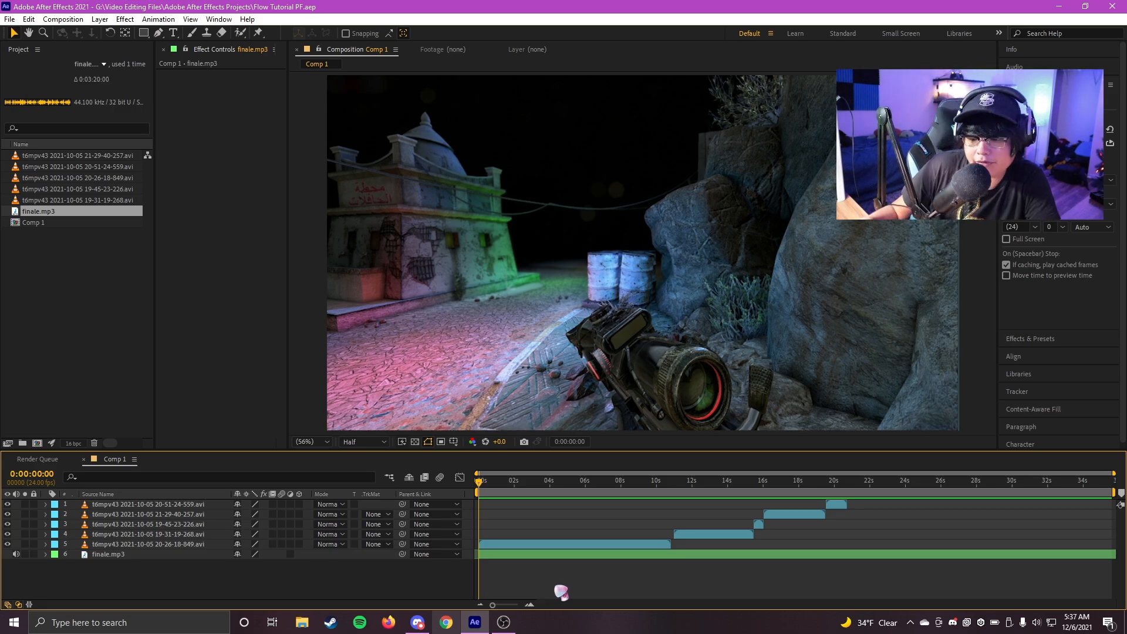
Scrub and play through the gameplay clips in Comp 1 and return to the start of the timeline.
click(535, 482)
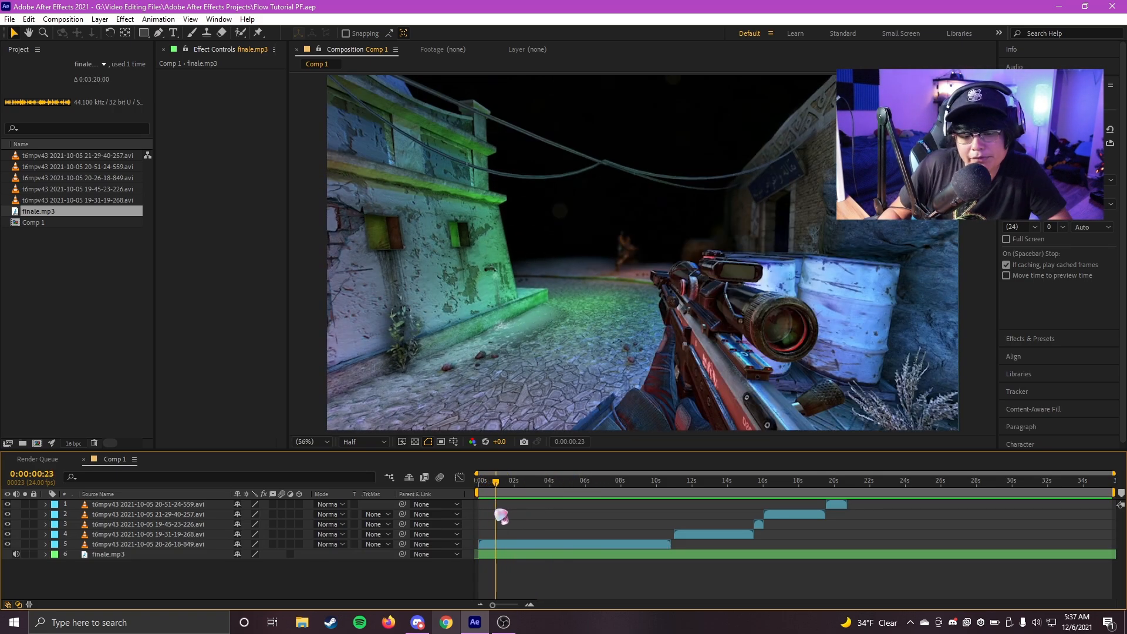
drag(536, 495, 662, 516)
click(569, 546)
click(679, 523)
click(721, 536)
click(723, 506)
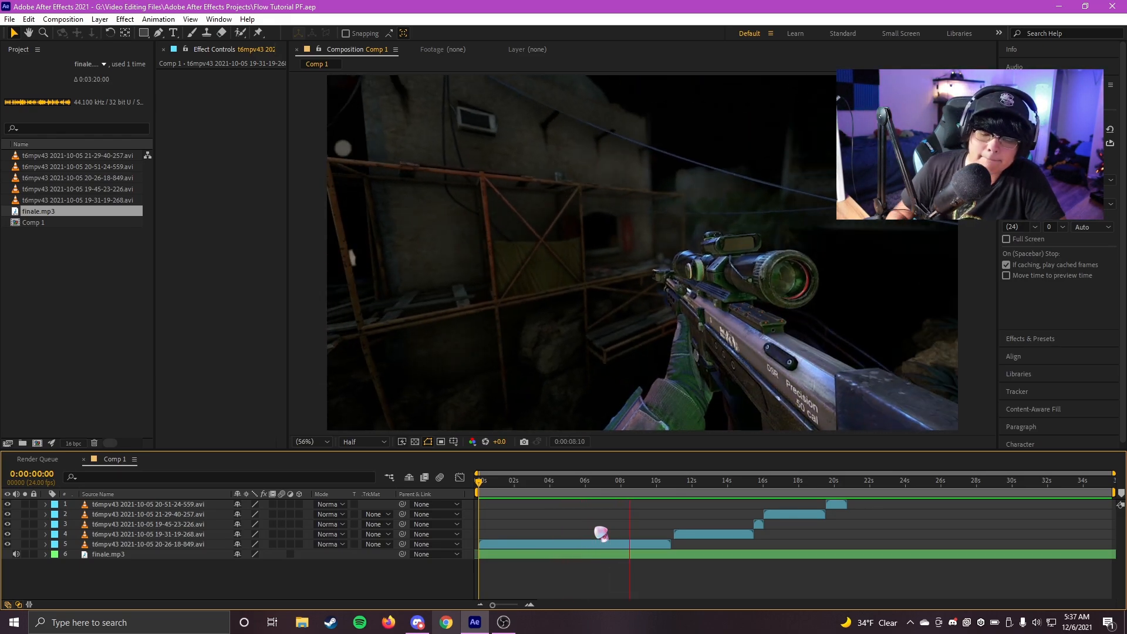
click(632, 487)
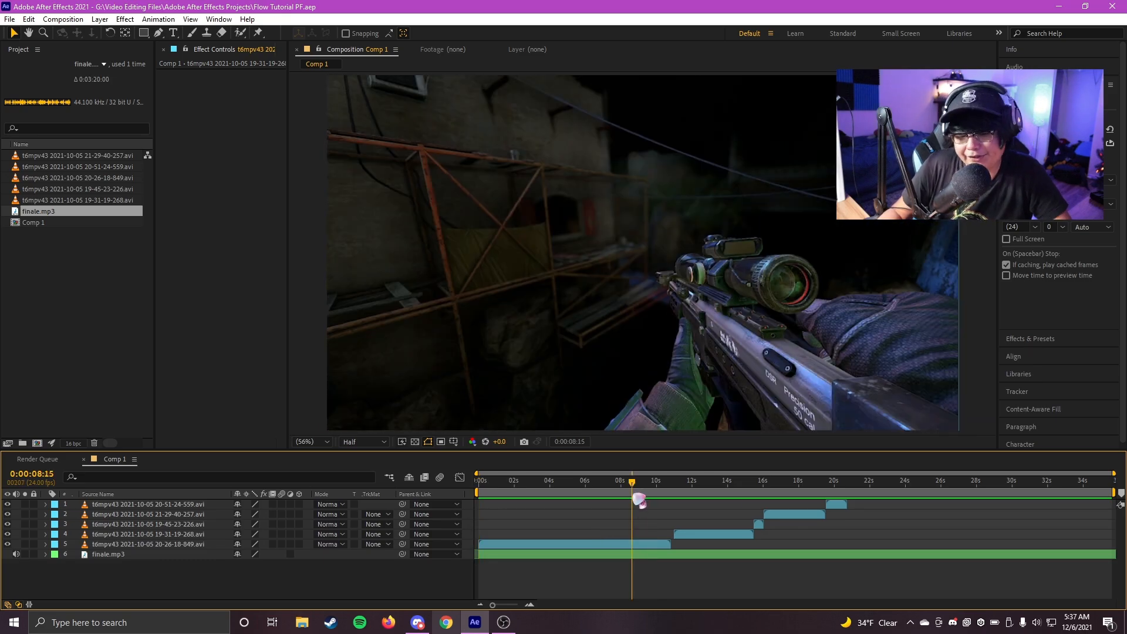
drag(657, 500, 479, 516)
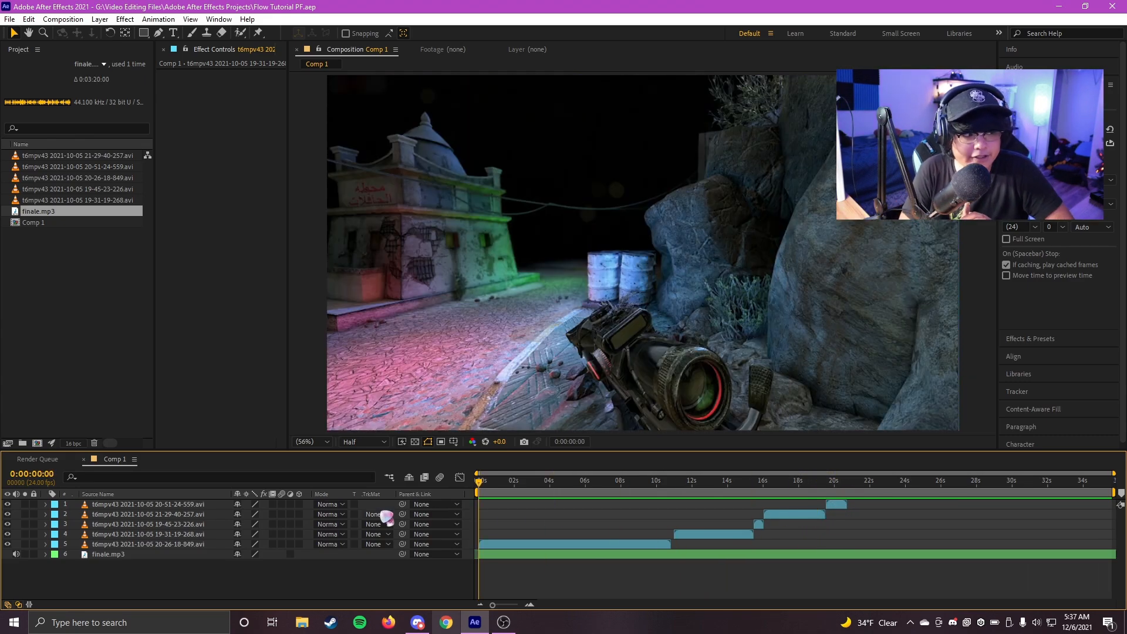
Preview the opening against finale.mp3 and split the 20-26-18-849 clip at 0:00:00:15.
scroll(548, 541, up, 6)
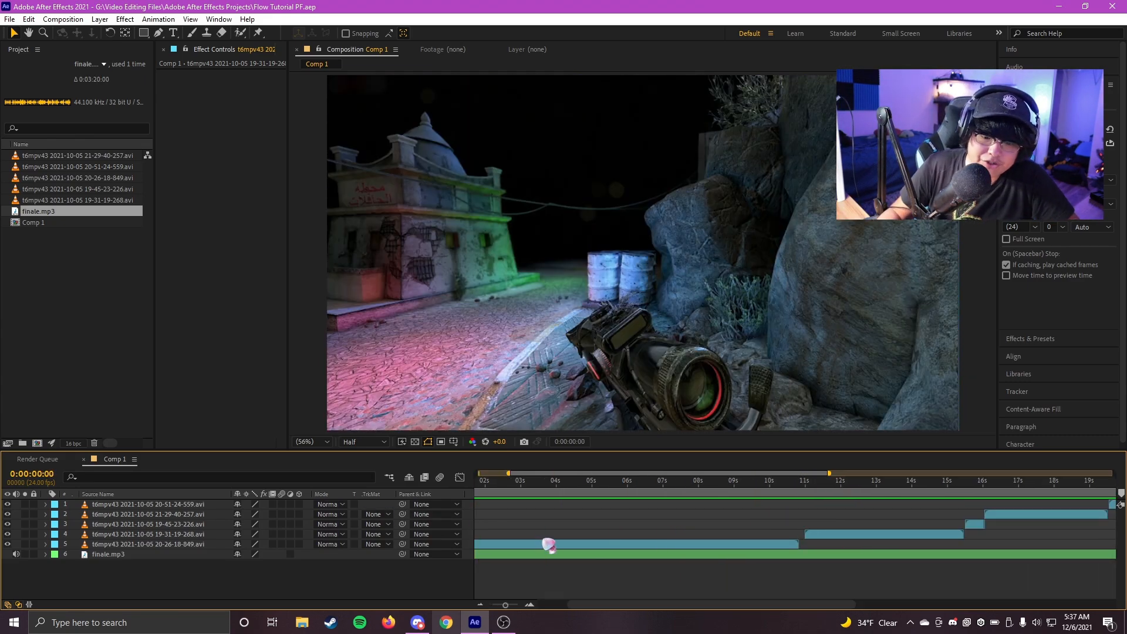
click(574, 555)
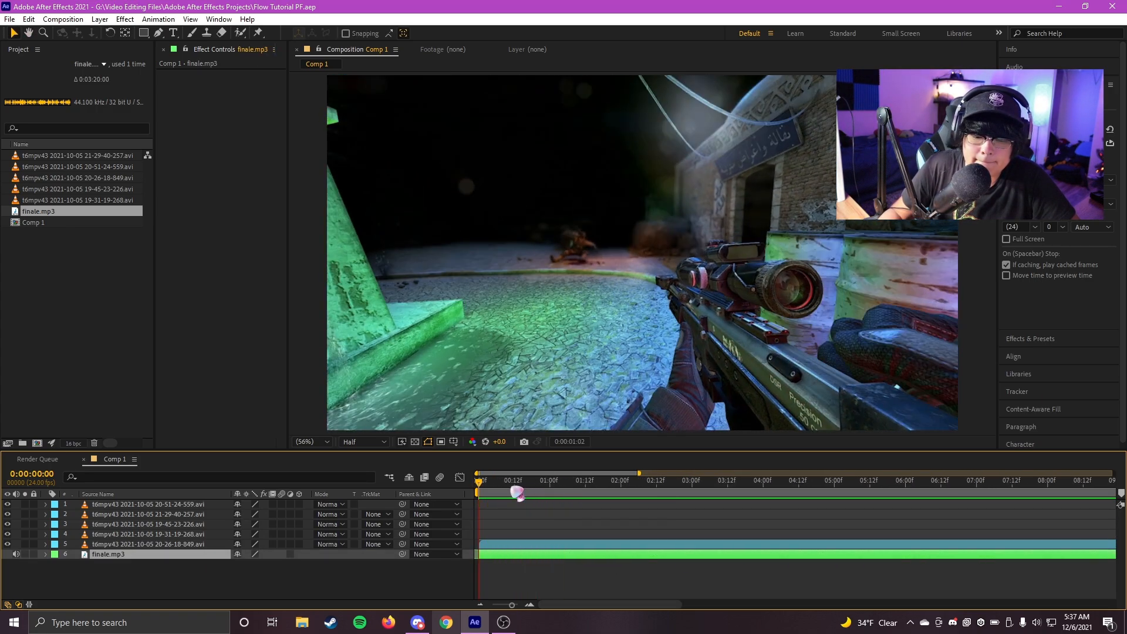
key(space)
drag(517, 495, 475, 502)
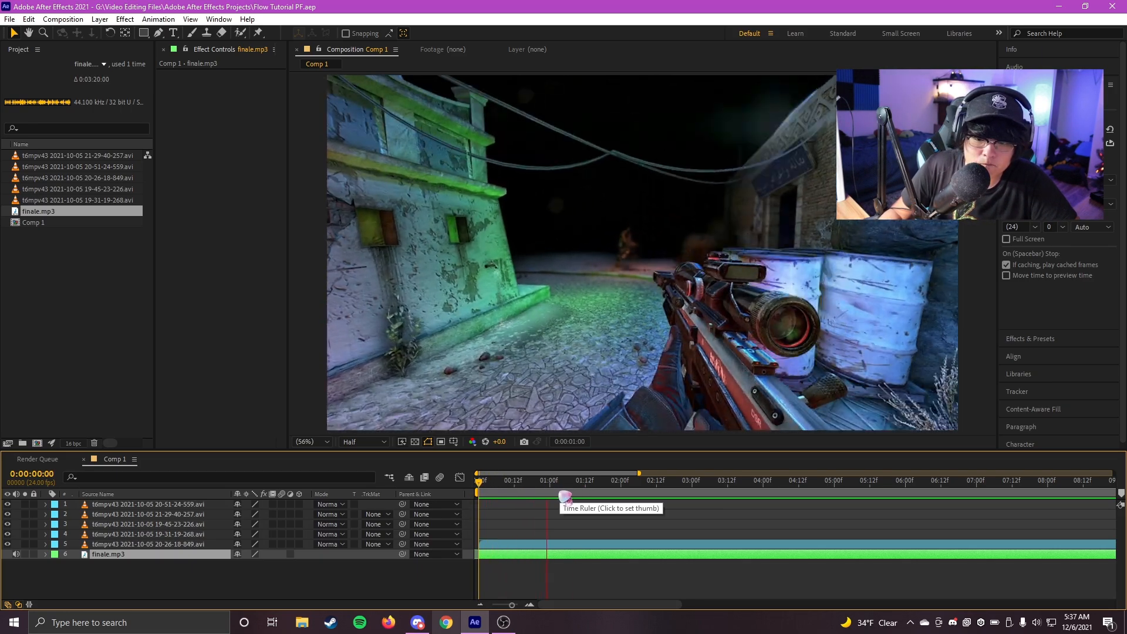
click(488, 492)
mouse_move(509, 495)
mouse_down()
mouse_move(498, 495)
mouse_move(536, 496)
mouse_move(527, 506)
mouse_up()
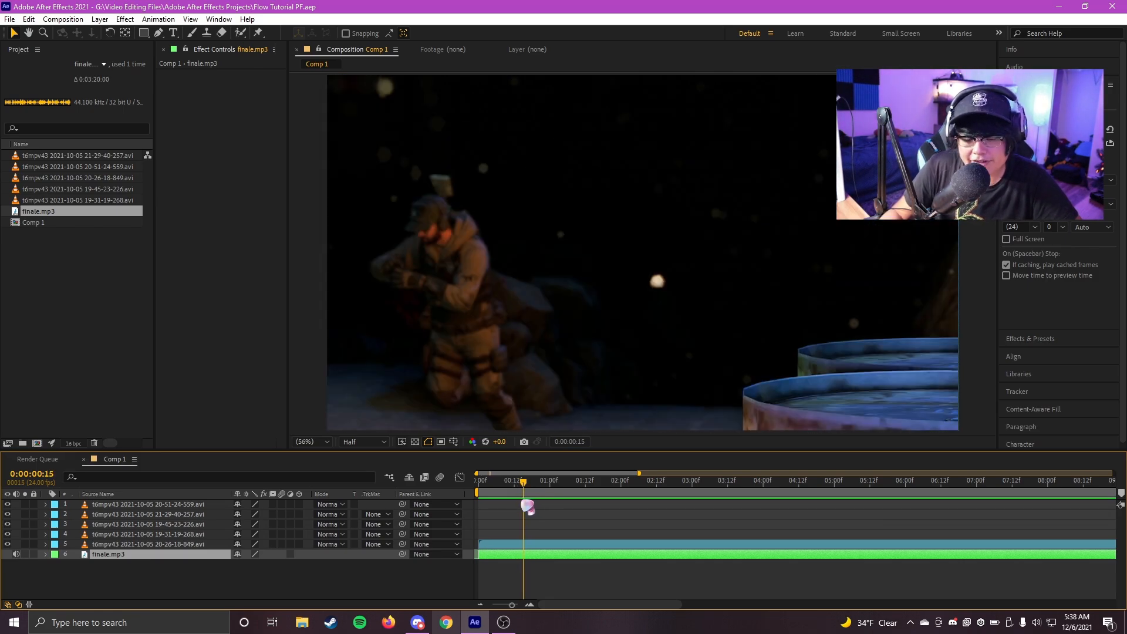
click(537, 546)
key(ctrl+shift+d)
Split the clip again at 0:00:00:16, resume it at the raised-scope shot and delete the leftover footage in between.
click(528, 496)
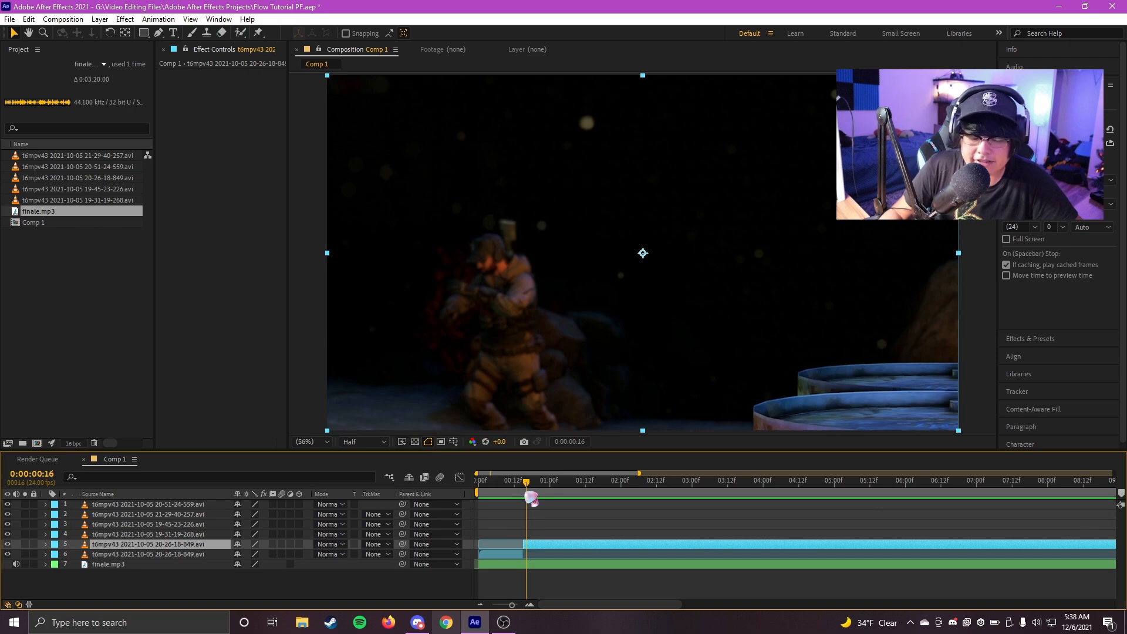
key(ctrl+d)
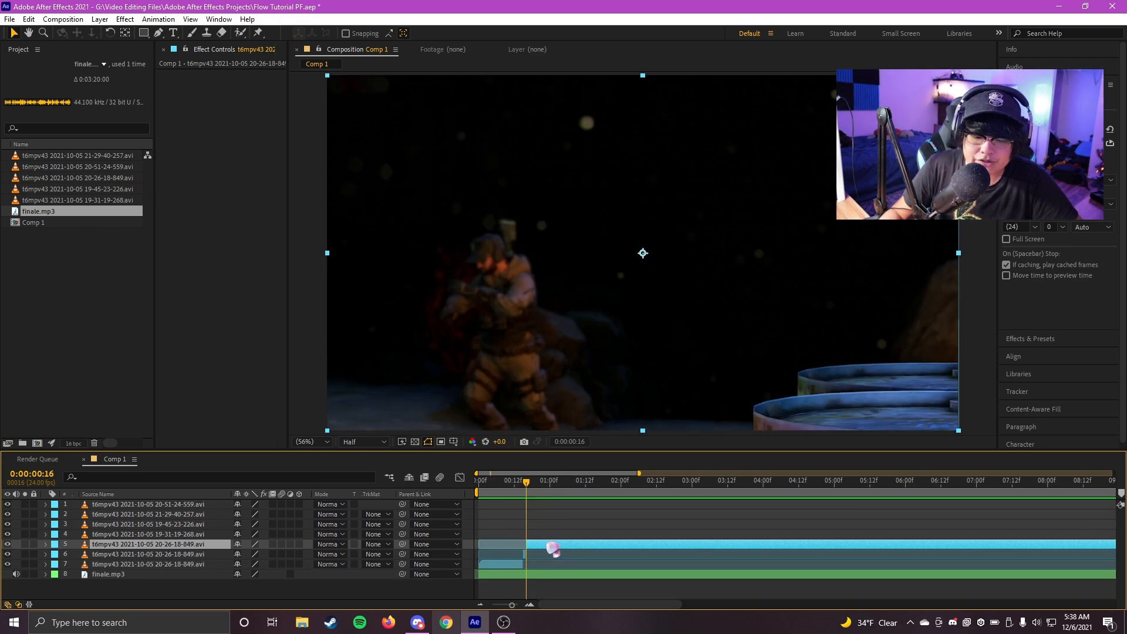
key(ctrl+d)
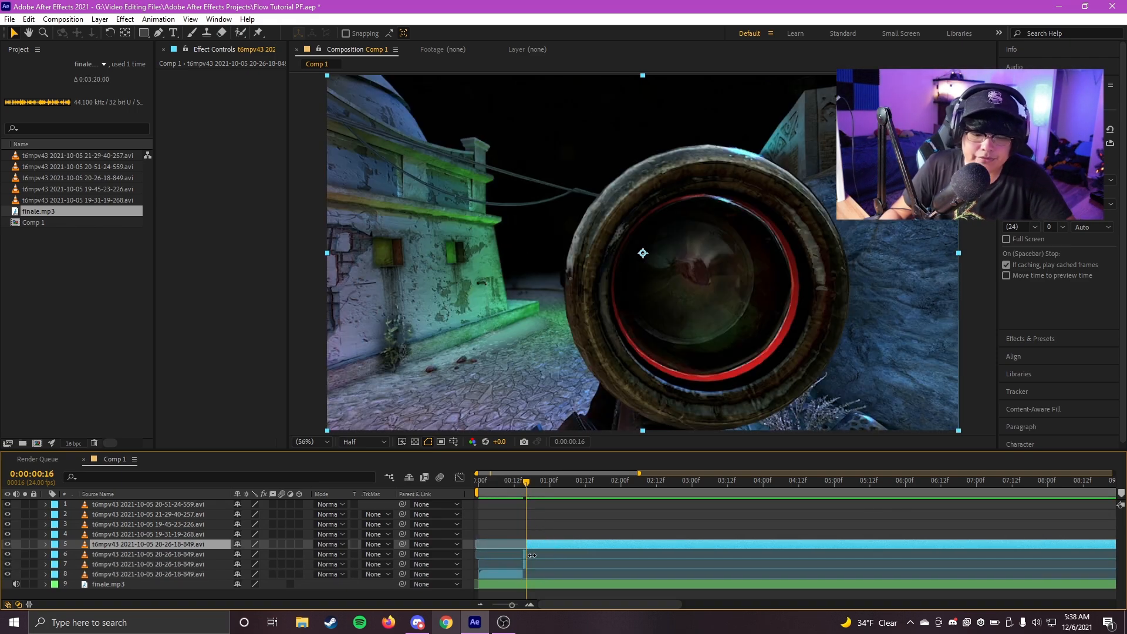
click(531, 554)
key(Delete)
key(Page_Up)
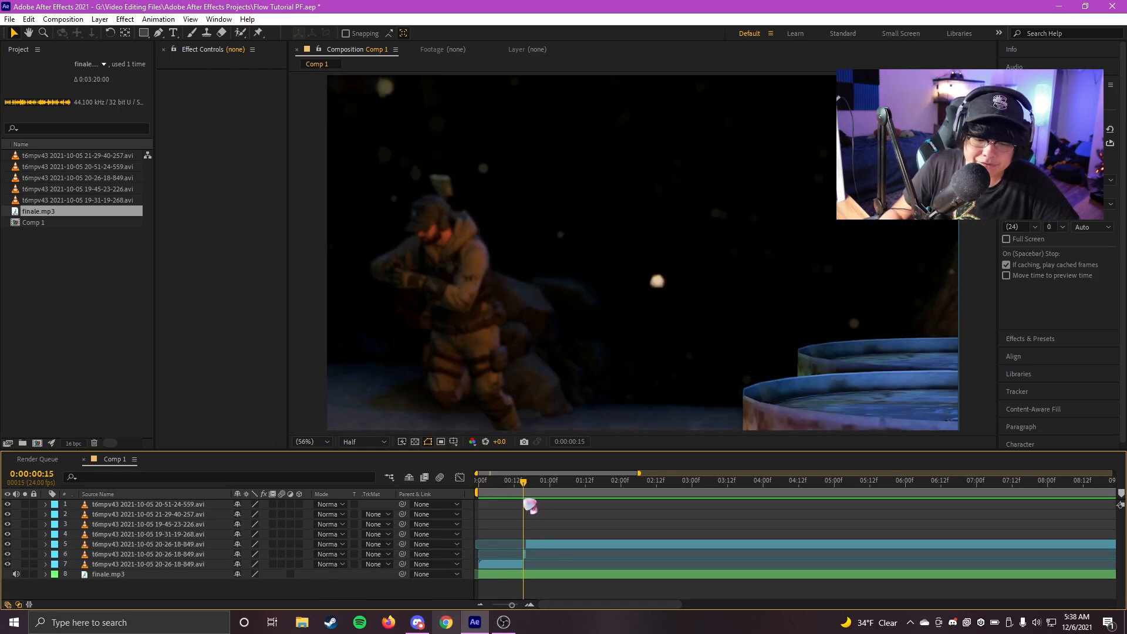
scroll(545, 556, up, 4)
mouse_move(649, 486)
mouse_down()
mouse_move(611, 493)
mouse_move(704, 498)
mouse_move(660, 500)
mouse_up()
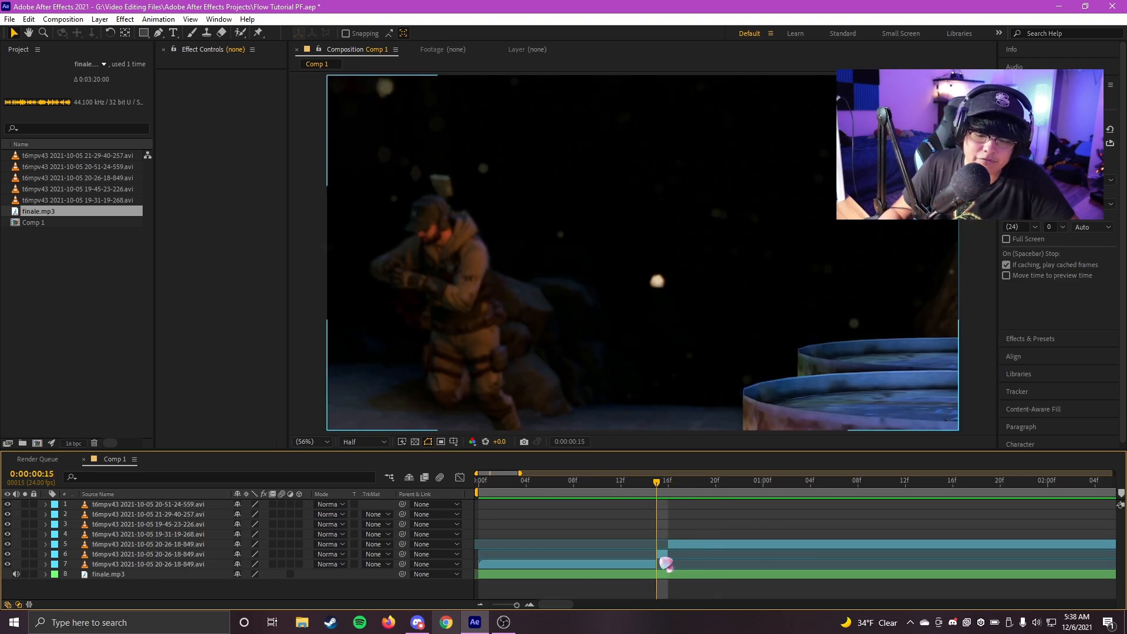
click(704, 546)
drag(634, 493, 714, 495)
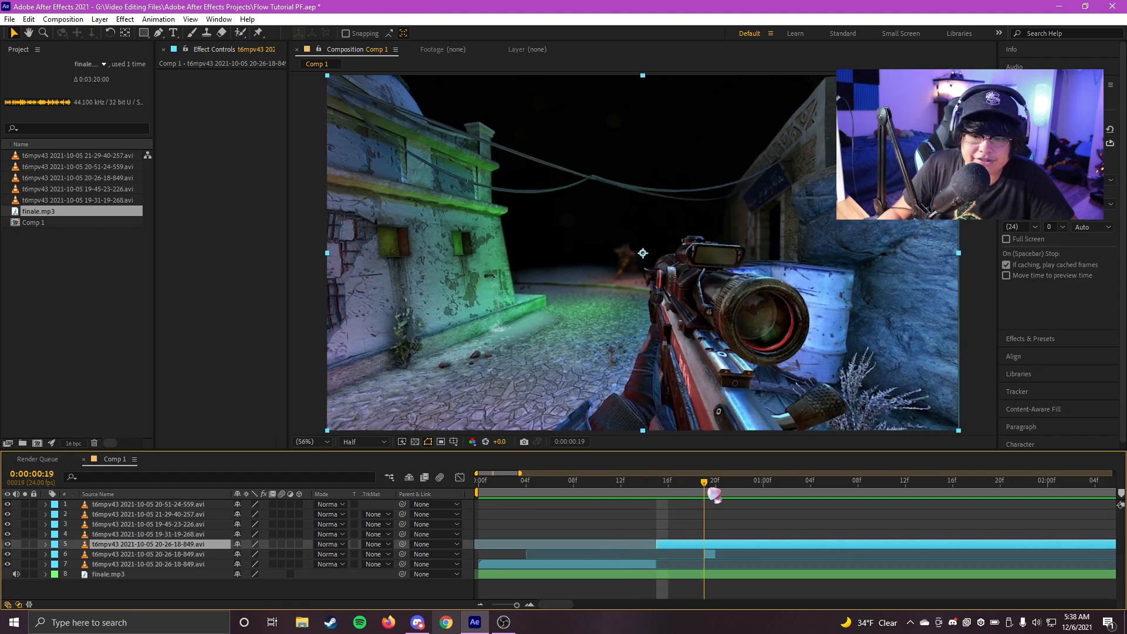
key(ctrl+z)
key(ctrl+z)
key(ctrl+z)
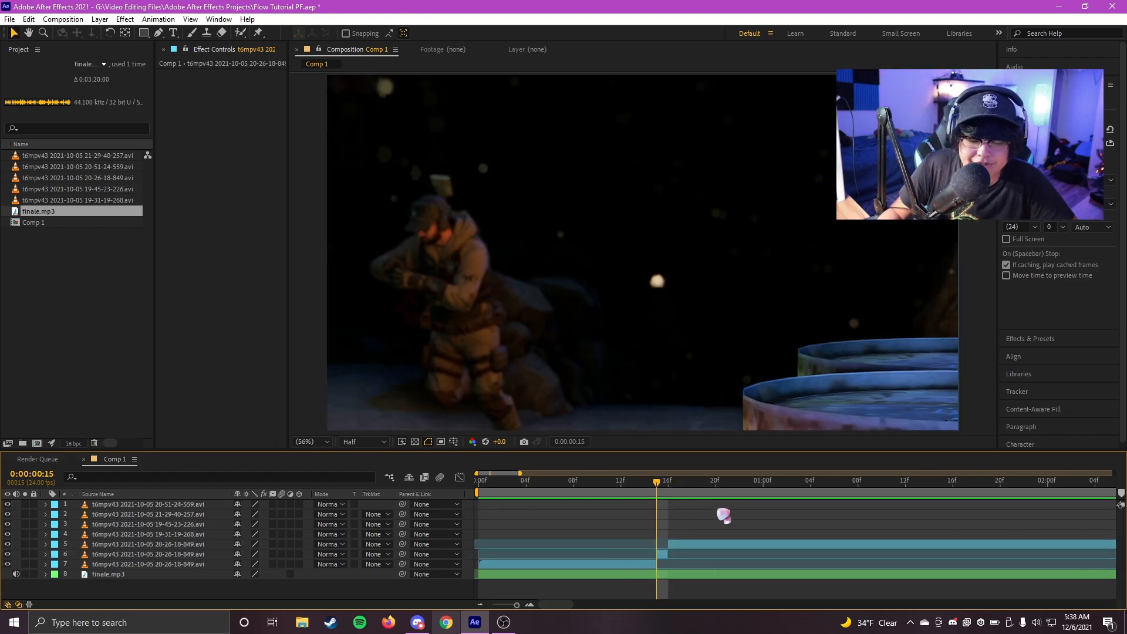
Move all three pieces of the 20-26-18-849 clip later so the first begins at about 0:00:00:15.
click(631, 546)
shift+click(569, 564)
drag(624, 546, 736, 545)
scroll(573, 490, down, 2)
drag(577, 494, 599, 496)
scroll(620, 513, up, 1)
scroll(663, 518, left, 3)
Show the audio waveform of the finale.mp3 layer.
click(693, 515)
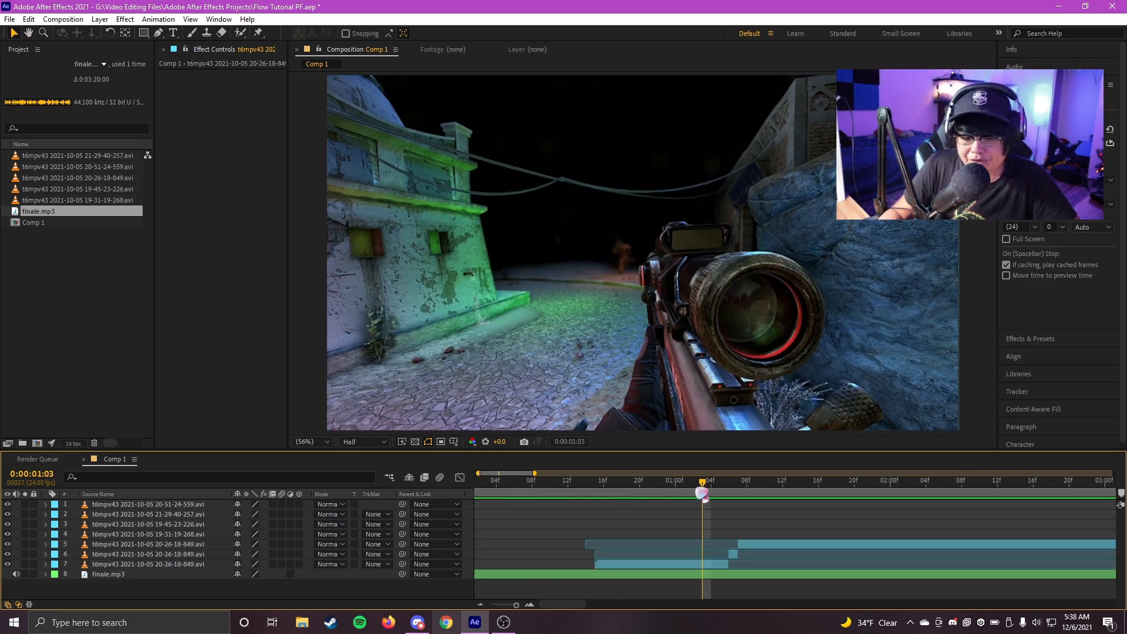
drag(703, 493, 533, 495)
scroll(621, 508, down, 2)
click(581, 481)
click(587, 577)
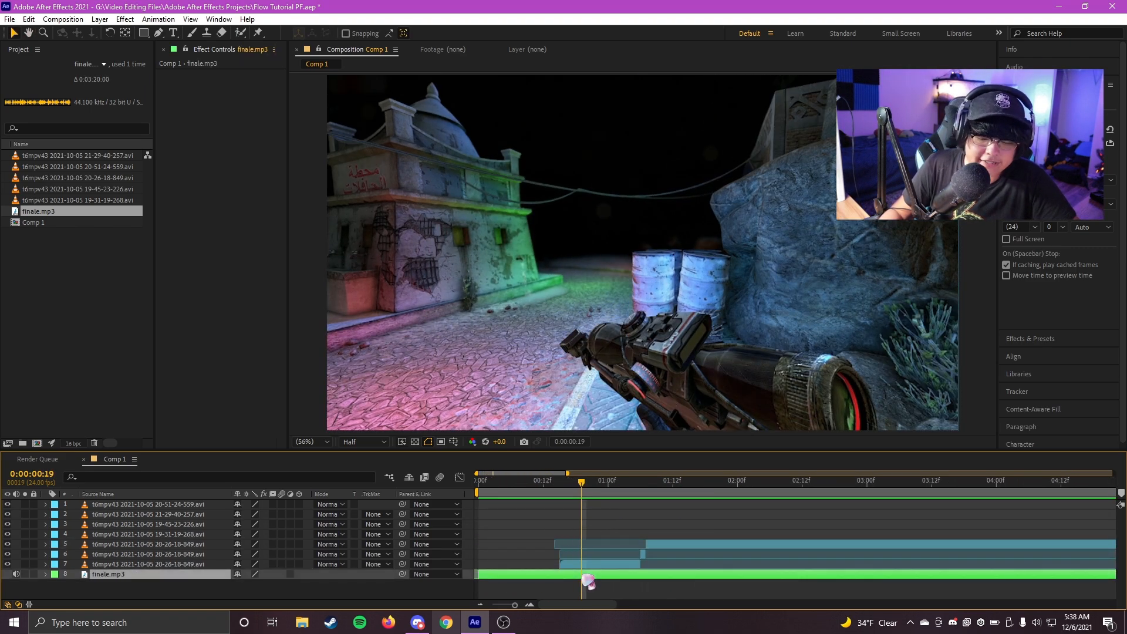
key(l)
key(l)
Examine the beats in the finale.mp3 waveform around the cut pieces and check the timeline's waveform display option.
scroll(589, 552, up, 3)
scroll(509, 562, down, 2)
scroll(655, 502, left, 2)
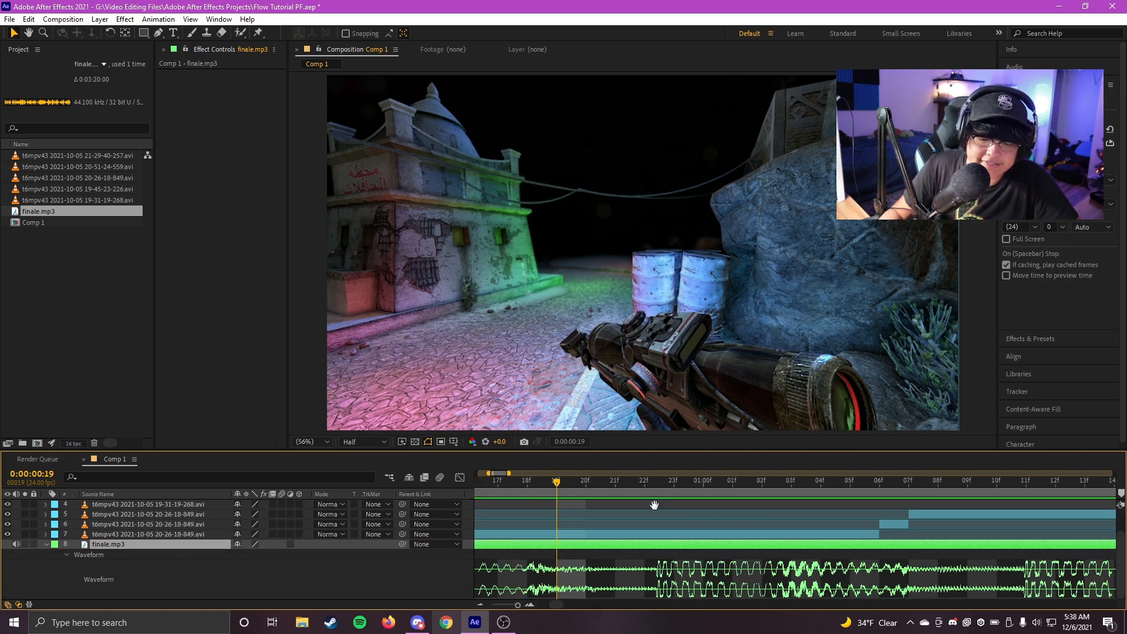
scroll(650, 506, down, 1)
scroll(630, 500, down, 1)
scroll(625, 493, up, 1)
drag(626, 492, 463, 491)
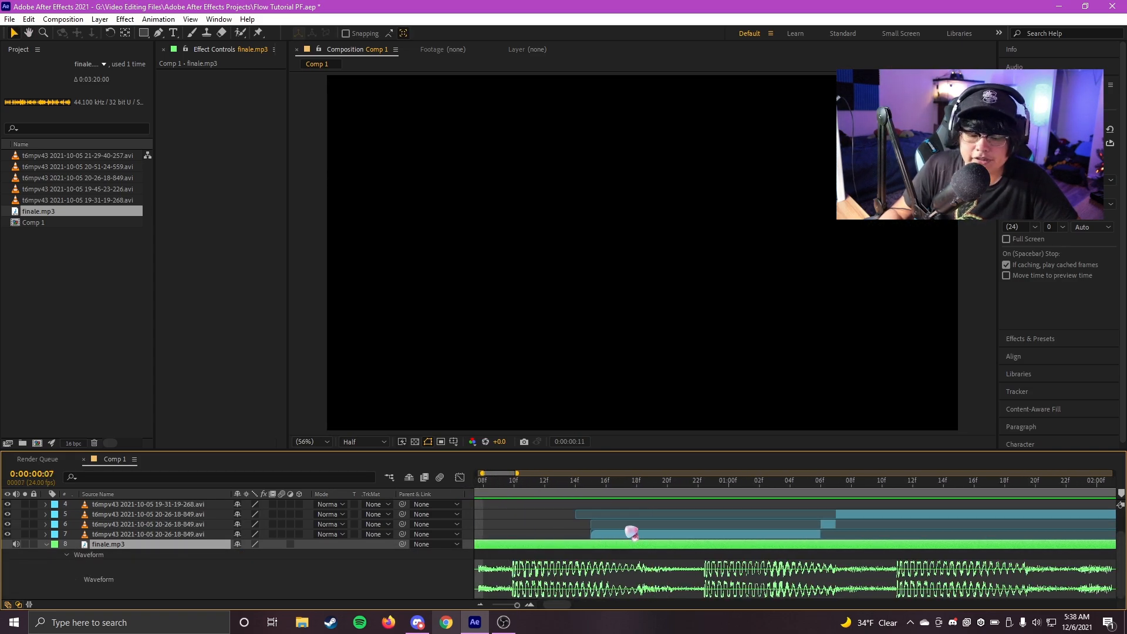
scroll(724, 568, down, 1)
scroll(729, 575, down, 1)
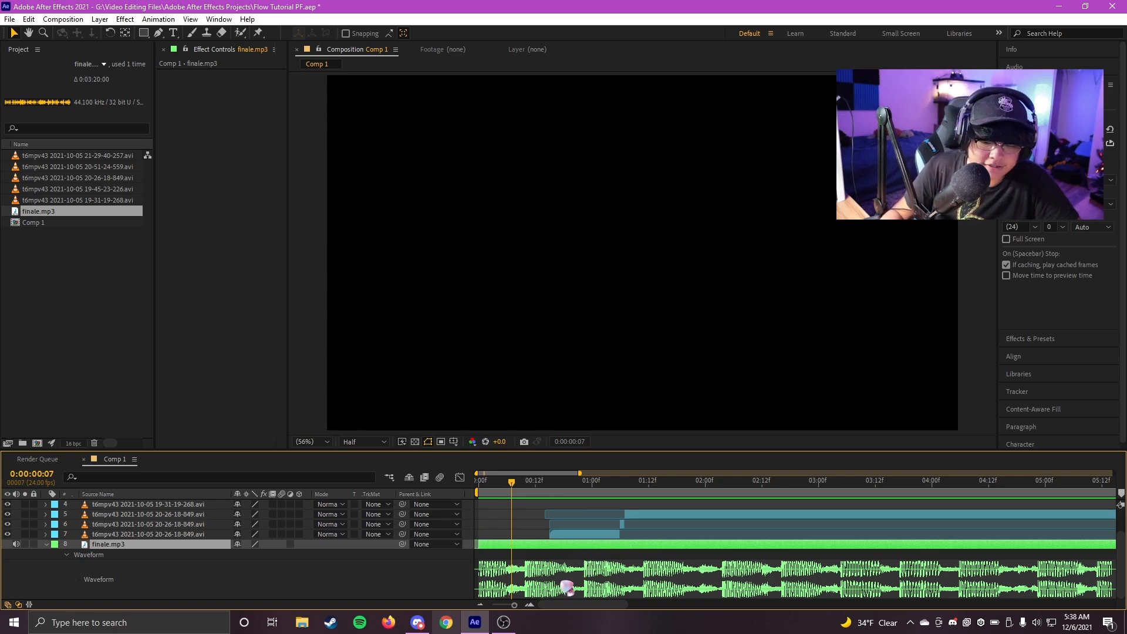
click(134, 460)
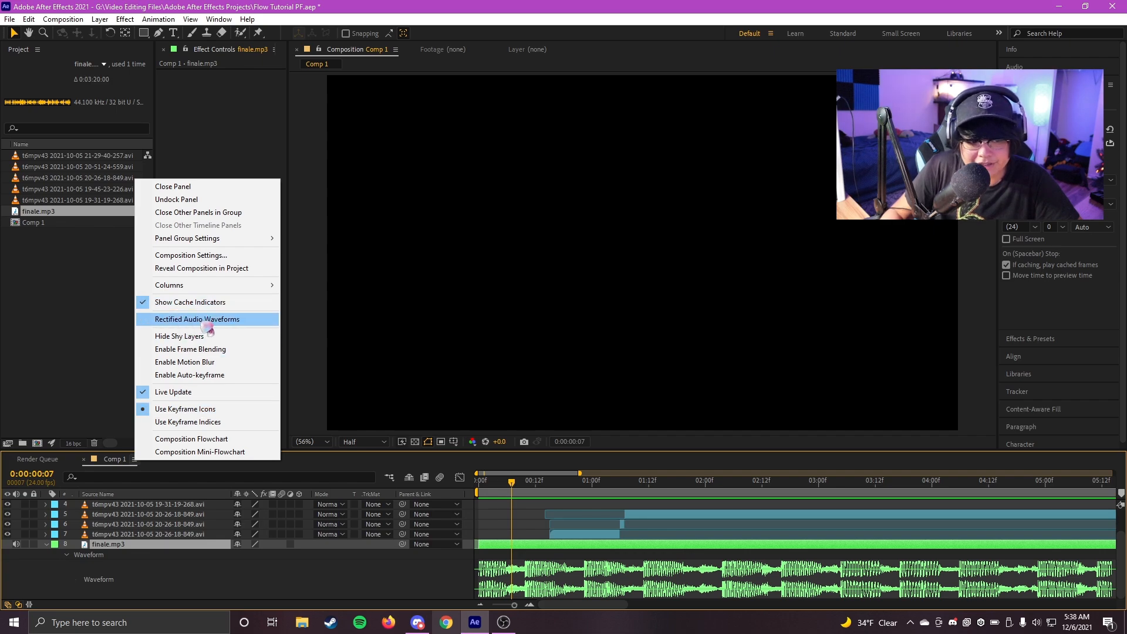
click(548, 508)
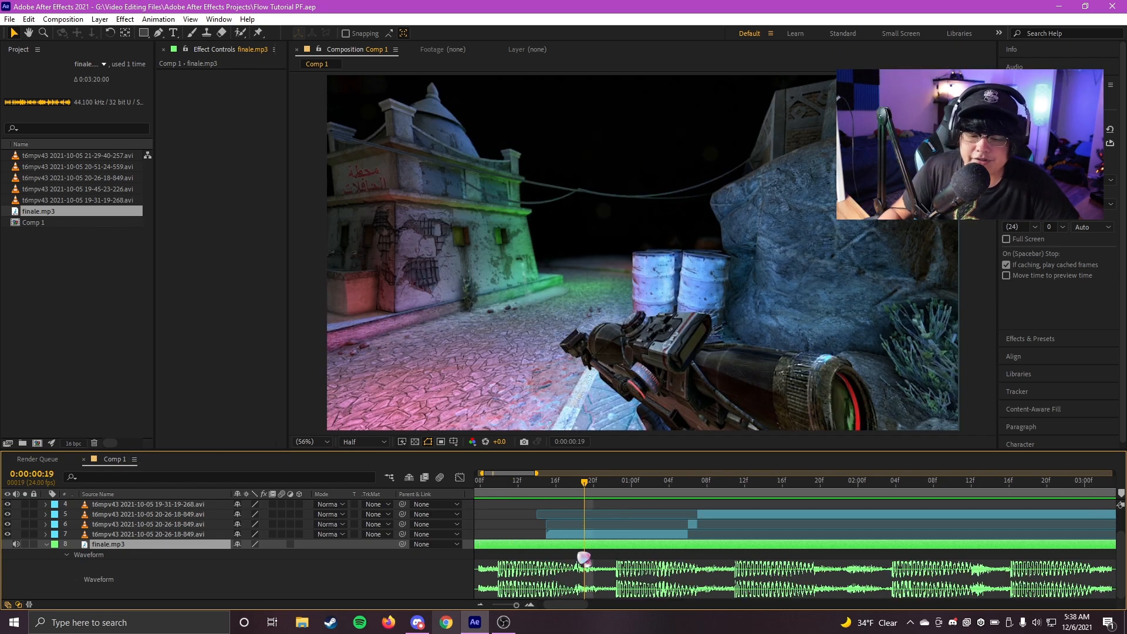
Move the three 20-26-18-849 pieces earlier together so the last one begins on the beat at 0:00:00:17.
key(Page_Up)
key(Page_Up)
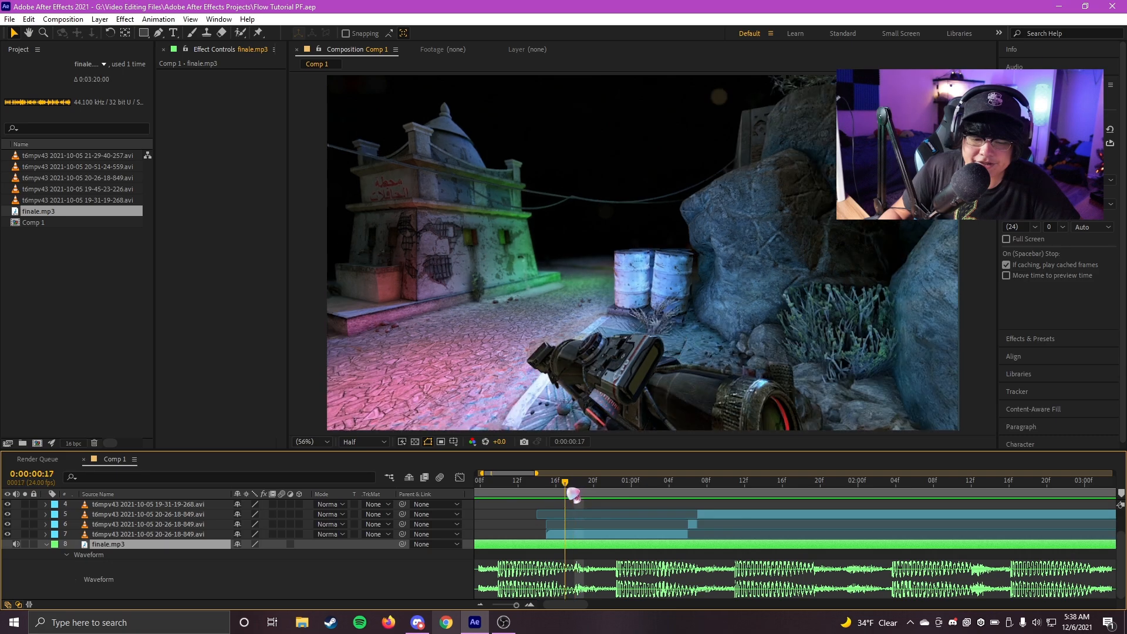
click(620, 535)
shift+click(718, 514)
drag(721, 514, 589, 519)
click(581, 503)
key(minus)
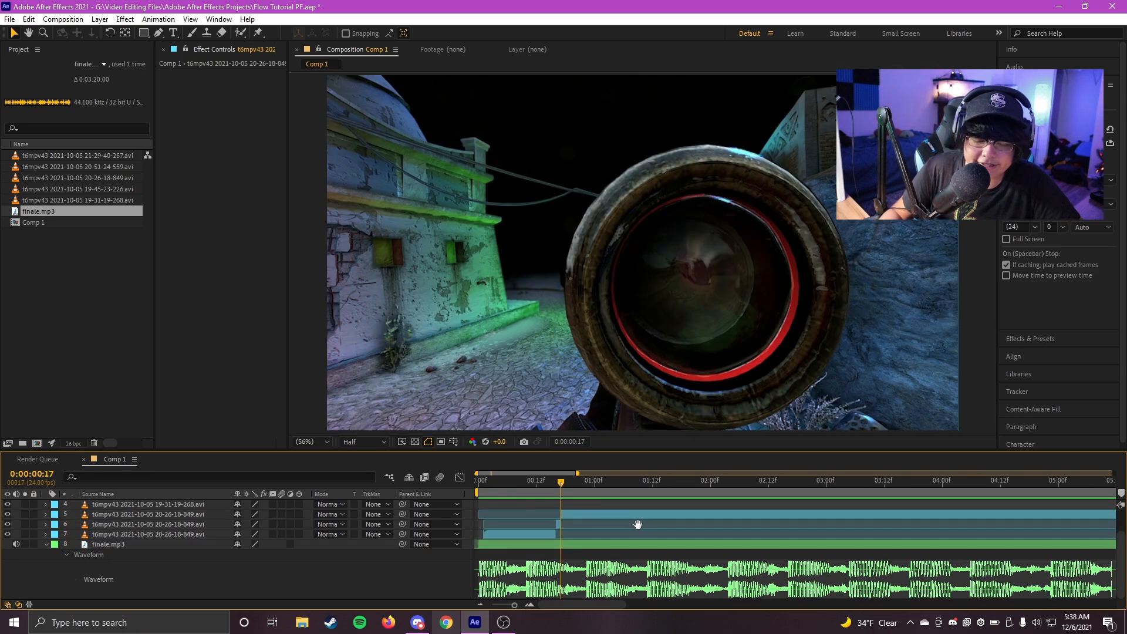
Preview the opening from the start and try splitting the last 20-26-18-849 piece at 0:00:01:03.
drag(572, 485, 448, 493)
key(space)
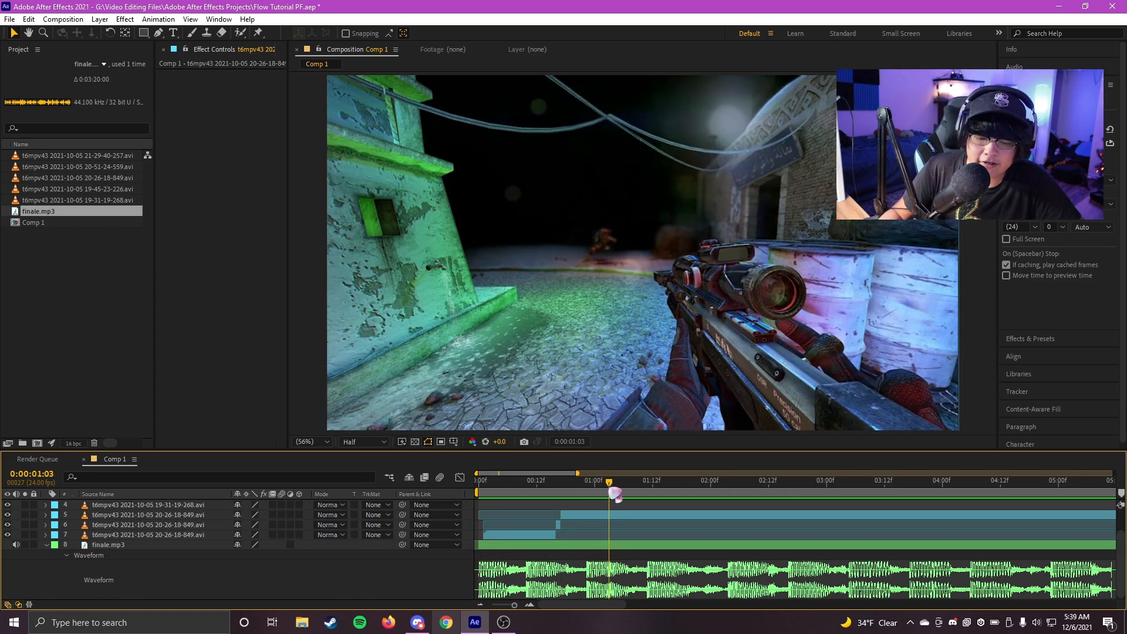
click(618, 547)
click(619, 516)
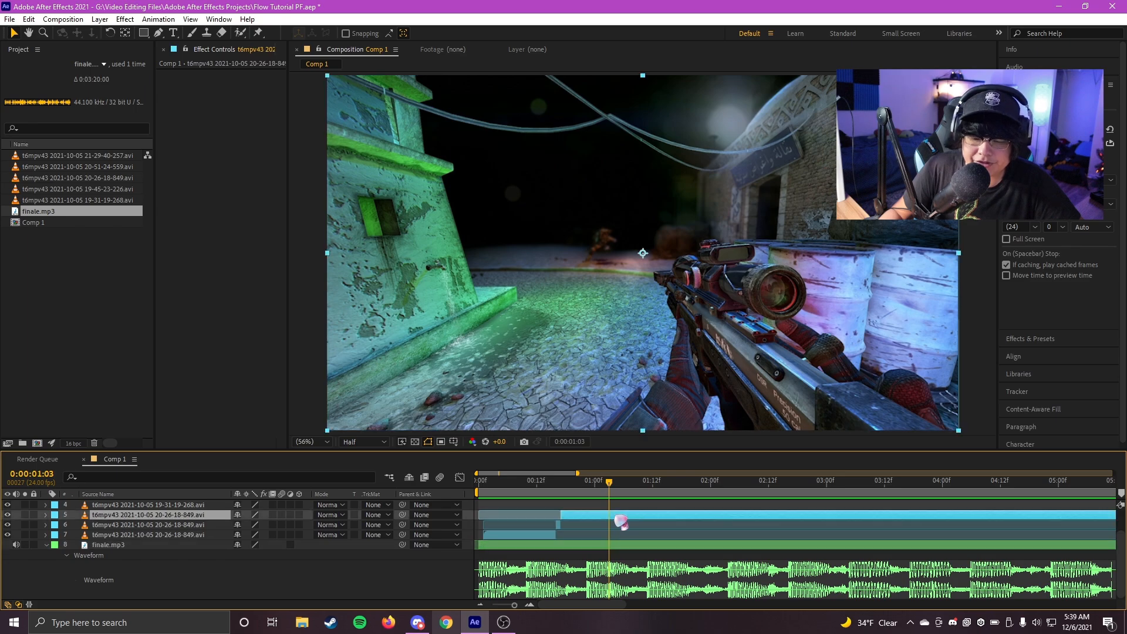
key(ctrl+shift+d)
key(ctrl+z)
Split the last 20-26-18-849 piece at 0:00:01:11 and move its remainder later on the timeline.
drag(606, 490, 650, 486)
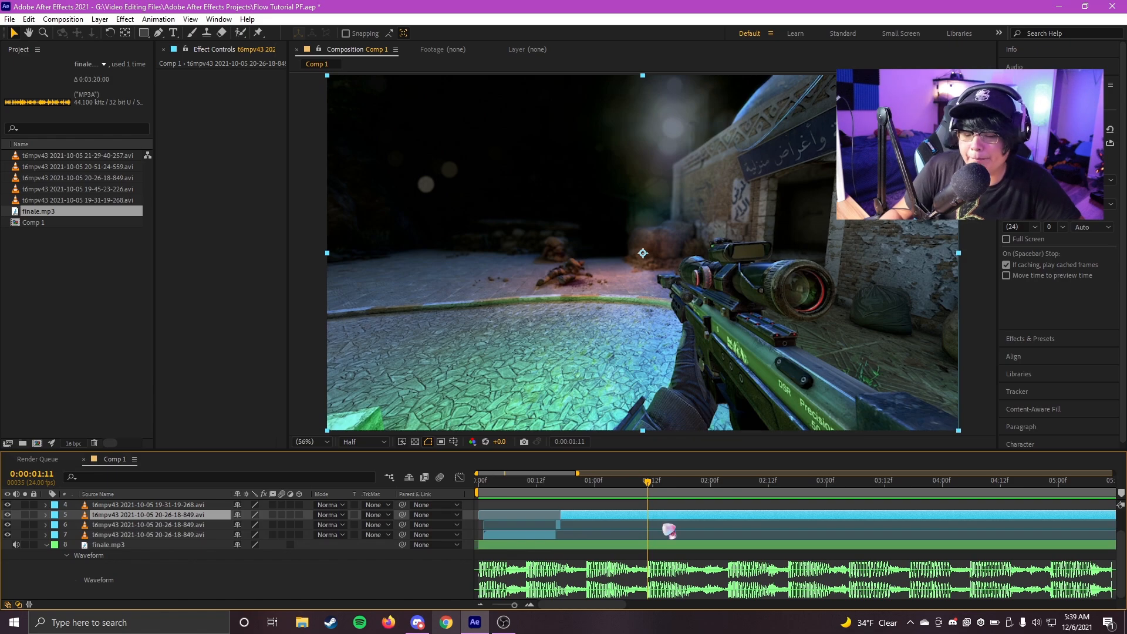
key(ctrl+d)
key(minus)
drag(622, 519, 677, 519)
Place the 19-31-19-268 clip at 0:00:01:11 with its unneeded opening footage cut off and deleted.
scroll(890, 528, up, 1)
drag(904, 537, 559, 547)
key(ctrl+shift+d)
key(Delete)
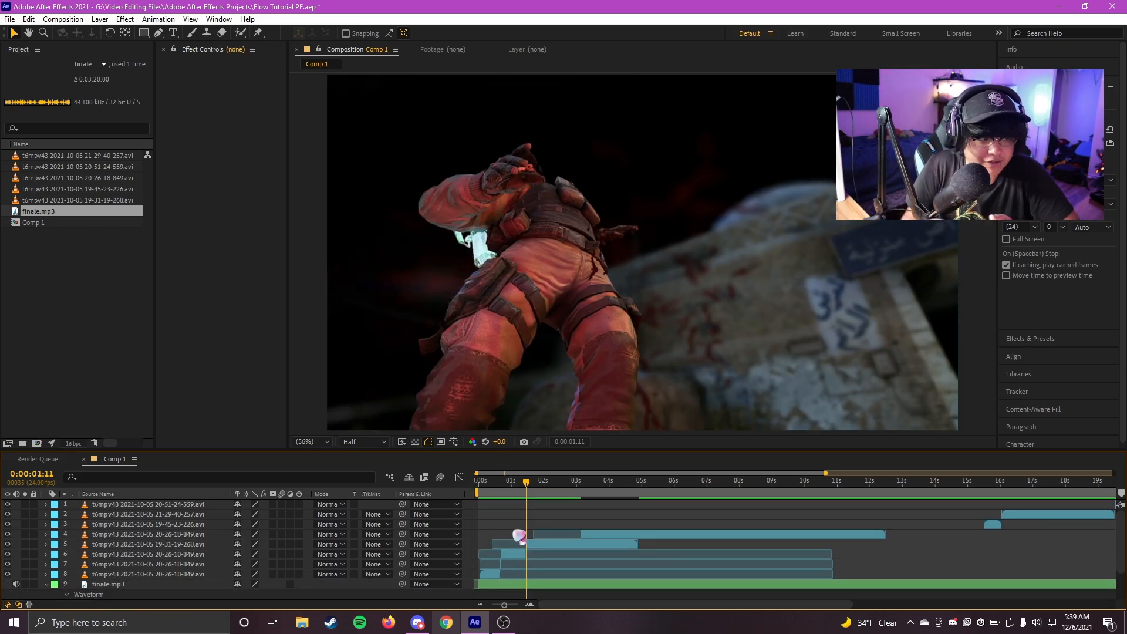
Play back the edited sequence from the start and save the project.
key(equal)
drag(583, 498, 463, 516)
key(equal)
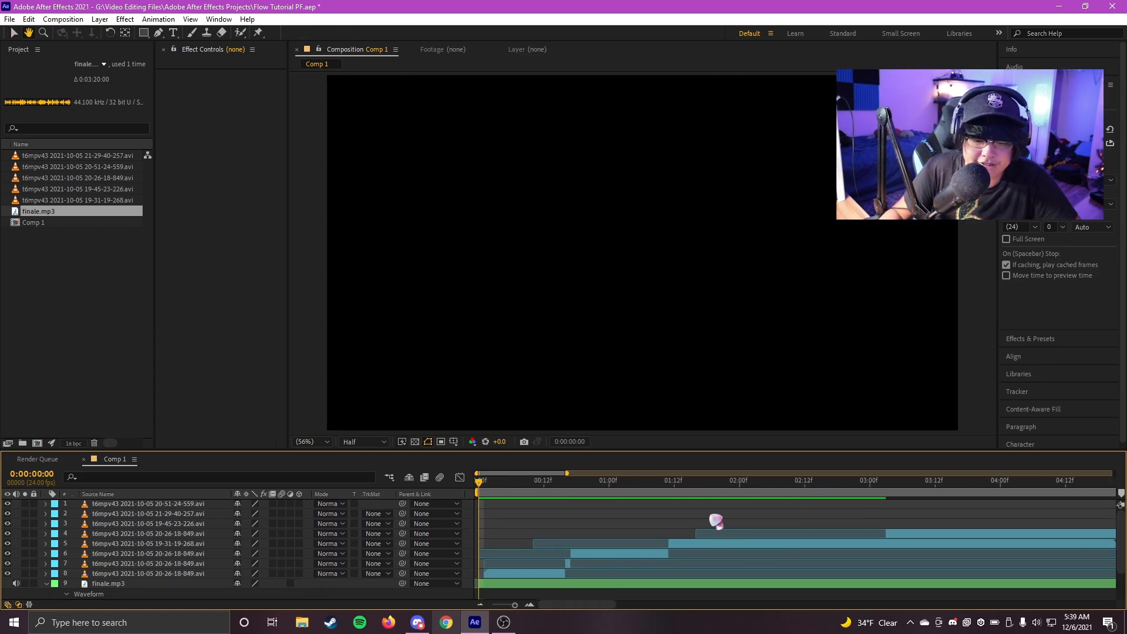
key(space)
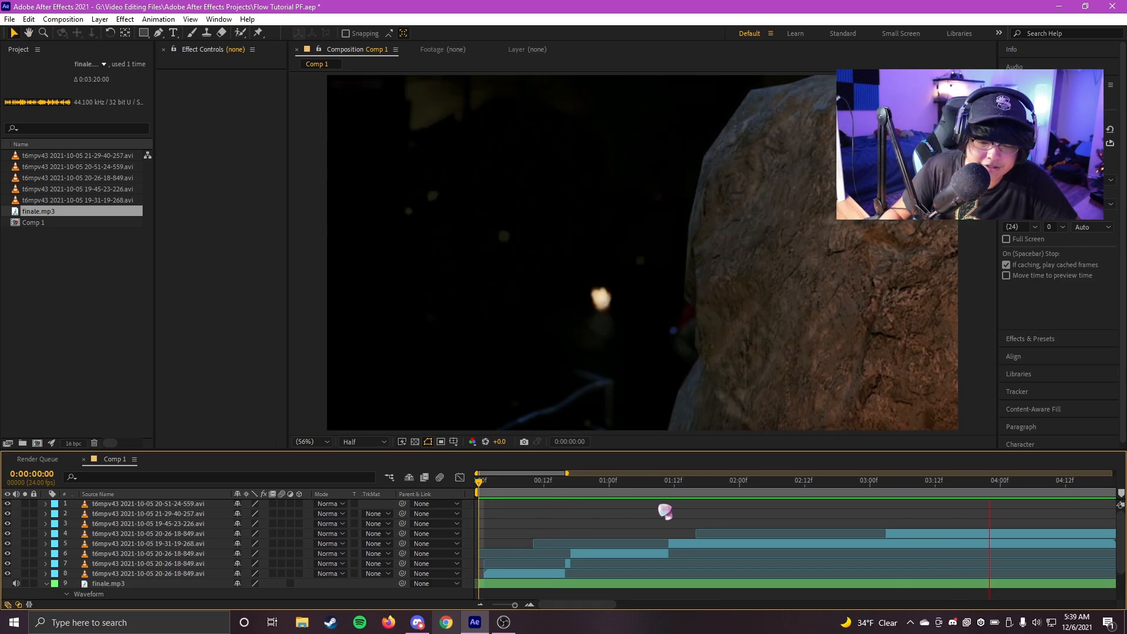
key(ctrl+s)
drag(552, 484, 472, 493)
key(space)
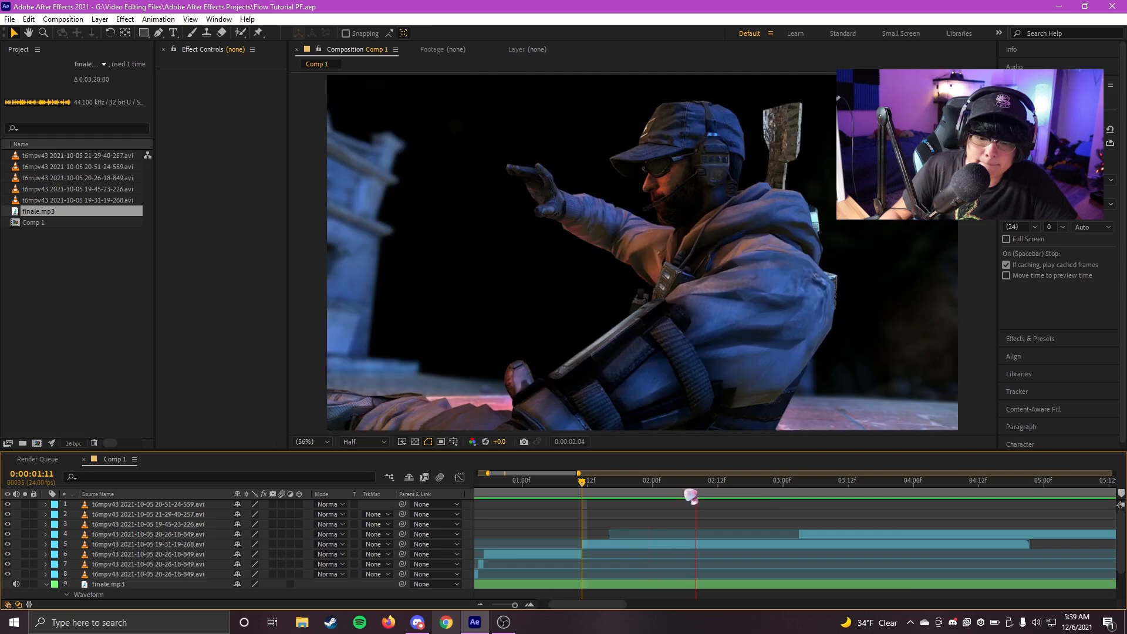
Split the 19-31-19-268 clip at 0:00:02:12 and delete the part after the cut.
click(722, 492)
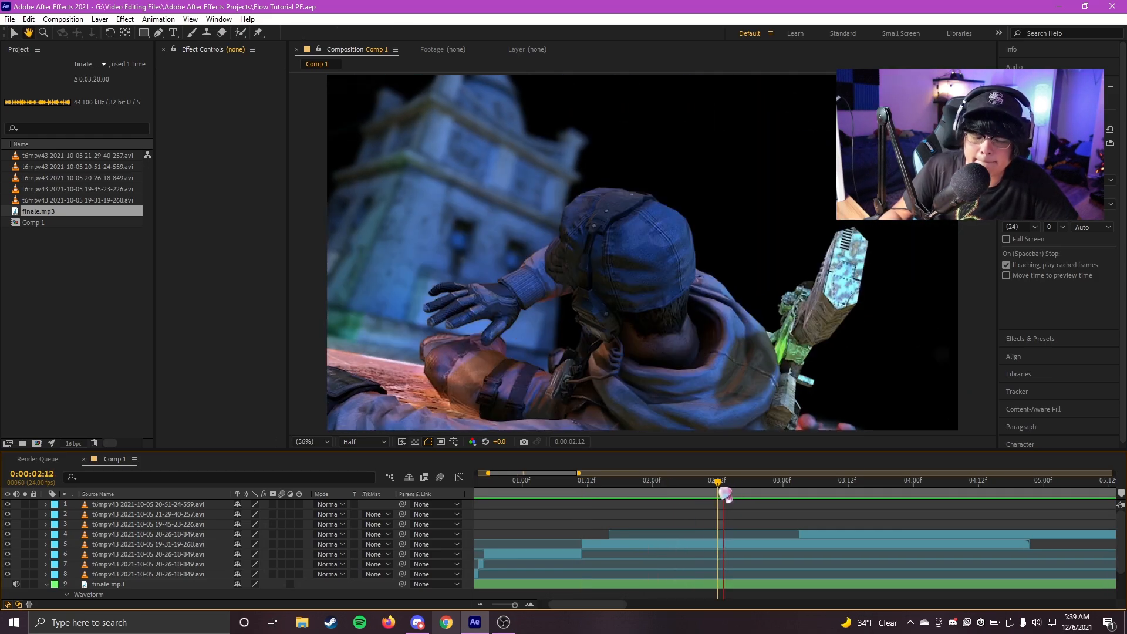
click(730, 546)
key(ctrl+shift+d)
scroll(731, 546, down, 3)
key(Delete)
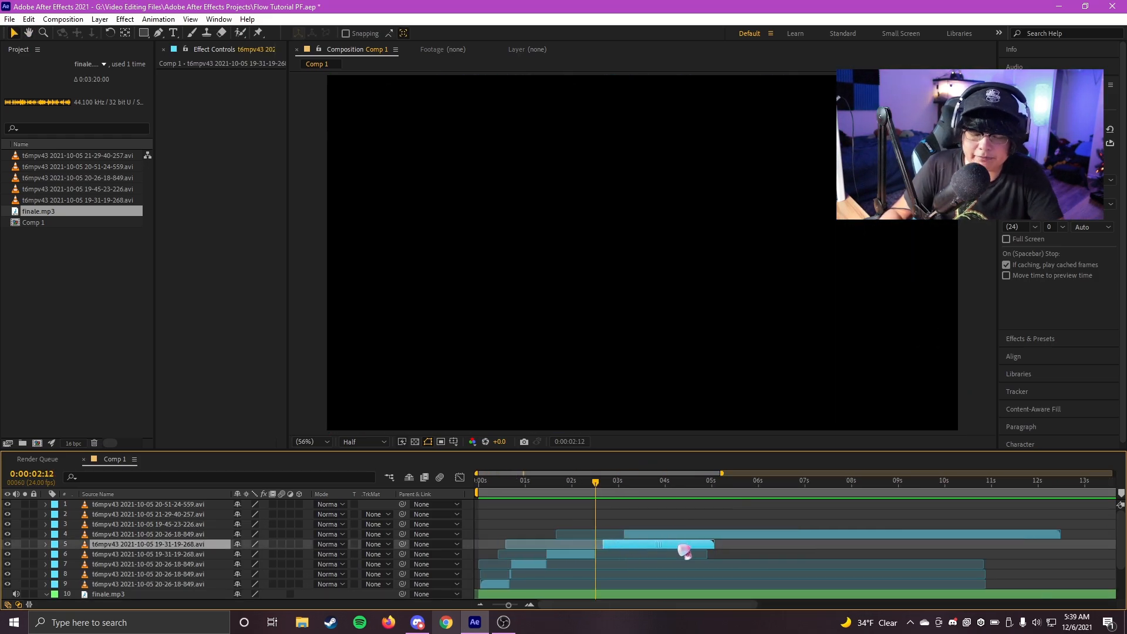
Move the leftover 20-26-18-849 piece about five seconds later and bring the 19-45-23-226 clip to about 4 seconds.
scroll(698, 547, down, 2)
drag(646, 539, 788, 536)
drag(1006, 516, 840, 533)
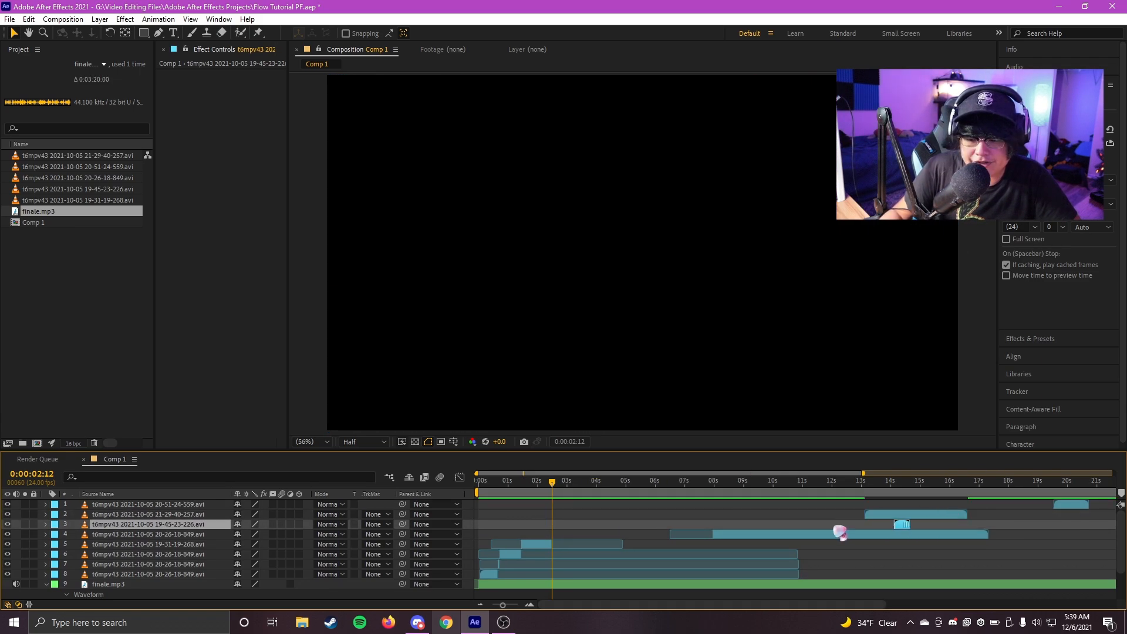
drag(563, 532, 829, 528)
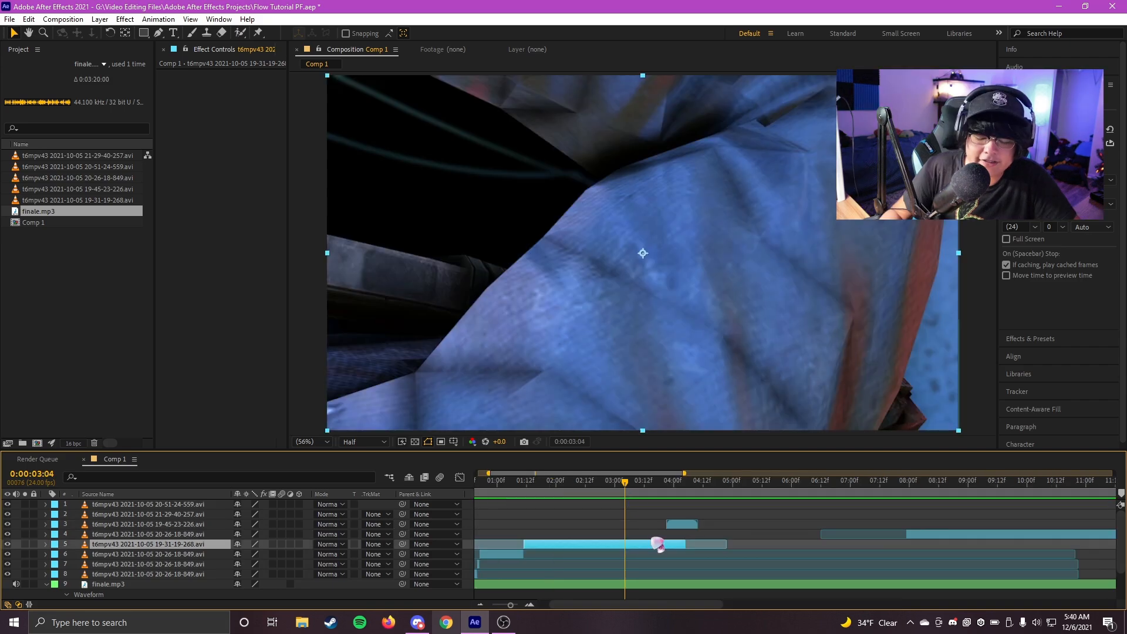
Split the extended 19-31-19-268 clip at 0:00:03:04 and delete the part after the cut.
key(ctrl+shift+d)
key(End)
key(minus)
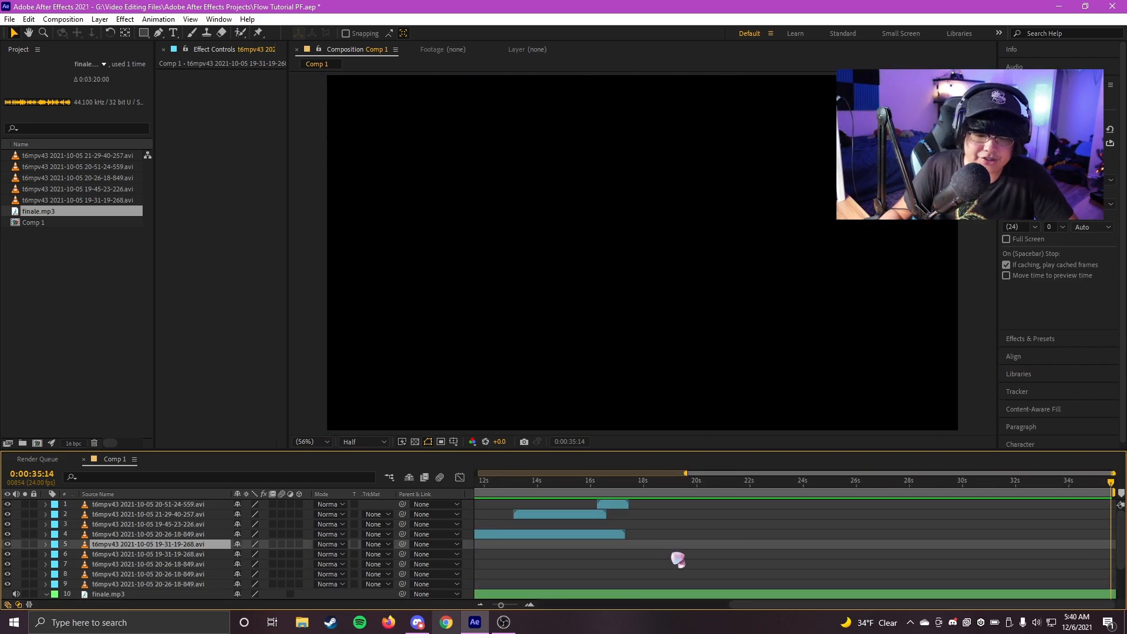
key(minus)
drag(751, 606, 474, 599)
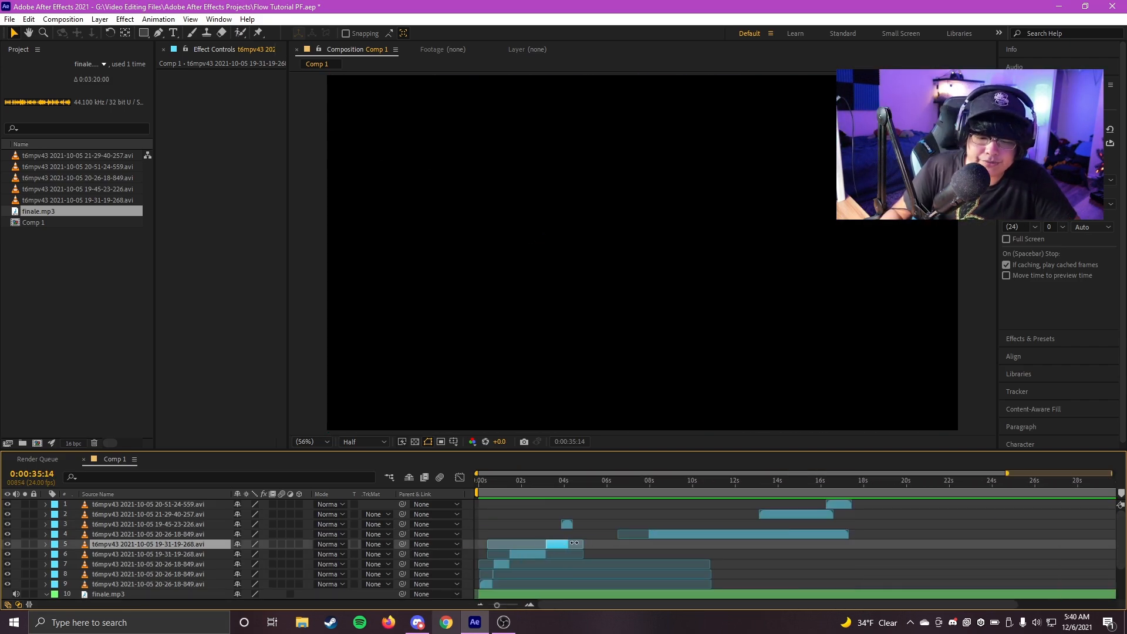
key(Delete)
Place the 19-45-23-226 clip at 0:00:03:04, below the leftover 20-26-18-849 piece in the layer order.
scroll(548, 516, up, 4)
click(581, 487)
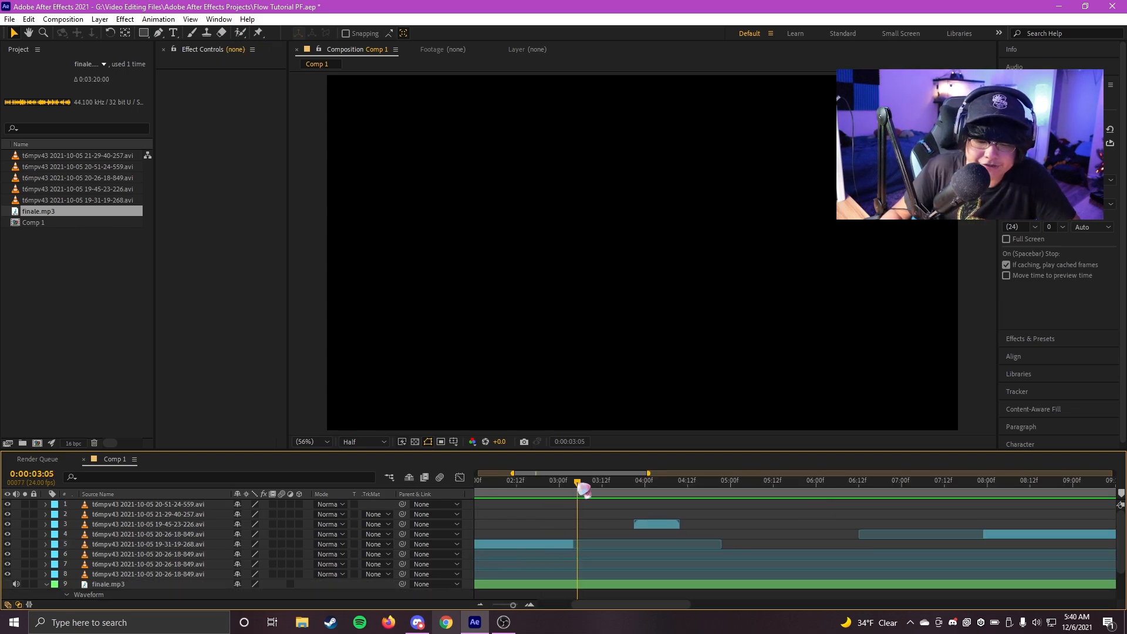
drag(634, 528, 586, 532)
drag(189, 528, 183, 541)
drag(592, 523, 699, 527)
Save the project and play back the sequence from the start.
drag(707, 483, 433, 486)
scroll(581, 490, down, 3)
key(ctrl+s)
key(space)
scroll(556, 536, up, 3)
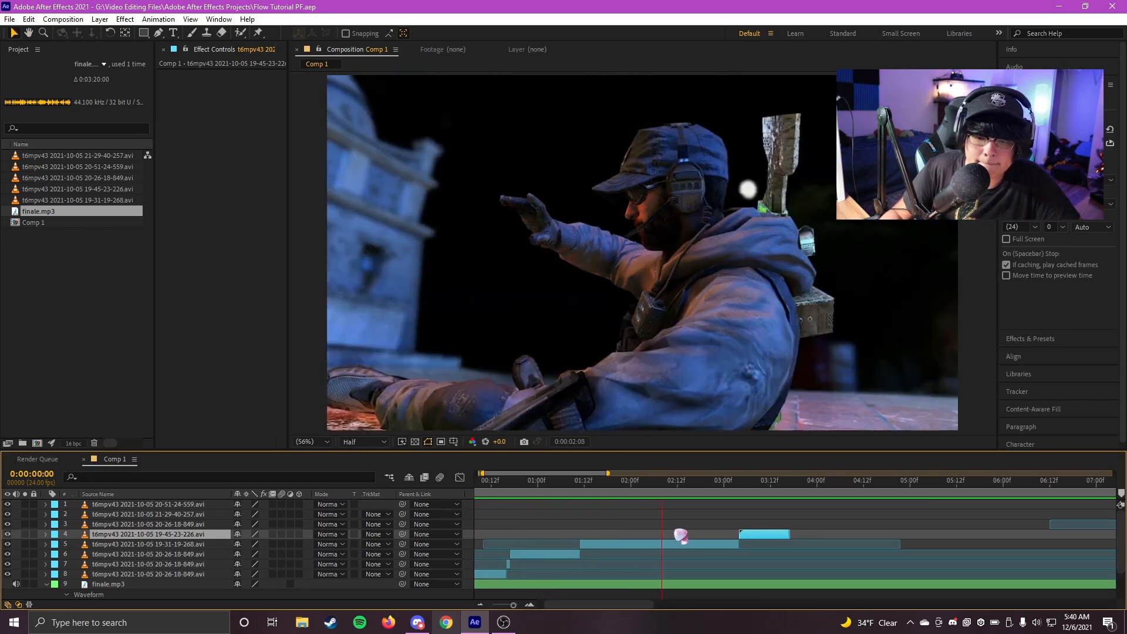
Delete the 19-45-23-226 clip and move the leftover 20-26-18-849 piece earlier so that it covers 0:00:03:04.
drag(775, 523, 654, 492)
key(Delete)
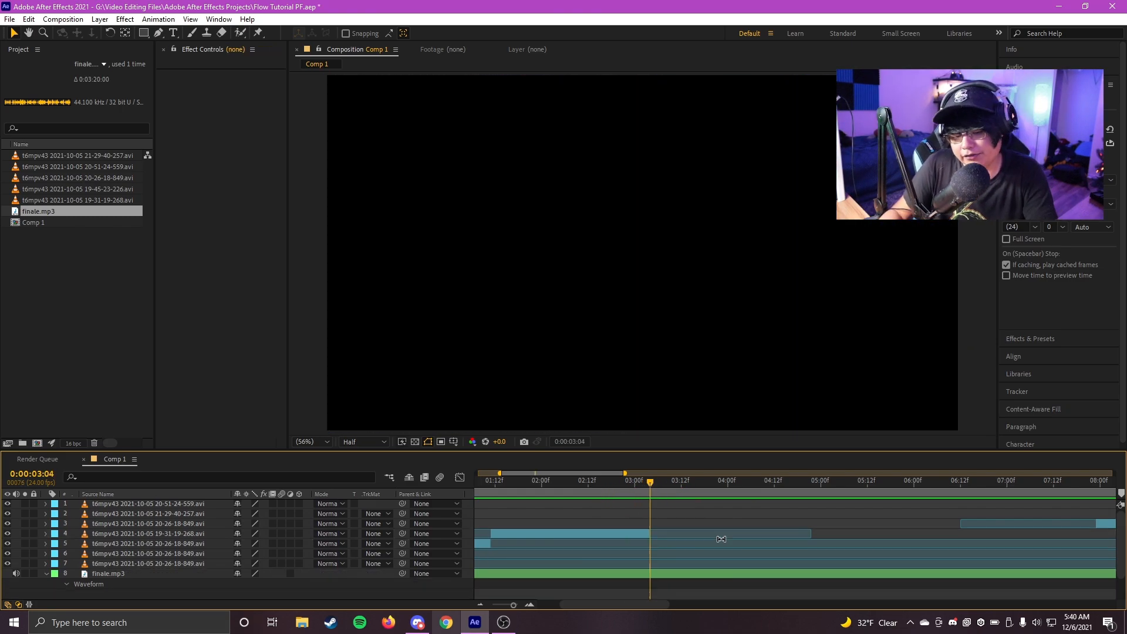
scroll(737, 533, down, 4)
drag(955, 528, 756, 519)
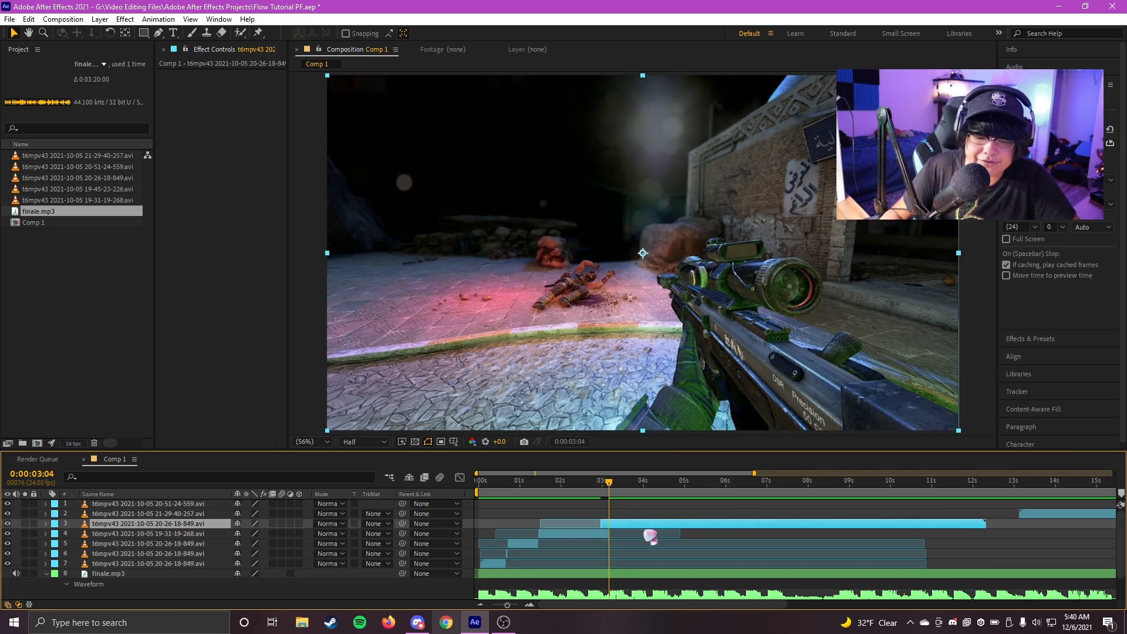
scroll(645, 530, up, 1)
scroll(574, 523, up, 1)
drag(577, 524, 564, 527)
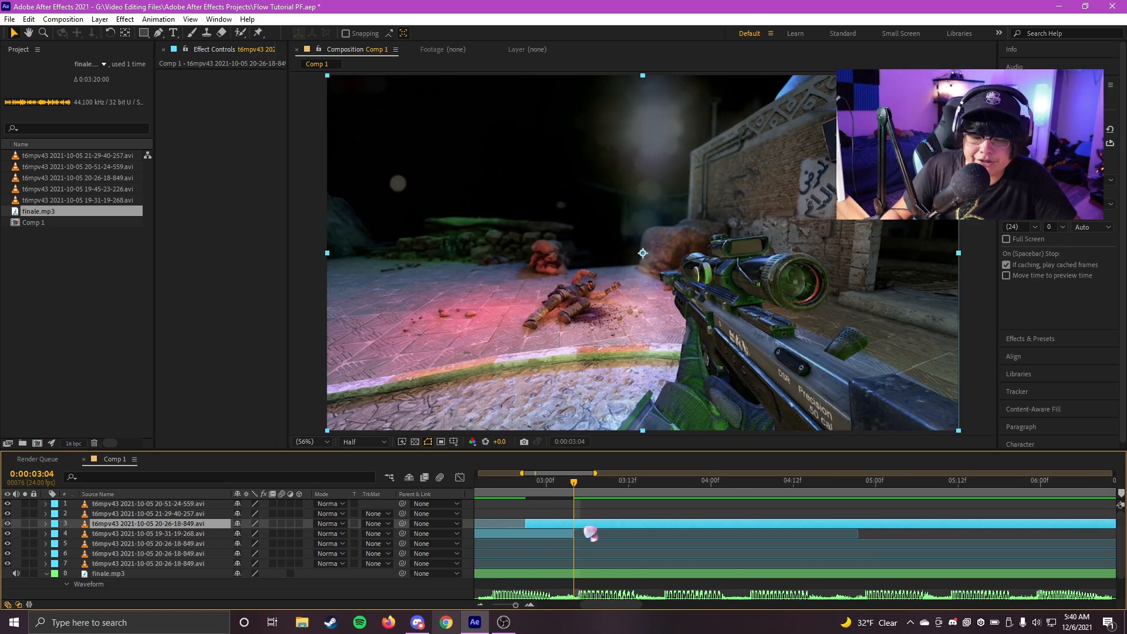
Split the 20-26-18-849 piece at 0:00:03:04 and delete the part before the cut.
key(ctrl+shift+d)
click(567, 535)
key(Delete)
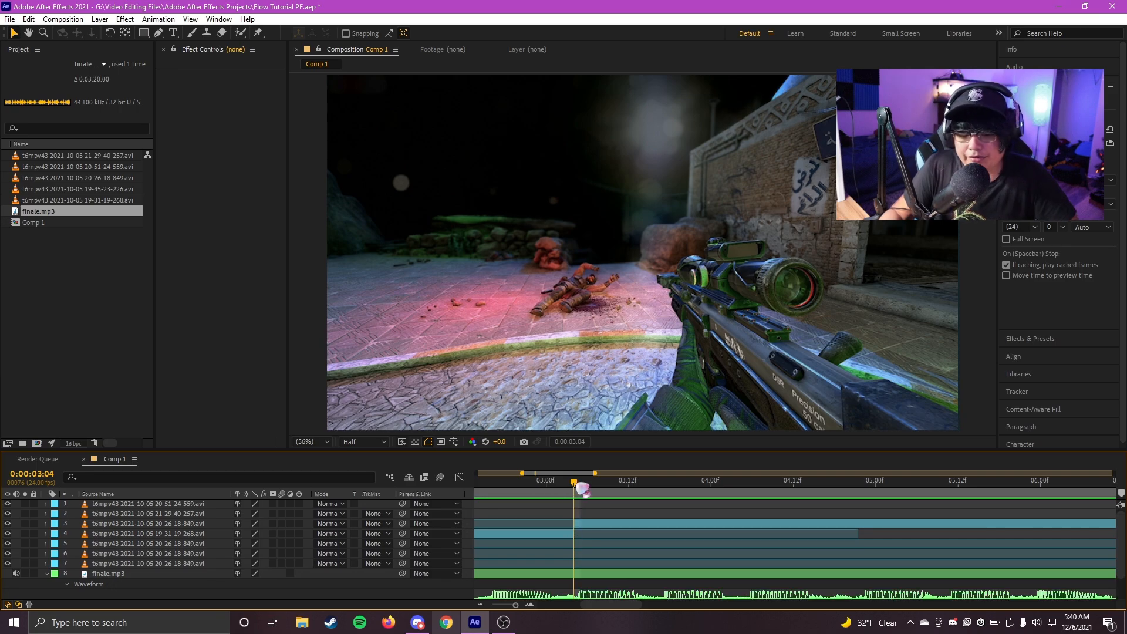
Shift the 20-26-18-849 piece earlier on the timeline and split it at 0:00:03:04.
mouse_move(574, 483)
mouse_down()
mouse_move(654, 484)
mouse_move(572, 497)
mouse_up()
scroll(757, 537, down, 1)
drag(767, 526, 717, 523)
key(ctrl+shift+d)
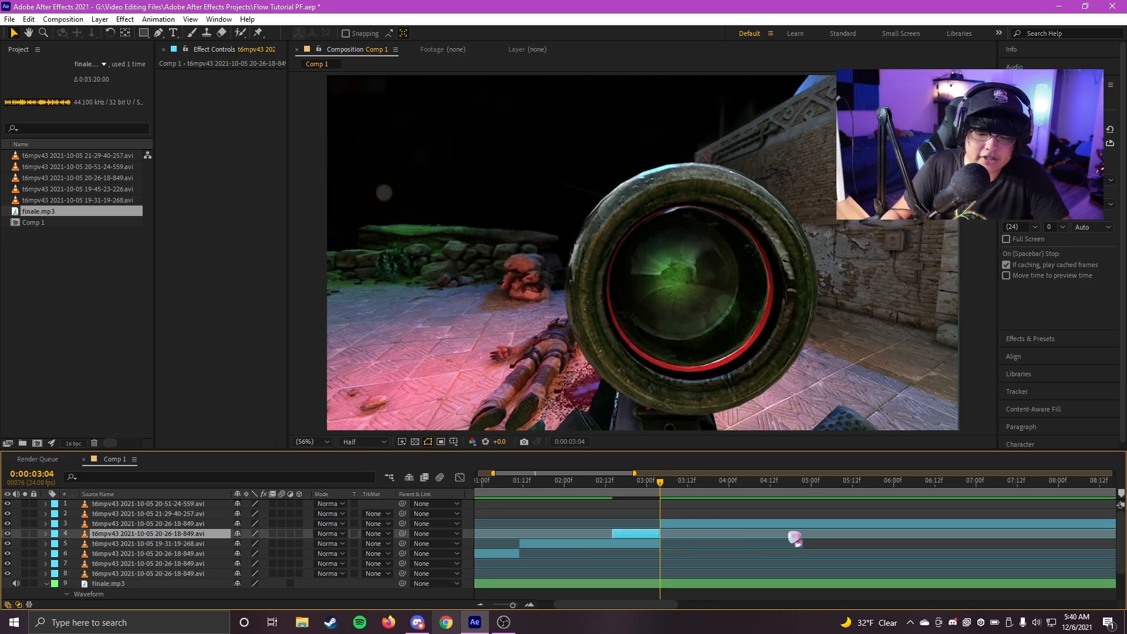
Move the short piece before 0:00:03:04 later on the timeline and play back the transition into the remaining footage.
scroll(693, 500, down, 1)
mouse_move(617, 485)
mouse_down()
mouse_move(647, 489)
mouse_move(601, 494)
mouse_move(628, 498)
mouse_up()
scroll(627, 496, up, 1)
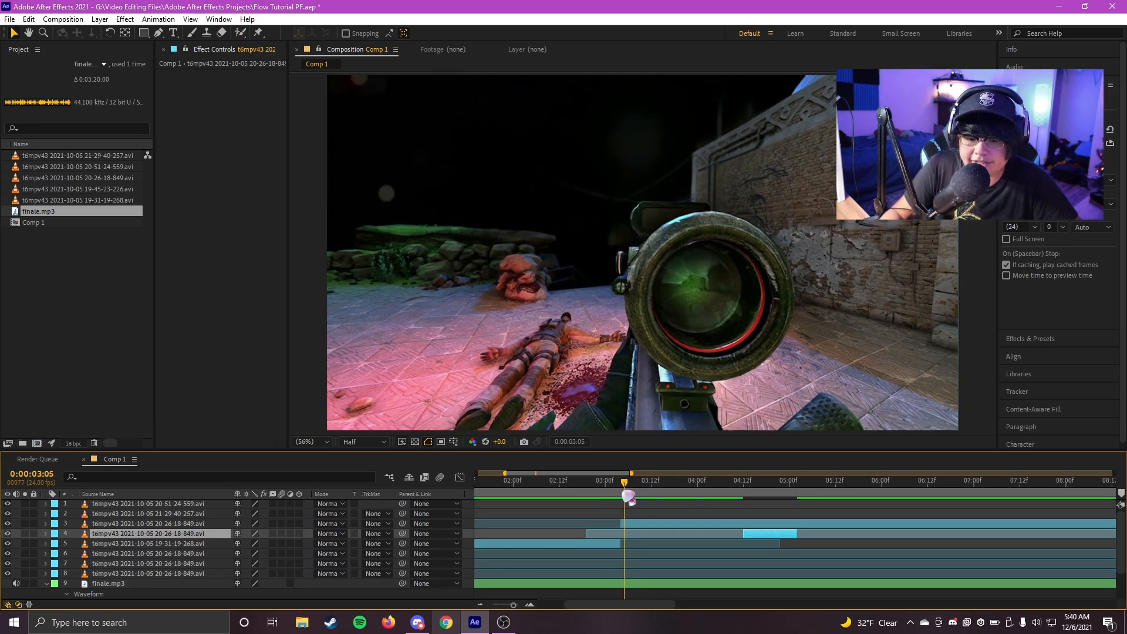
mouse_move(613, 495)
mouse_down()
mouse_move(573, 499)
mouse_move(657, 498)
mouse_move(599, 493)
mouse_move(621, 496)
mouse_move(589, 510)
mouse_move(605, 515)
mouse_up()
drag(632, 501, 567, 502)
scroll(643, 497, down, 2)
click(635, 499)
scroll(637, 497, up, 2)
scroll(627, 517, up, 2)
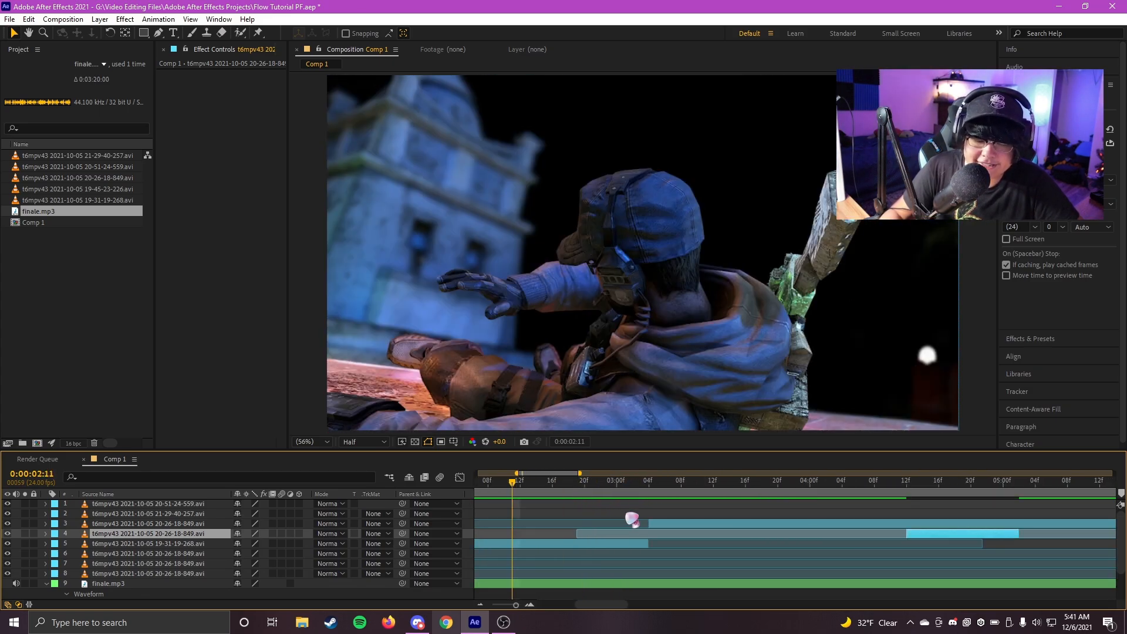
key(space)
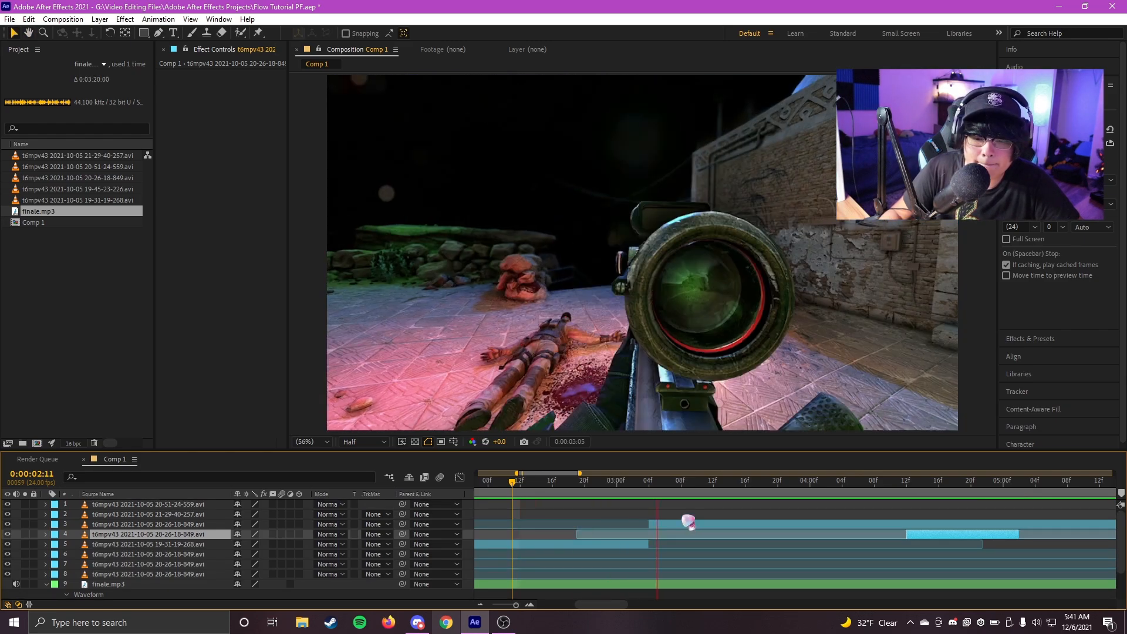
Undo the short piece's move and the split at 0:00:03:04.
click(649, 487)
key(ctrl+z)
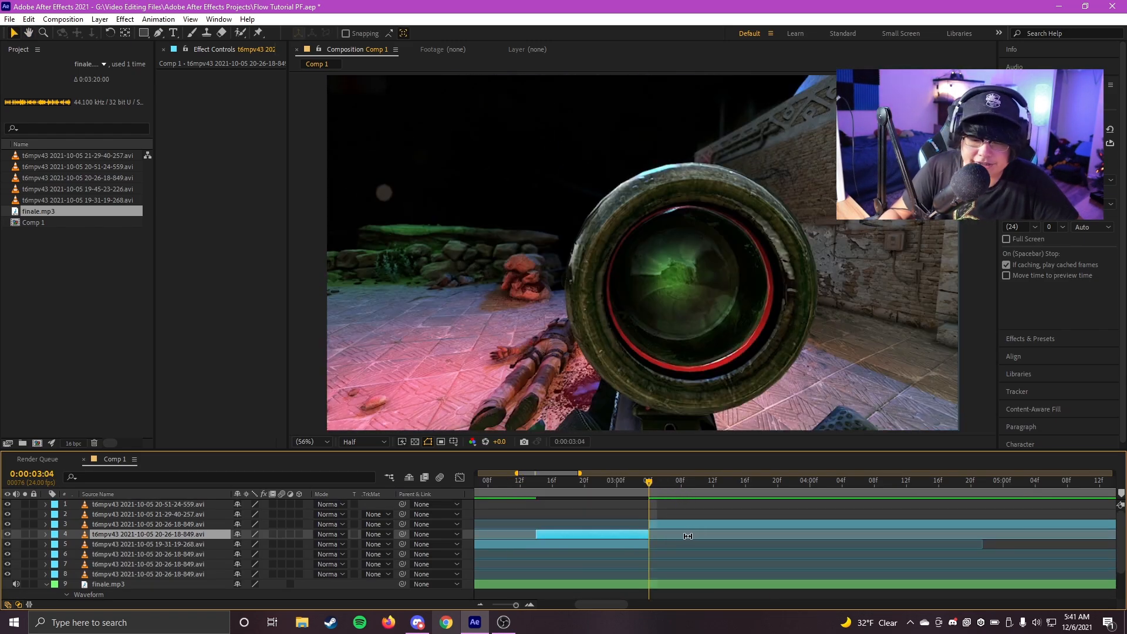
key(ctrl+z)
Split the 20-26-18-849 clip at 0:00:03:04 and again at 0:00:03:03 to isolate a single frame.
key(Page_Up)
key(Page_Down)
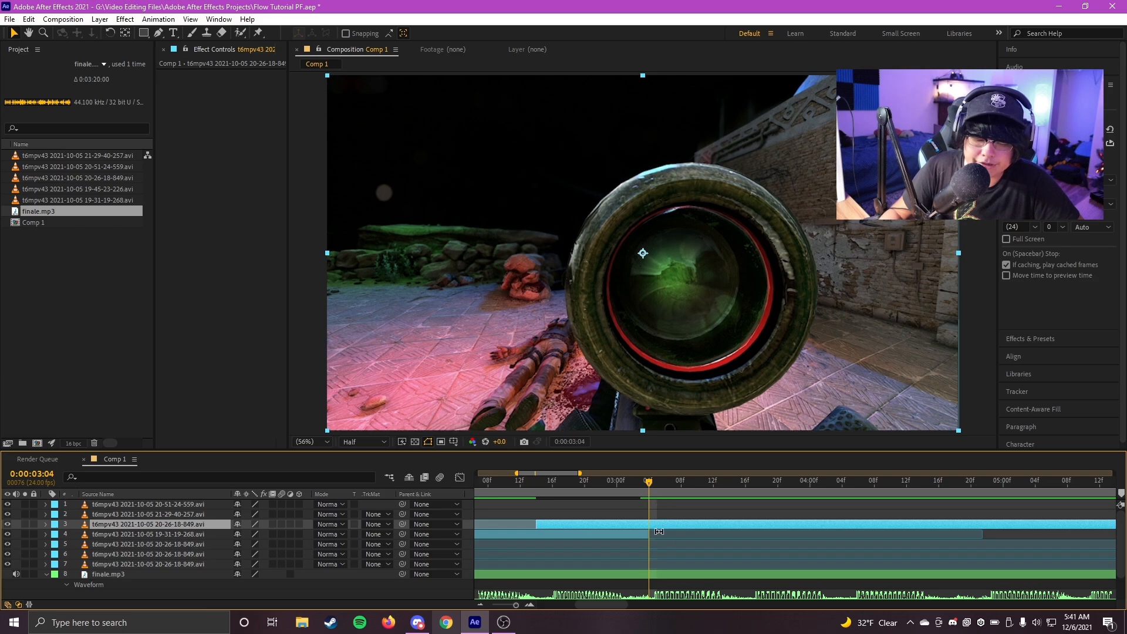
key(ctrl+shift+d)
key(Page_Up)
key(ctrl+shift+d)
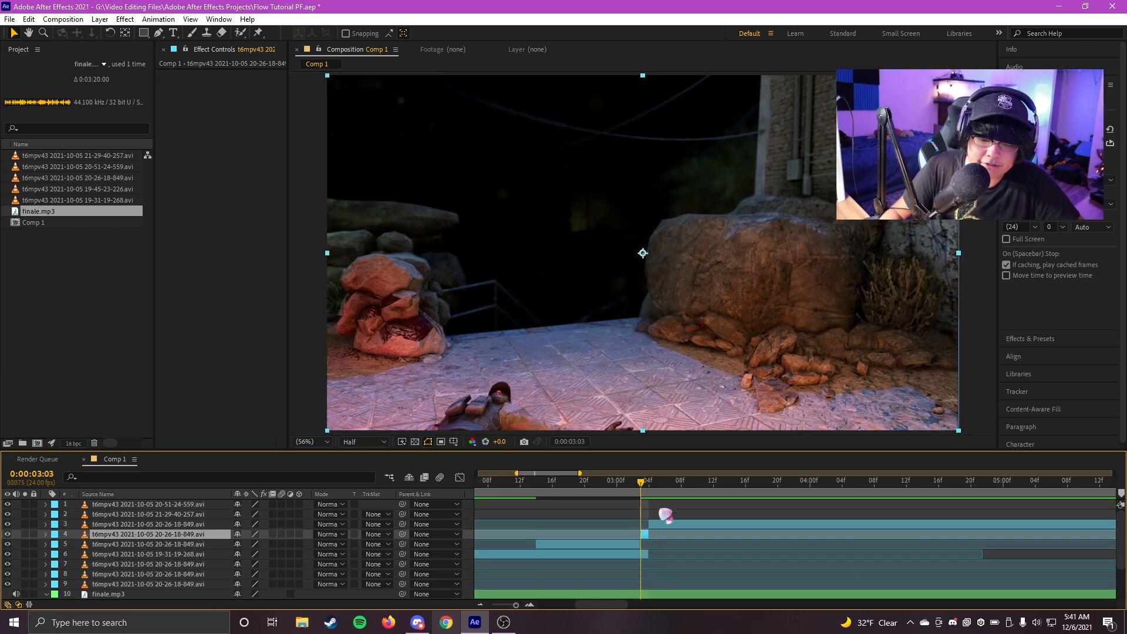
Shift the piece before the single frame about two frames later, trim its end to 0:00:03:03, and preview the cut.
click(639, 492)
drag(638, 549, 649, 548)
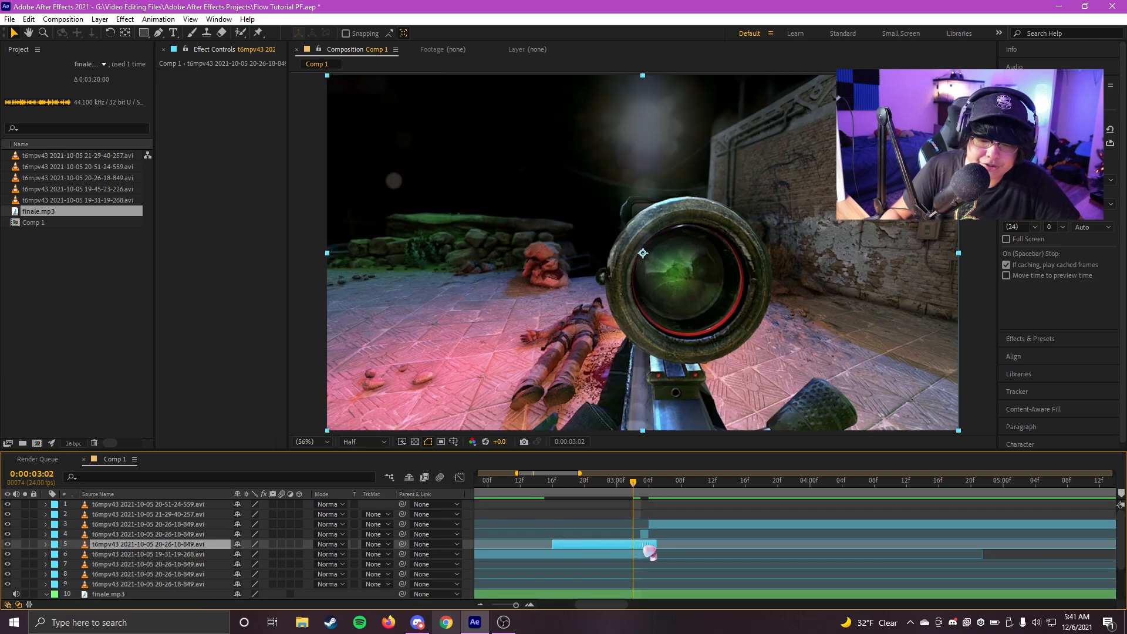
key(space)
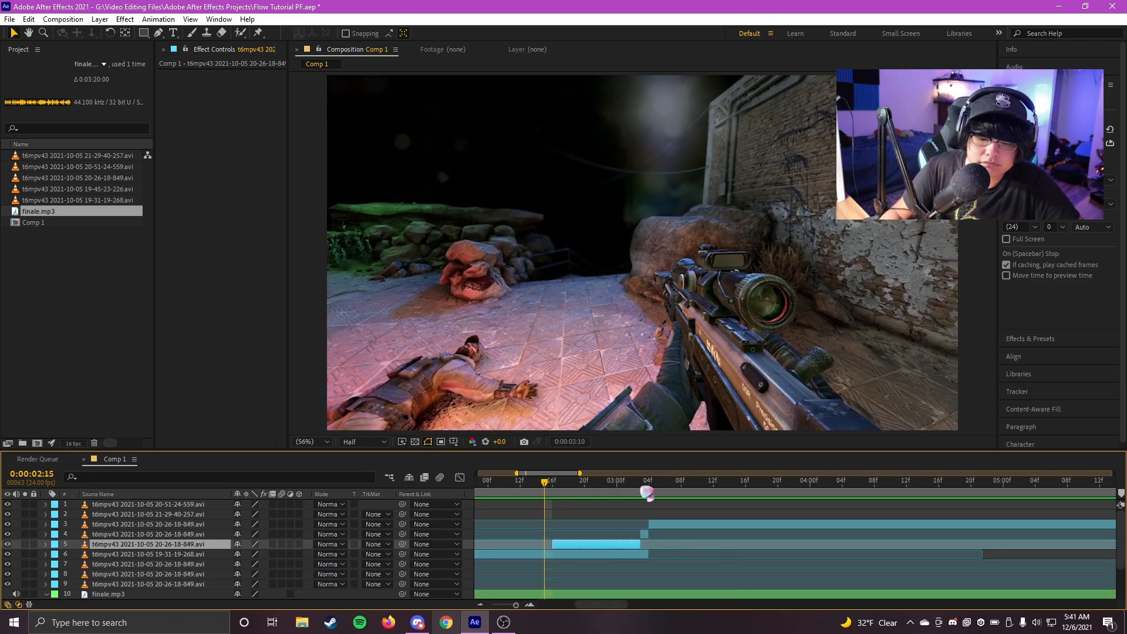
Move the three consecutive 20-26-18-849 pieces together about eight frames later and play them back.
key(ctrl+z)
key(ctrl+z)
scroll(672, 500, down, 1)
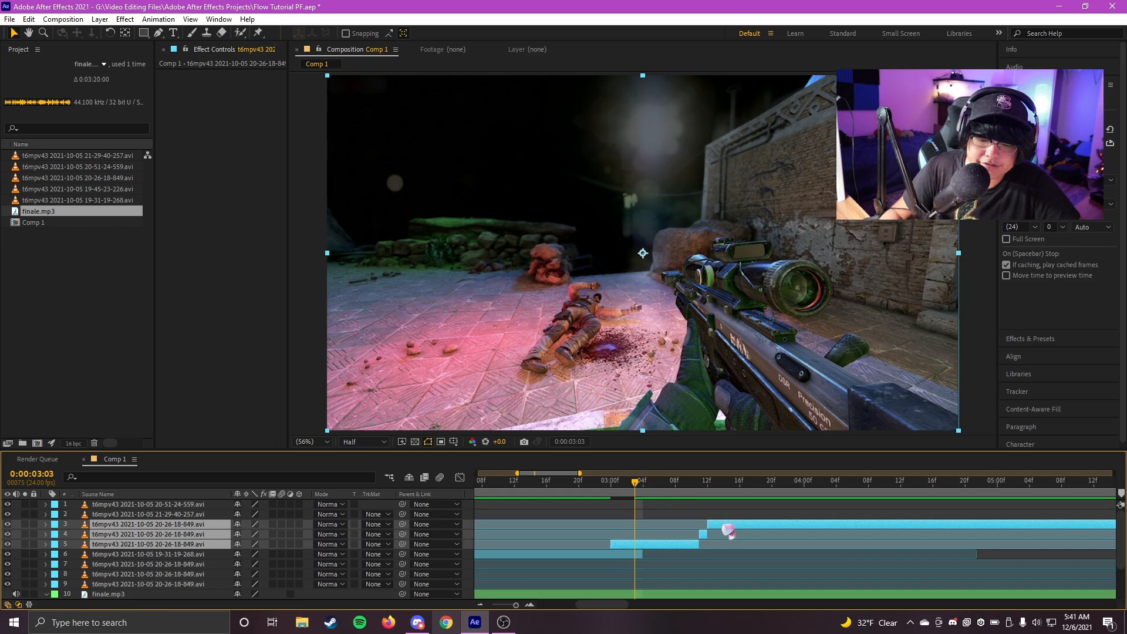
scroll(645, 518, up, 1)
key(space)
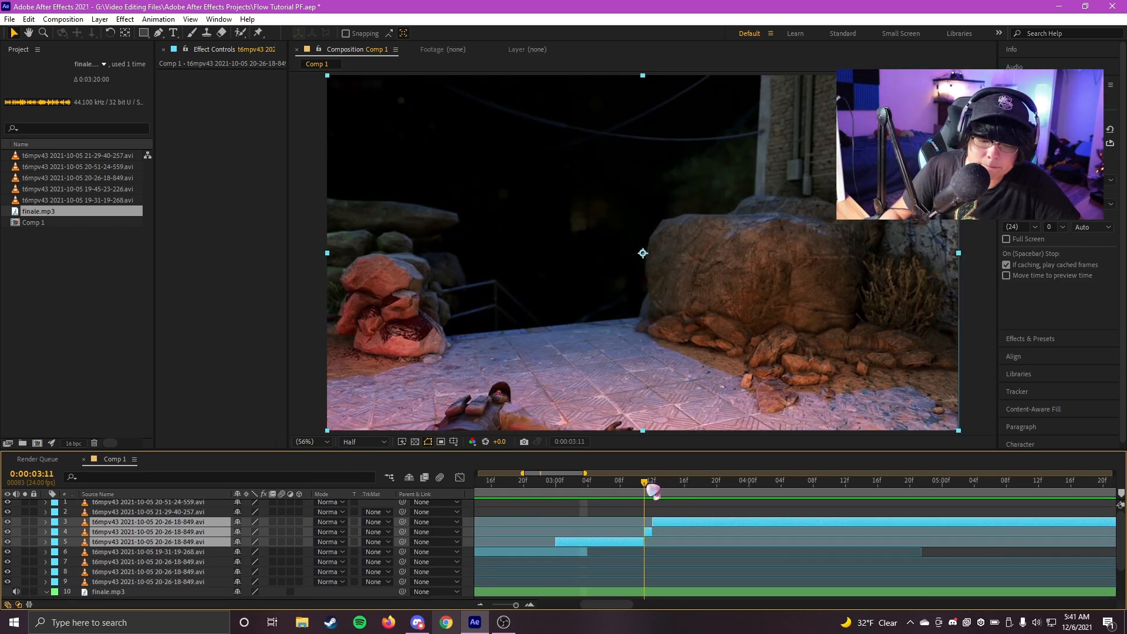
Trim the start of the first moved 20-26-18-849 piece to 0:00:03:04.
click(628, 480)
click(584, 541)
scroll(585, 540, down, 2)
Play back the sequence and its new cuts after 0:00:03:04, and save the project.
drag(561, 486, 317, 494)
key(space)
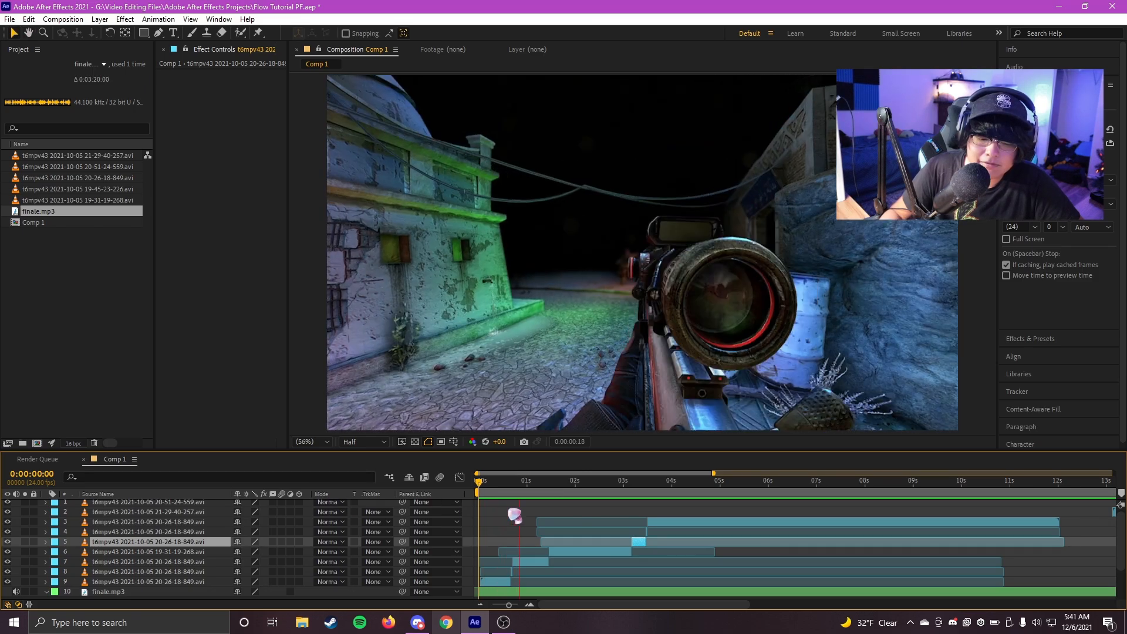
click(510, 494)
scroll(722, 518, up, 1)
key(ctrl+s)
scroll(536, 498, up, 1)
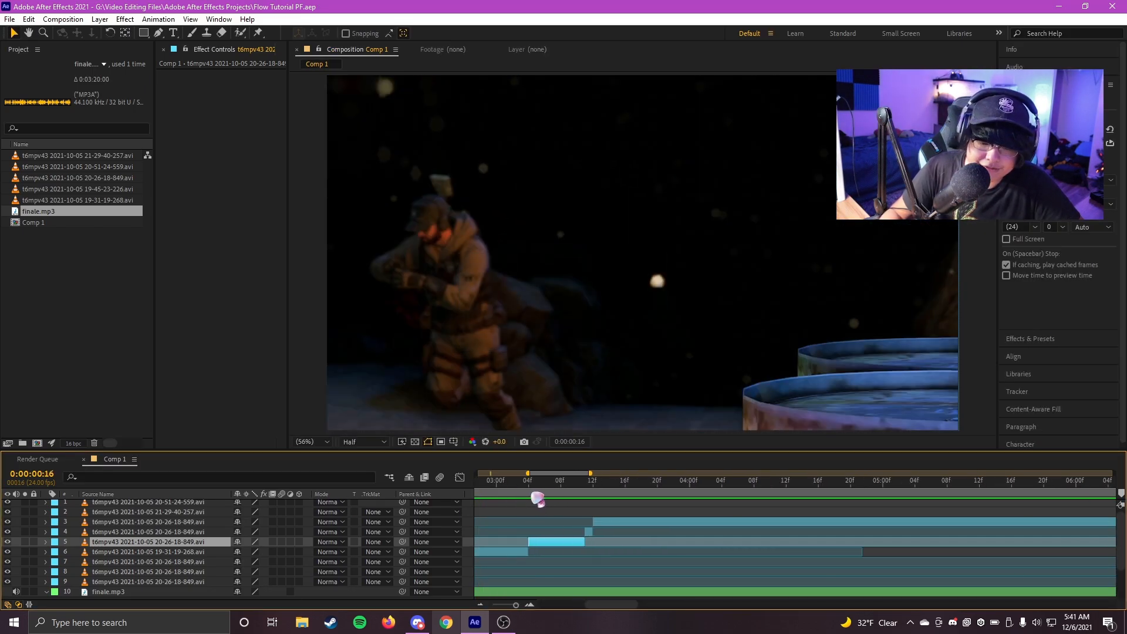
click(522, 496)
scroll(589, 499, down, 2)
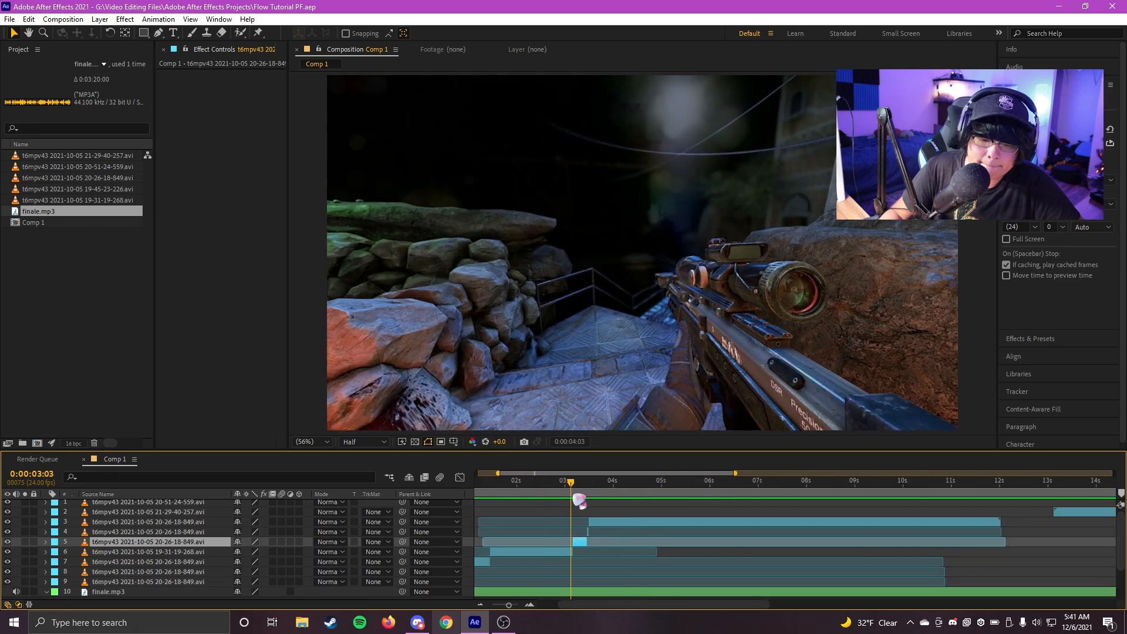
click(546, 496)
key(space)
scroll(603, 505, up, 2)
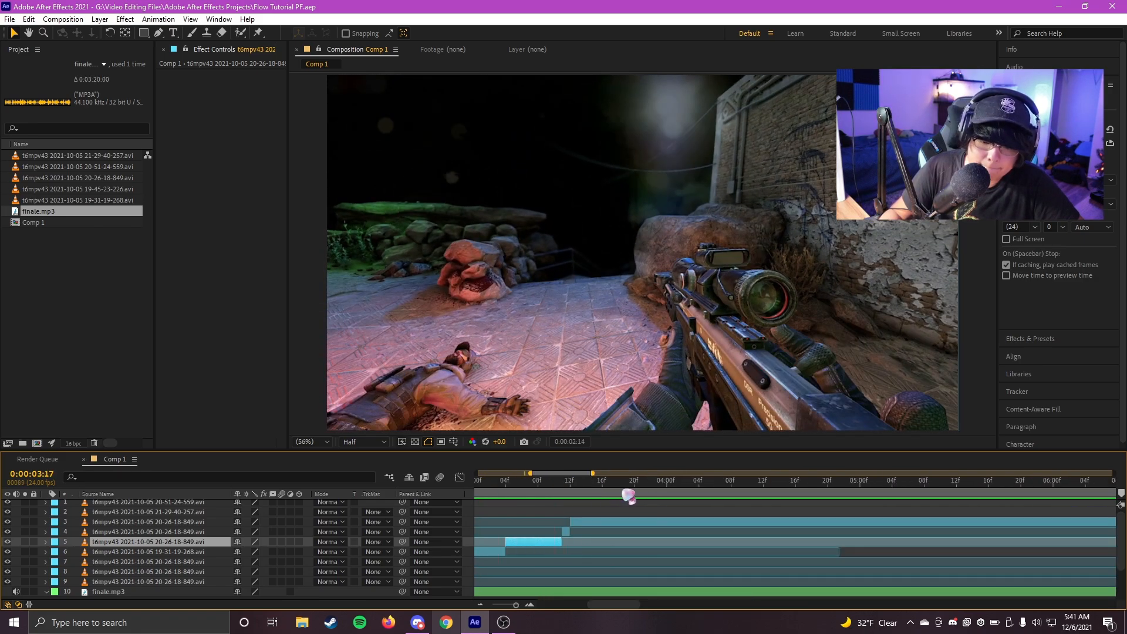
Split the last 20-26-18-849 piece at 0:00:03:21 and delete the part after the cut.
scroll(629, 490, down, 2)
click(663, 524)
scroll(664, 528, down, 2)
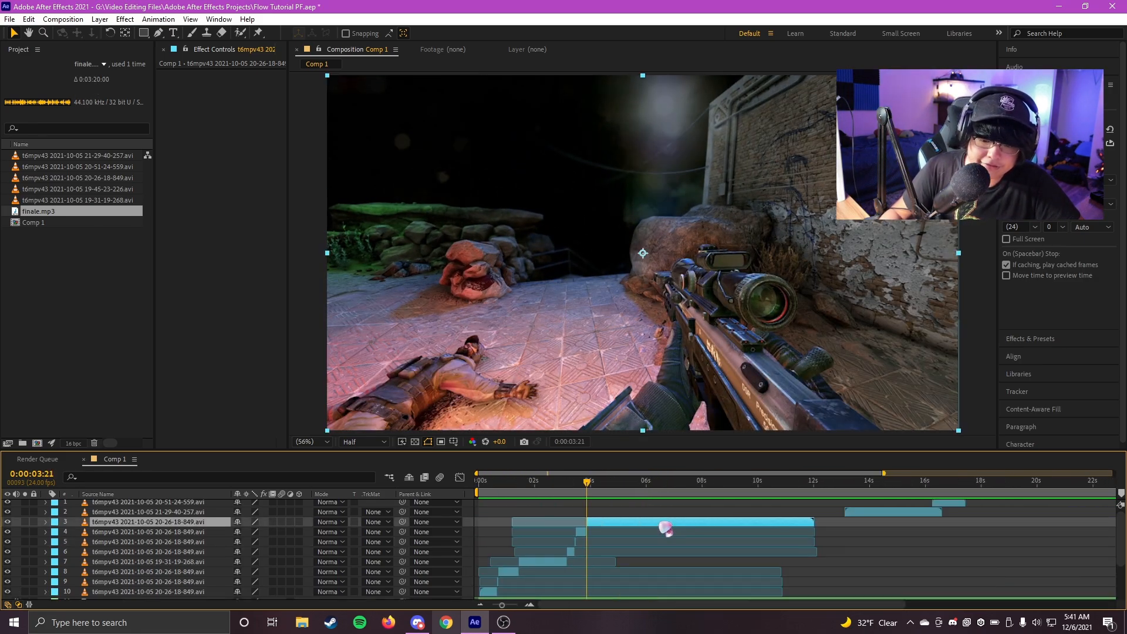
key(Delete)
Place the 20-51-24-559 clip at 0:00:03:21, then split it at 0:00:04:13 and delete the remainder.
drag(876, 512, 602, 511)
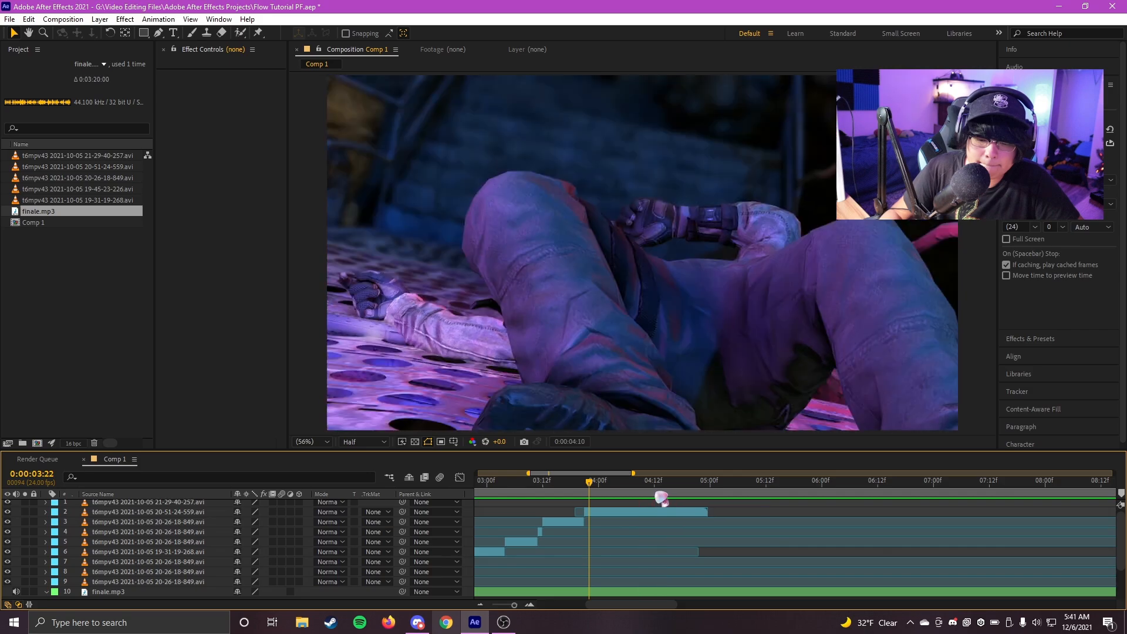
drag(656, 492, 659, 493)
click(669, 511)
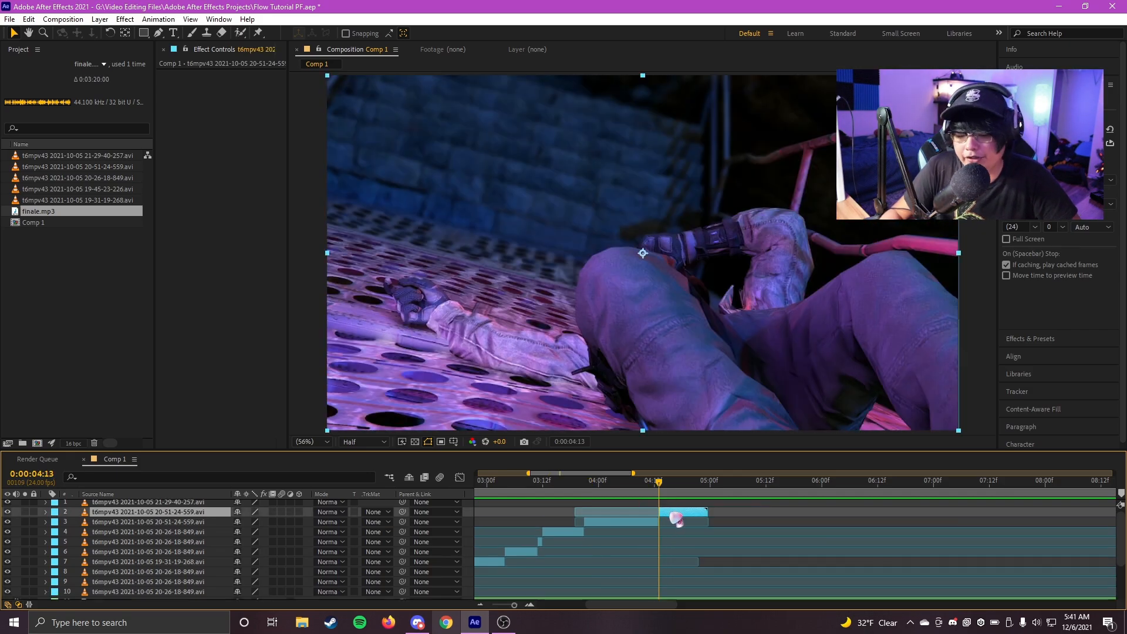
key(l)
key(l)
scroll(675, 520, down, 1)
scroll(681, 521, up, 2)
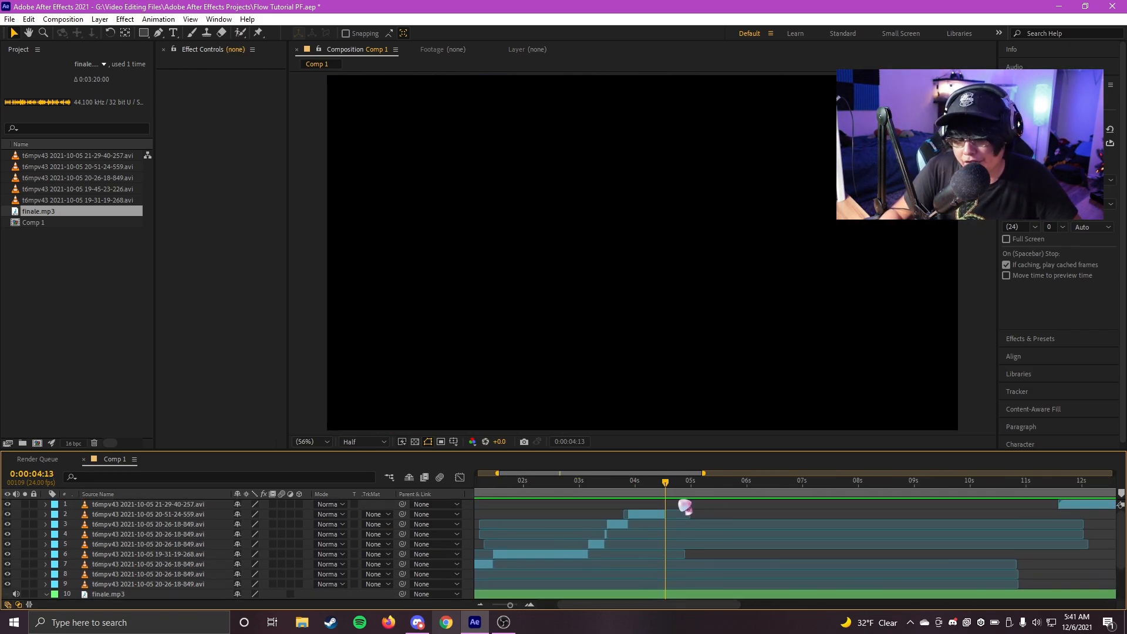
Move the 21-29-40-257 clip earlier to between 6 and 7 seconds, leaving a gap after 0:00:04:13.
scroll(692, 505, up, 2)
scroll(621, 498, down, 1)
scroll(669, 514, down, 3)
drag(896, 517, 797, 523)
drag(923, 505, 669, 513)
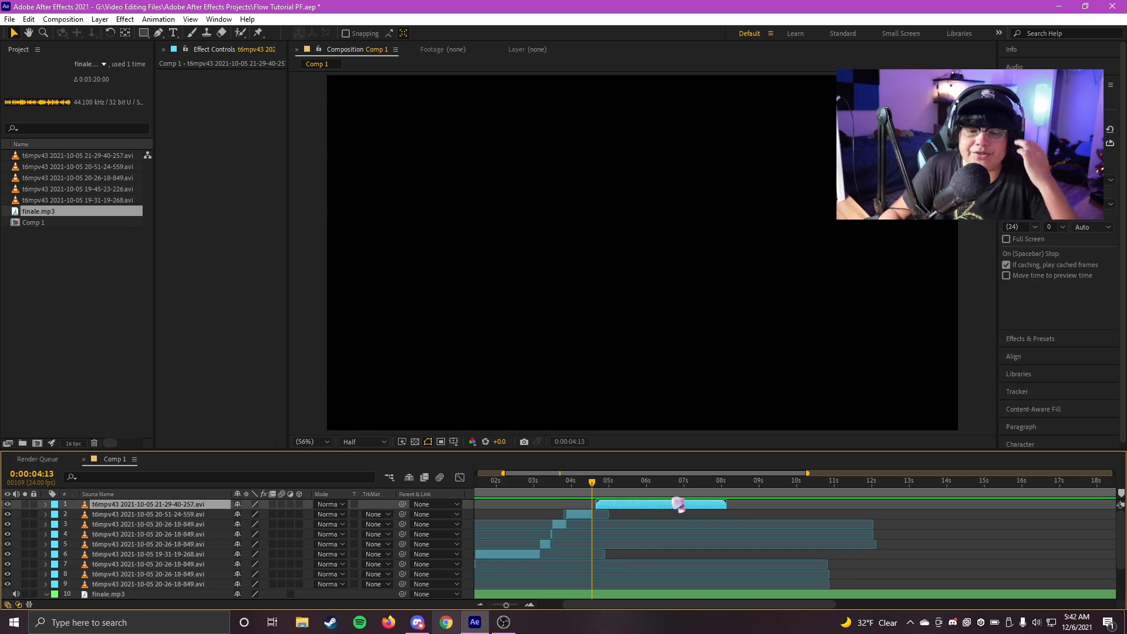
scroll(863, 528, up, 2)
drag(868, 508, 1019, 508)
scroll(952, 522, down, 2)
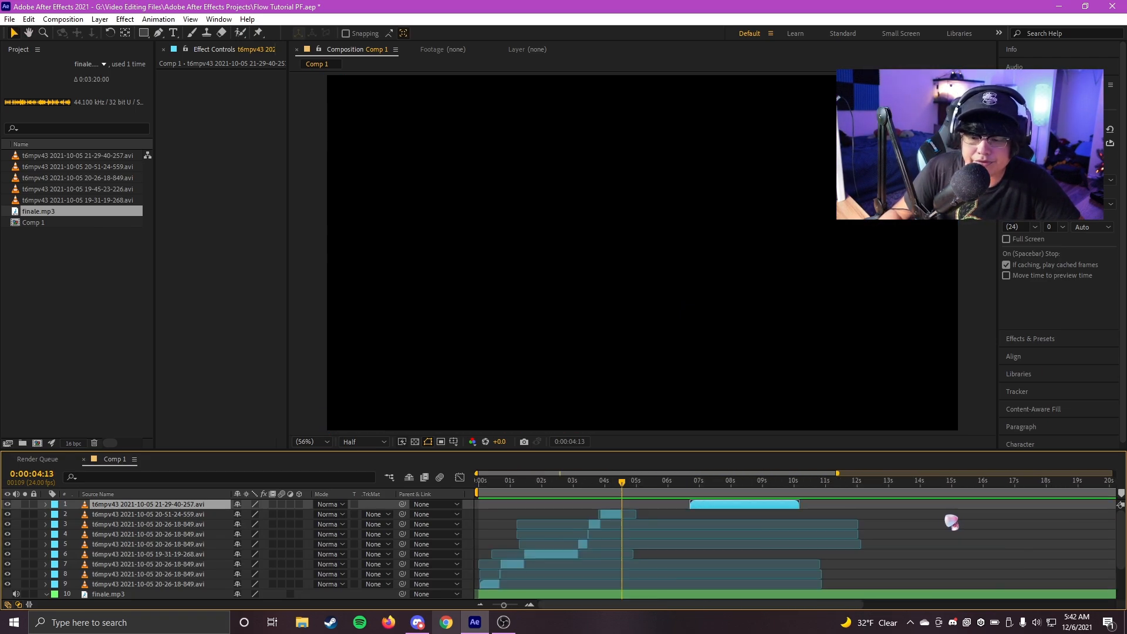
Duplicate the 20-26-18-849 piece just before the 20-51-24-559 clip and raise the copy above that clip in the layer order.
scroll(642, 522, up, 2)
click(596, 514)
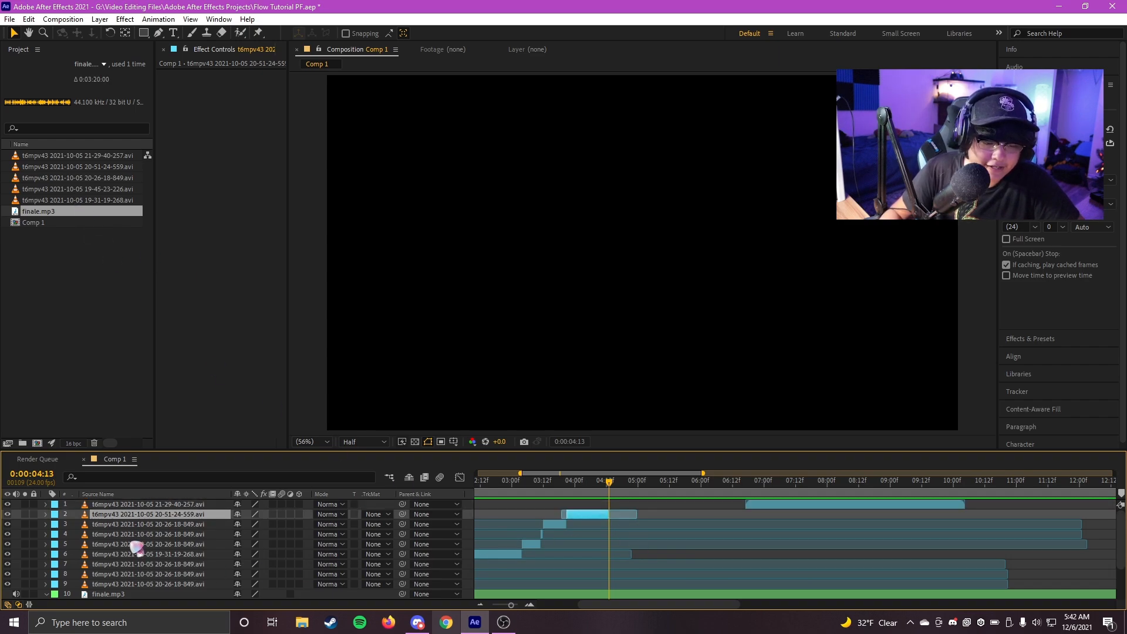
click(128, 545)
click(558, 481)
click(553, 525)
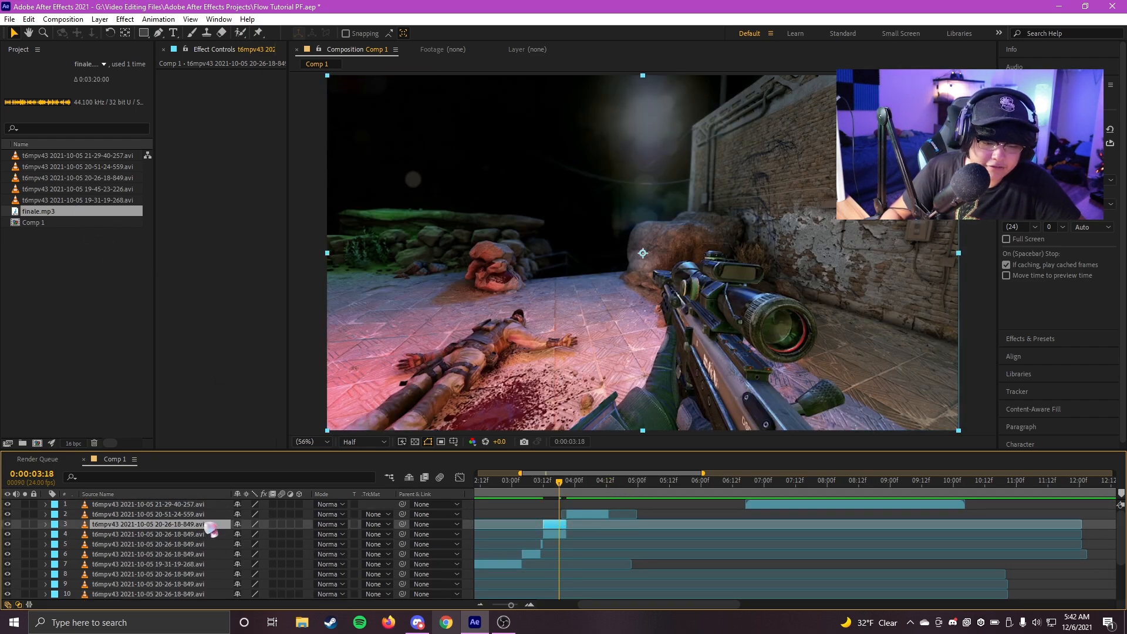
key(ctrl+d)
key(ctrl+bracketright)
Extend the duplicated 20-26-18-849 piece and slide it so that different gameplay footage from it covers 0:00:04:13.
click(612, 486)
drag(557, 517, 623, 519)
drag(986, 527, 881, 521)
scroll(802, 521, up, 3)
scroll(802, 521, down, 4)
drag(800, 521, 749, 530)
Split the duplicated 20-26-18-849 piece at 0:00:04:13 and delete the part before the cut.
key(ctrl+shift+d)
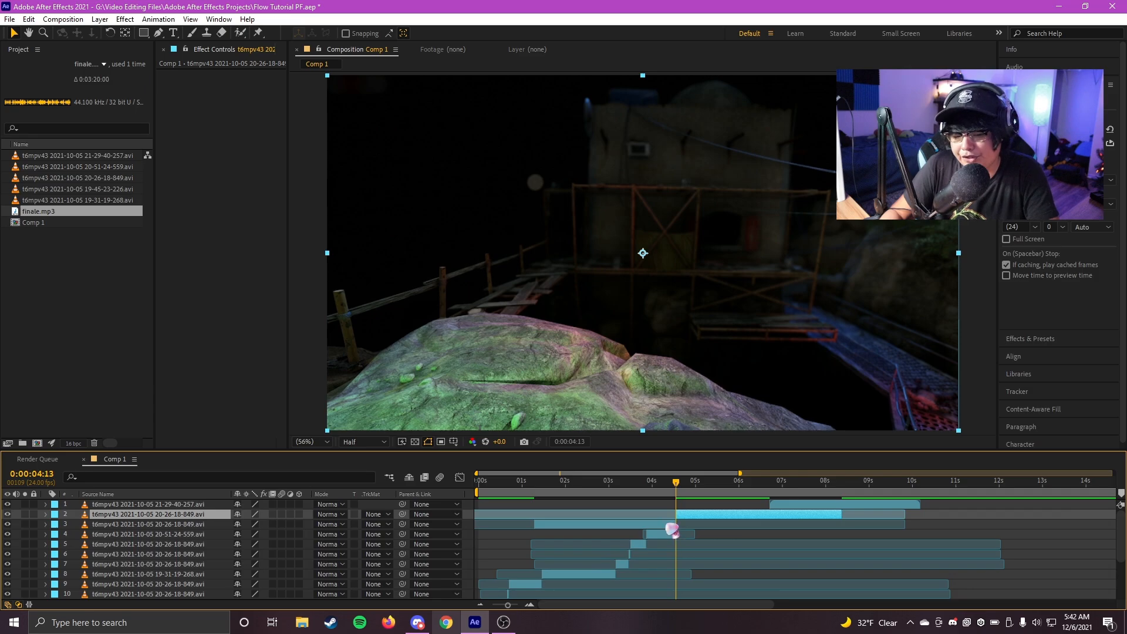
click(667, 525)
key(Delete)
Split the 20-26-18-849 piece that starts at 0:00:04:13 at the beat at 0:00:05:06.
scroll(727, 529, up, 2)
scroll(560, 509, down, 1)
drag(562, 492, 611, 495)
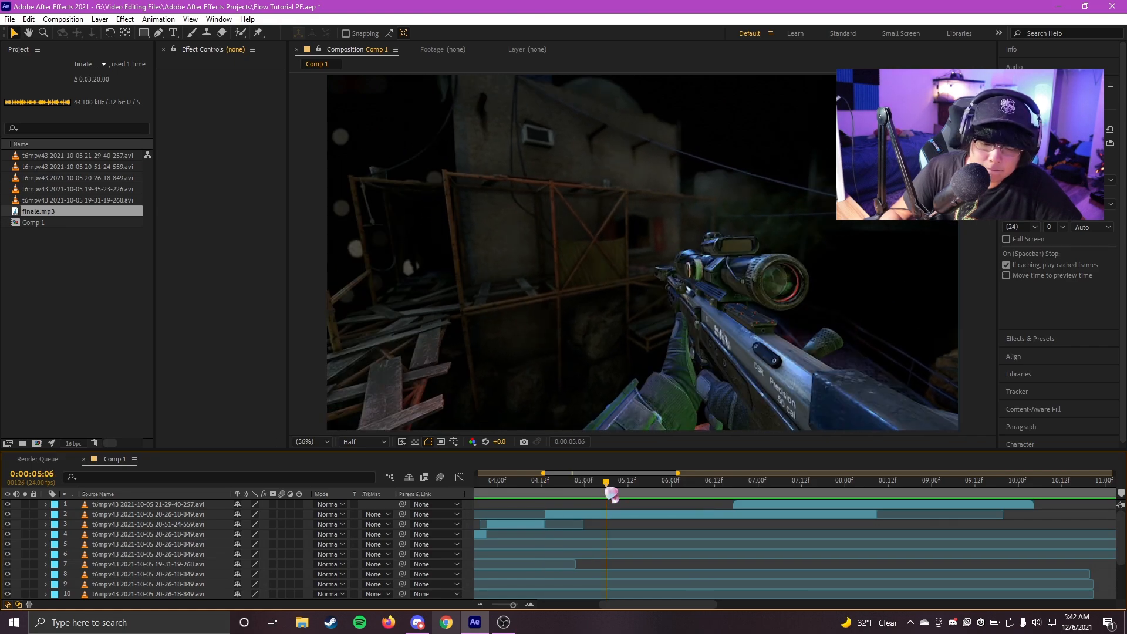
click(639, 515)
key(ctrl+shift+d)
Slide the second half of the split piece to different footage and cut off its part before 0:00:05:06.
drag(687, 516, 726, 508)
key(ctrl+shift+d)
click(603, 524)
key(Delete)
Play the cut from 0:00:04:10 to find the next beat and split the top 20-26-18-849 piece at 0:00:06:00.
click(534, 488)
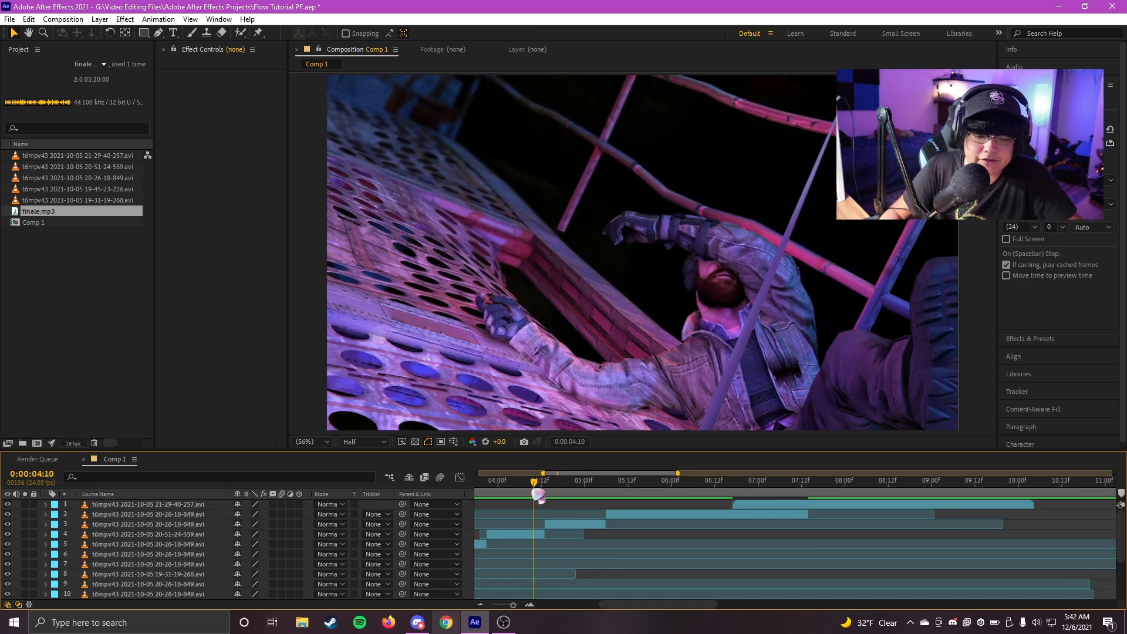
key(space)
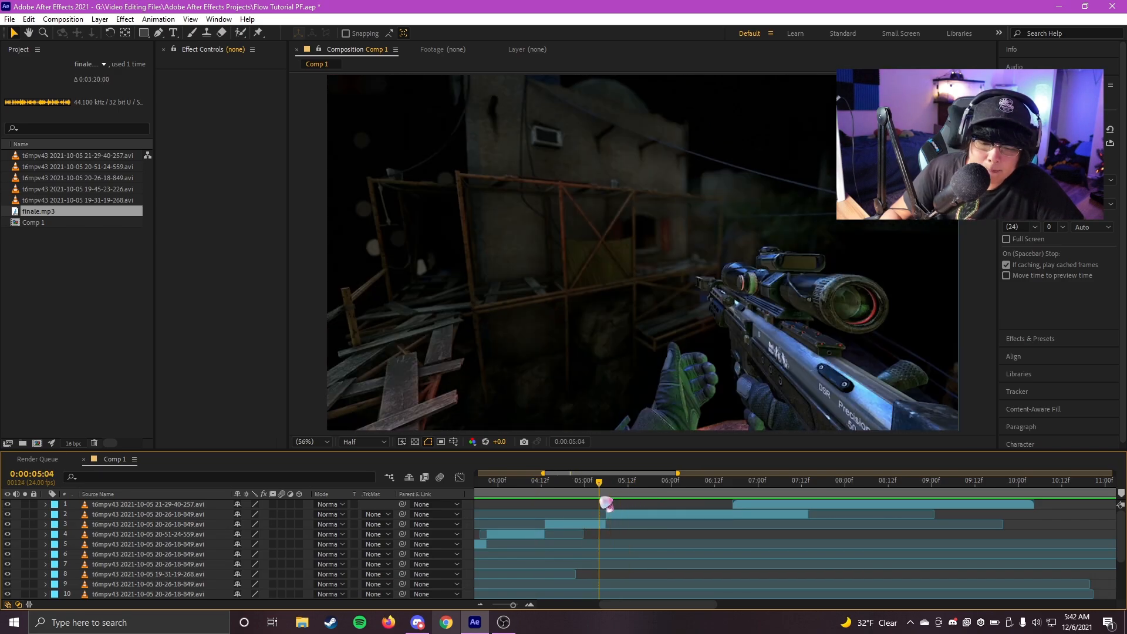
click(670, 489)
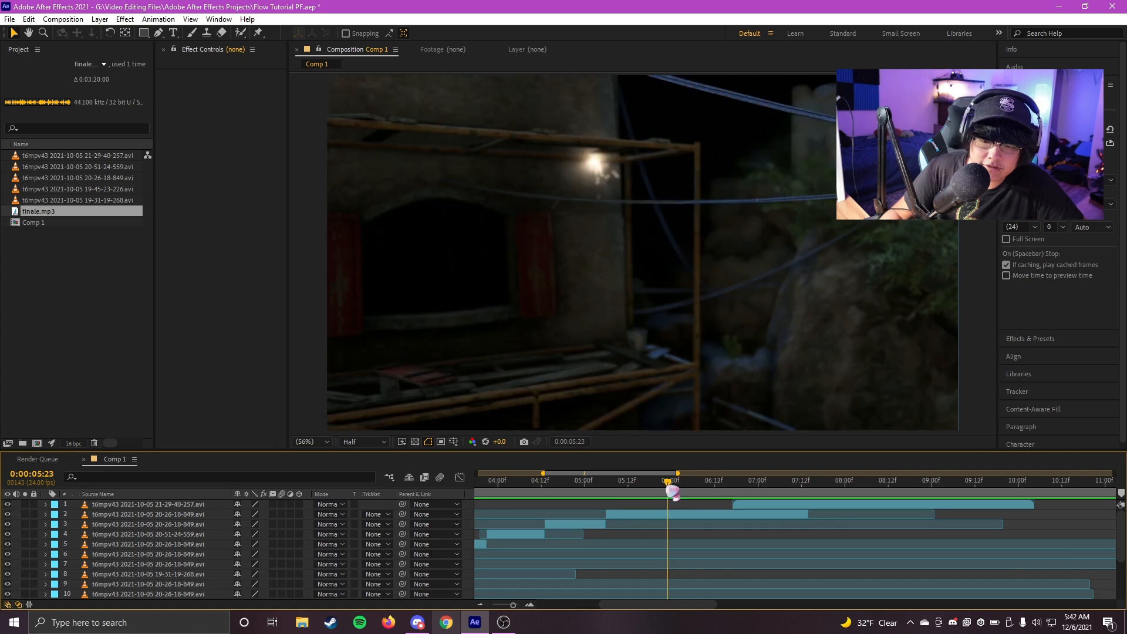
drag(672, 496, 682, 515)
click(676, 514)
key(ctrl+shift+d)
Nudge the new piece to start at 0:00:05:23 and trim the end of the preceding piece to meet it.
key(alt+Page_Up)
key(alt+Page_Up)
click(672, 523)
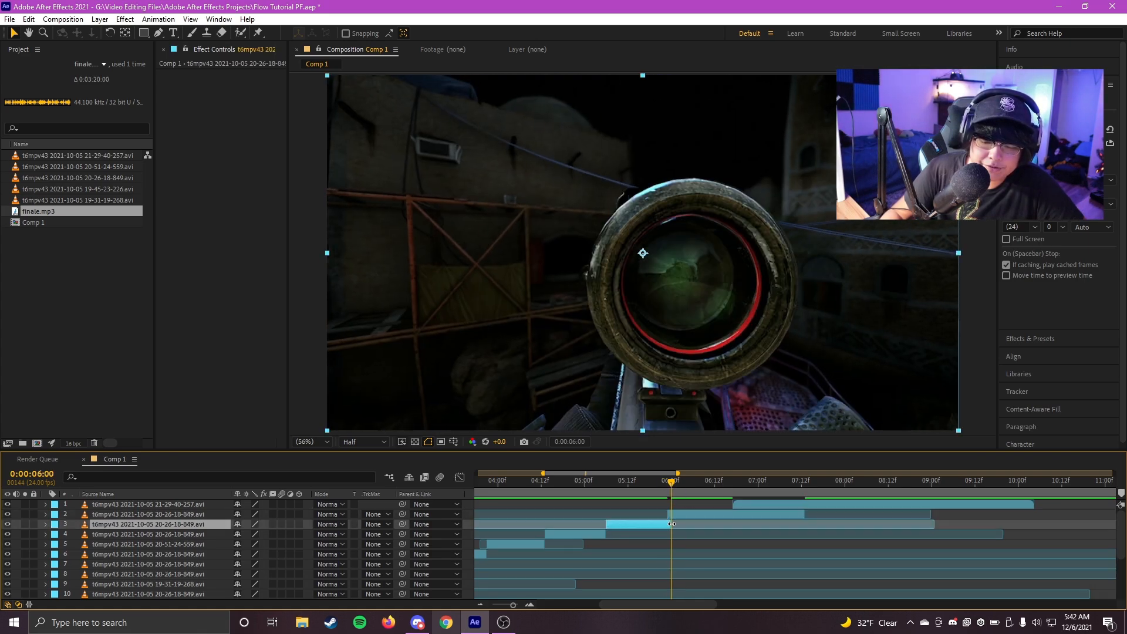
Split the last 20-26-18-849 piece at 0:00:06:16, deleting everything after the cut along with the 21-29-40-257 clip.
drag(573, 488, 562, 489)
key(space)
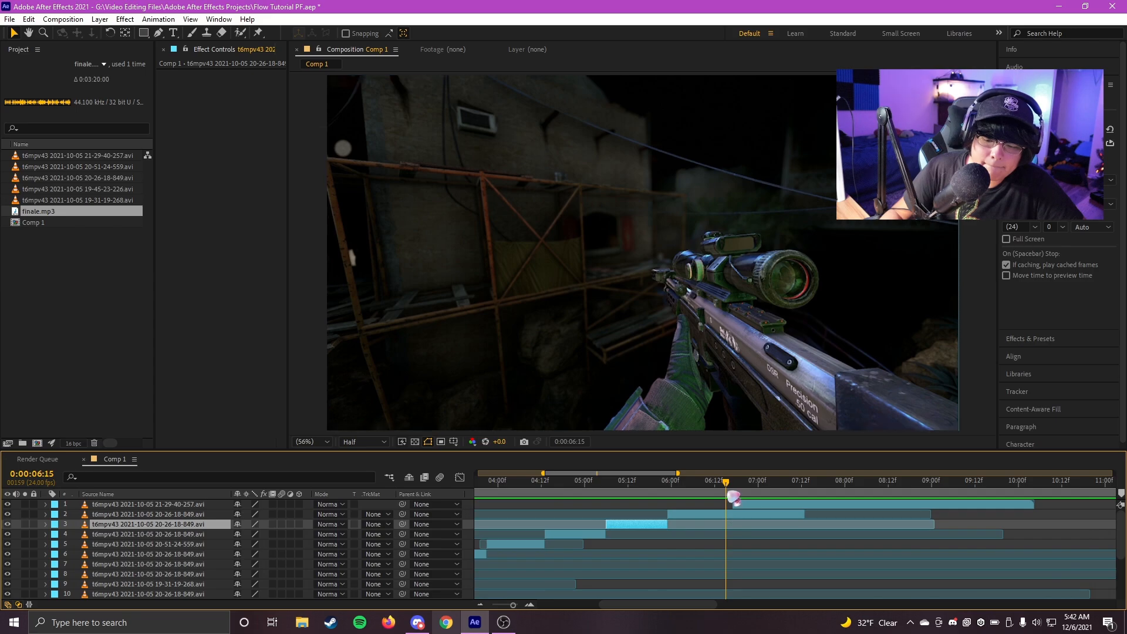
drag(728, 493, 730, 493)
click(746, 516)
key(ctrl+shift+d)
key(Delete)
drag(802, 505, 869, 507)
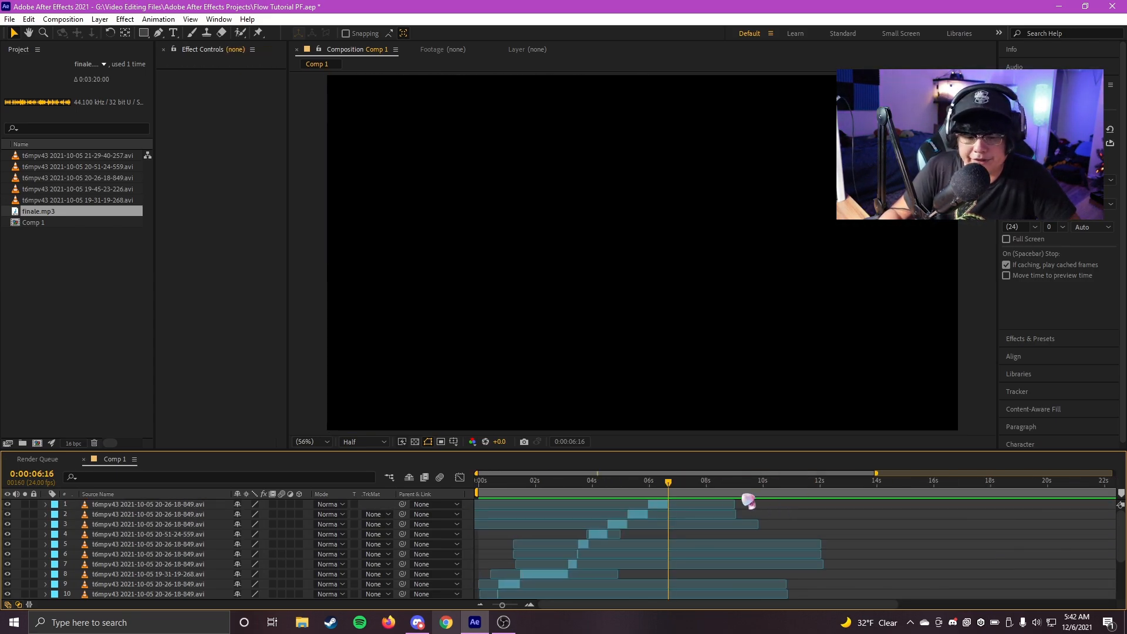
Play the whole sequence from the start to check the cuts against the music.
scroll(606, 496, up, 1)
drag(832, 513, 954, 510)
drag(576, 485, 516, 495)
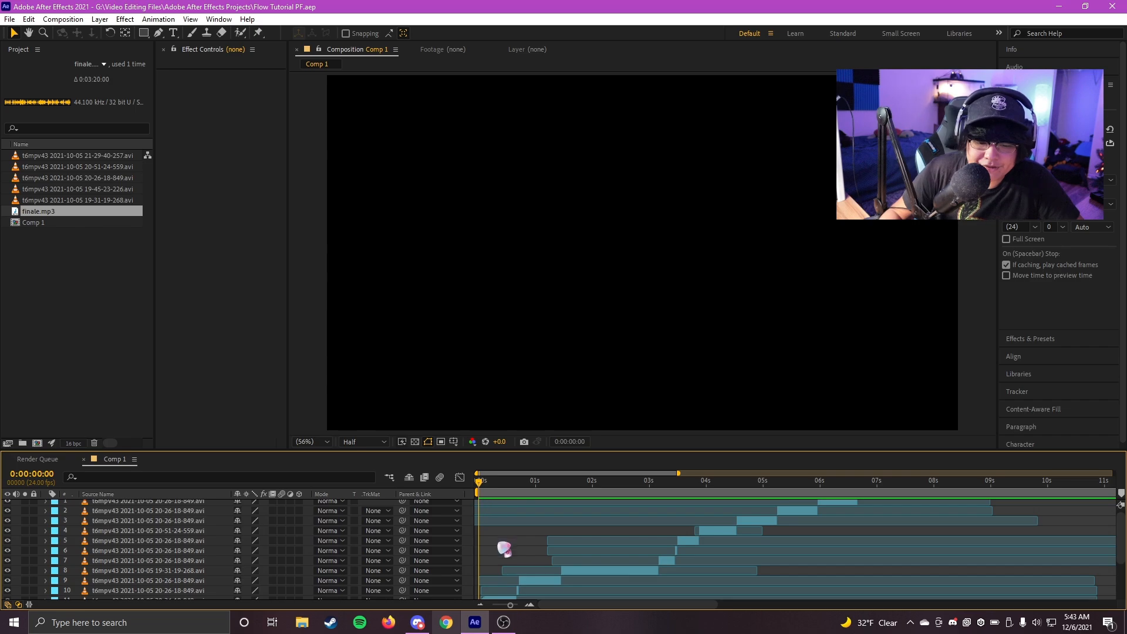
scroll(504, 548, down, 5)
scroll(506, 573, up, 6)
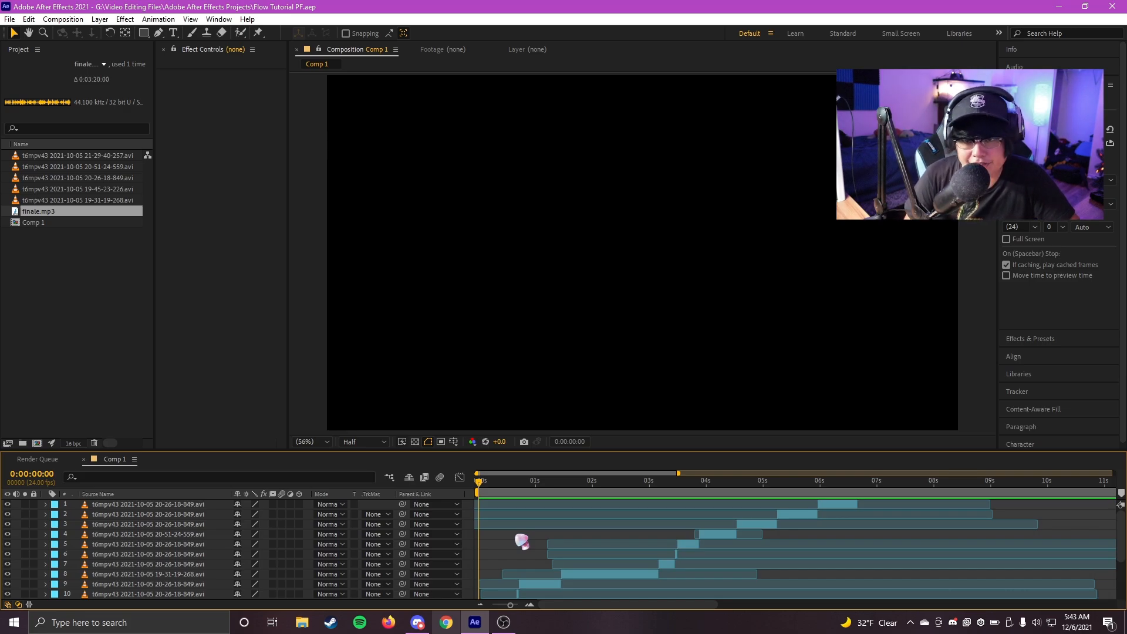
key(space)
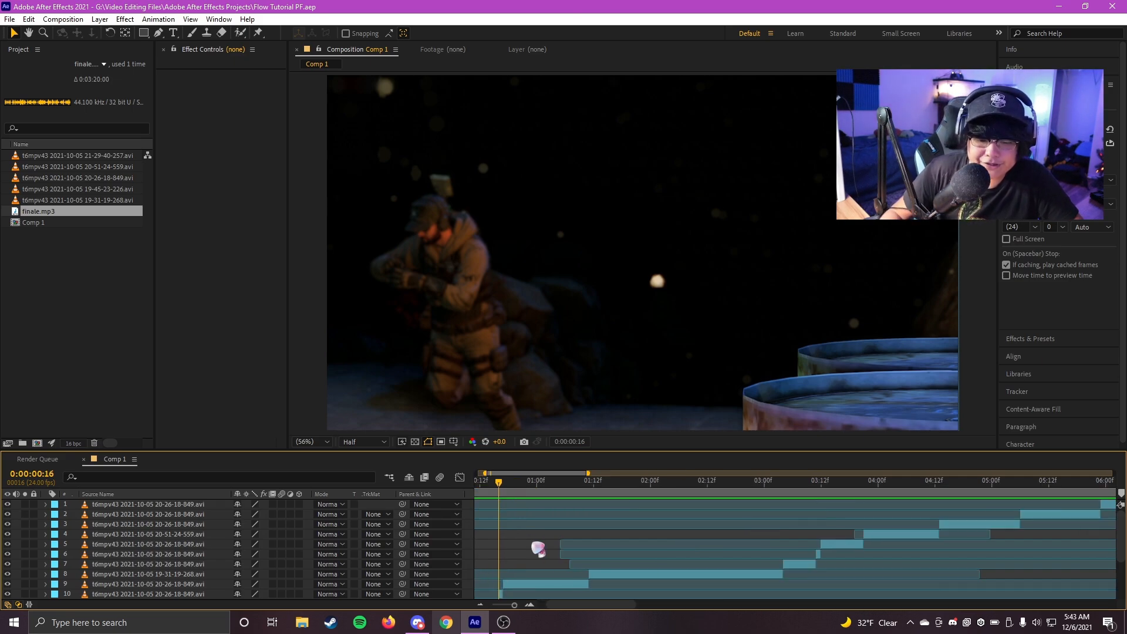
Enable time remapping on the first 20-26-18-849 clip, which begins at 0:00:00:01.
scroll(536, 546, up, 2)
scroll(724, 516, down, 1)
click(493, 482)
scroll(669, 519, down, 1)
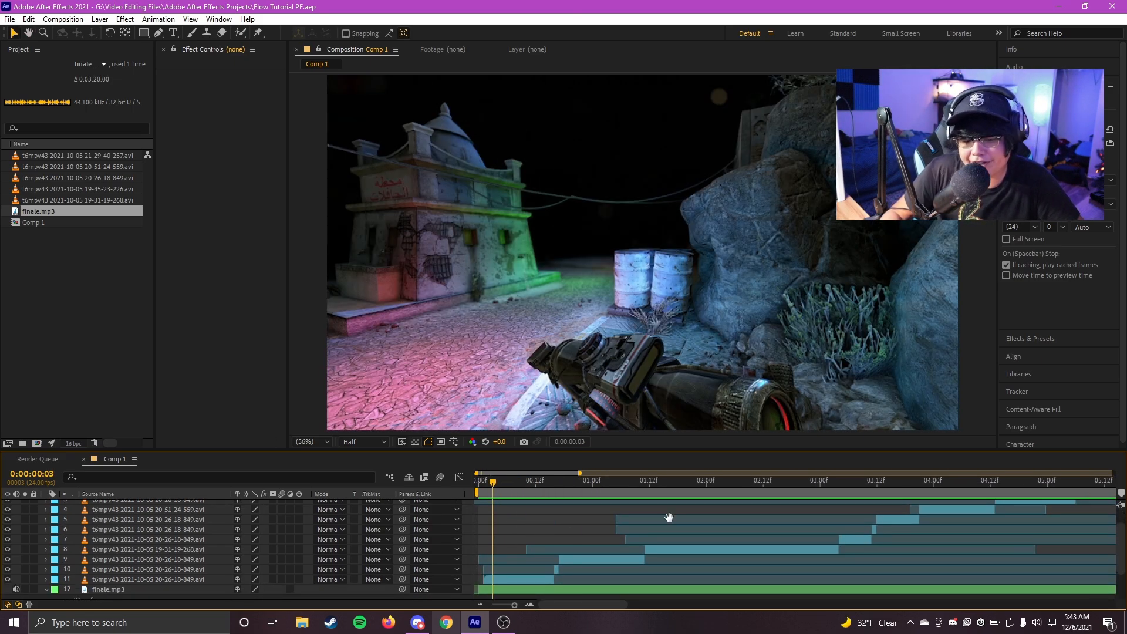
scroll(556, 531, up, 2)
scroll(686, 490, left, 2)
scroll(612, 496, down, 2)
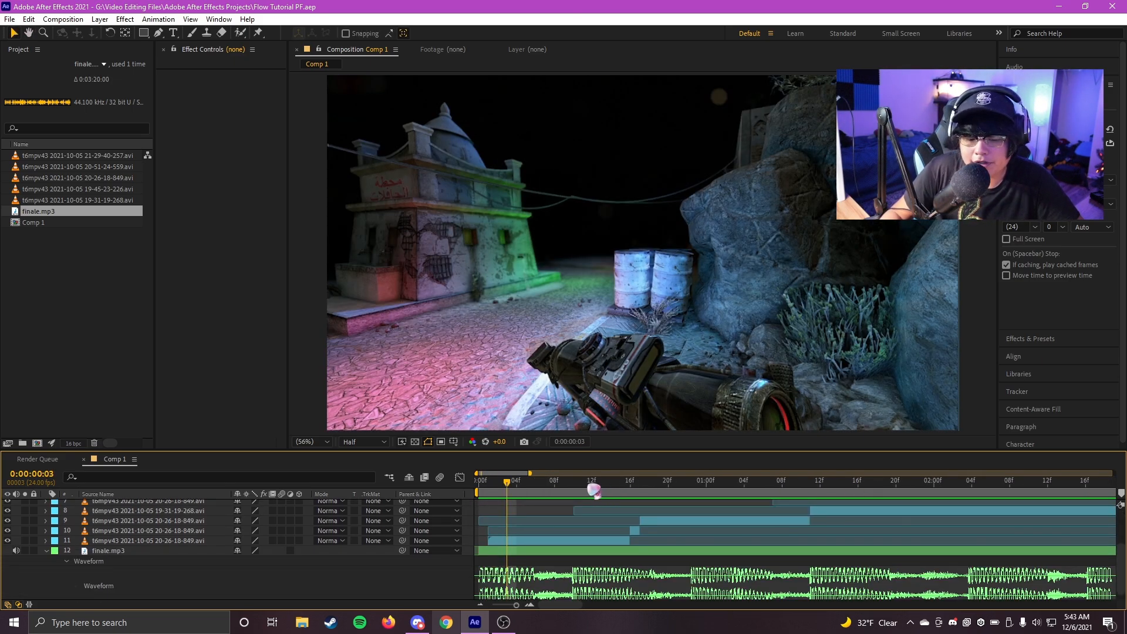
click(477, 487)
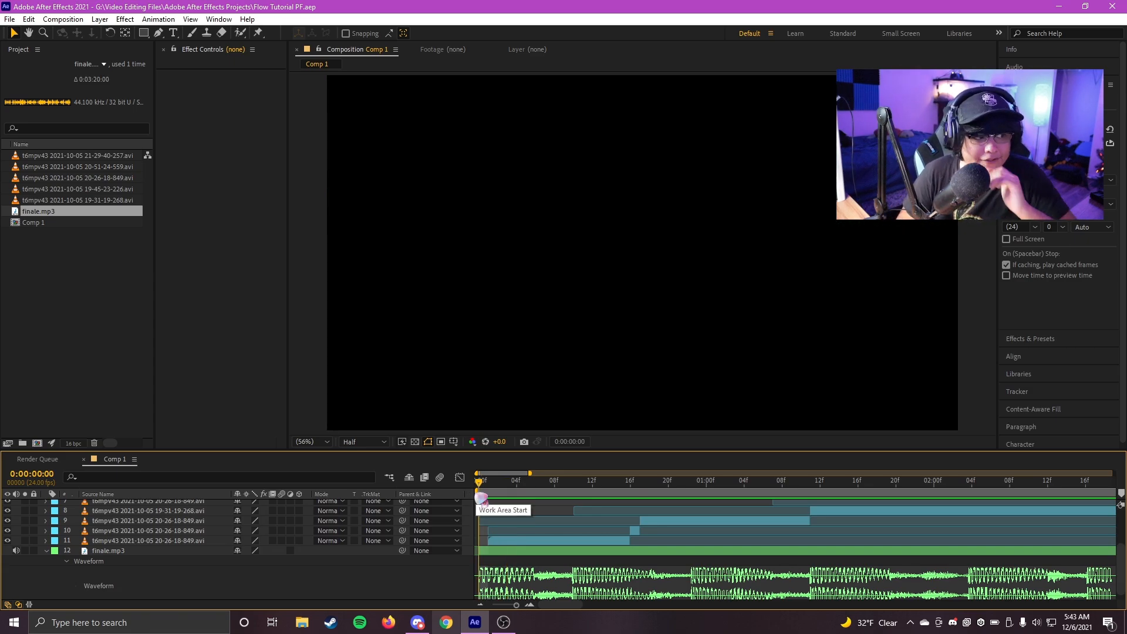
key(Page_Down)
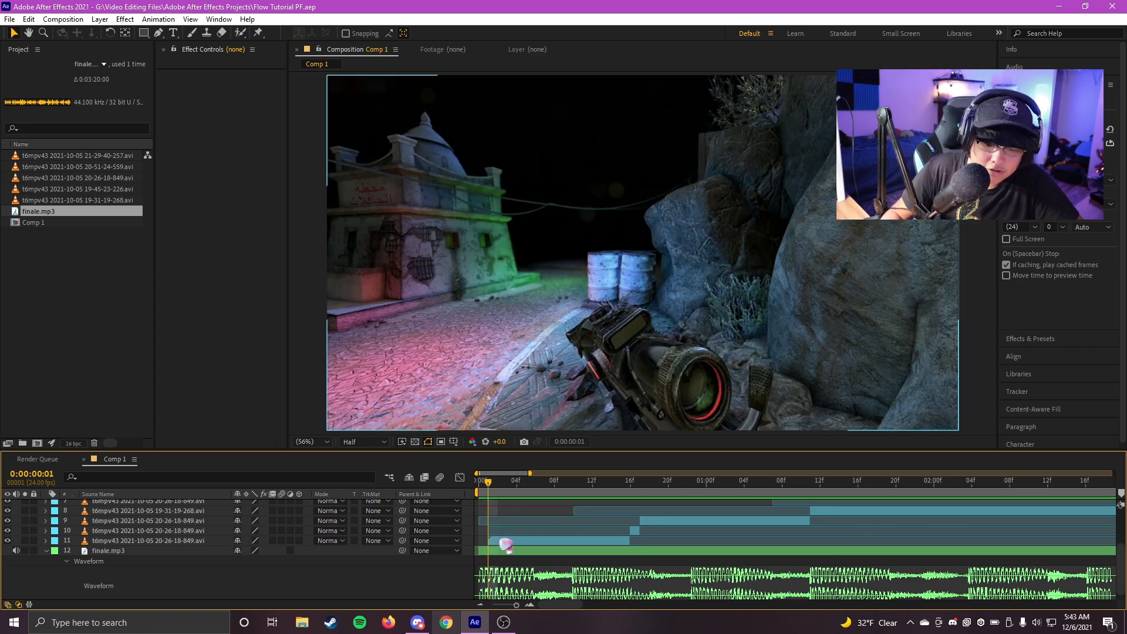
click(505, 544)
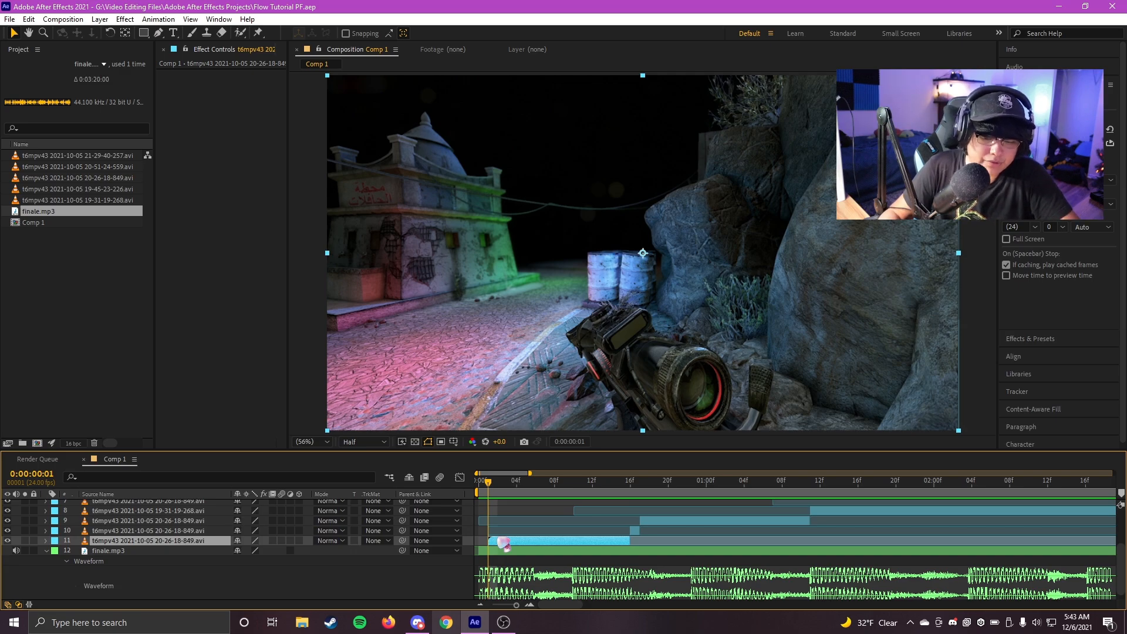
key(ctrl+alt+t)
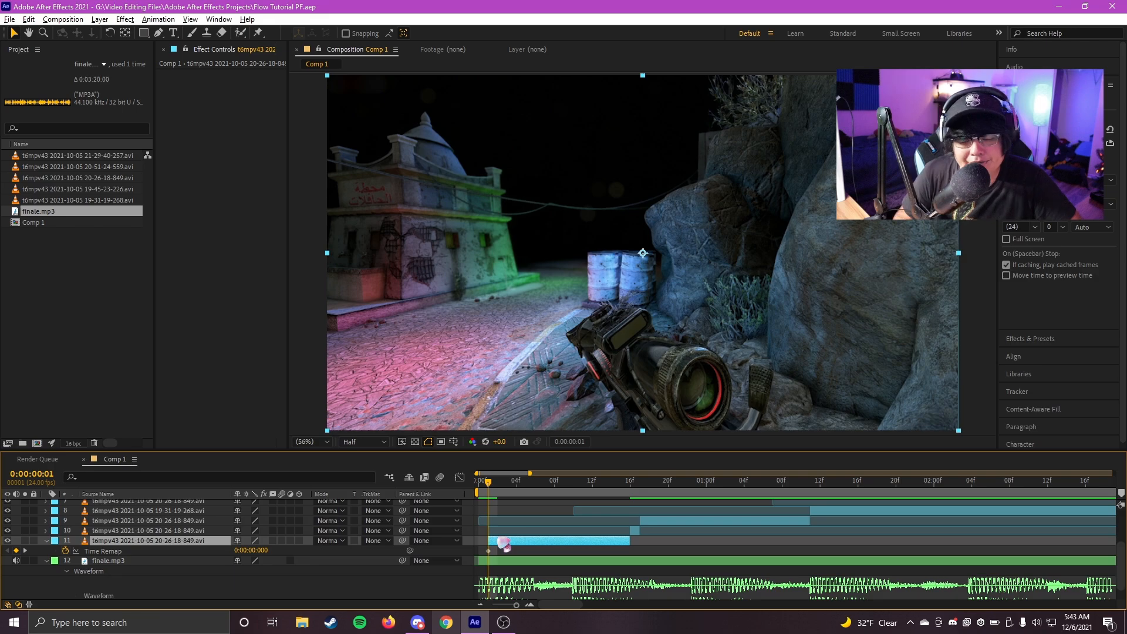
Turn on frame blending for the composition and for clip layers 7 to 11, and save the project.
drag(498, 537, 544, 535)
scroll(498, 540, up, 1)
drag(624, 546, 661, 547)
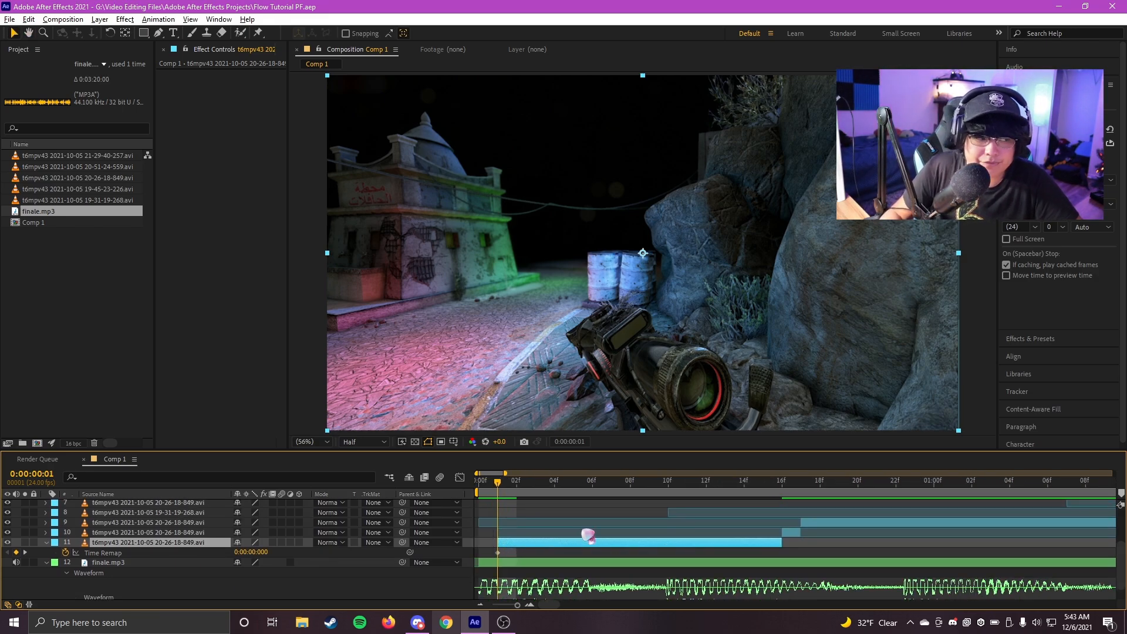
mouse_move(518, 487)
mouse_down()
mouse_move(479, 493)
mouse_move(499, 492)
mouse_up()
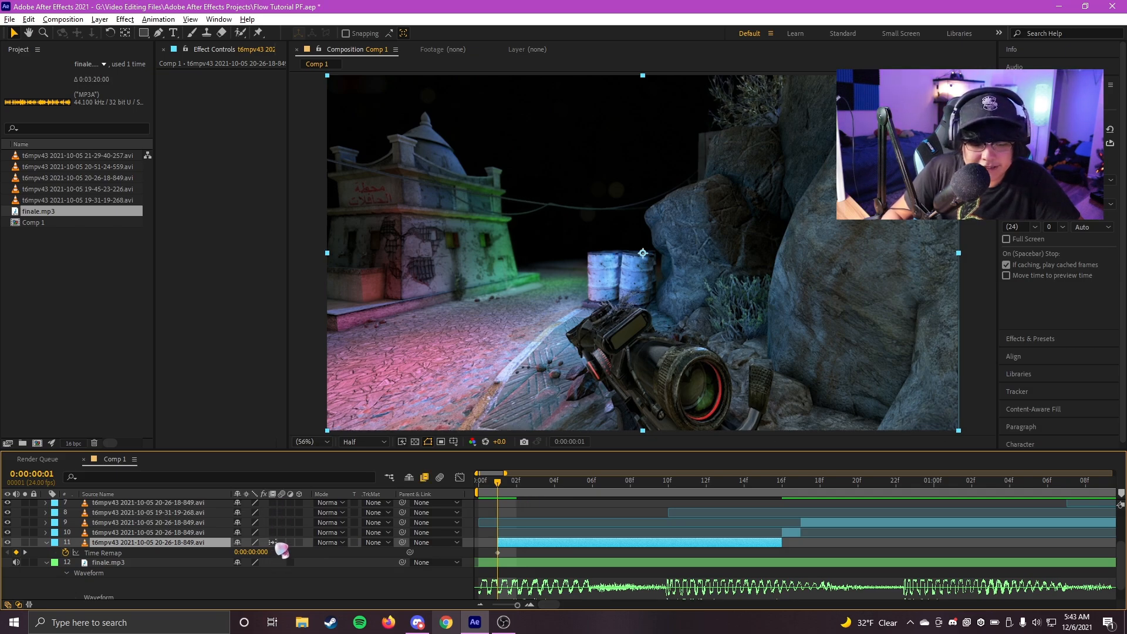
click(274, 518)
click(272, 522)
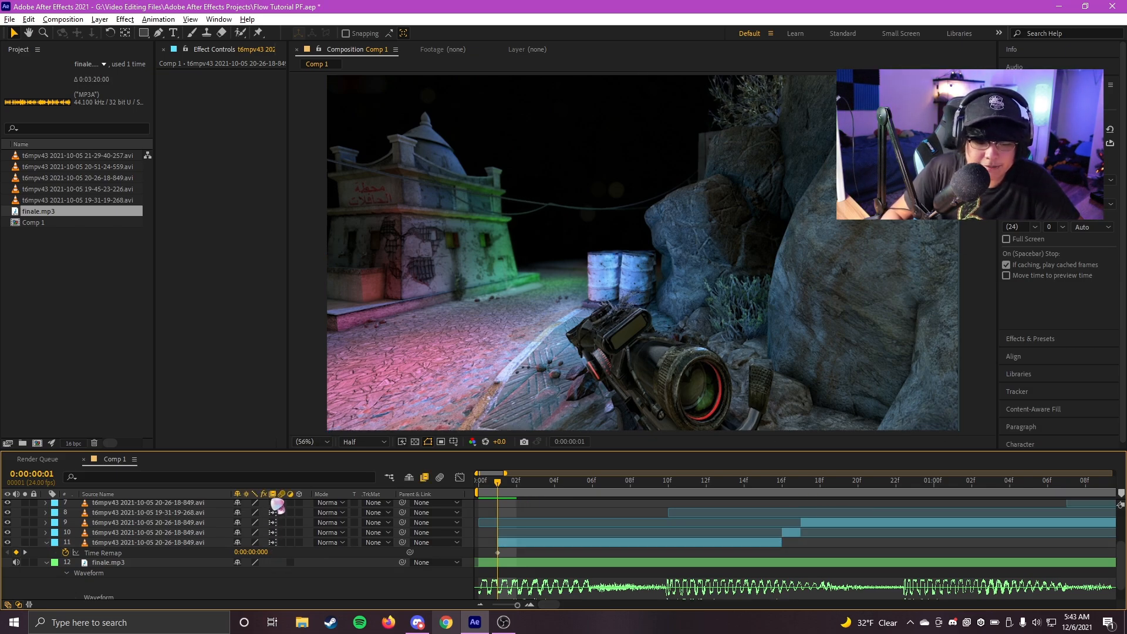
key(ctrl+s)
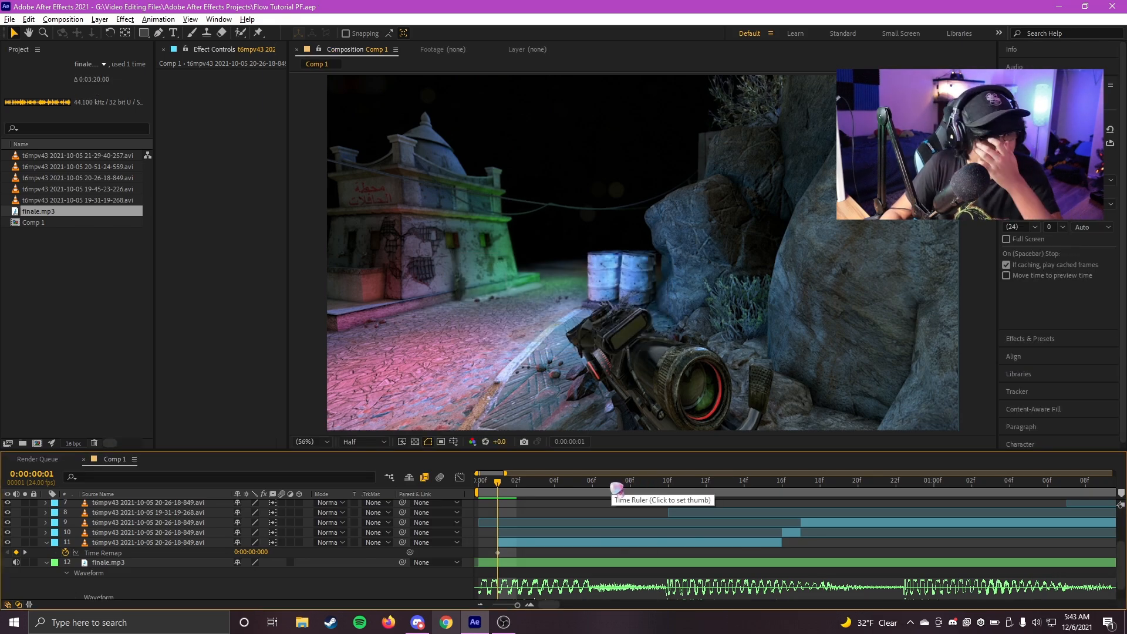
Add a Time Remap keyframe at 0:00:00:15 on the first clip and delete its end keyframe near 11 seconds.
drag(498, 491, 481, 495)
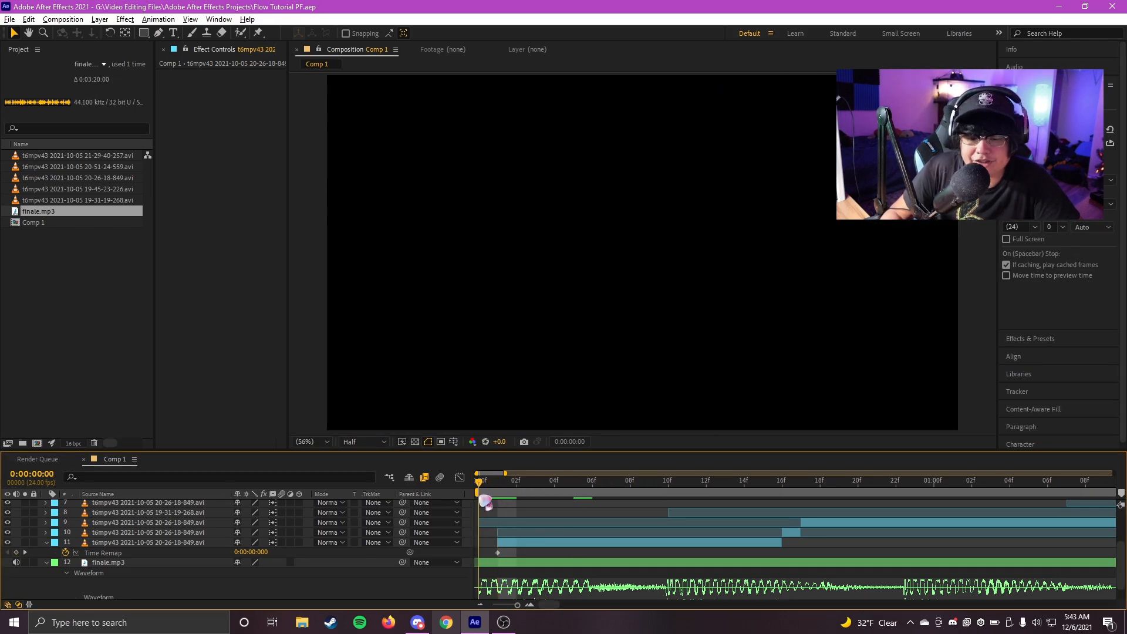
key(space)
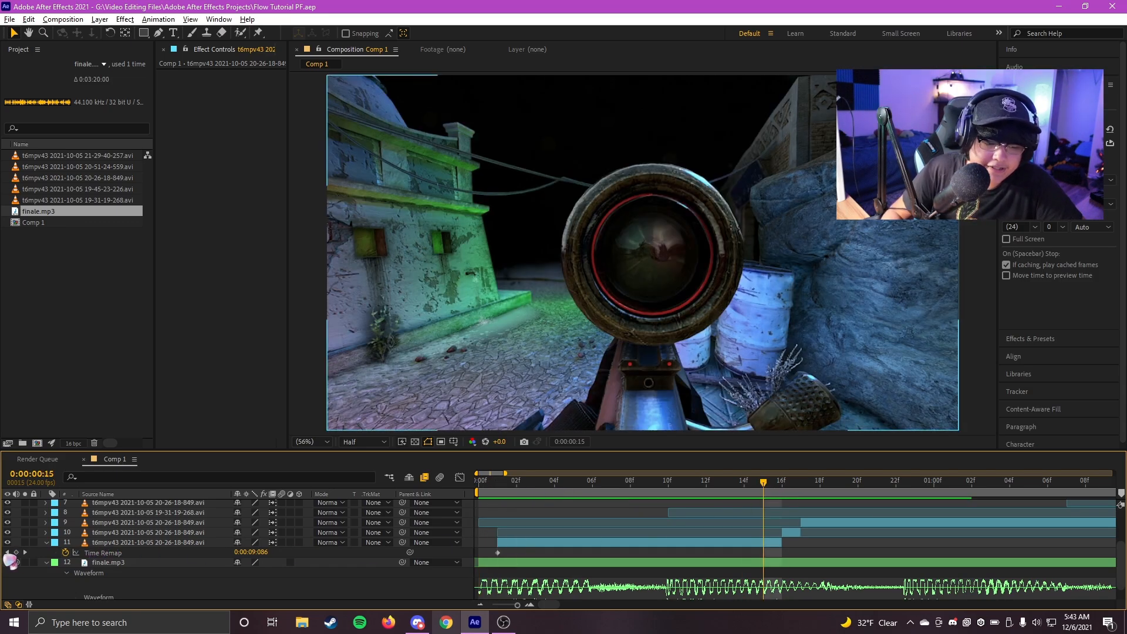
click(503, 487)
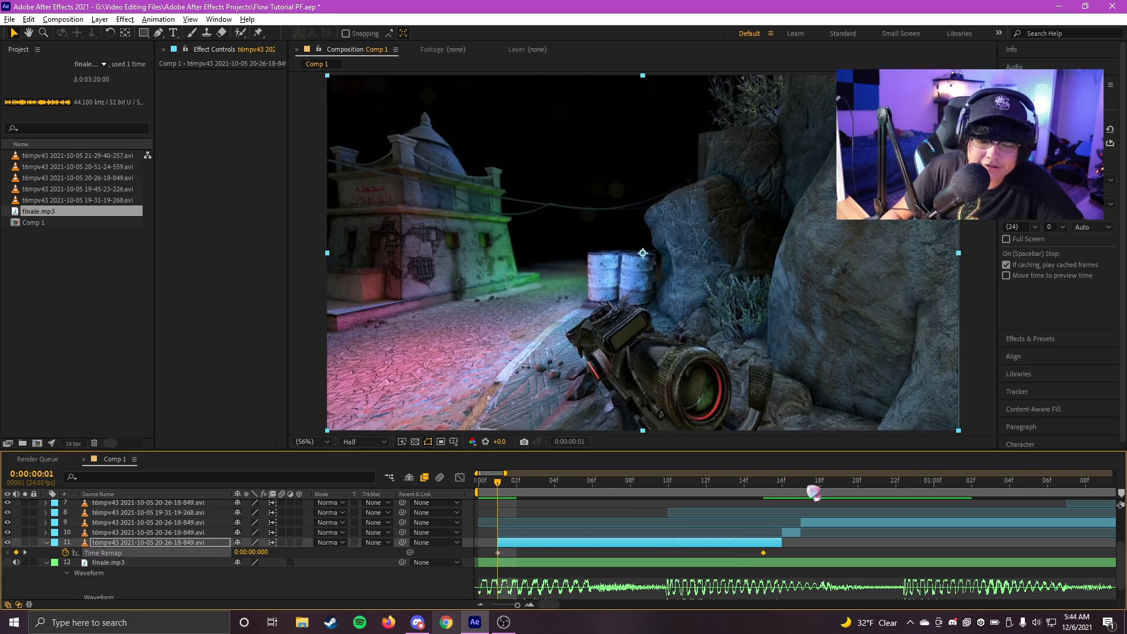
click(764, 493)
scroll(754, 544, down, 5)
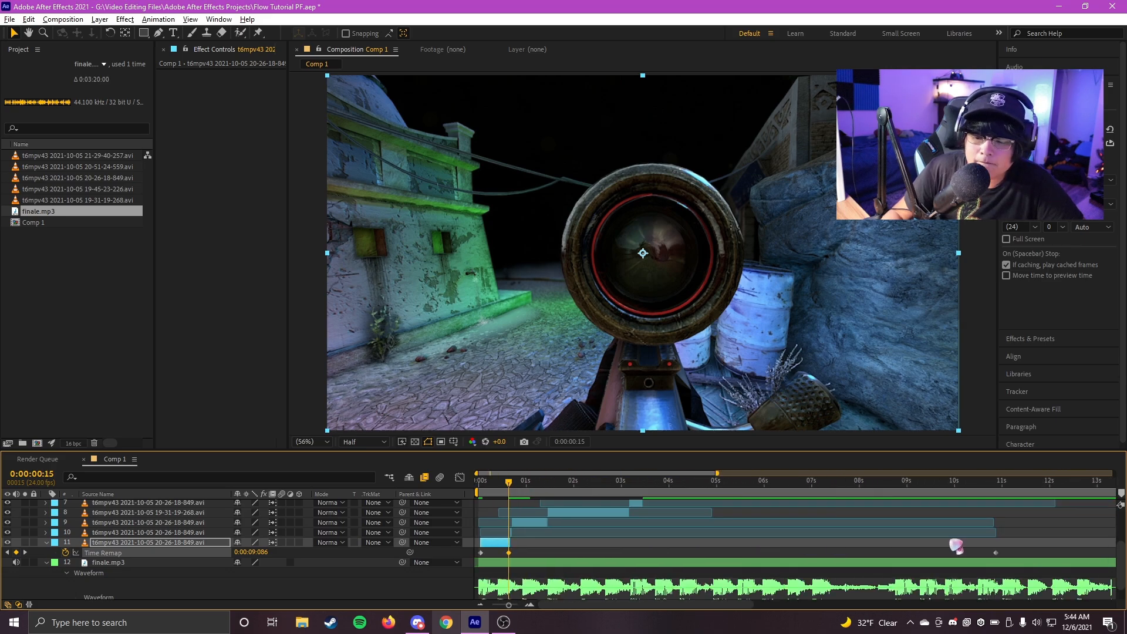
drag(1041, 550, 942, 557)
Try moving the time-remapped first clip to about 13 seconds, and undo the move.
drag(491, 543, 696, 543)
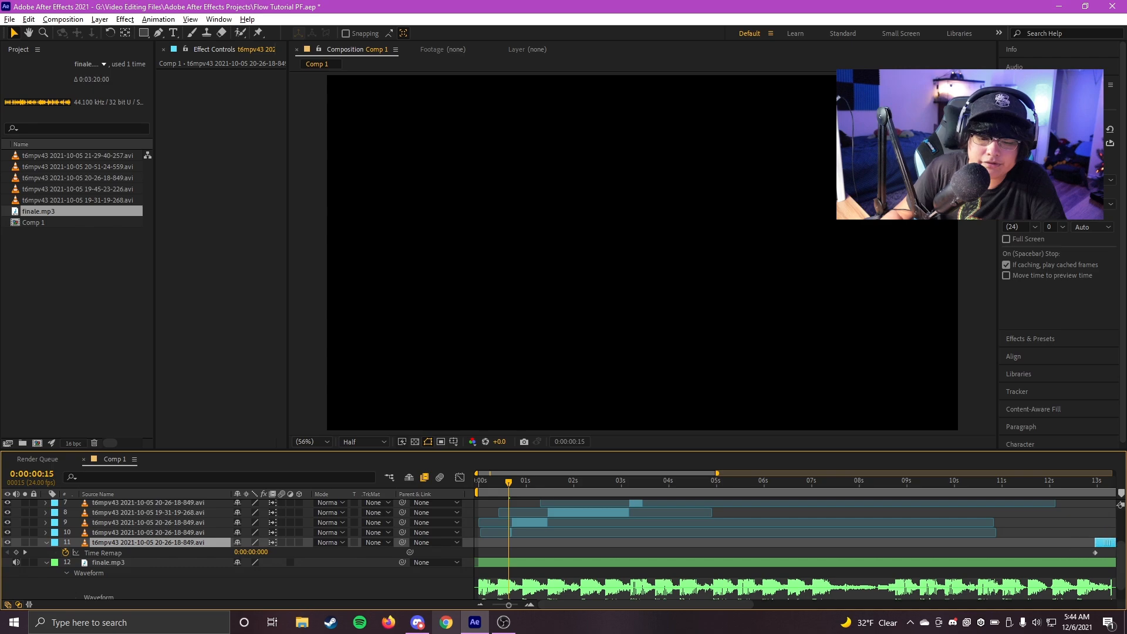
drag(1098, 545, 574, 551)
key(ctrl+z)
Preview the time-remapped first clip against the waveform and save the project.
scroll(494, 560, up, 1)
drag(495, 562, 639, 546)
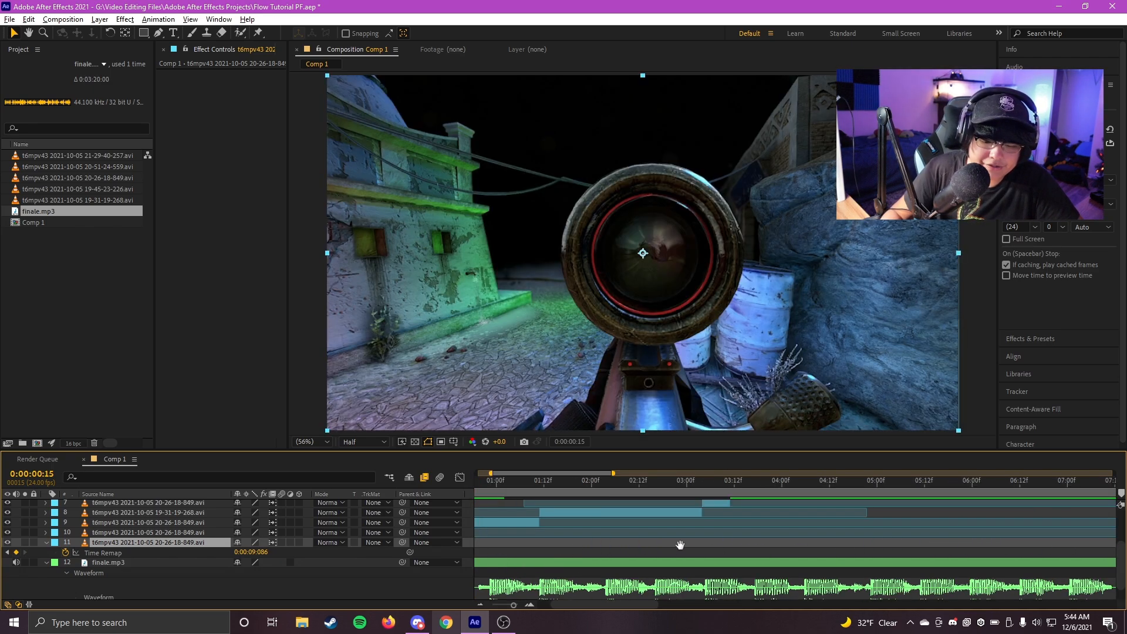
scroll(508, 530, up, 1)
scroll(626, 527, up, 2)
drag(498, 563, 638, 522)
scroll(510, 531, up, 1)
scroll(562, 492, down, 1)
key(space)
key(ctrl+s)
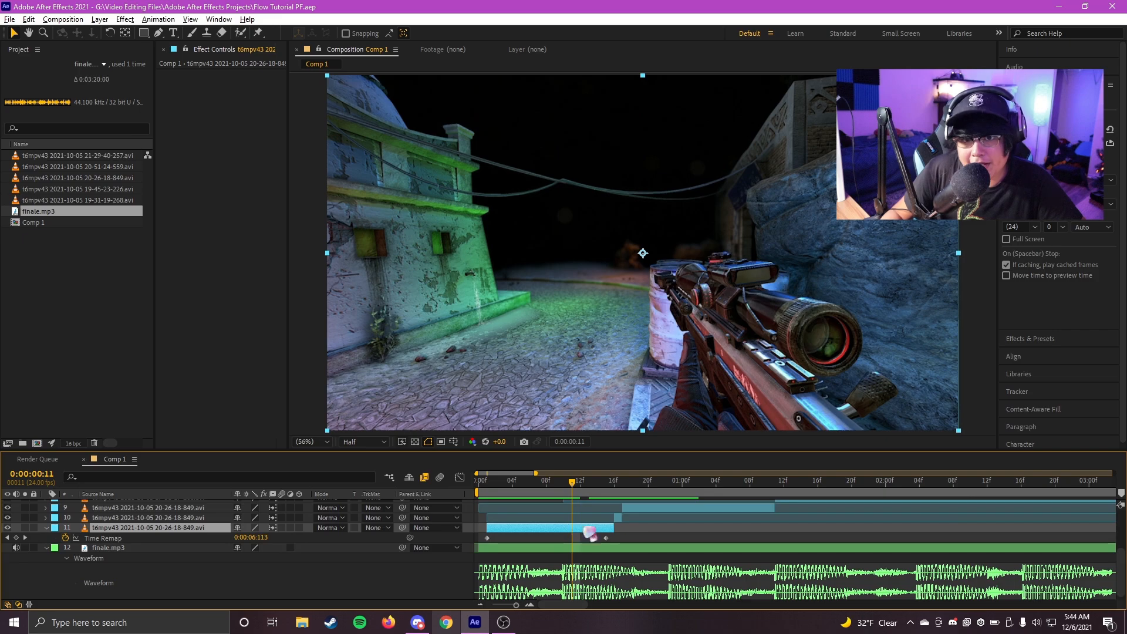
Delete the first clip's Time Remap keyframe at 0:00:00:15 and undo the deletion.
scroll(540, 539, up, 2)
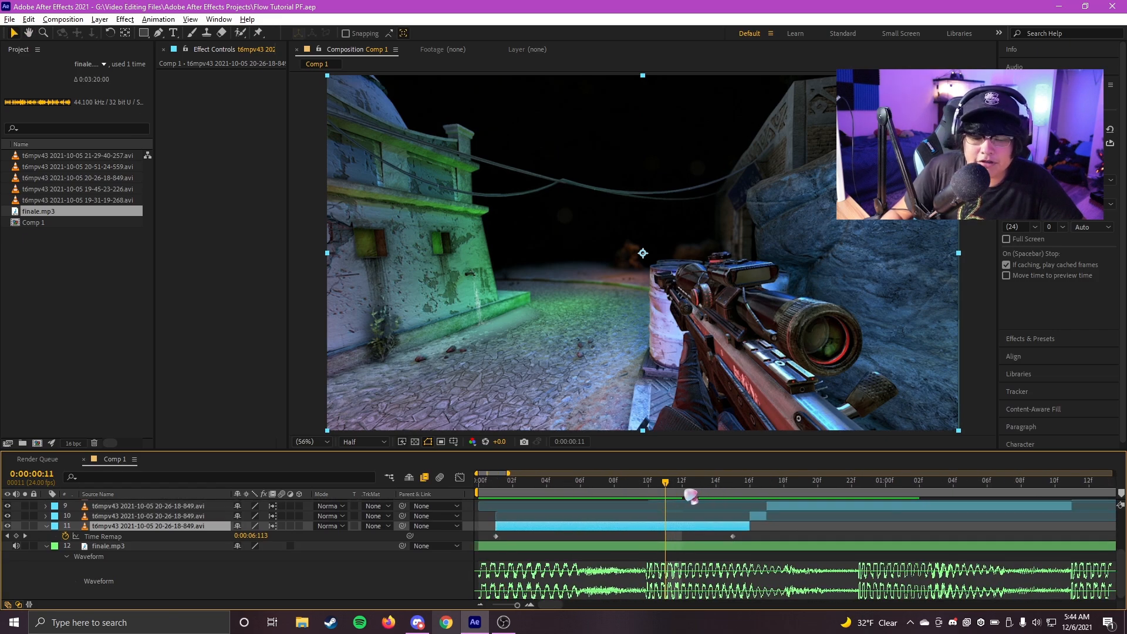
click(638, 537)
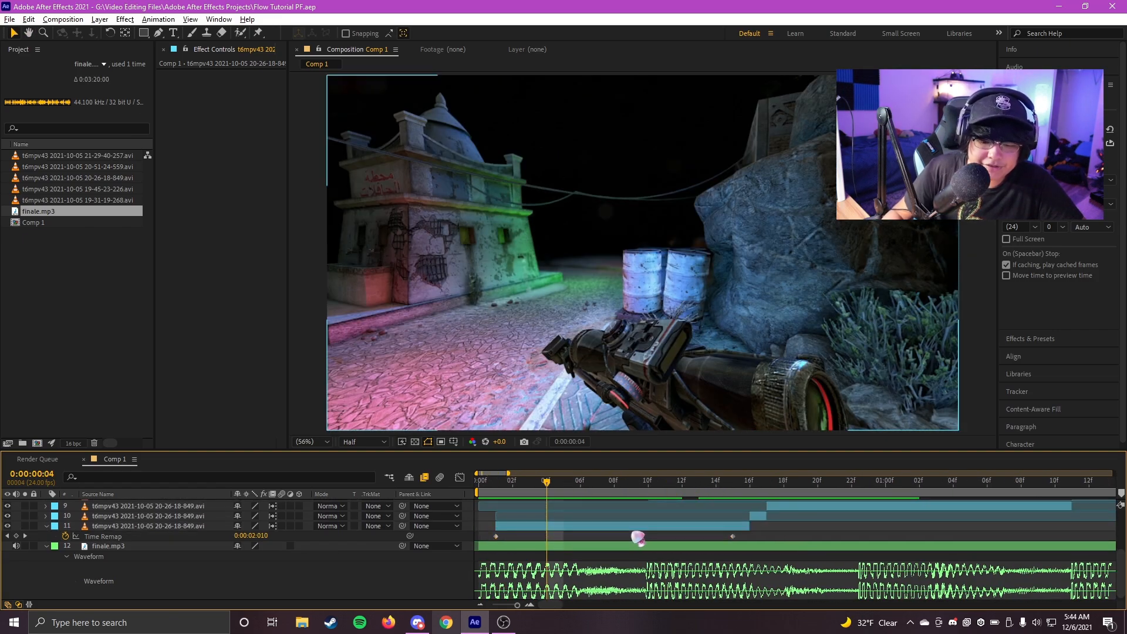
click(733, 537)
key(Delete)
click(504, 492)
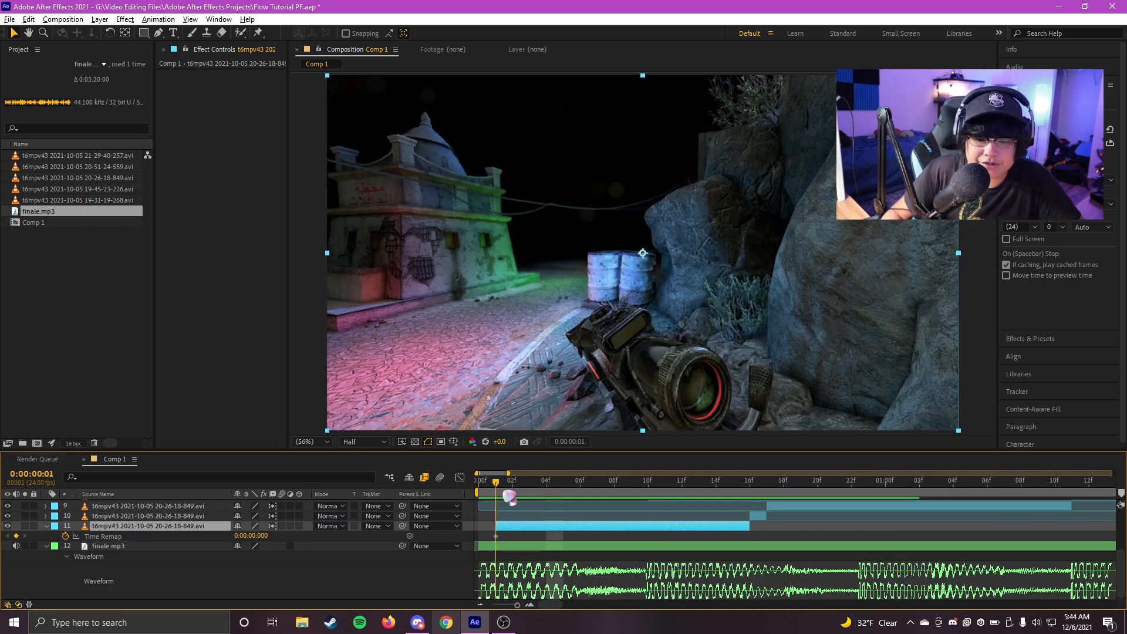
key(ctrl+z)
Apply Easy Ease to both Time Remap keyframes and show their curve in an enlarged Graph Editor.
drag(712, 545, 491, 549)
key(F9)
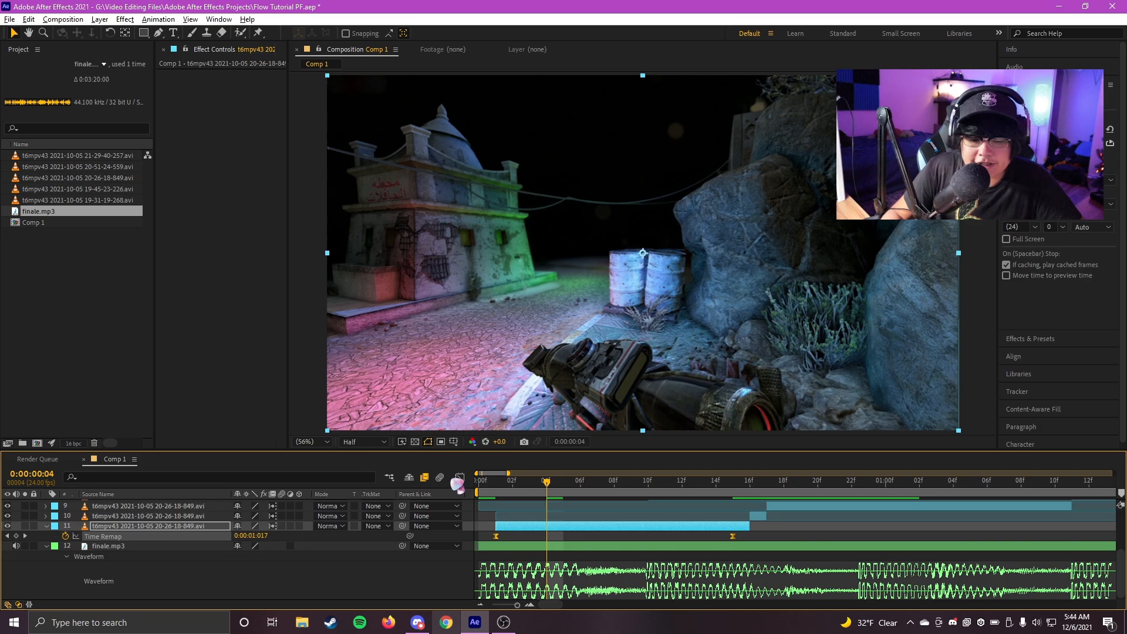
click(459, 478)
click(731, 486)
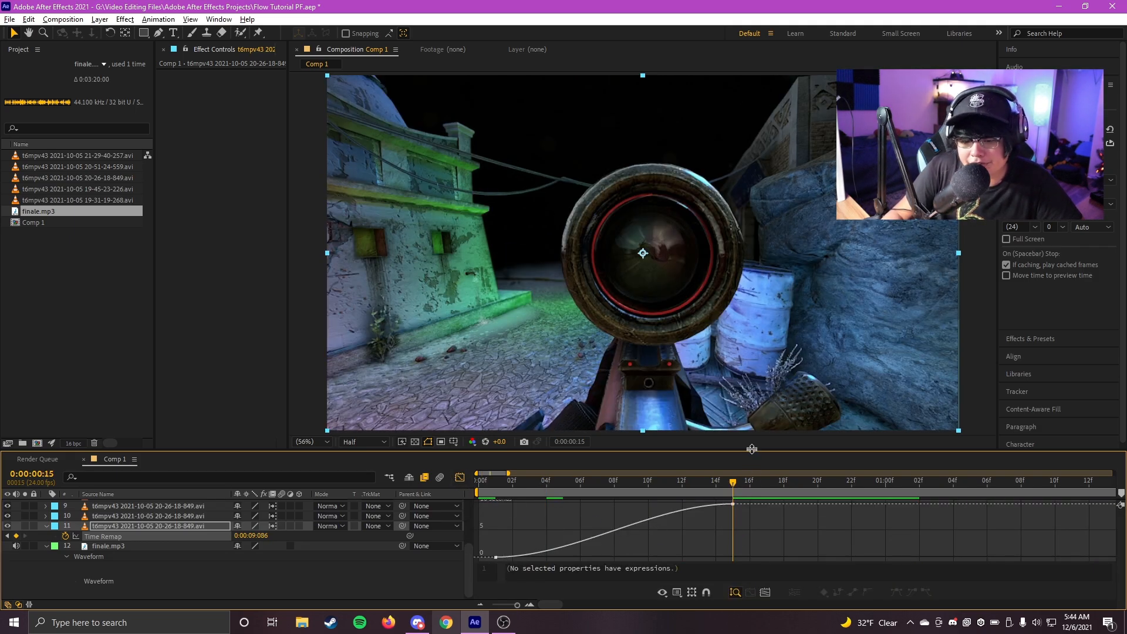
drag(752, 449, 751, 414)
Scrub through the eased clip and add a Time Remap keyframe on the curve at 0:00:00:10.
click(630, 446)
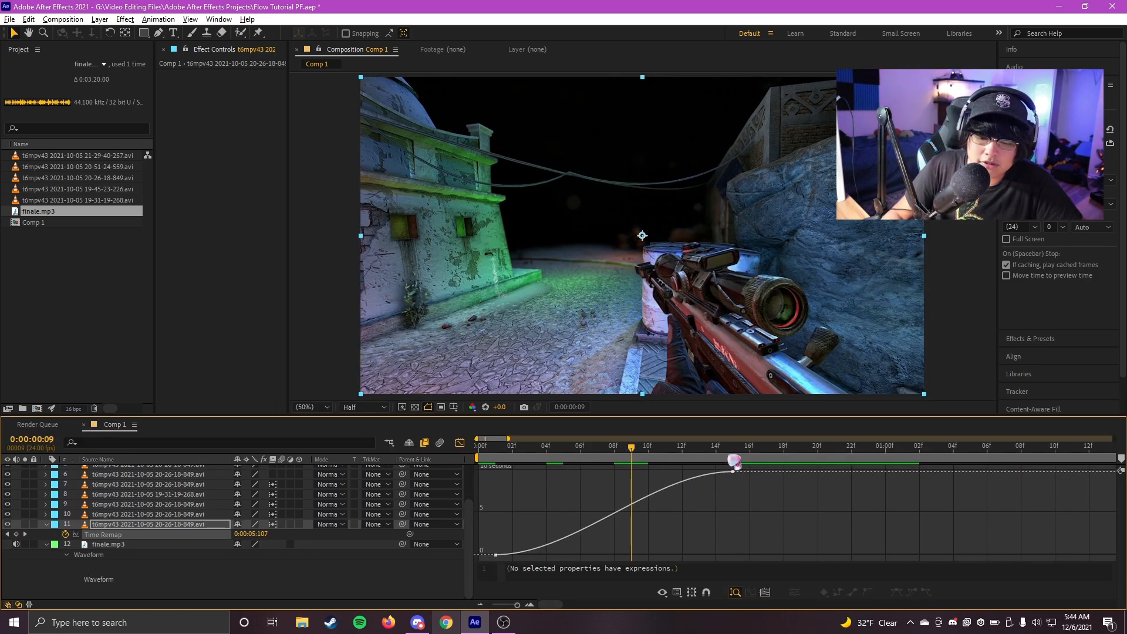
click(732, 450)
mouse_move(739, 495)
mouse_down()
mouse_move(737, 505)
mouse_move(739, 452)
mouse_move(737, 486)
mouse_up()
drag(543, 470, 580, 459)
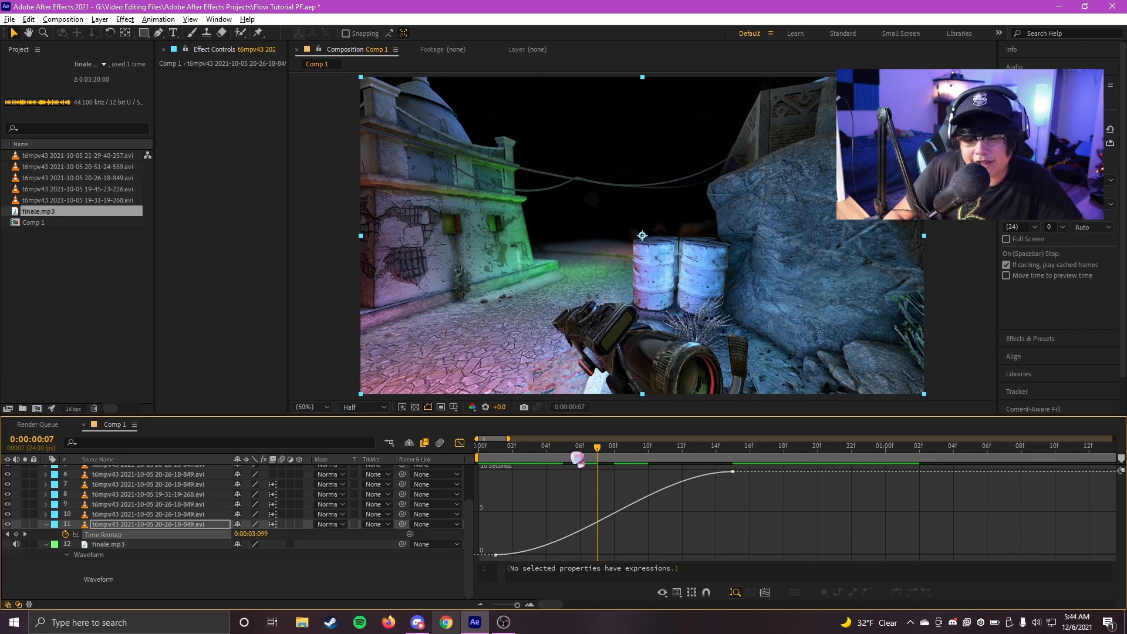
key(j)
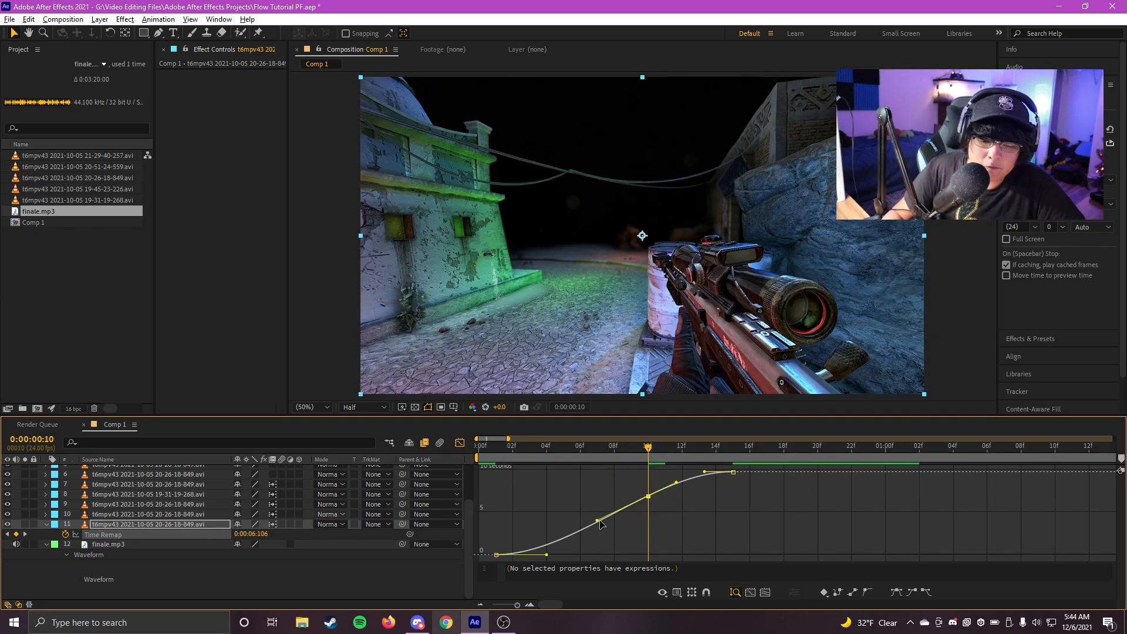
Flatten the speed curve around the Time Remap keyframe at 0:00:00:10 and preview the clip from the start.
drag(598, 521, 556, 505)
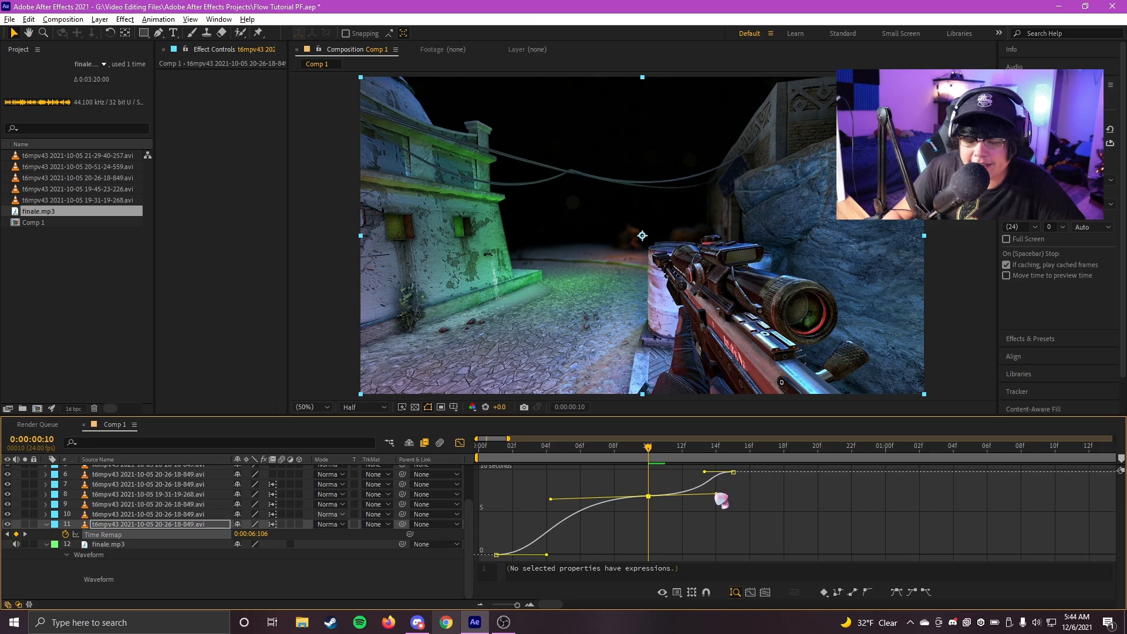
drag(659, 448, 479, 448)
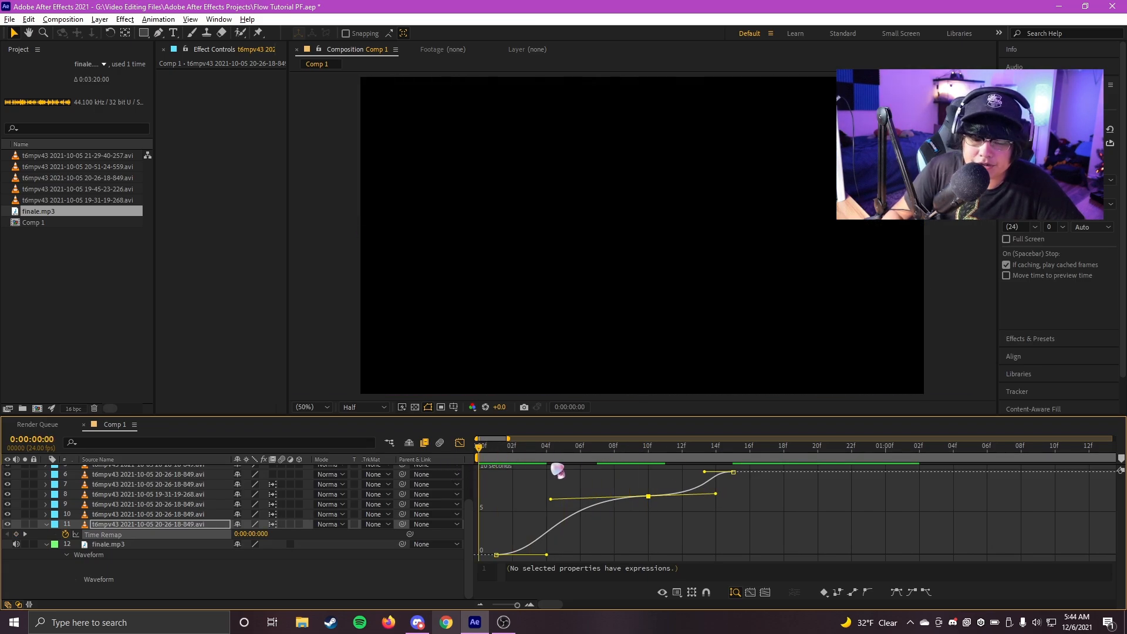
key(space)
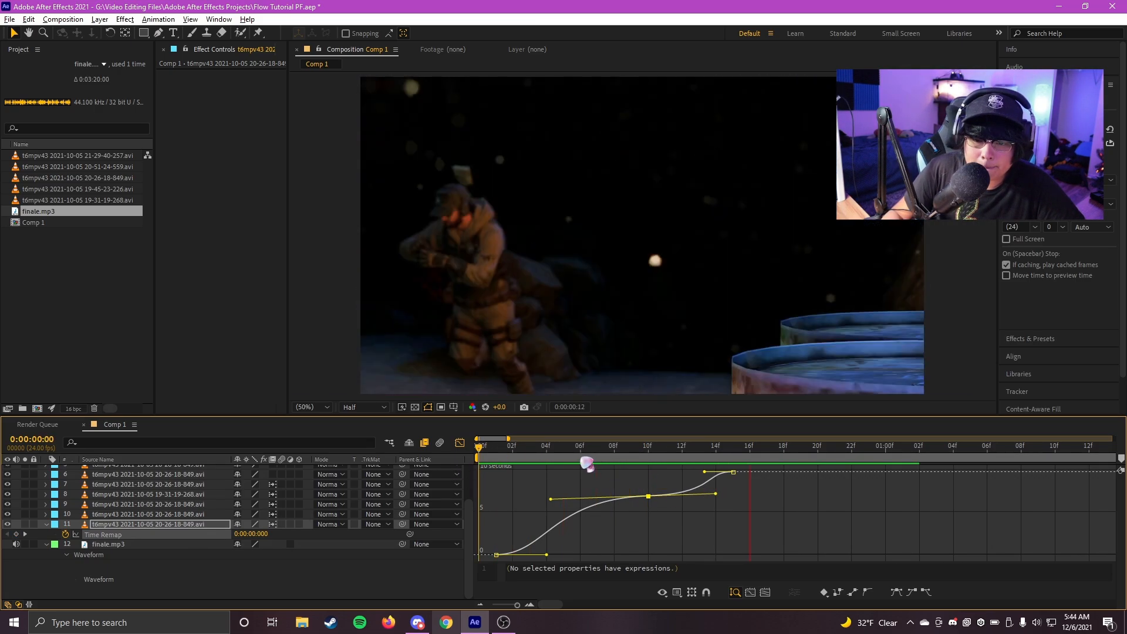
click(683, 456)
drag(660, 464, 714, 467)
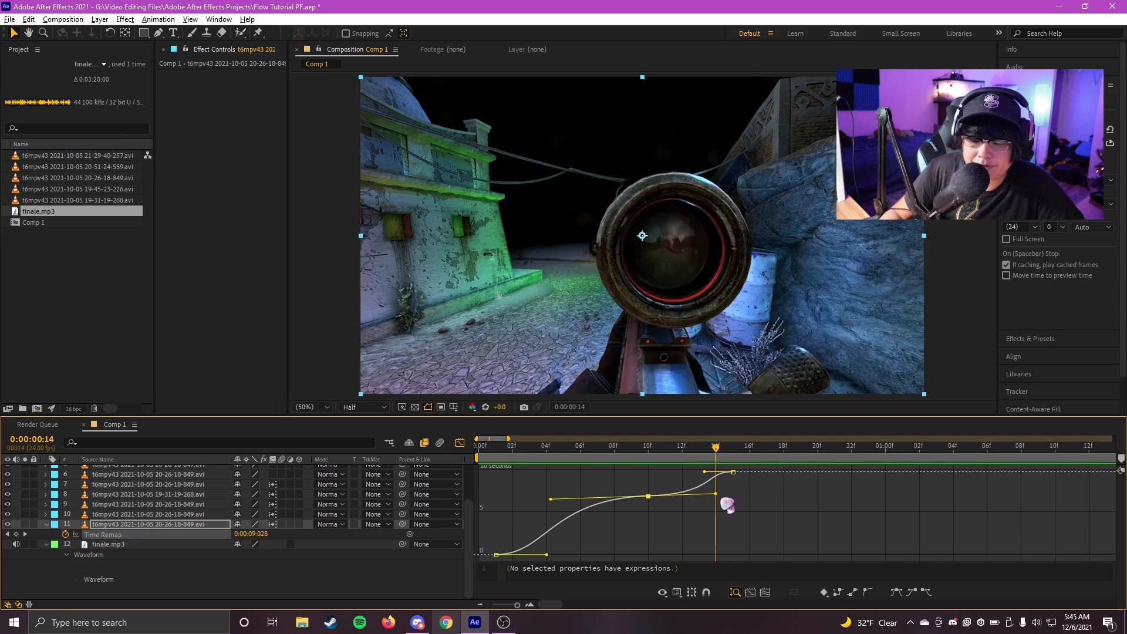
Steepen the curve into the Time Remap keyframe at 0:00:00:15 with its incoming handle.
key(Page_Down)
drag(725, 495, 747, 499)
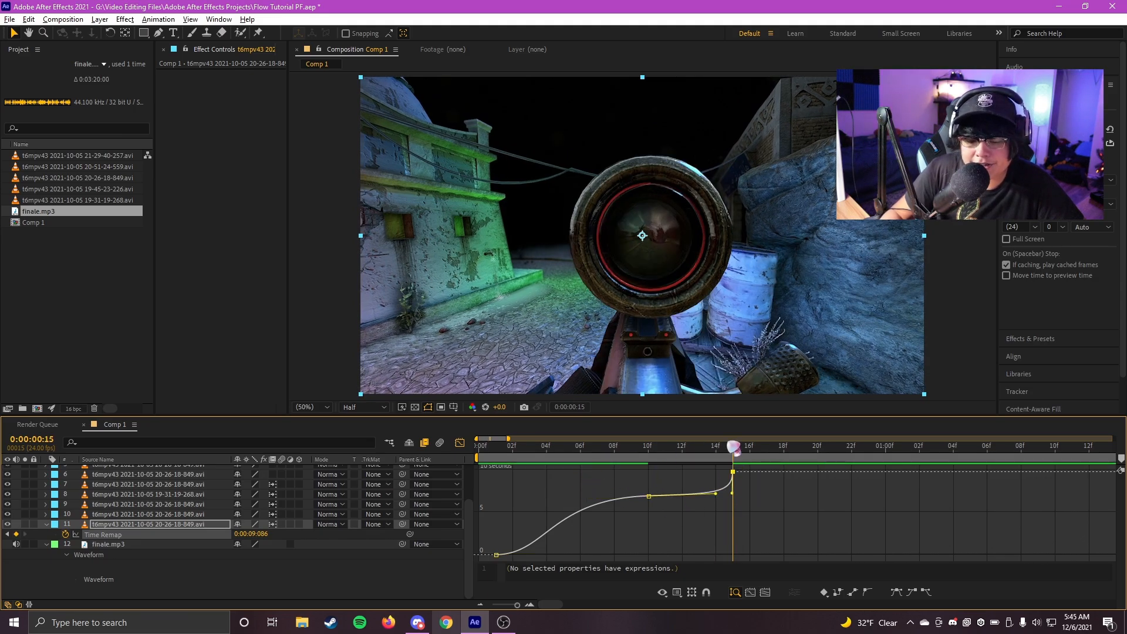
drag(734, 466, 717, 508)
ctrl+click(720, 495)
drag(719, 453, 735, 465)
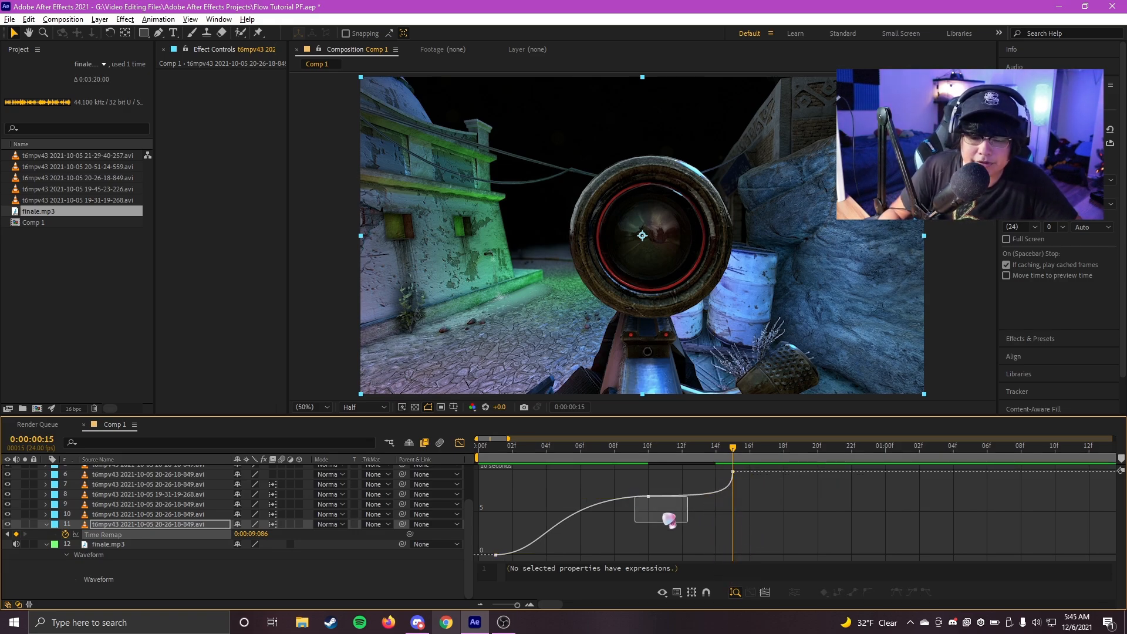
Move the middle Time Remap keyframe to 0:00:00:13 and save the project.
drag(663, 463, 495, 468)
click(653, 464)
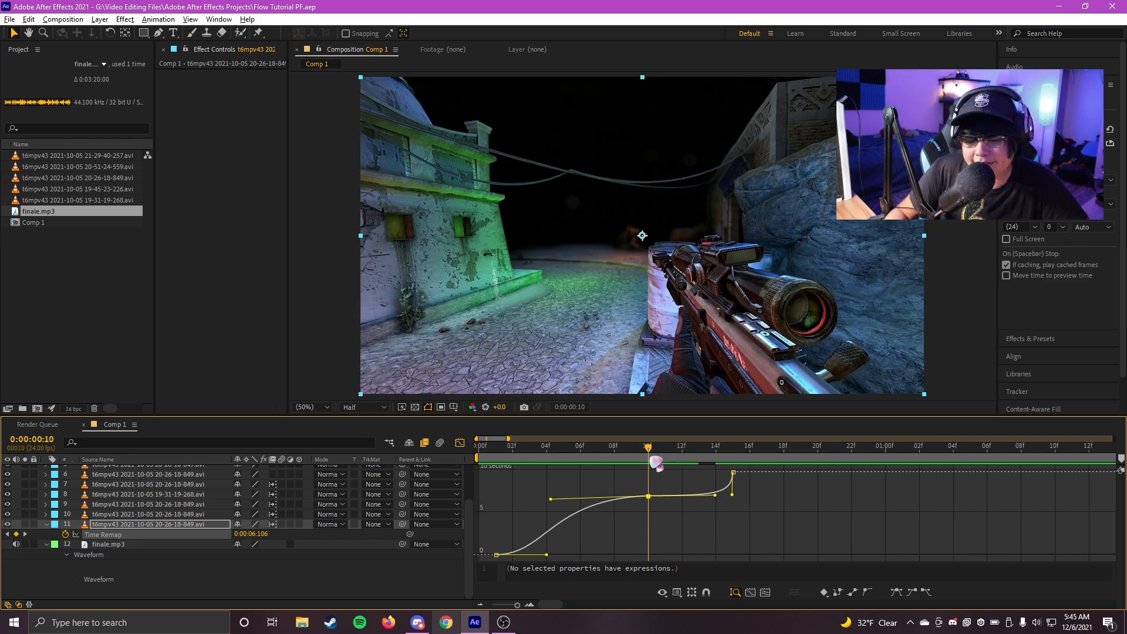
drag(648, 496, 693, 495)
click(715, 452)
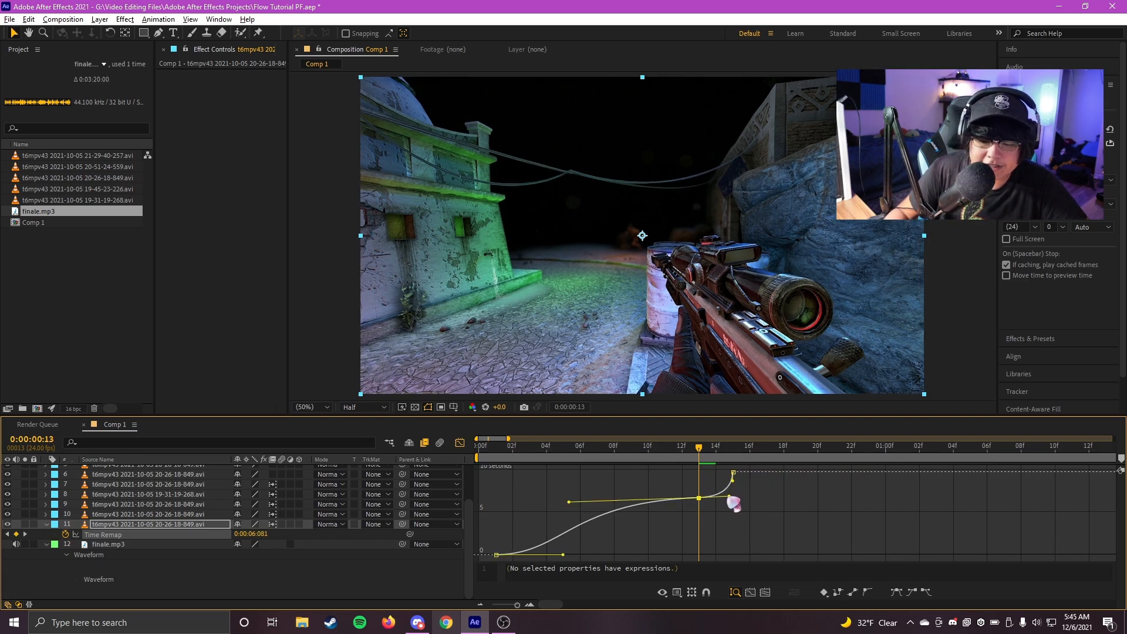
drag(735, 529, 675, 470)
drag(778, 523, 660, 464)
key(ctrl+s)
drag(730, 516, 684, 482)
Raise the outgoing handle of the Time Remap keyframe at 0:00:00:01 for a faster start, then scrub to 0:00:00:13.
key(Home)
key(Page_Down)
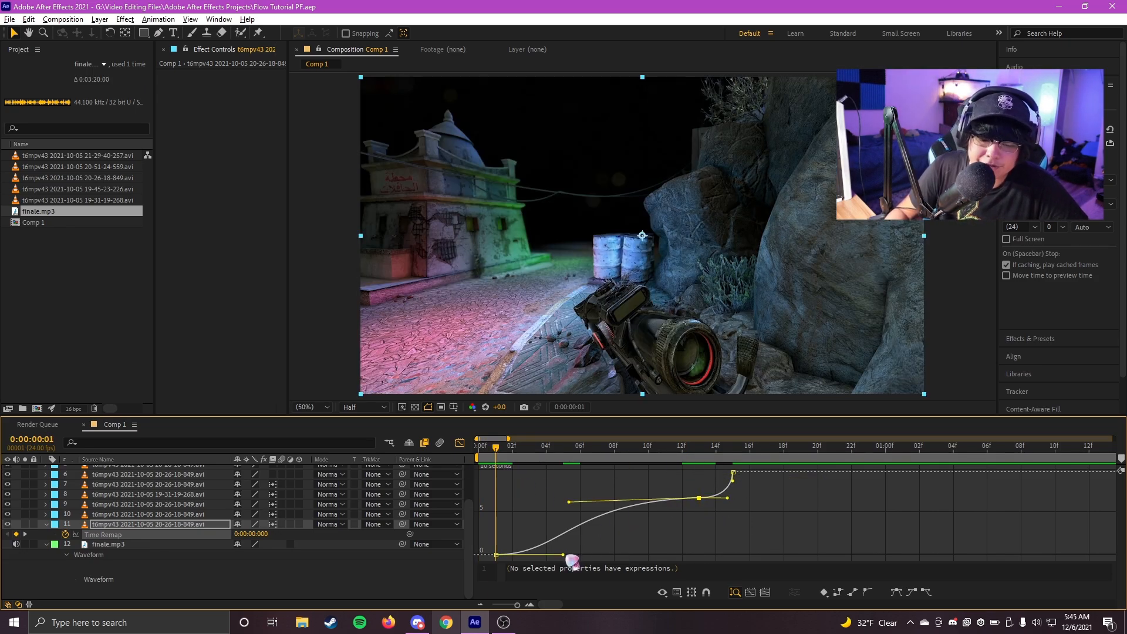
drag(493, 544, 492, 546)
key(ctrl+a)
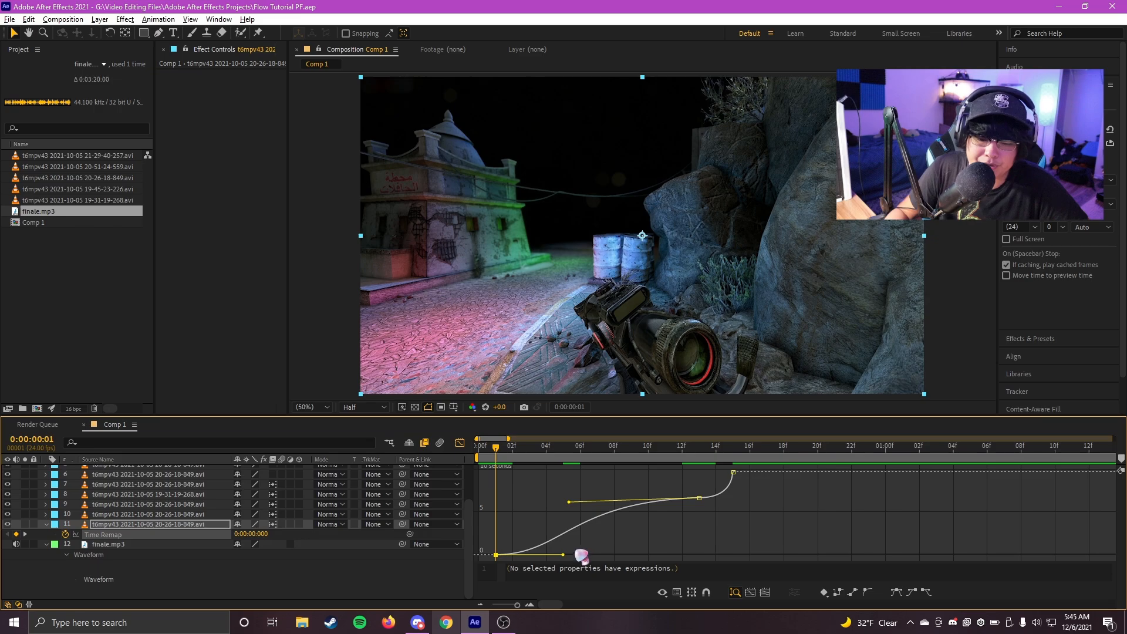
drag(562, 554, 566, 497)
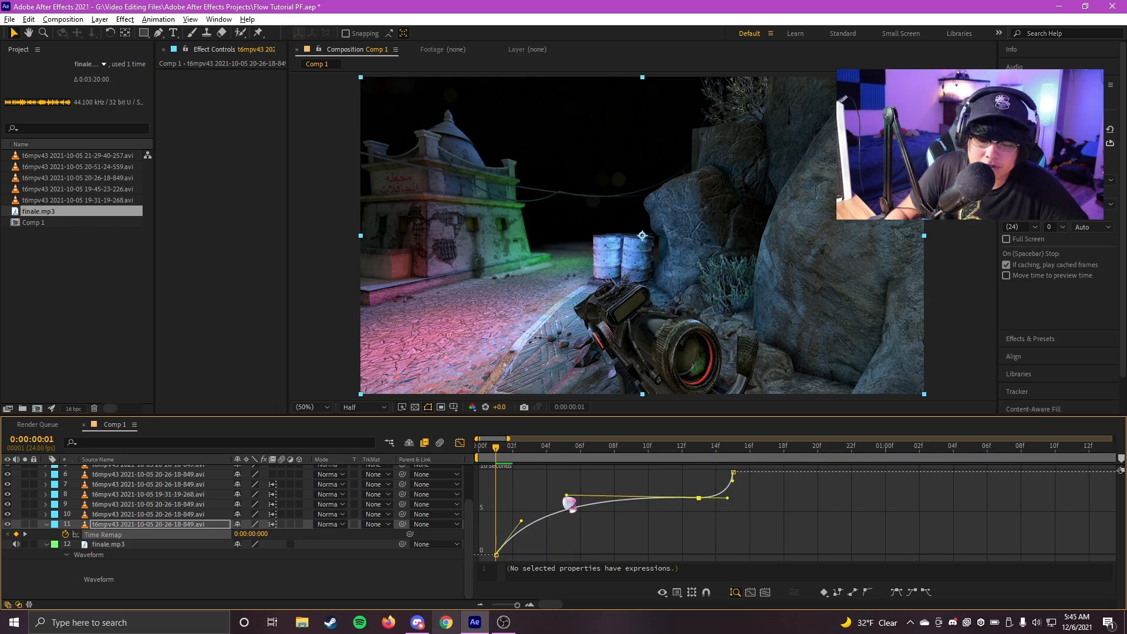
drag(594, 457, 706, 480)
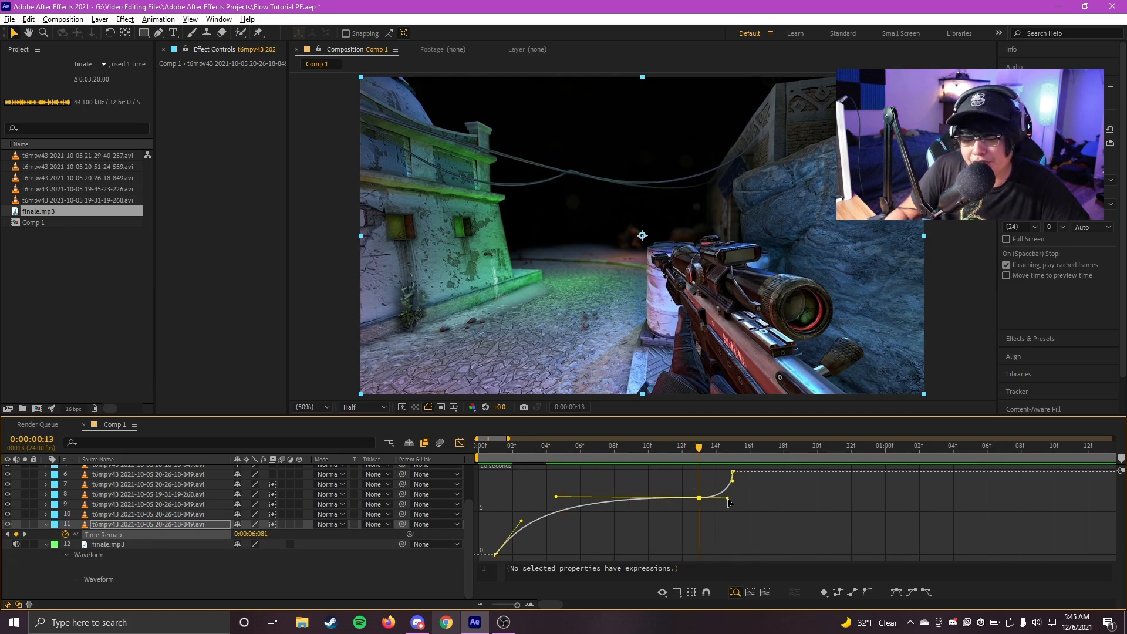
drag(767, 503, 739, 487)
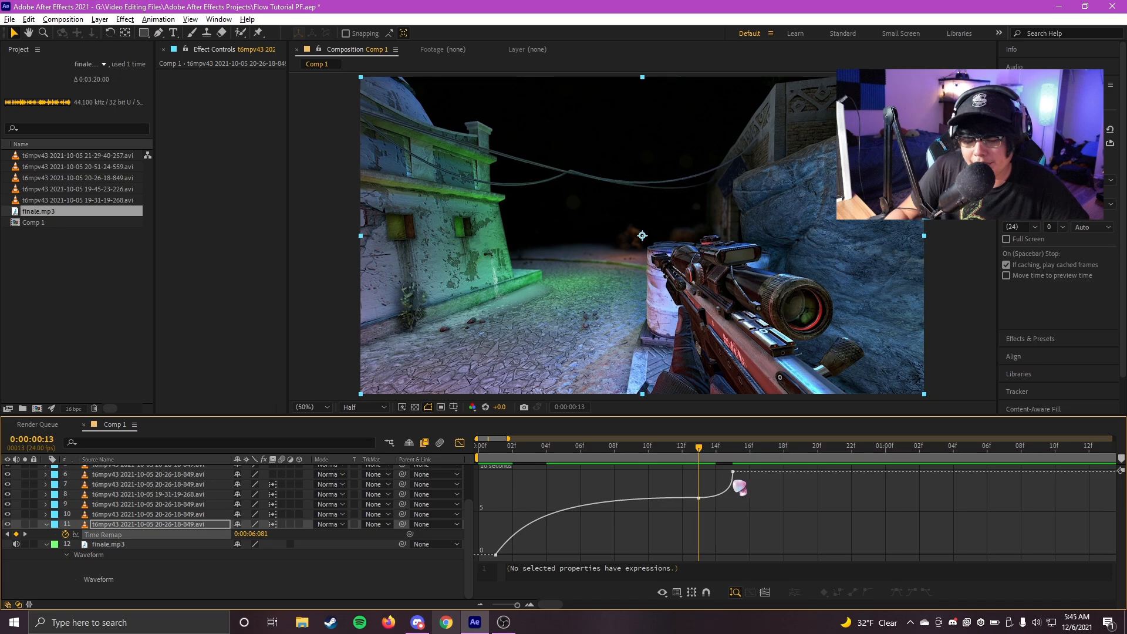
Compare the Time Remap keyframes with the finale.mp3 waveform in the layer view, then return to the Graph Editor.
click(460, 444)
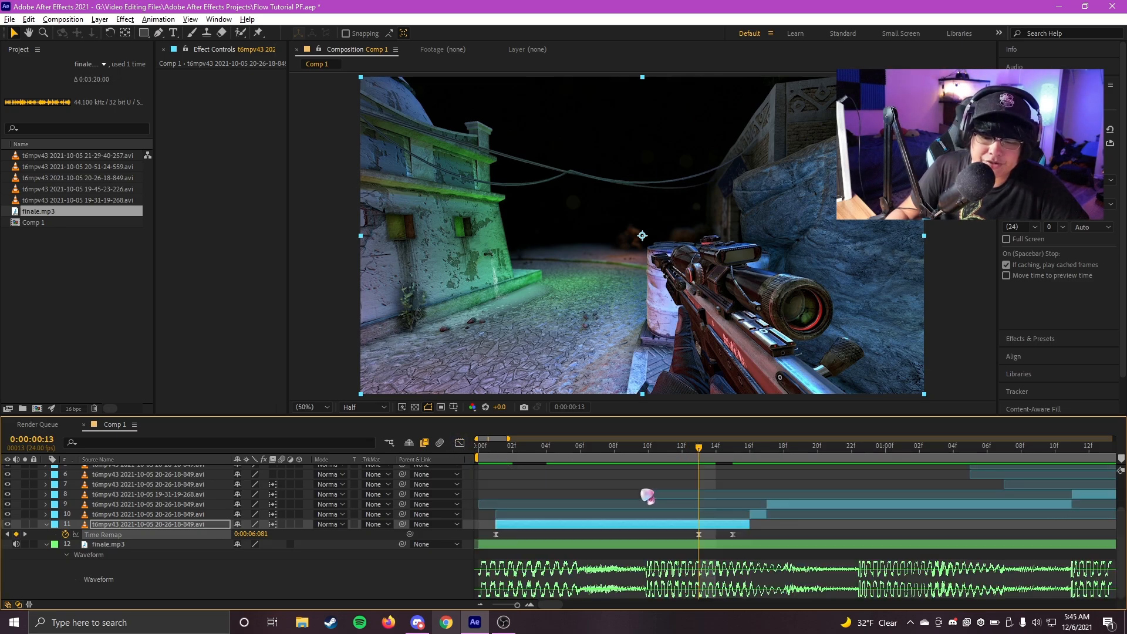
scroll(650, 494, down, 3)
drag(718, 462, 719, 464)
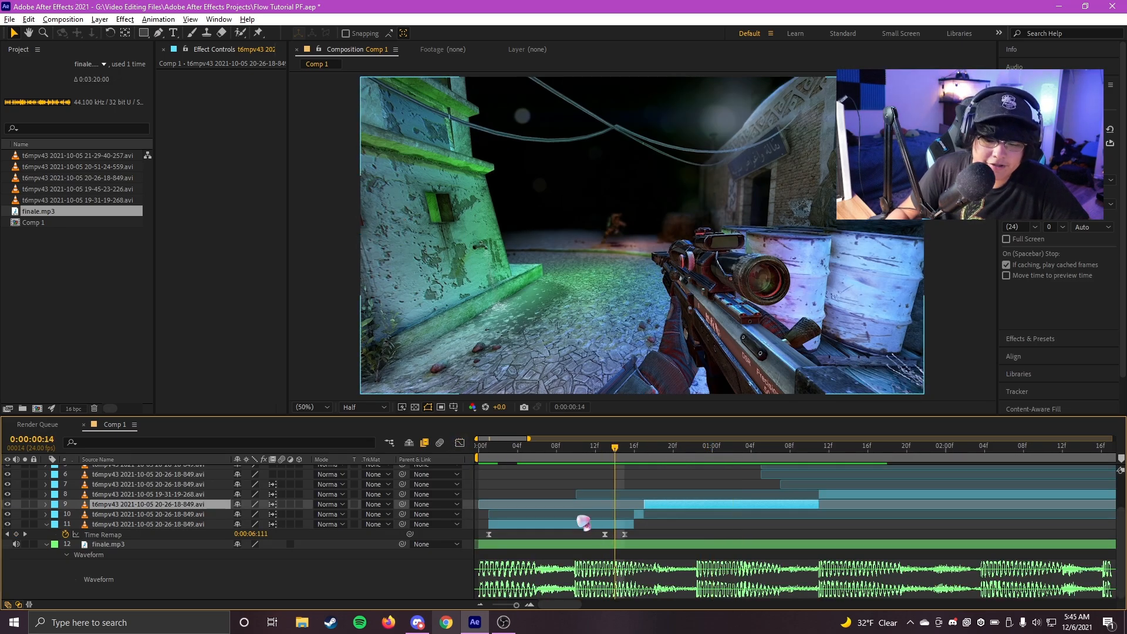
click(583, 523)
click(459, 444)
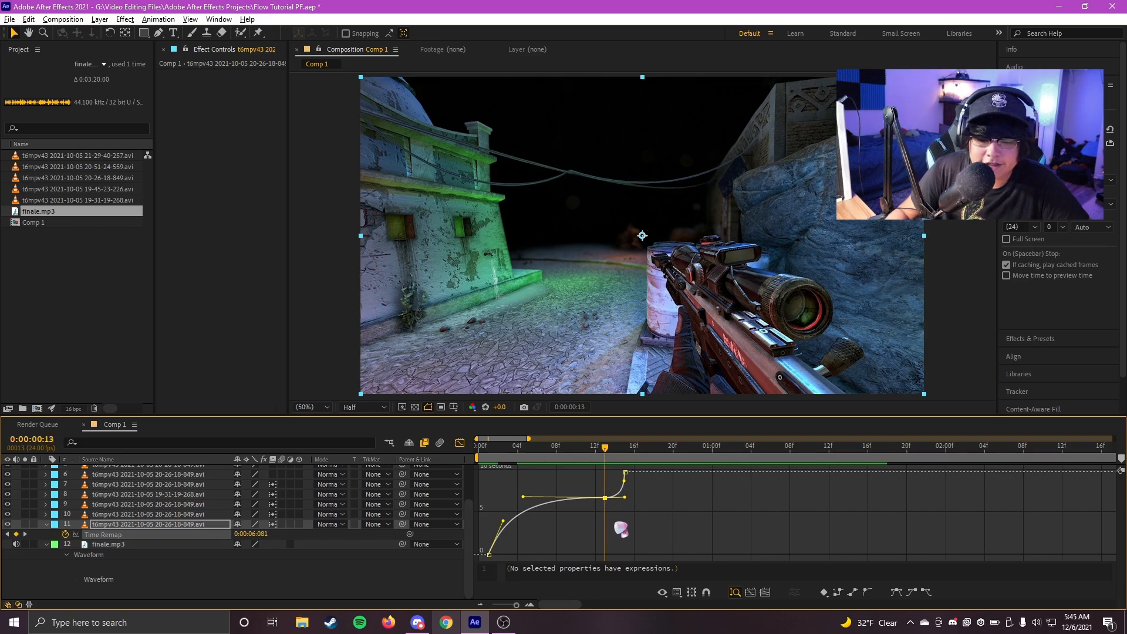
Save the project and shorten the outgoing handle of the Time Remap keyframe at 0:00:00:13.
mouse_move(606, 500)
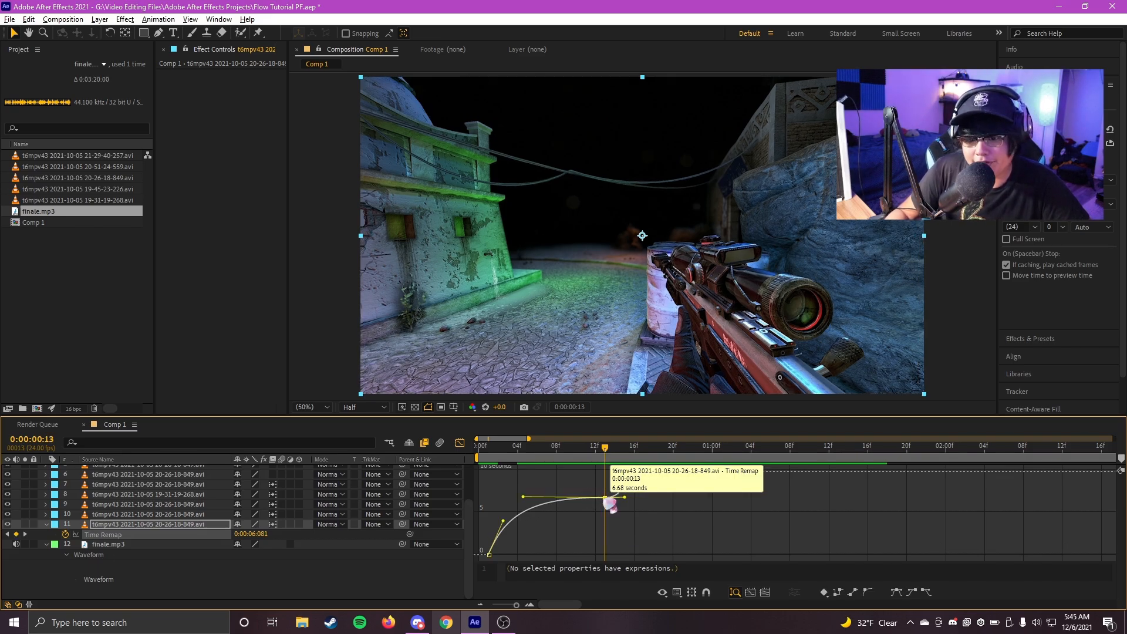
click(618, 510)
scroll(575, 518, up, 1)
scroll(622, 518, left, 2)
drag(732, 517, 679, 486)
key(ctrl+s)
drag(767, 523, 691, 488)
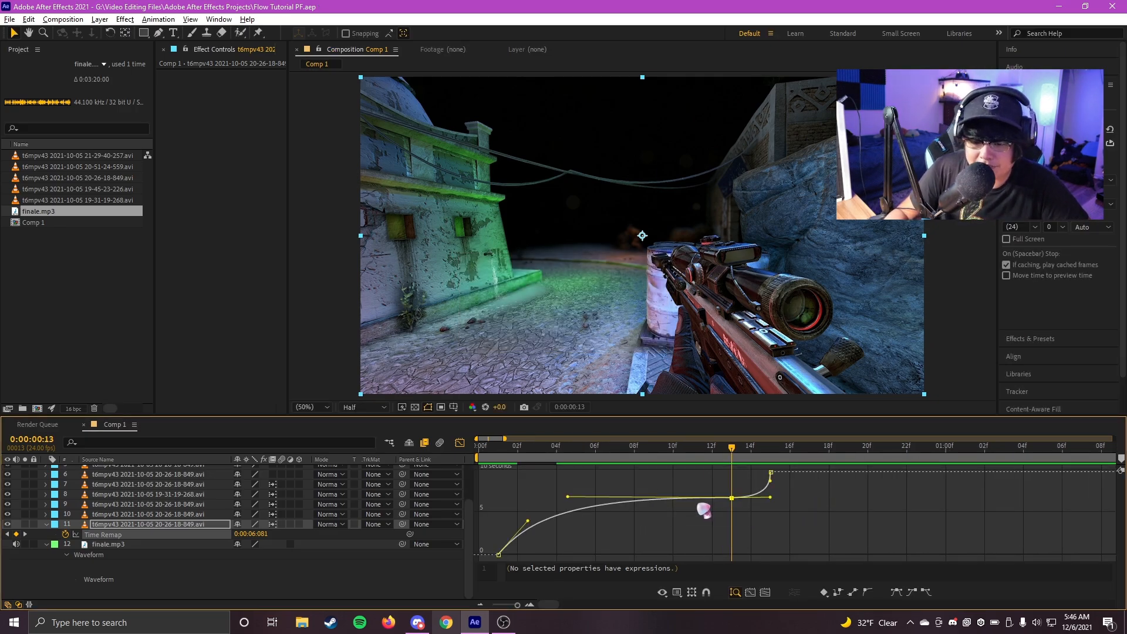
drag(770, 498, 759, 497)
Try moving the middle Time Remap keyframe earlier, to 0:00:00:08 and 0:00:00:03.
click(770, 452)
drag(776, 461, 539, 506)
click(654, 447)
click(536, 448)
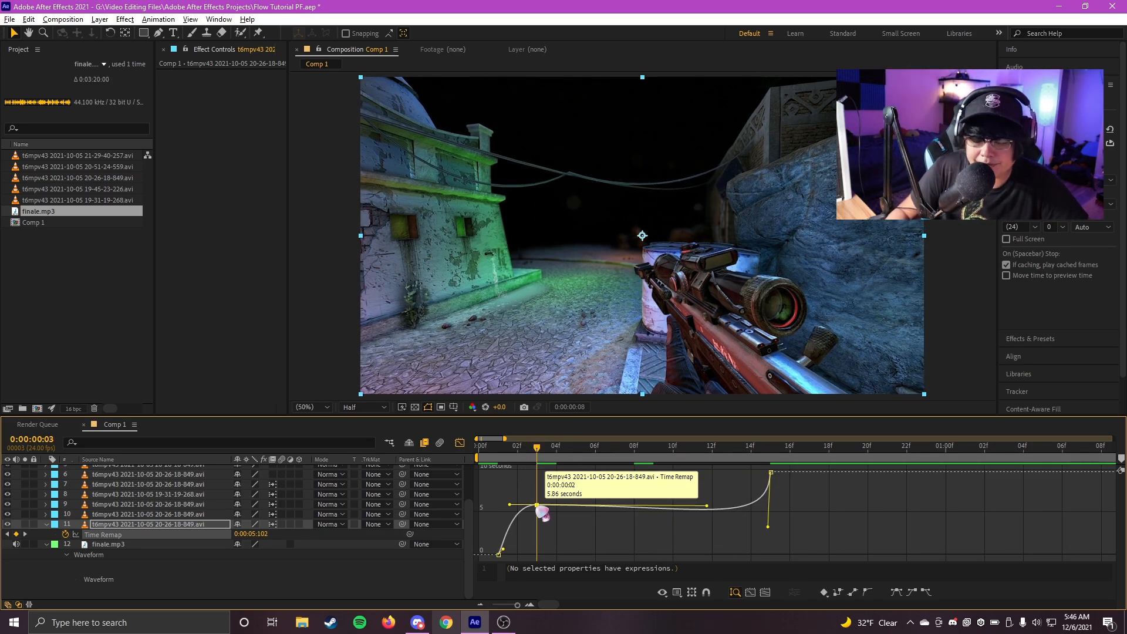
key(ctrl+z)
key(Home)
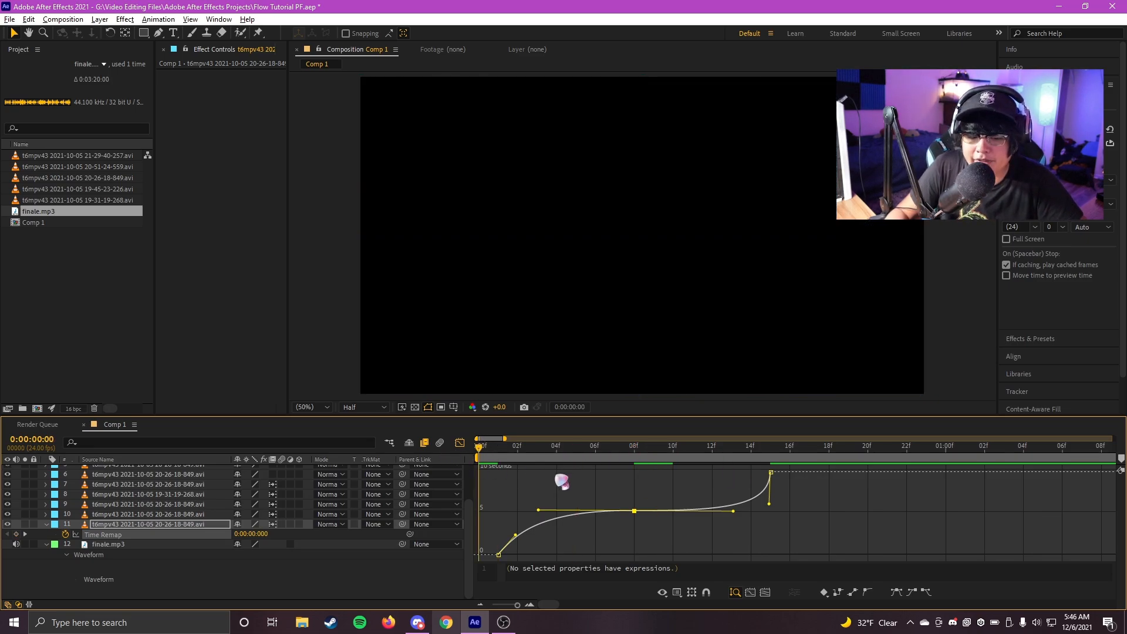
click(537, 451)
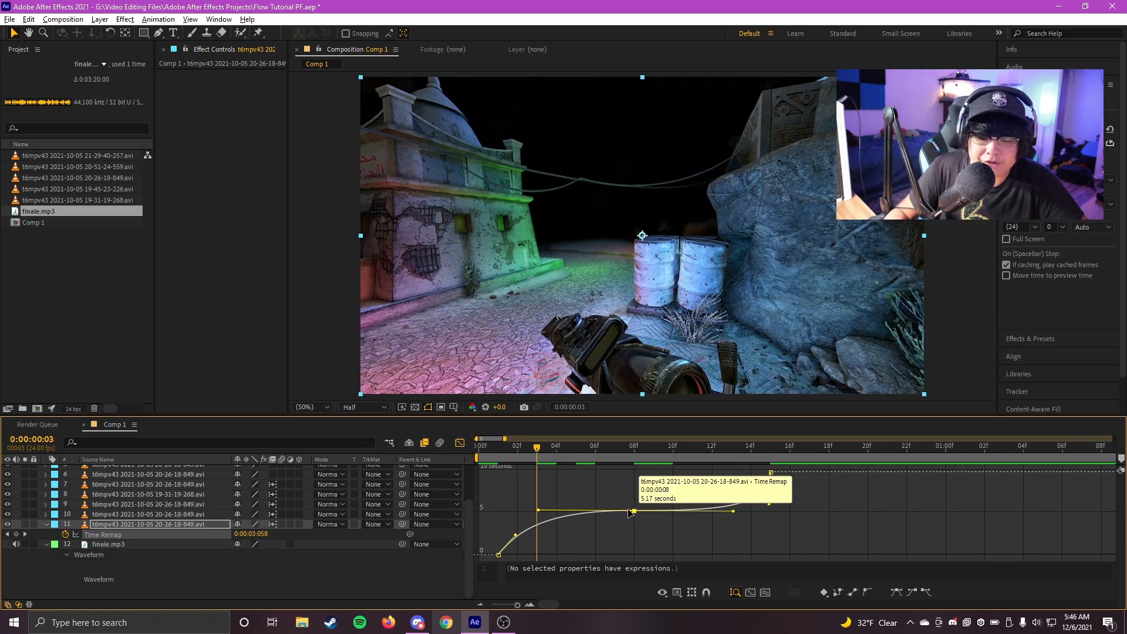
drag(634, 510, 538, 510)
key(ctrl+z)
click(634, 454)
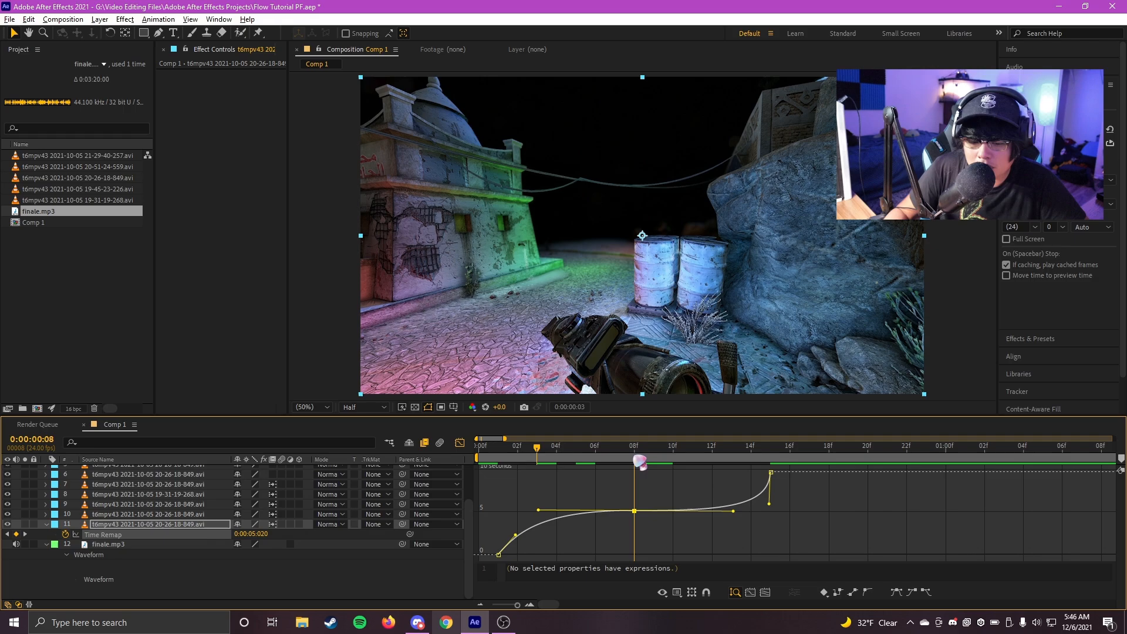
Move the middle Time Remap keyframe from 0:00:00:08 back to 0:00:00:13 and save the project.
drag(634, 510, 735, 508)
click(732, 452)
key(ctrl+s)
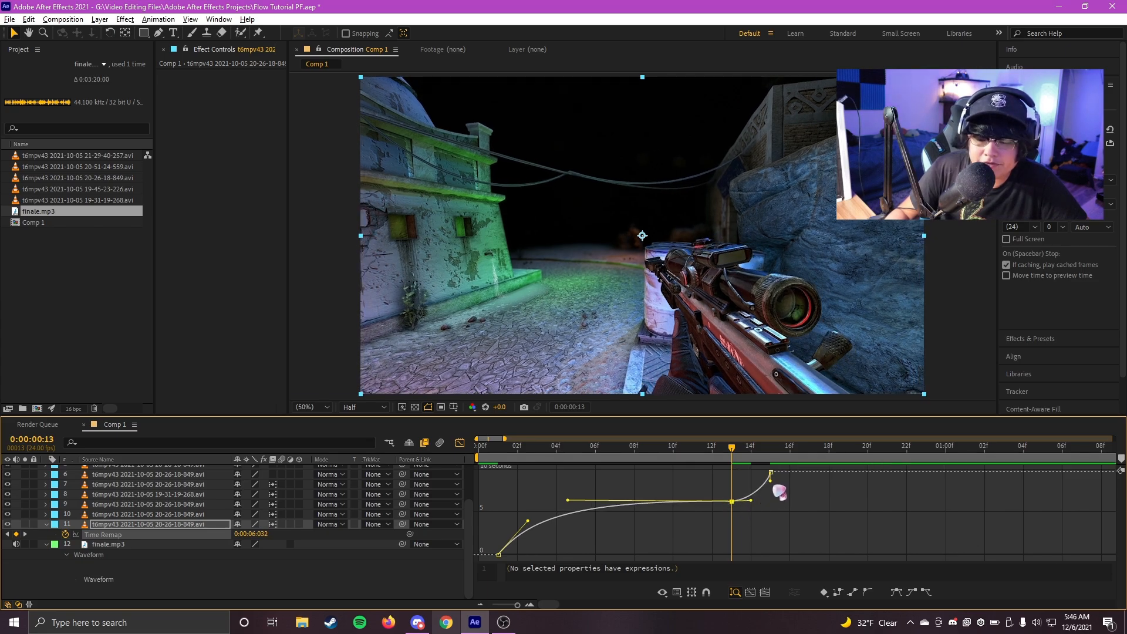
Lower the value of the Time Remap keyframe at 0:00:00:15 to 0:00:08:058.
mouse_move(773, 456)
mouse_down()
mouse_move(783, 458)
mouse_move(747, 463)
mouse_move(774, 463)
mouse_up()
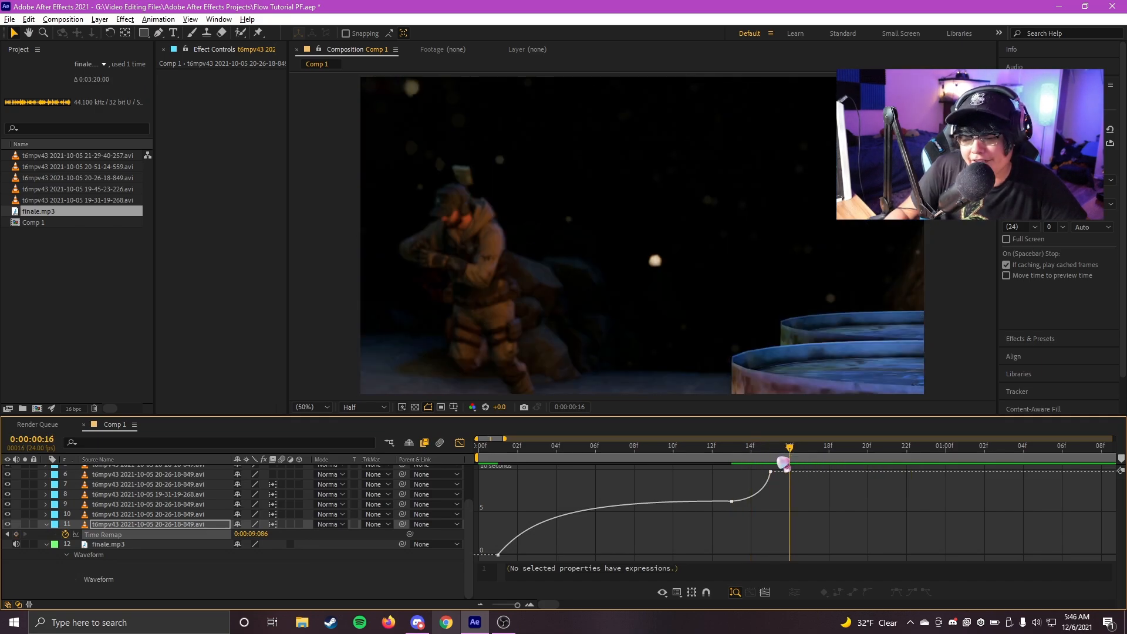
mouse_move(770, 473)
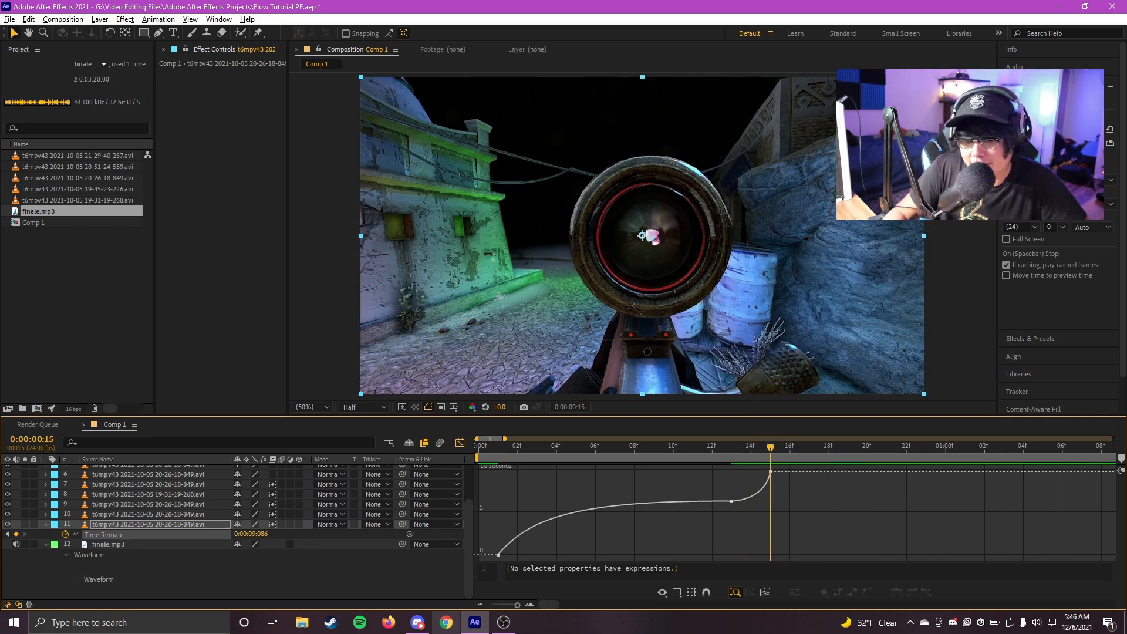
drag(772, 477, 780, 490)
scroll(772, 489, up, 2)
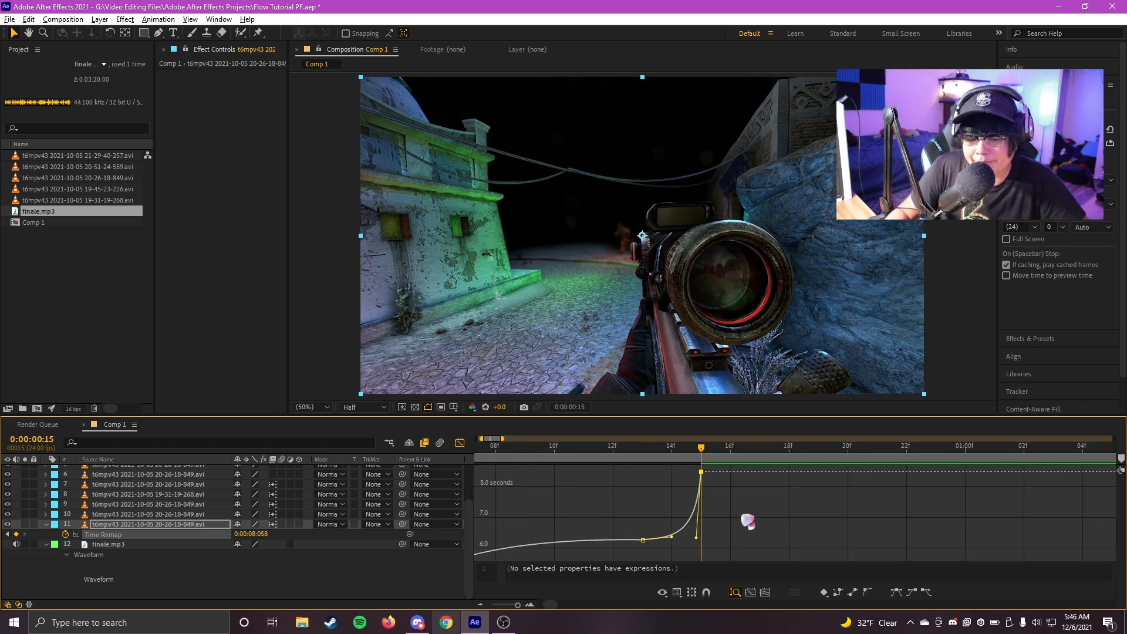
Raise the value of the first Time Remap keyframe to 0:00:03:000 and preview the clip from the start.
drag(700, 446, 494, 461)
scroll(739, 448, down, 2)
mouse_move(492, 555)
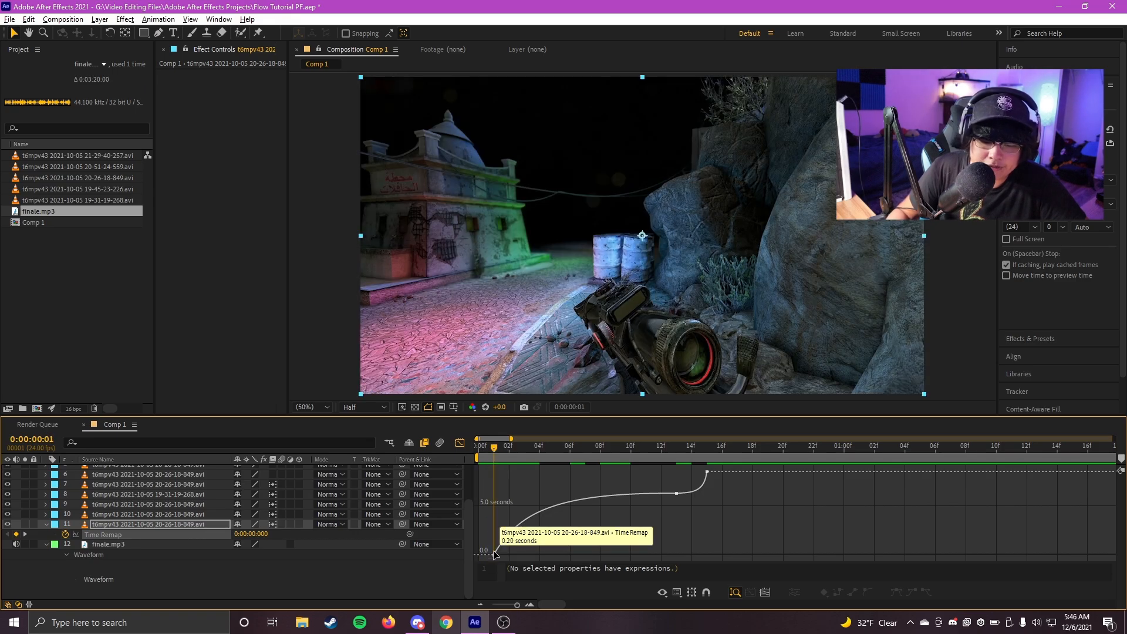
drag(494, 553, 557, 511)
drag(513, 456, 458, 461)
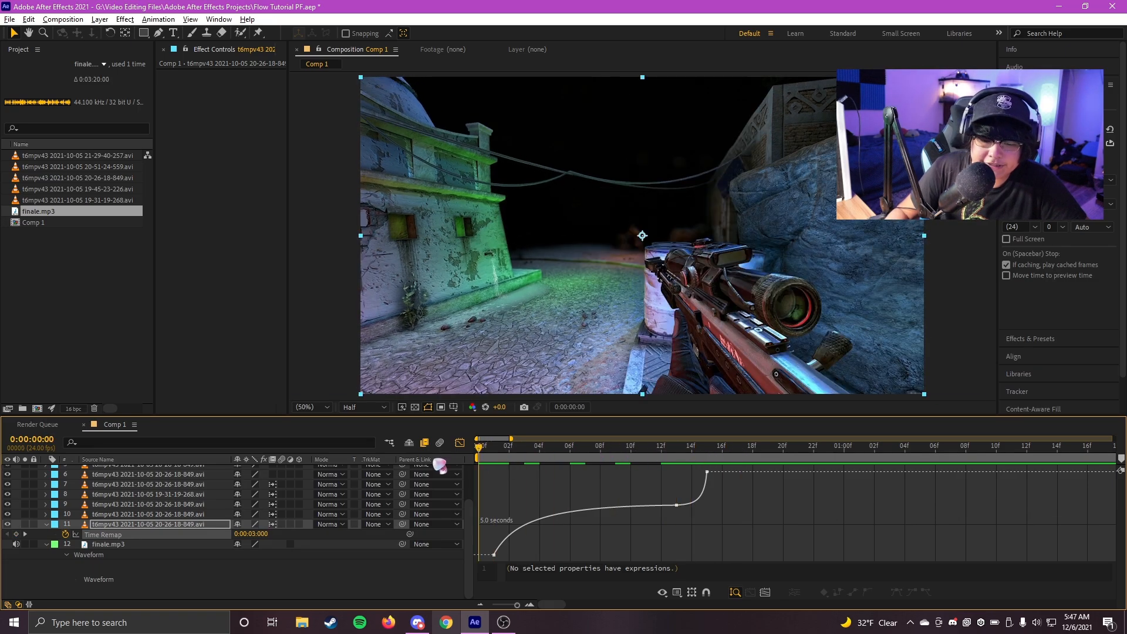
key(space)
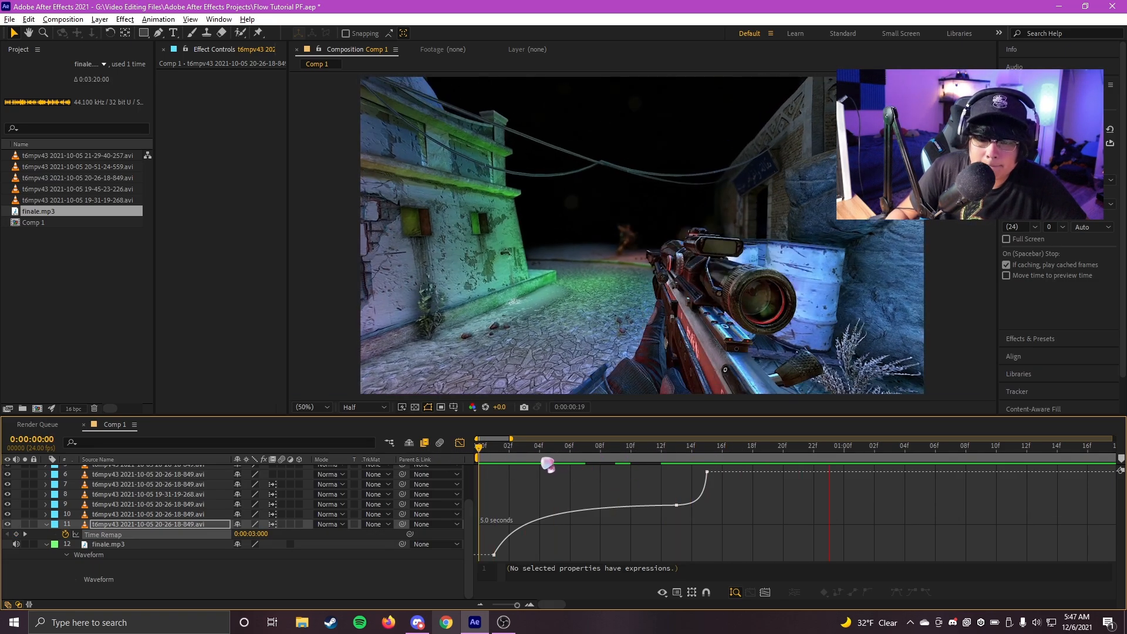
click(577, 454)
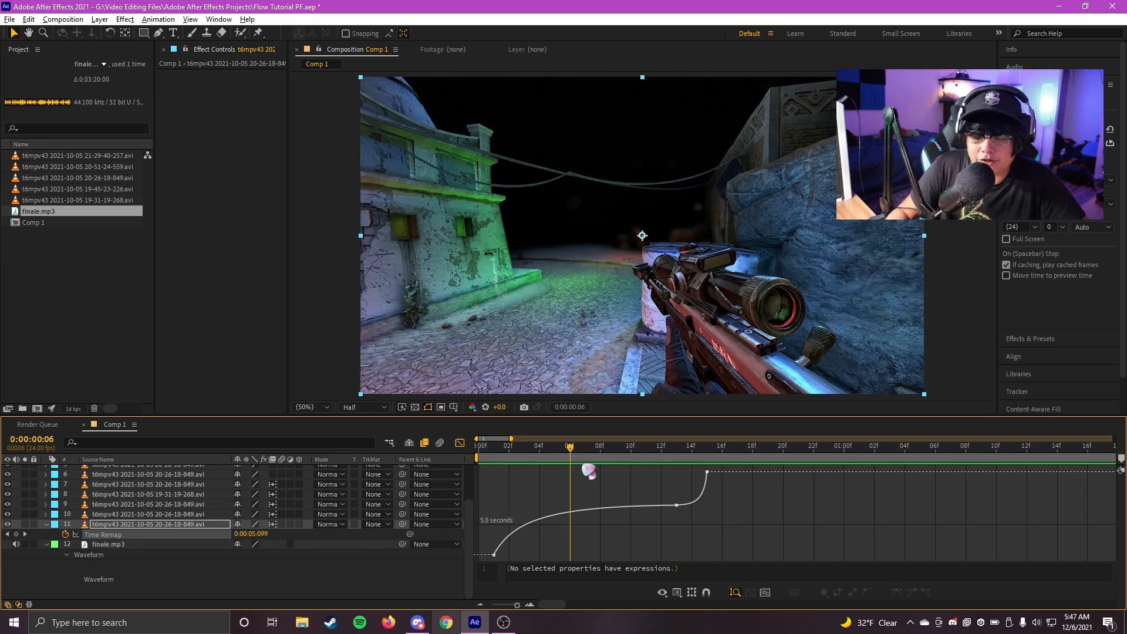
Set the first Time Remap keyframe at 0:00:00:01 to 0:00:01:067 and enlarge the Graph Editor to fill the window.
drag(568, 541, 498, 574)
click(499, 449)
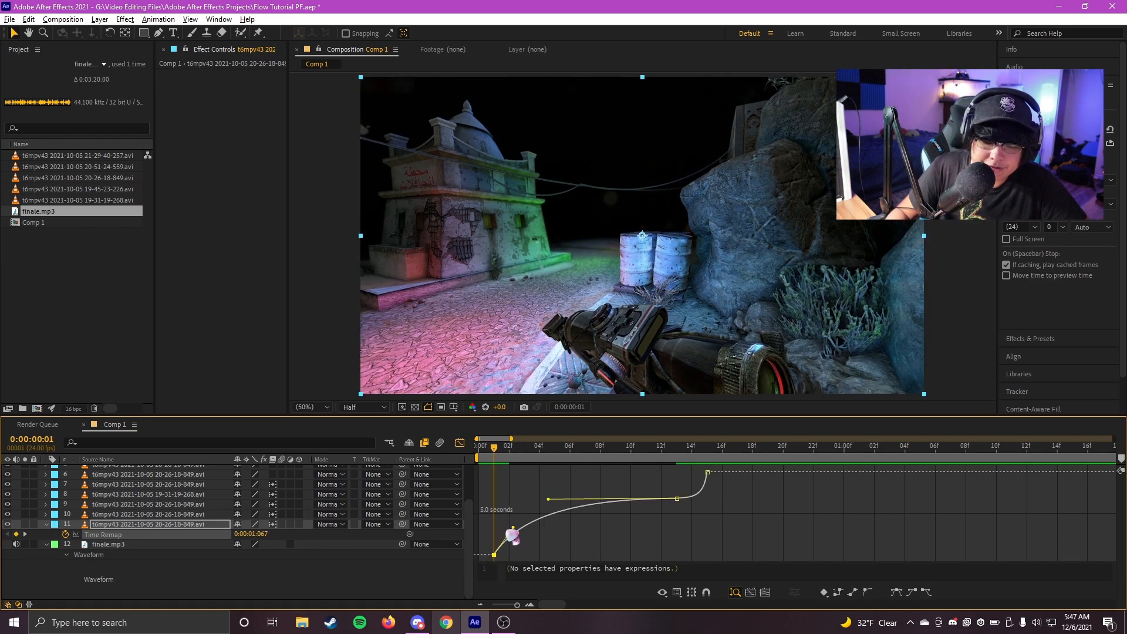
key(grave)
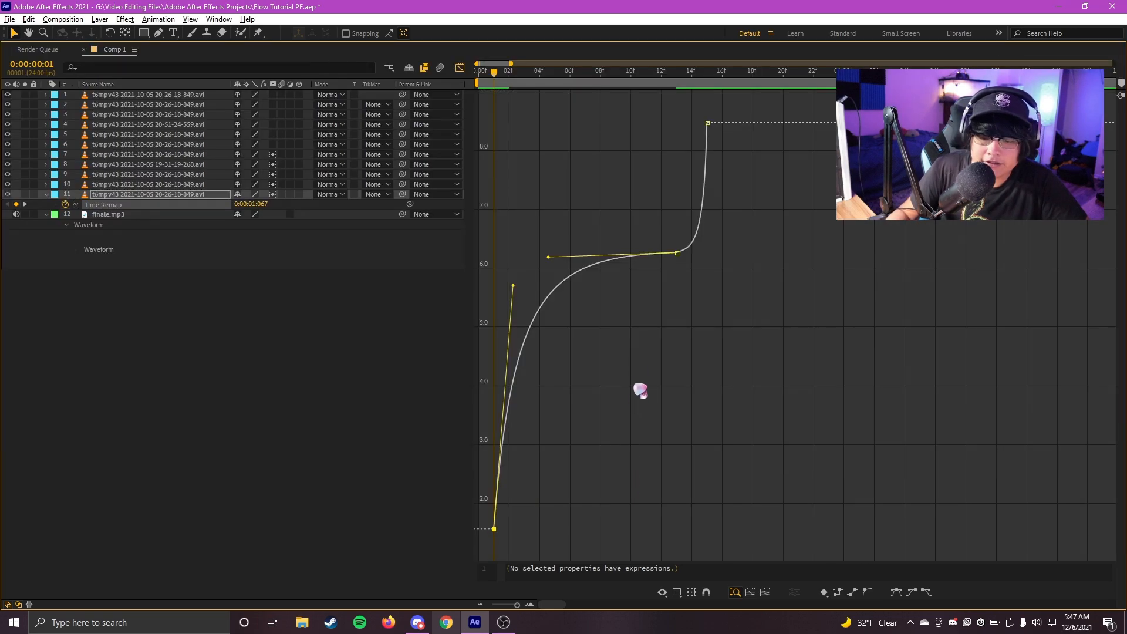
Save the project and level the curve around the Time Remap keyframe at 0:00:00:13 by adjusting its handles.
drag(757, 335, 566, 219)
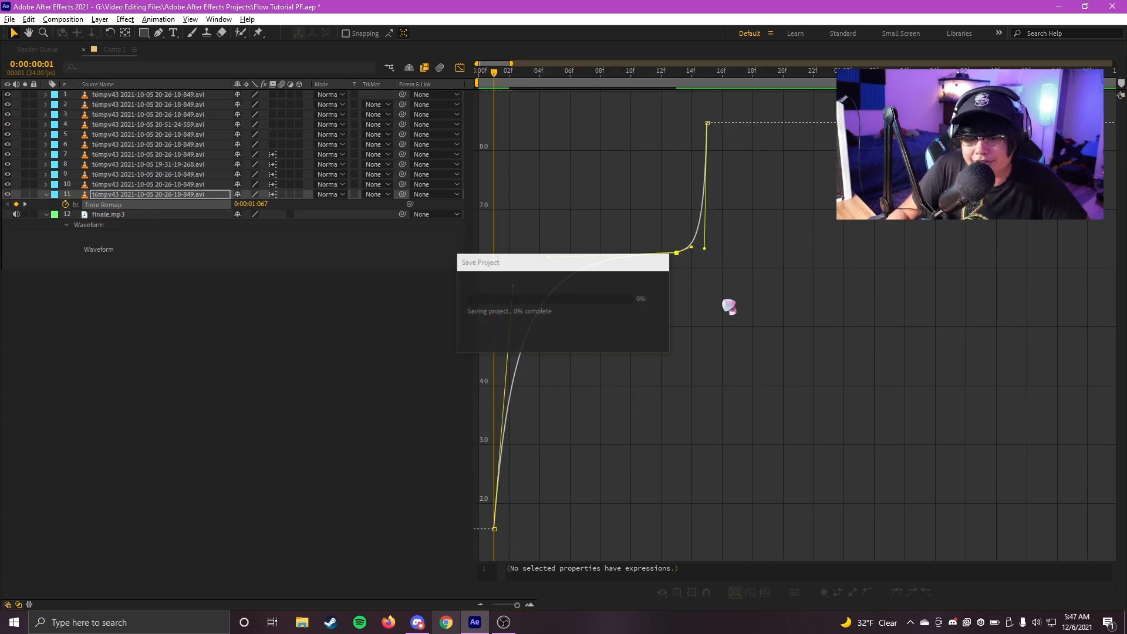
scroll(637, 254, up, 3)
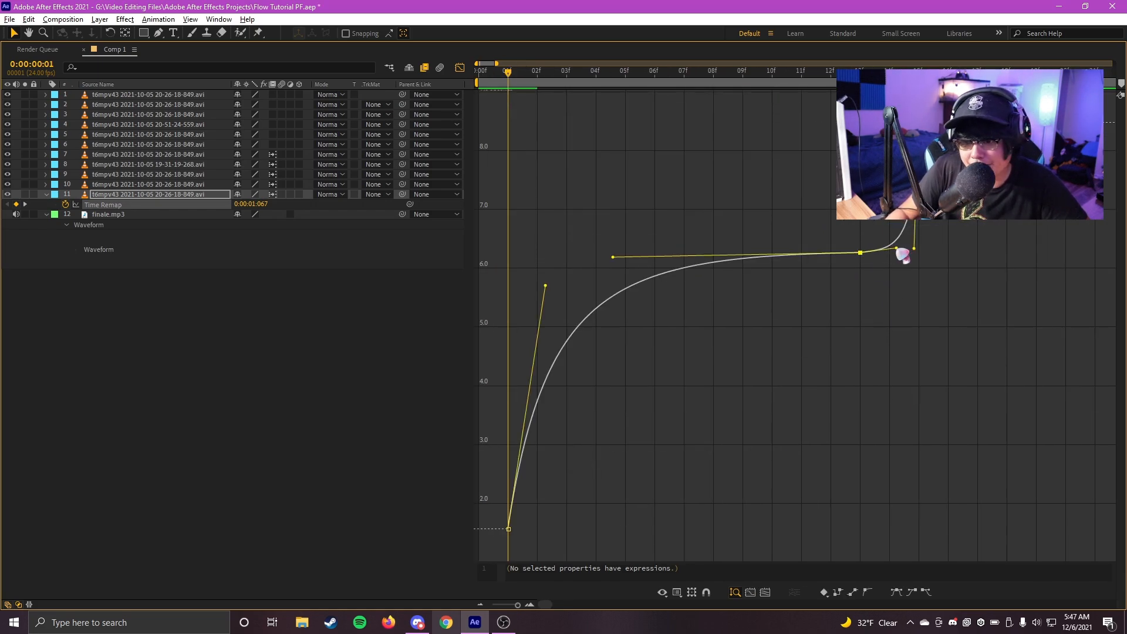
mouse_move(627, 259)
mouse_down()
mouse_move(652, 262)
mouse_move(571, 262)
mouse_move(839, 261)
mouse_move(628, 254)
mouse_up()
drag(893, 223, 335, 475)
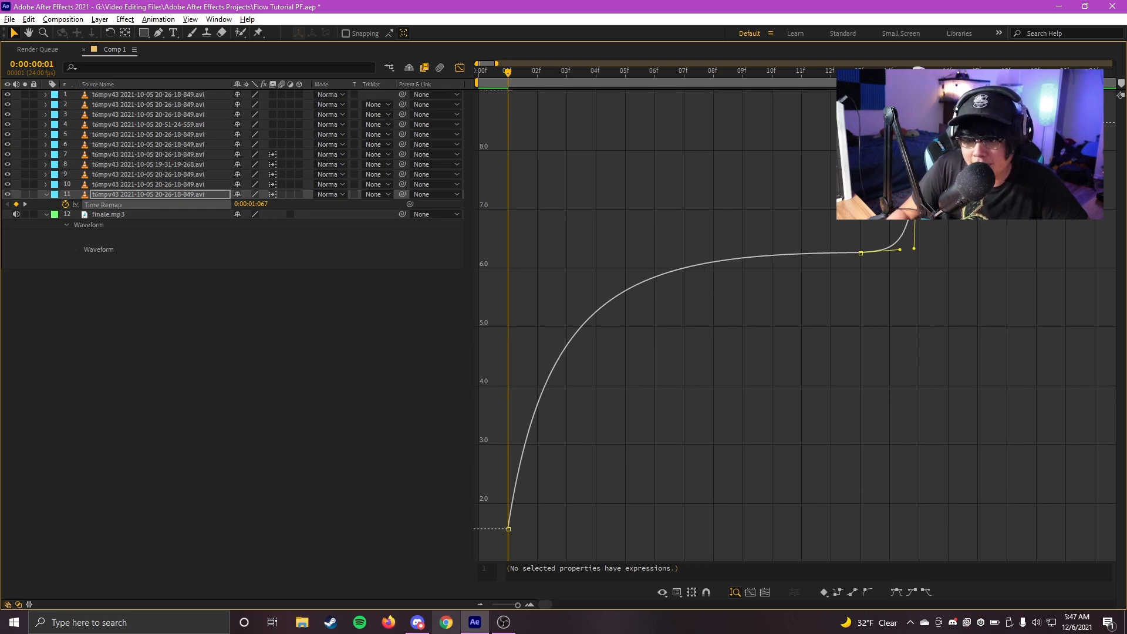
Refine the handles between the Time Remap keyframes at 0:00:00:01 and 0:00:00:13, then preview the composition from the start.
drag(840, 222, 906, 260)
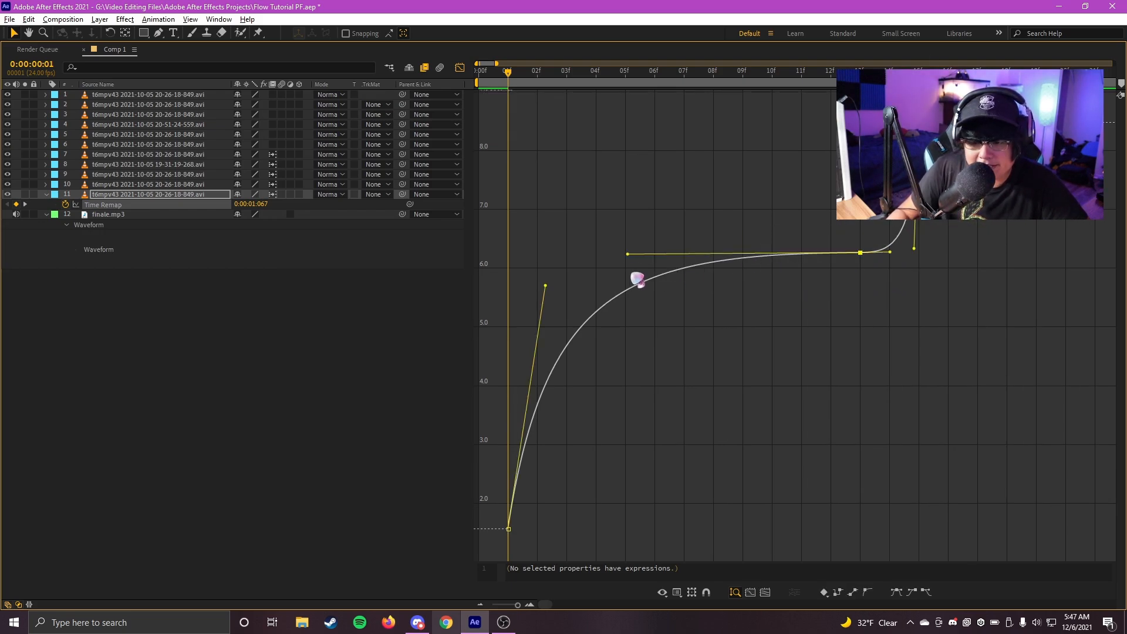
drag(545, 287, 550, 297)
key(grave)
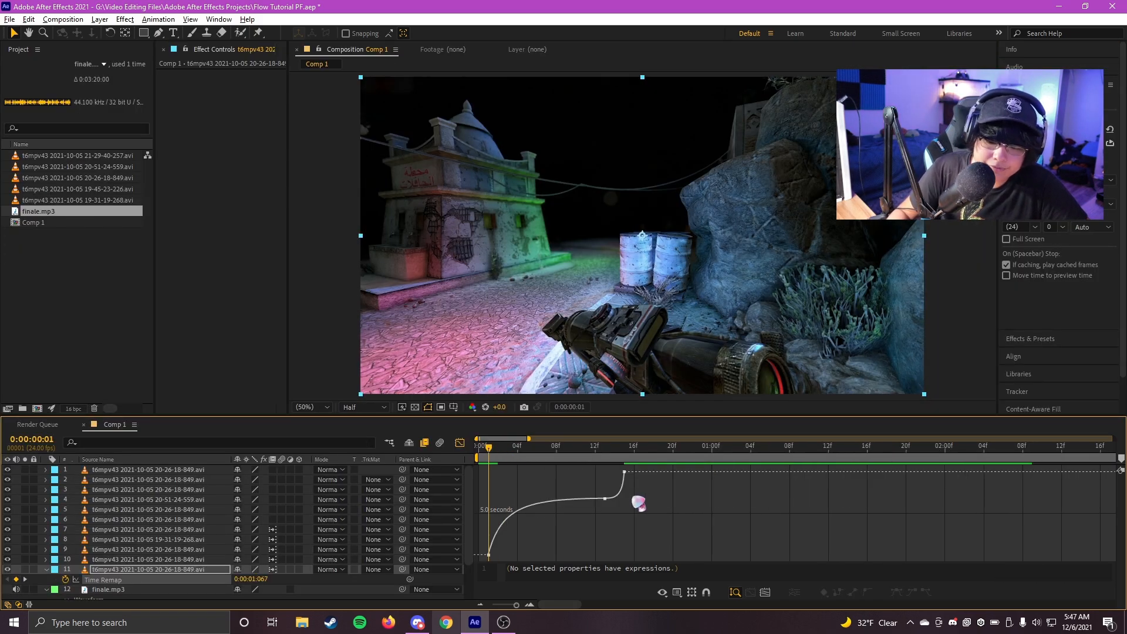
key(Home)
key(space)
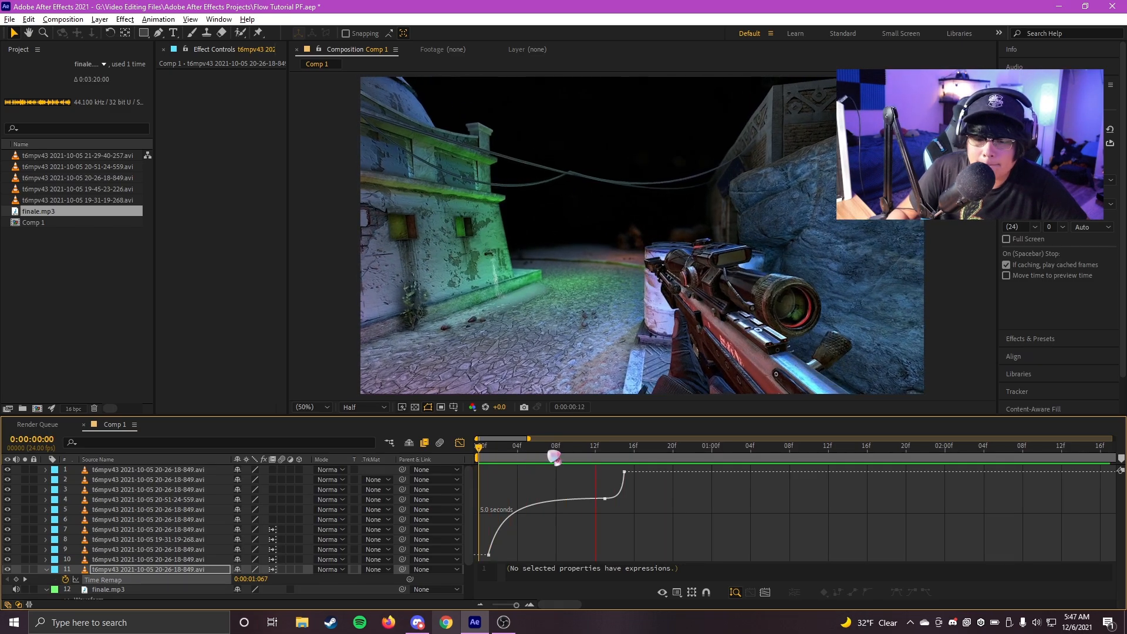
Soften the speed ramp between the Time Remap keyframes at 0:00:00:13 and 0:00:00:15 by adjusting the handle, then preview it.
scroll(616, 459, up, 2)
click(621, 459)
click(595, 544)
scroll(608, 547, up, 1)
scroll(705, 531, left, 3)
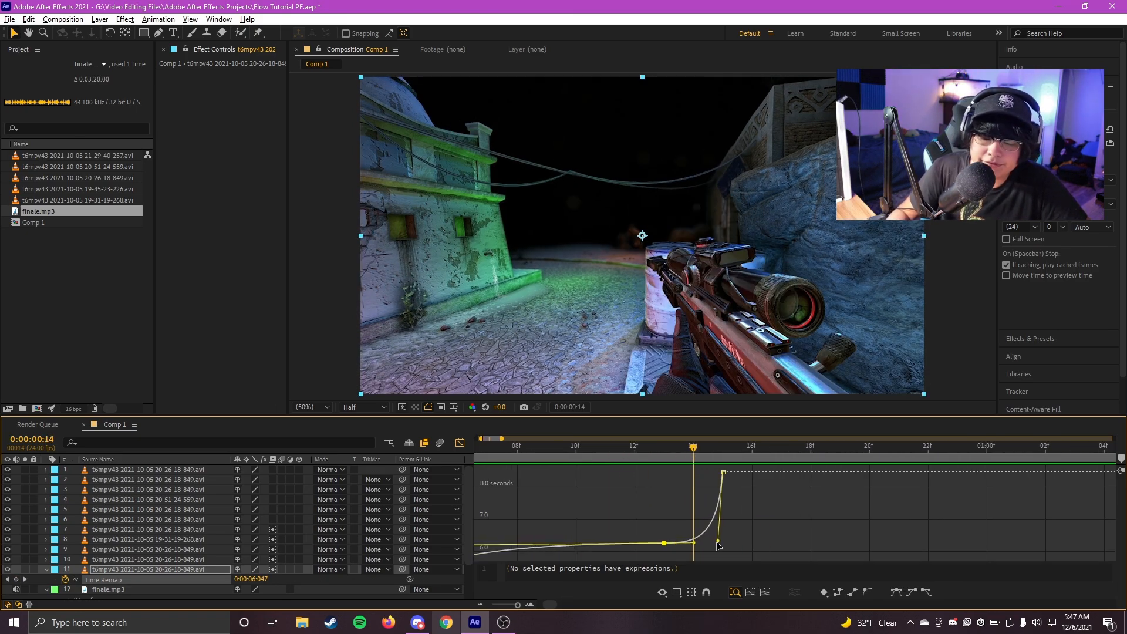
mouse_move(692, 446)
mouse_down()
mouse_move(663, 457)
mouse_move(712, 462)
mouse_move(695, 467)
mouse_up()
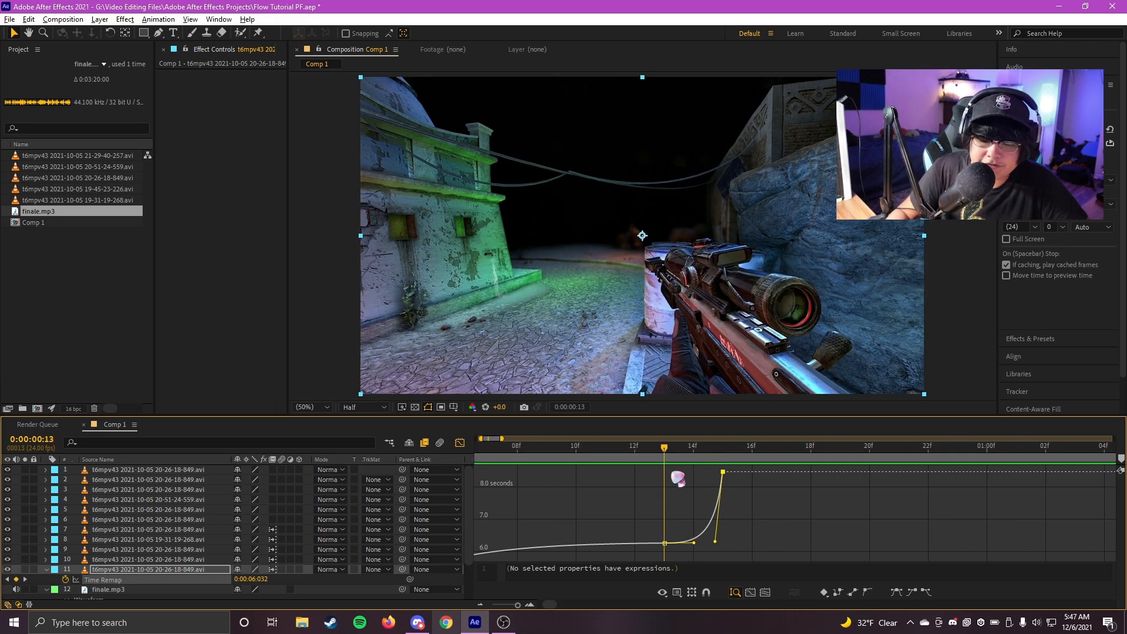
mouse_move(716, 542)
mouse_down()
mouse_move(675, 484)
mouse_move(694, 539)
mouse_up()
click(765, 511)
scroll(769, 509, down, 3)
drag(659, 458, 423, 464)
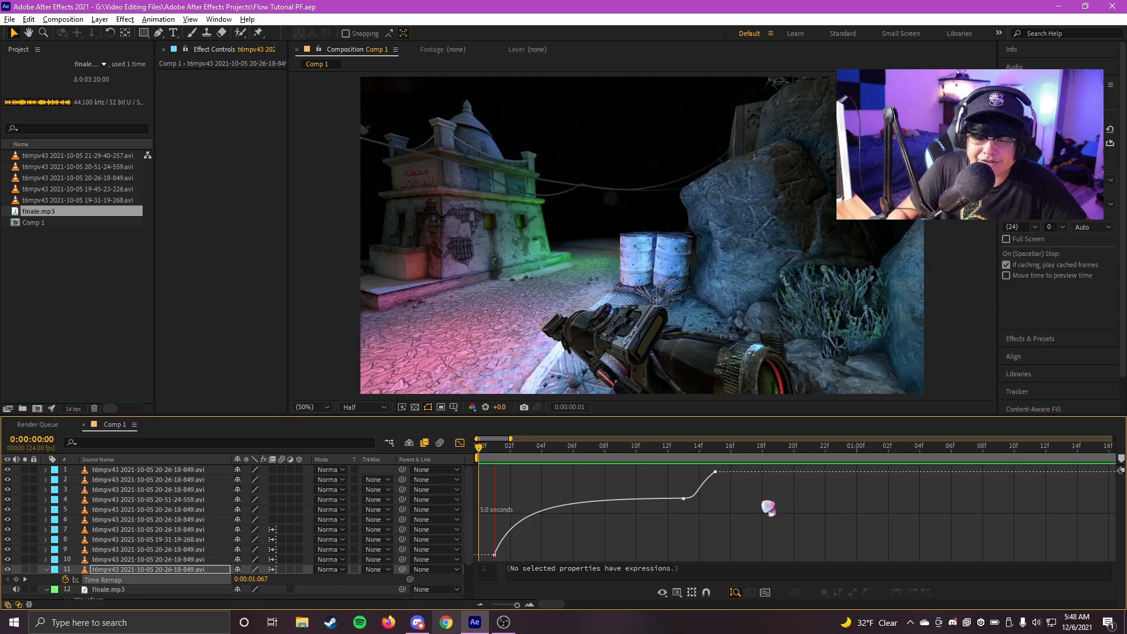
scroll(712, 464, down, 2)
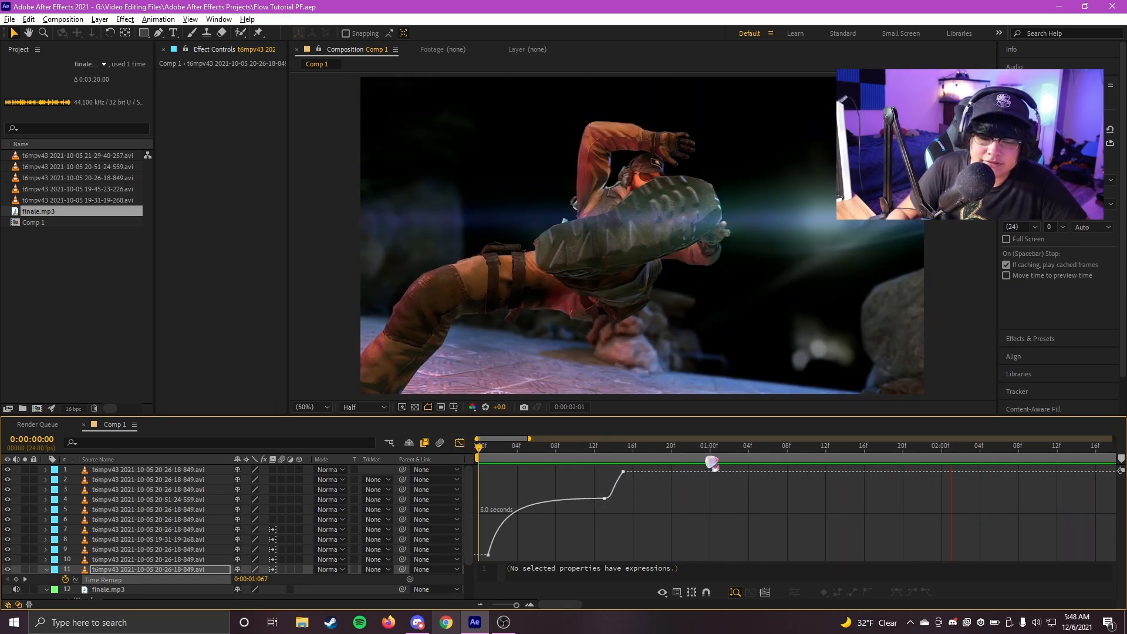
Return to the layer bar view, set a Time Remap keyframe on layer 9 at 0:00:00:17 and save the project.
key(shift+F3)
click(653, 452)
drag(658, 462, 645, 461)
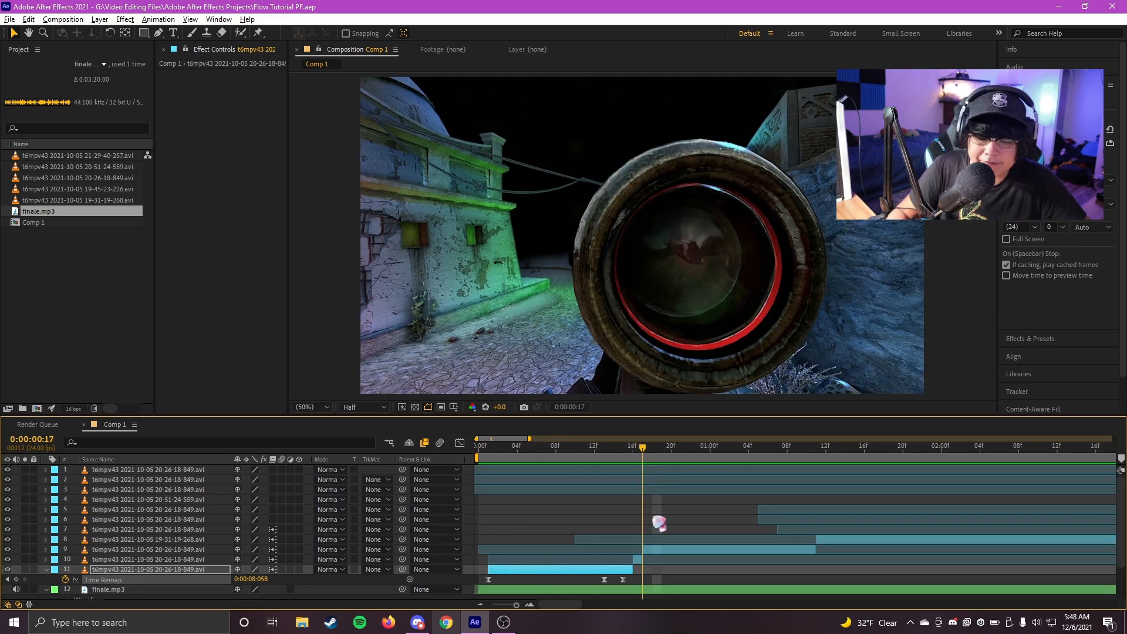
click(654, 550)
key(u)
key(ctrl+s)
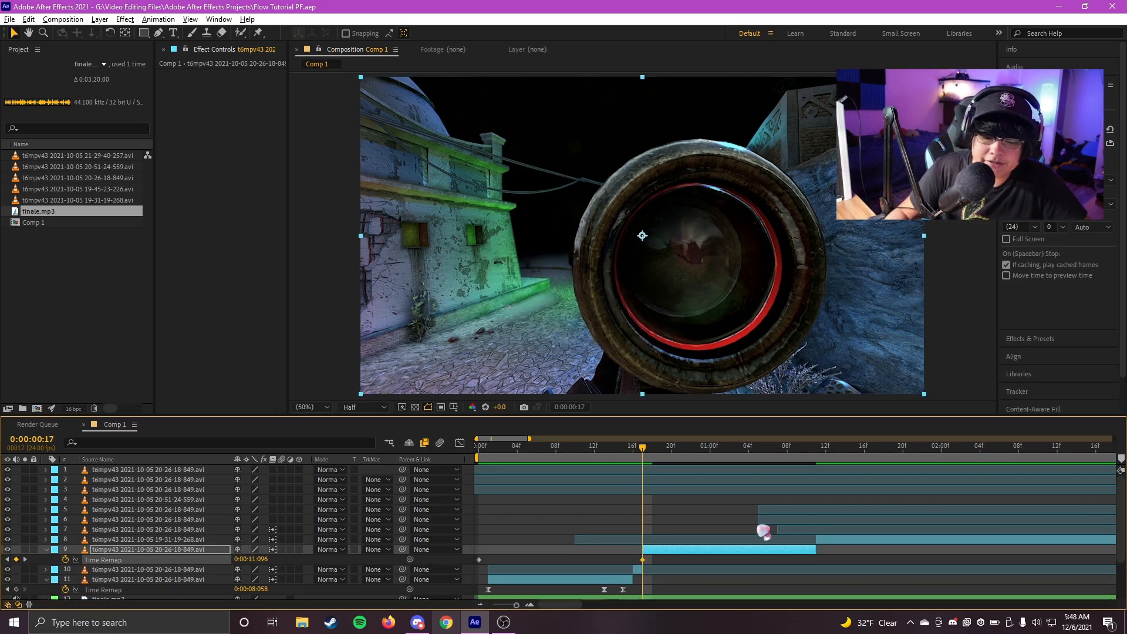
Using the finale.mp3 waveform as a guide, set a Time Remap keyframe near the end of layer 9's clip at 0:00:01:10.
scroll(614, 519, right, 3)
scroll(614, 519, down, 1)
drag(578, 461, 504, 461)
drag(628, 466, 559, 464)
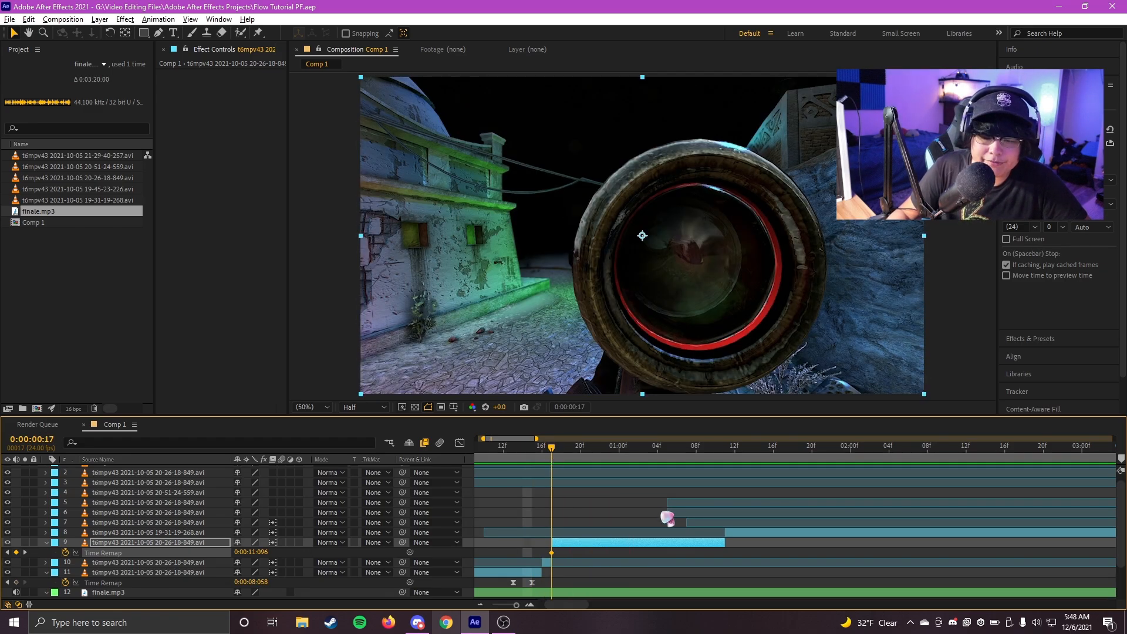
scroll(592, 522, down, 3)
scroll(592, 516, down, 2)
scroll(553, 515, up, 3)
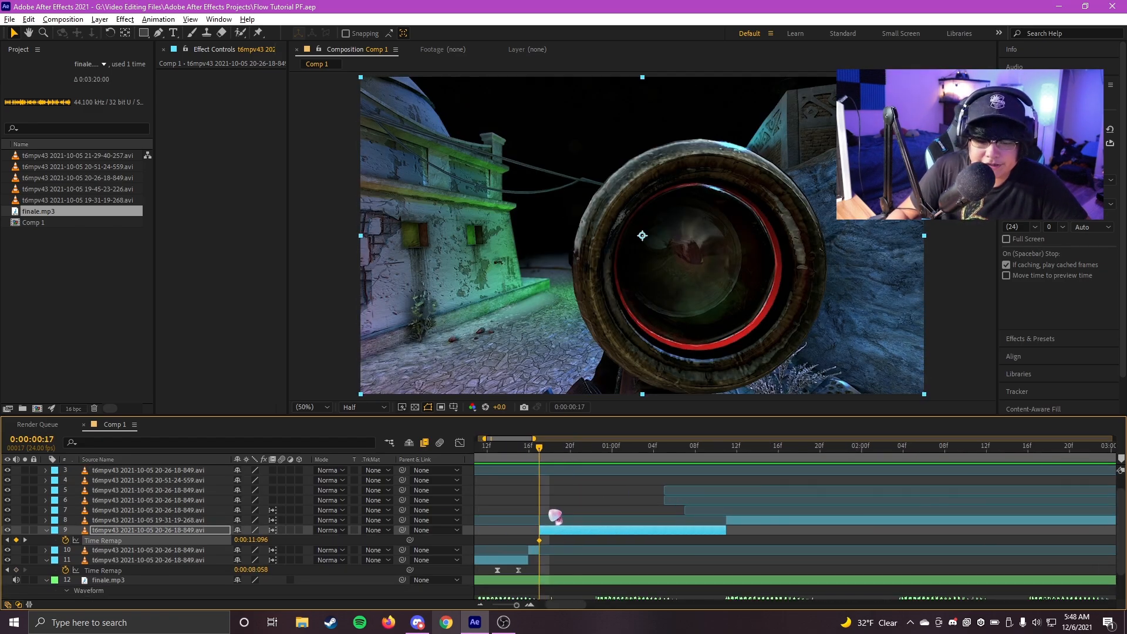
drag(661, 461, 730, 463)
Preview the clip against the music and add a layer 9 Time Remap keyframe on the beat at 0:00:01:02.
click(509, 448)
key(space)
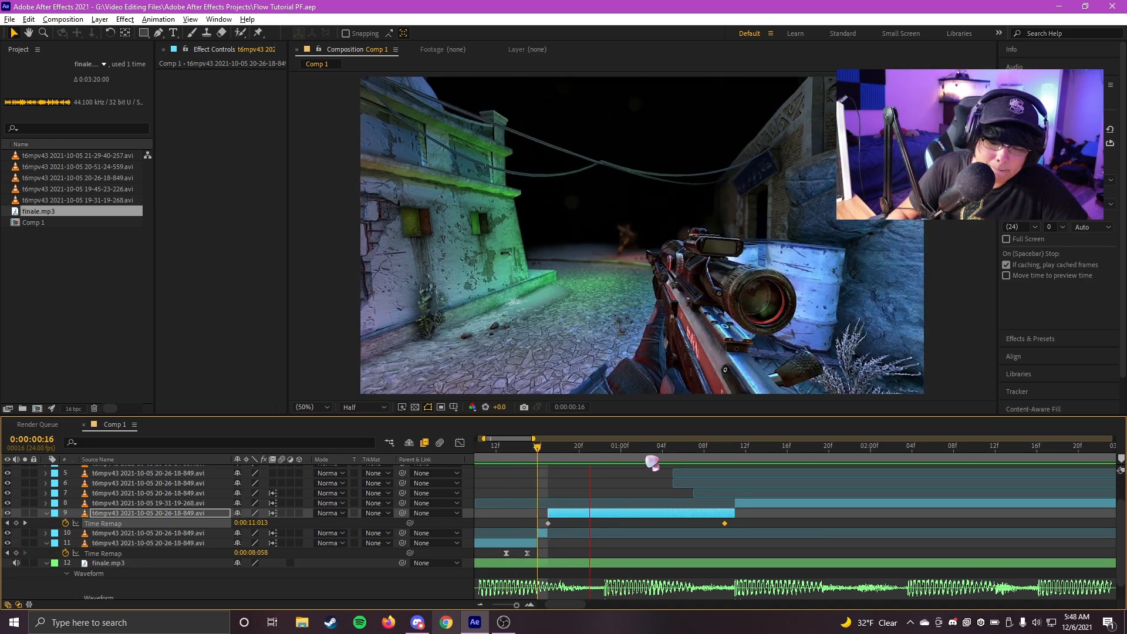
key(space)
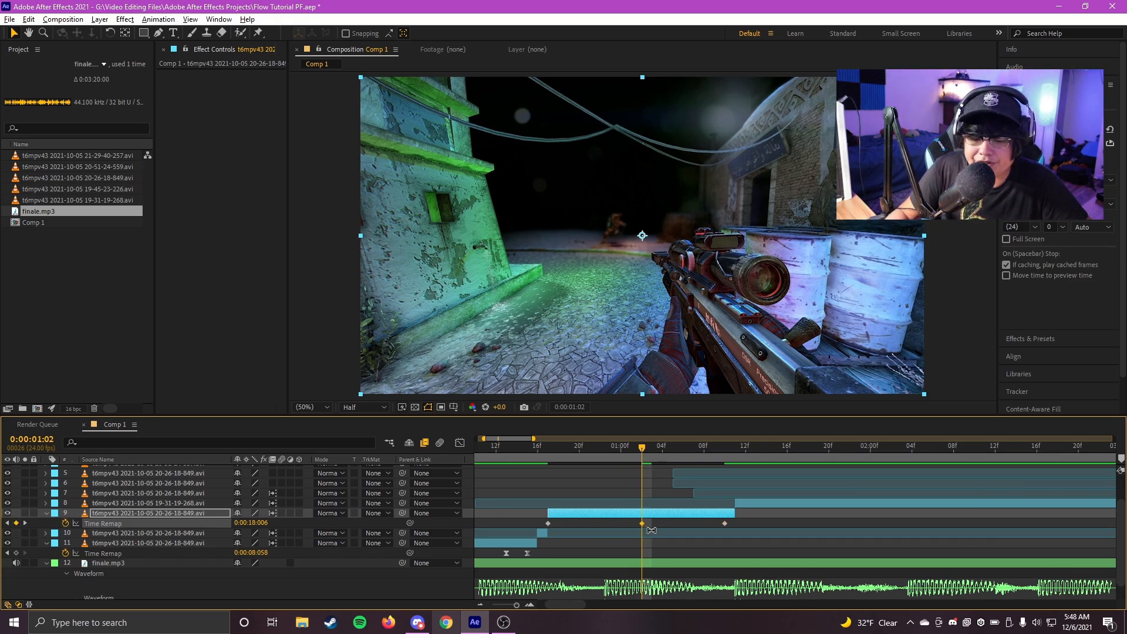
key(Page_Down)
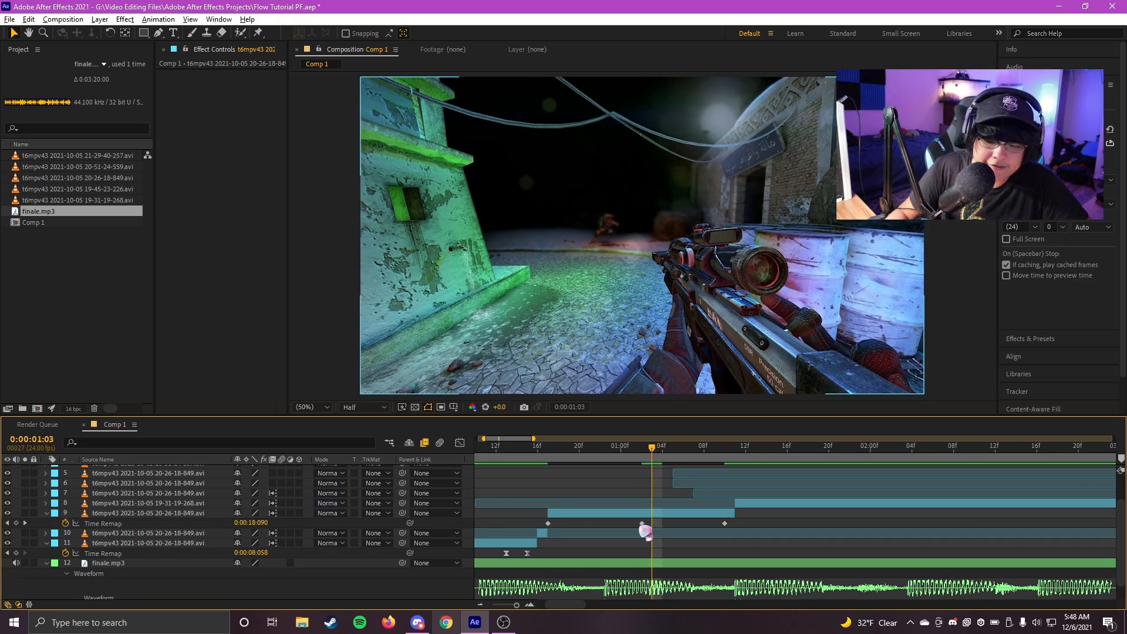
Apply Easy Ease to layer 9's Time Remap keyframes and delete the leftover keyframe beyond the clip's end.
click(459, 443)
key(minus)
drag(643, 516, 487, 570)
key(F9)
click(715, 498)
click(460, 442)
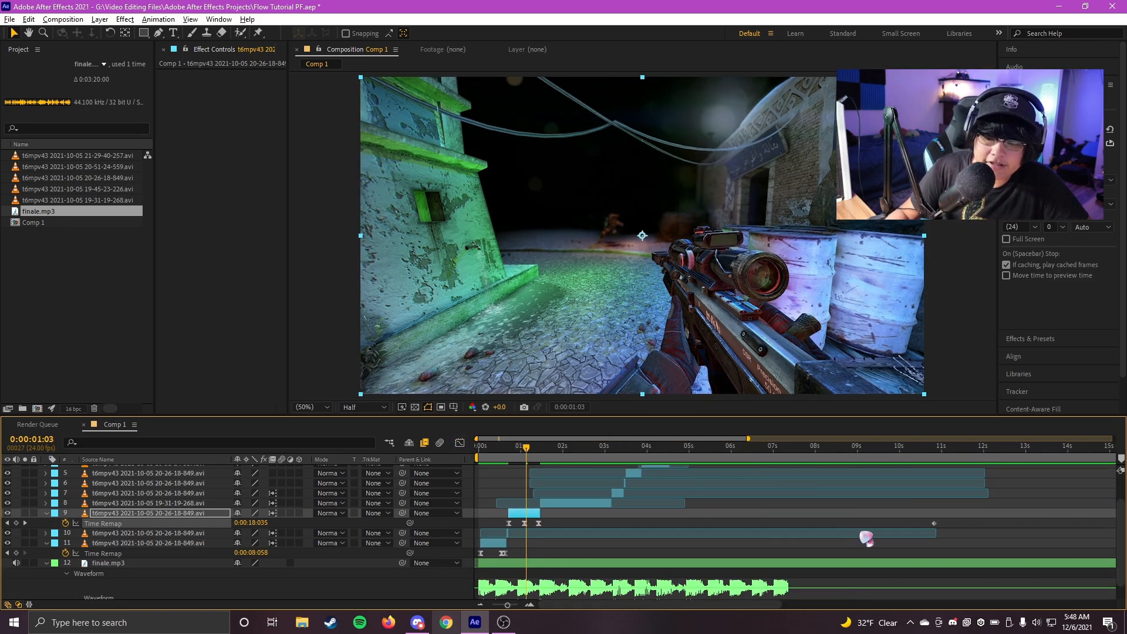
click(476, 524)
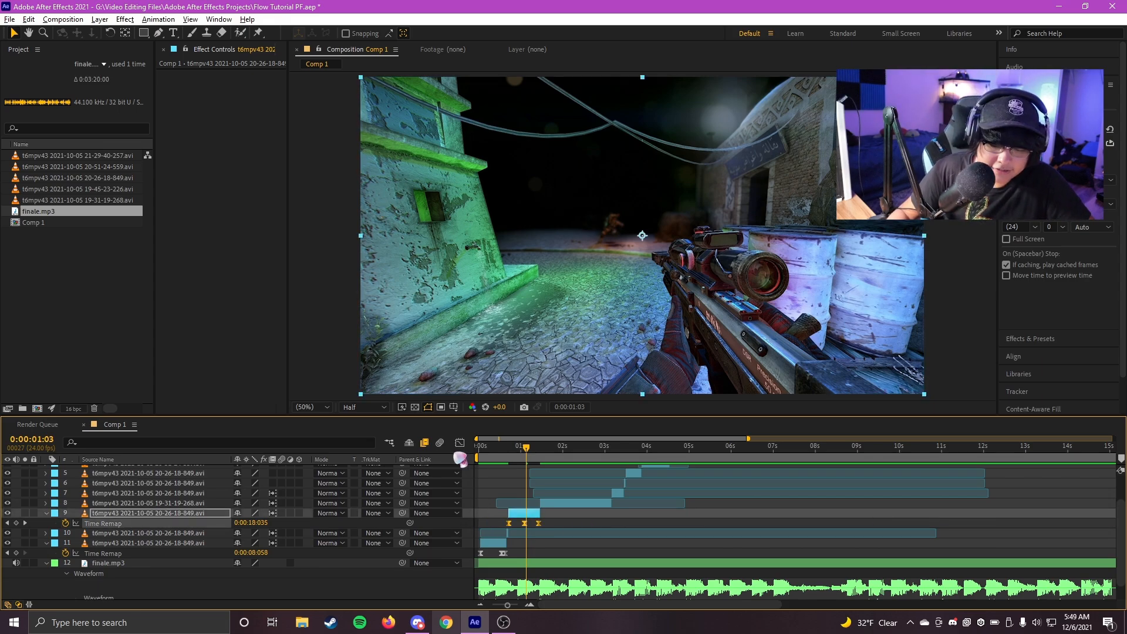
Show layer 9's Time Remap curve in the Graph Editor, enlarge the timeline area and save the project.
click(459, 442)
scroll(564, 502, left, 3)
drag(708, 416, 709, 371)
scroll(804, 473, right, 1)
key(ctrl+s)
key(space)
scroll(646, 460, right, 1)
Add a Time Remap keyframe at 0:00:00:20, move it to 0:00:01:00 and extend its incoming handle into a fast-to-slow curve.
drag(511, 421, 544, 433)
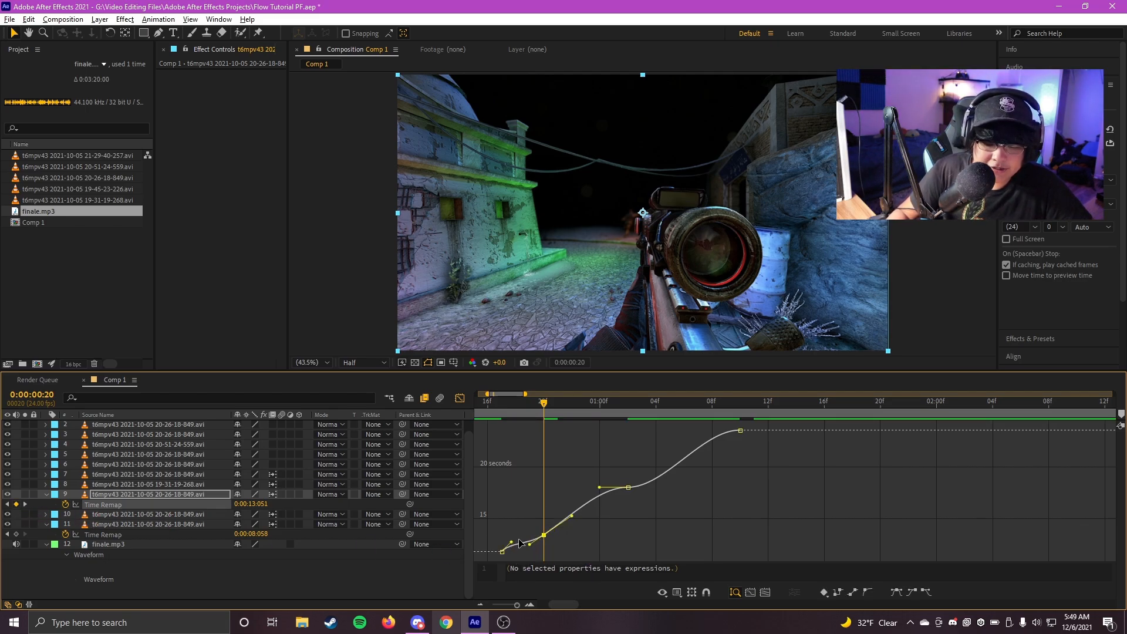
drag(544, 536, 599, 535)
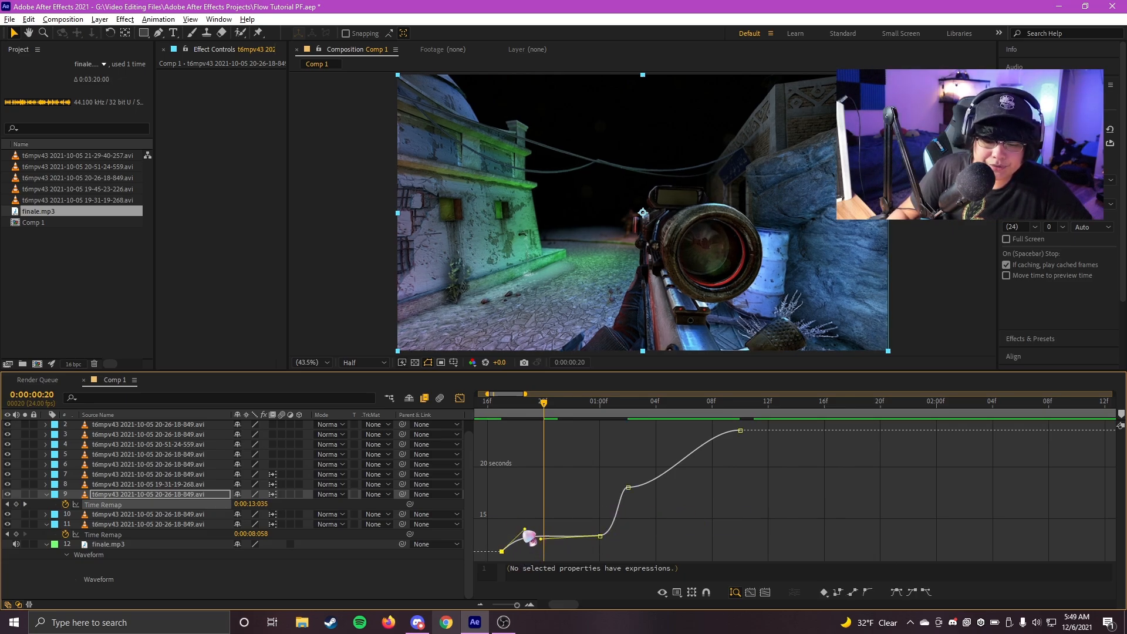
drag(600, 536, 527, 534)
key(grave)
scroll(630, 435, up, 2)
drag(840, 511, 745, 444)
key(grave)
scroll(800, 516, down, 3)
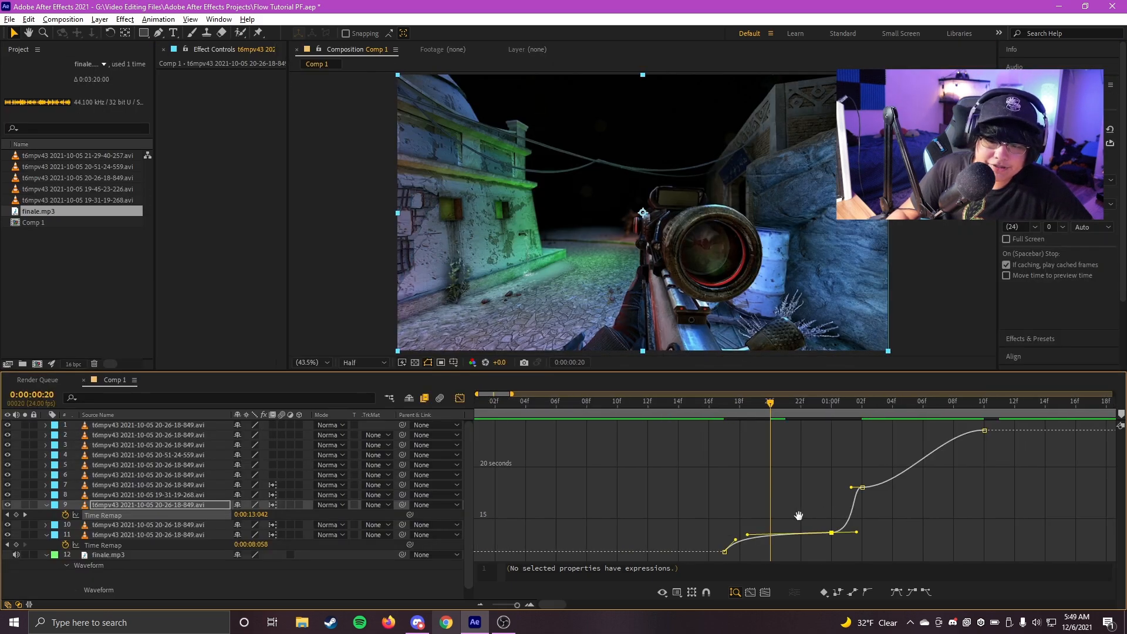
Preview layer 9's new speed curve from 0:00:00:08.
drag(638, 411, 733, 418)
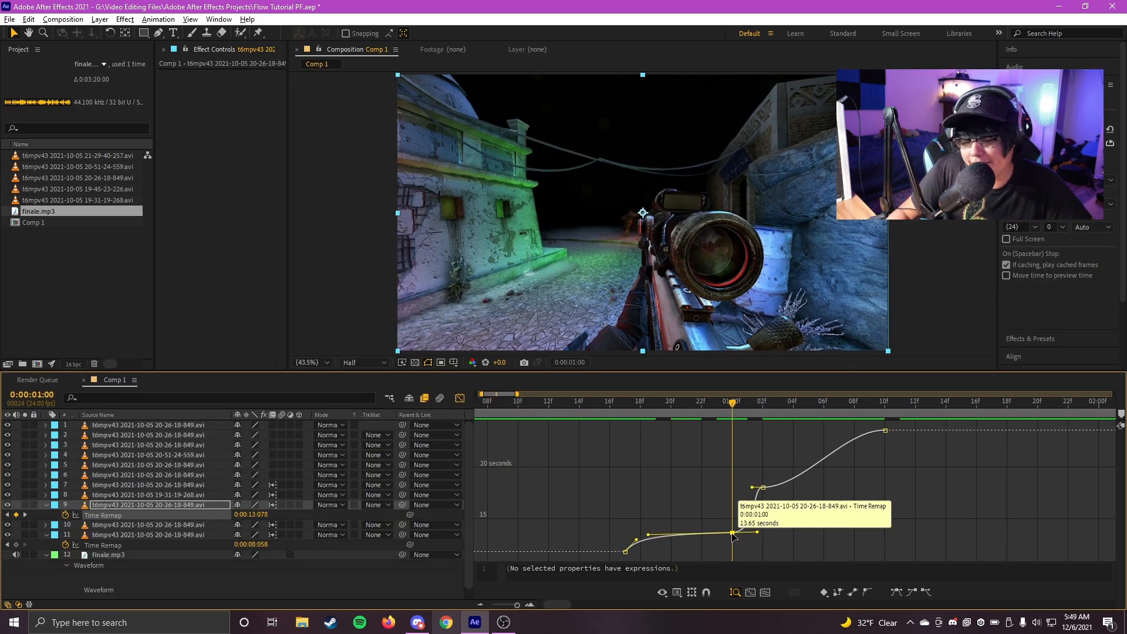
drag(624, 406, 496, 413)
click(717, 418)
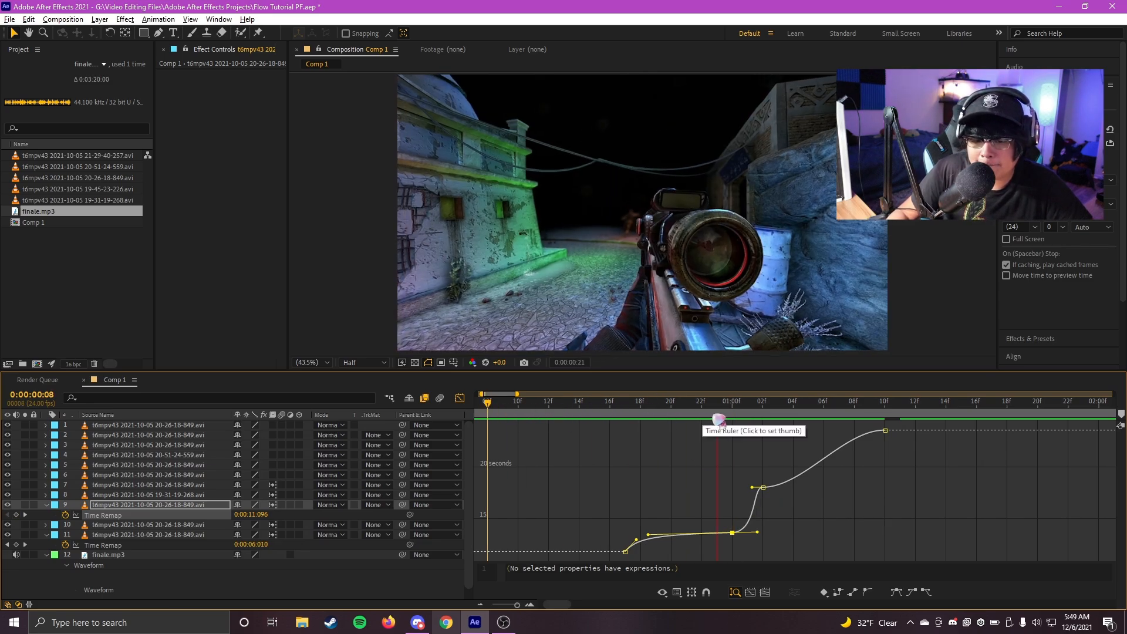
Try raising the Time Remap keyframe at 0:00:01:00 to 0:00:15:078 and preview from the start.
drag(738, 534, 735, 514)
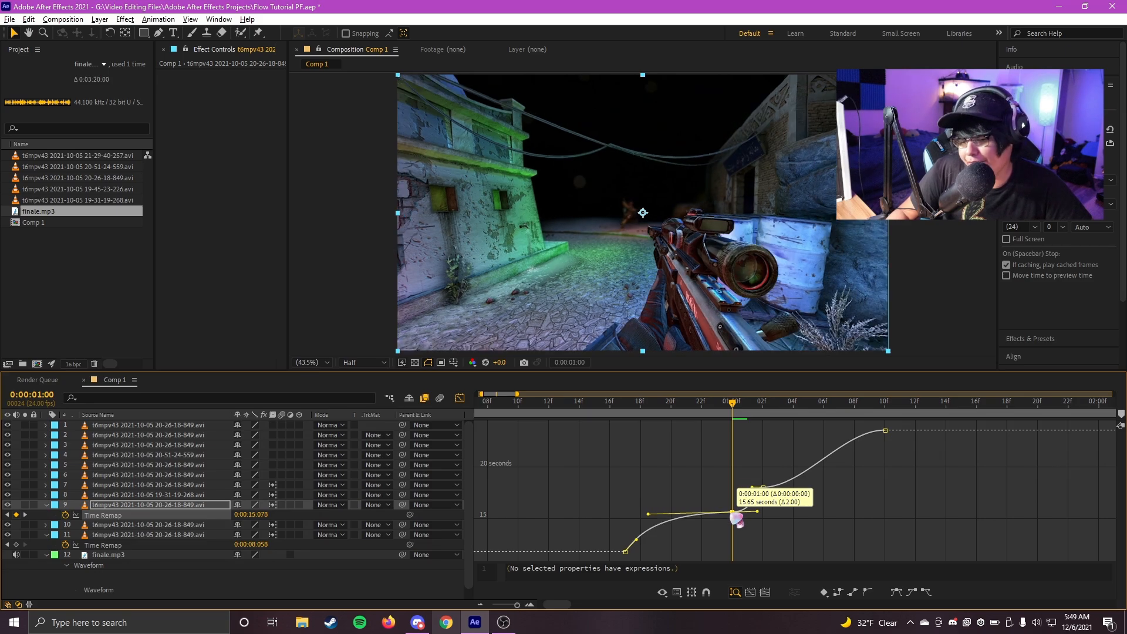
key(minus)
key(Home)
key(space)
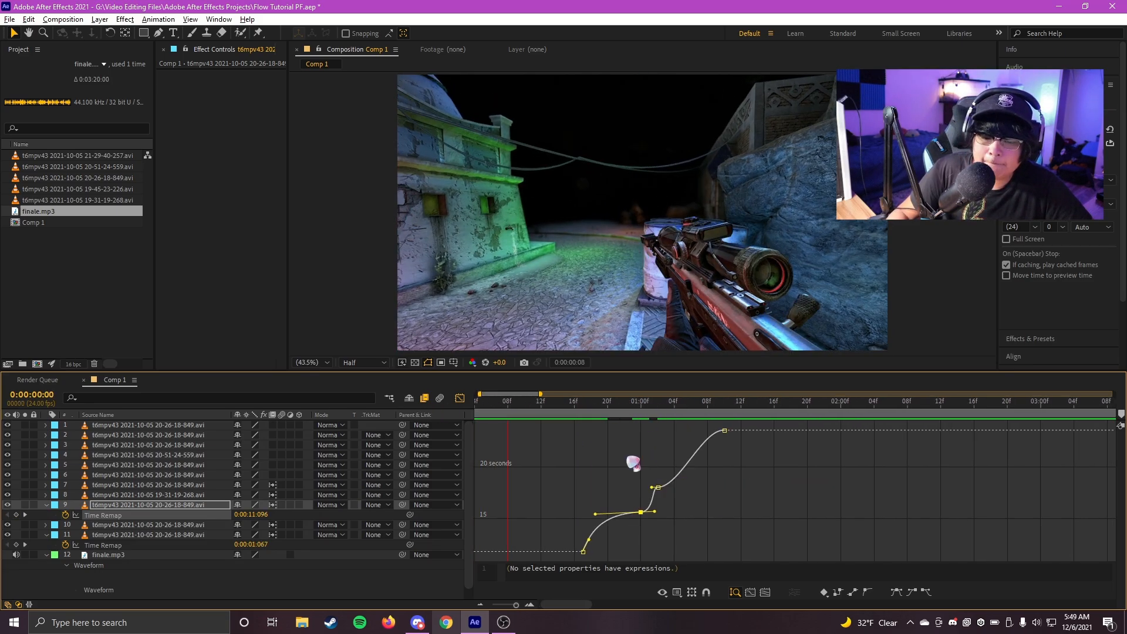
key(equal)
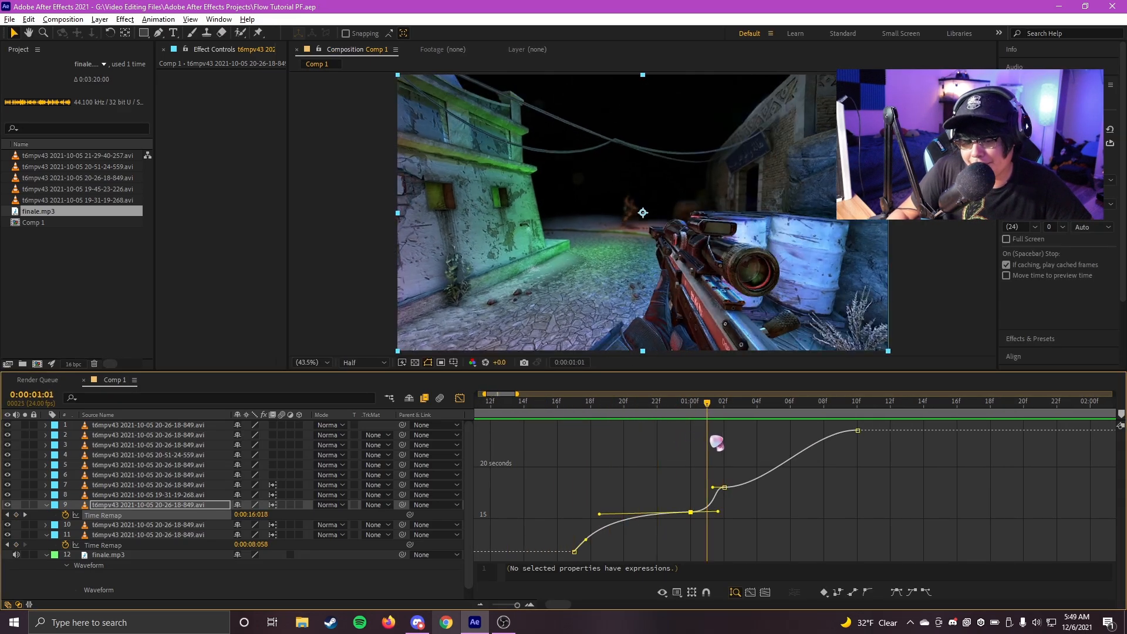
Lower layer 9's Time Remap keyframe at 0:00:01:00 to 0:00:13:119.
key(minus)
key(equal)
key(minus)
scroll(734, 477, up, 2)
scroll(669, 446, left, 2)
drag(685, 408, 699, 429)
drag(707, 511, 708, 529)
Reshape the start of the curve by adjusting the handle of the Time Remap keyframe at 0:00:00:17, then preview the clip.
scroll(636, 530, up, 2)
drag(499, 519, 575, 562)
key(grave)
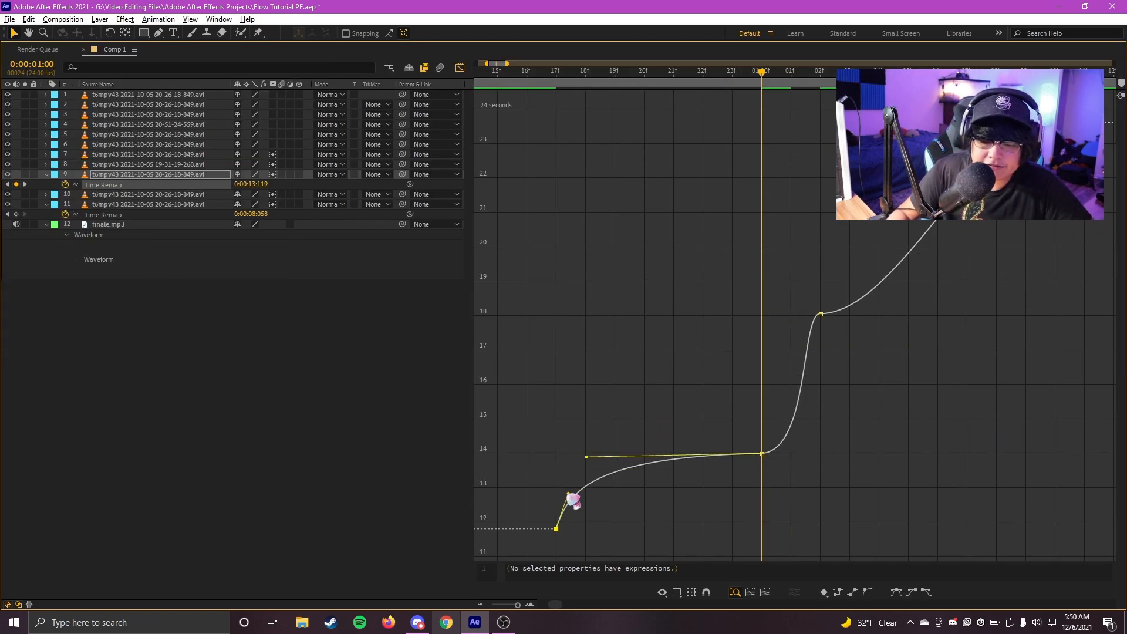
click(598, 516)
key(grave)
key(space)
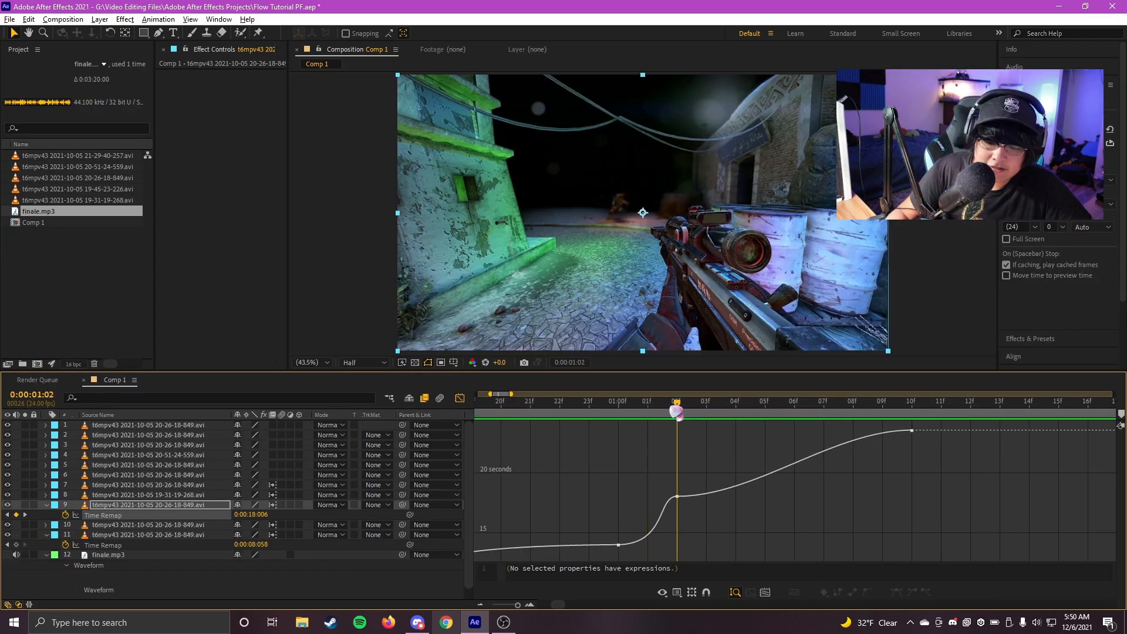
Add a Time Remap keyframe to layer 9 at 0:00:01:06 and shift it to 0:00:01:09.
drag(674, 410, 798, 430)
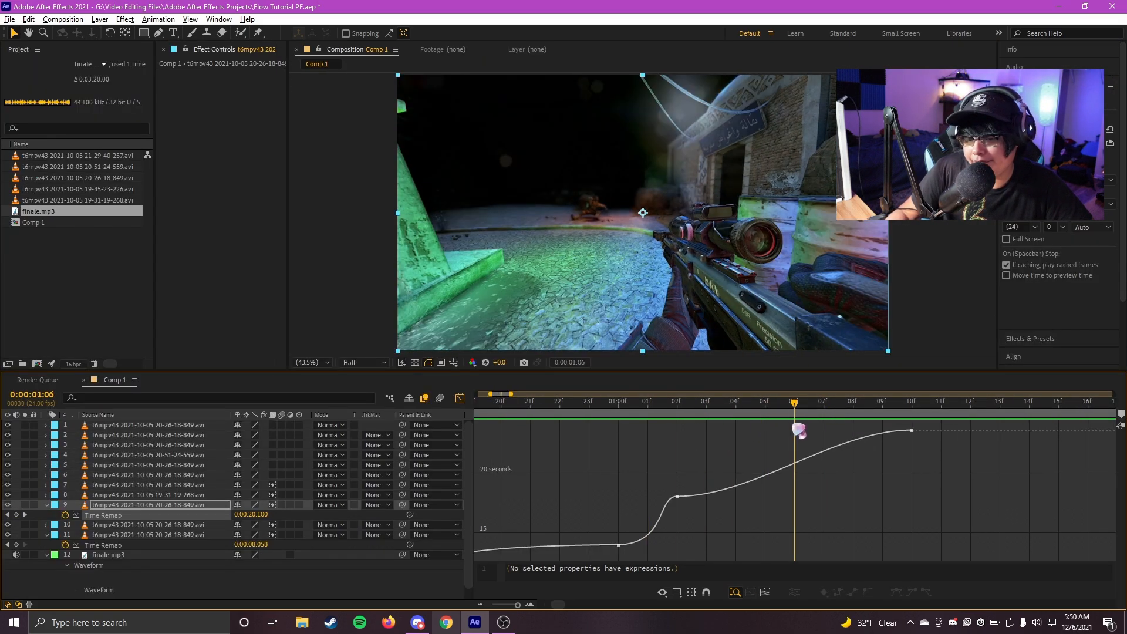
click(16, 514)
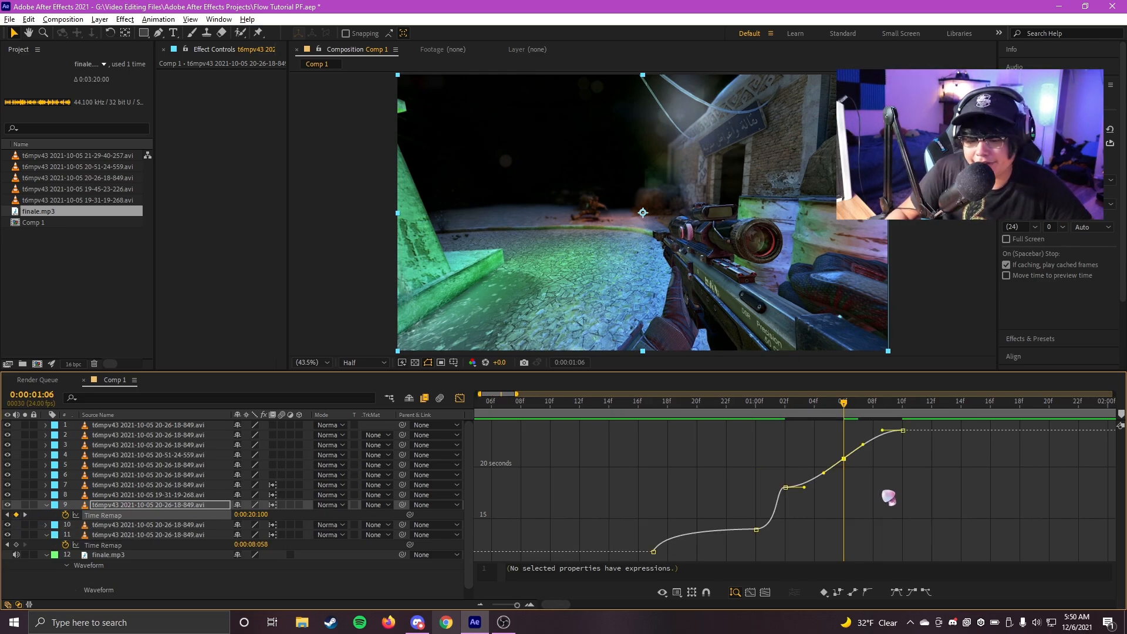
drag(810, 504, 858, 462)
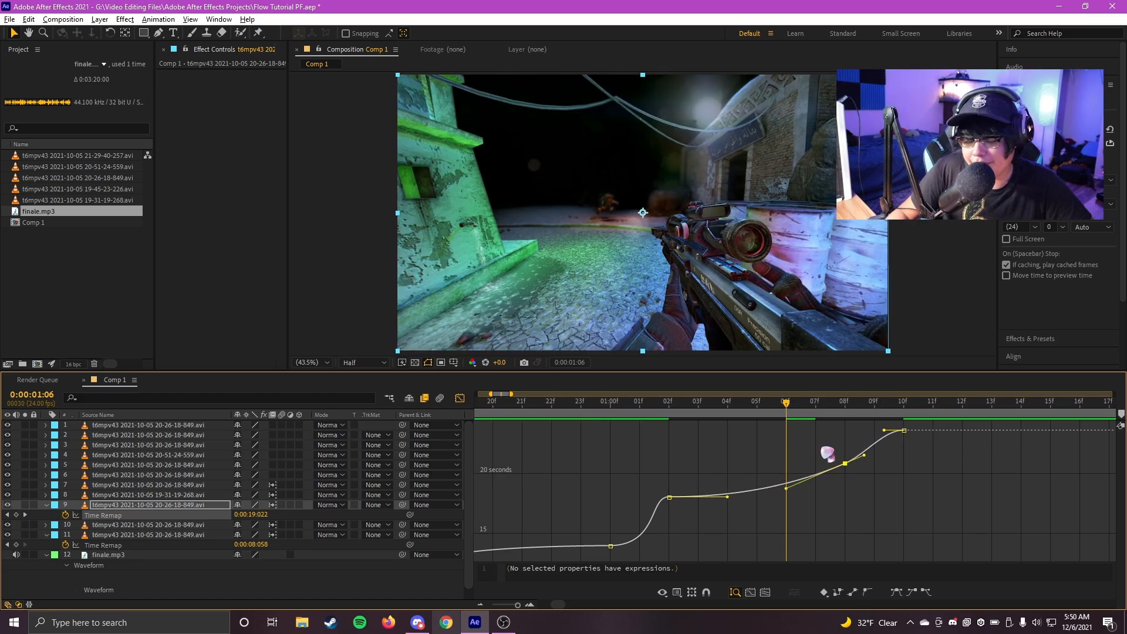
click(845, 413)
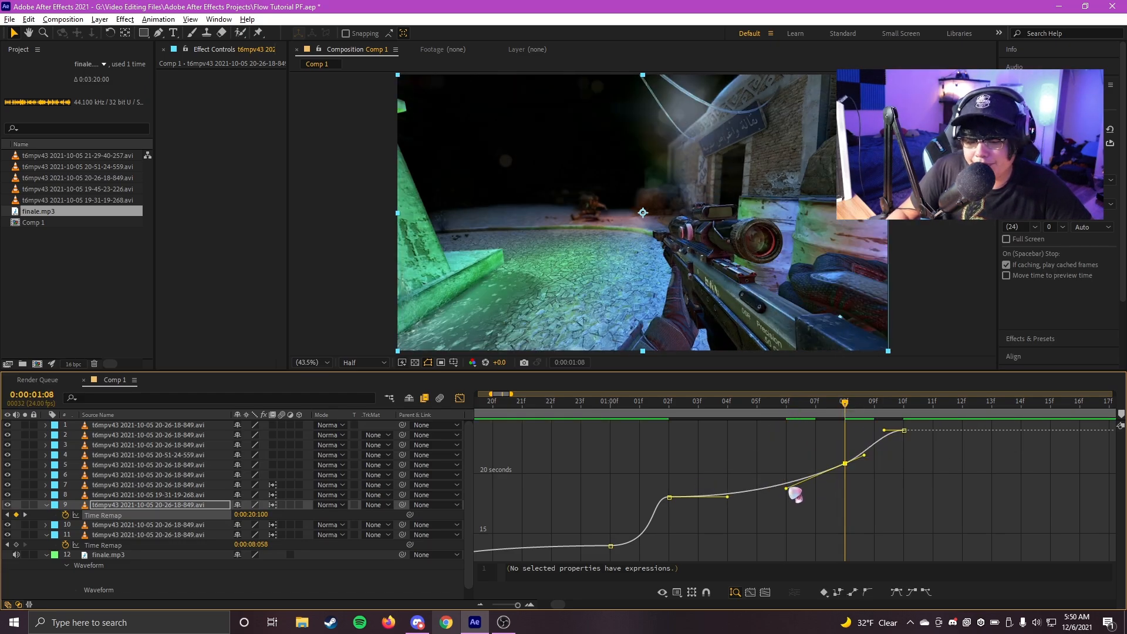
drag(774, 411, 845, 416)
drag(845, 464, 867, 464)
Shape the handles around the Time Remap keyframe at 0:00:01:02 into a steep ramp that levels off towards 0:00:01:09.
drag(843, 411, 700, 423)
drag(639, 479, 693, 529)
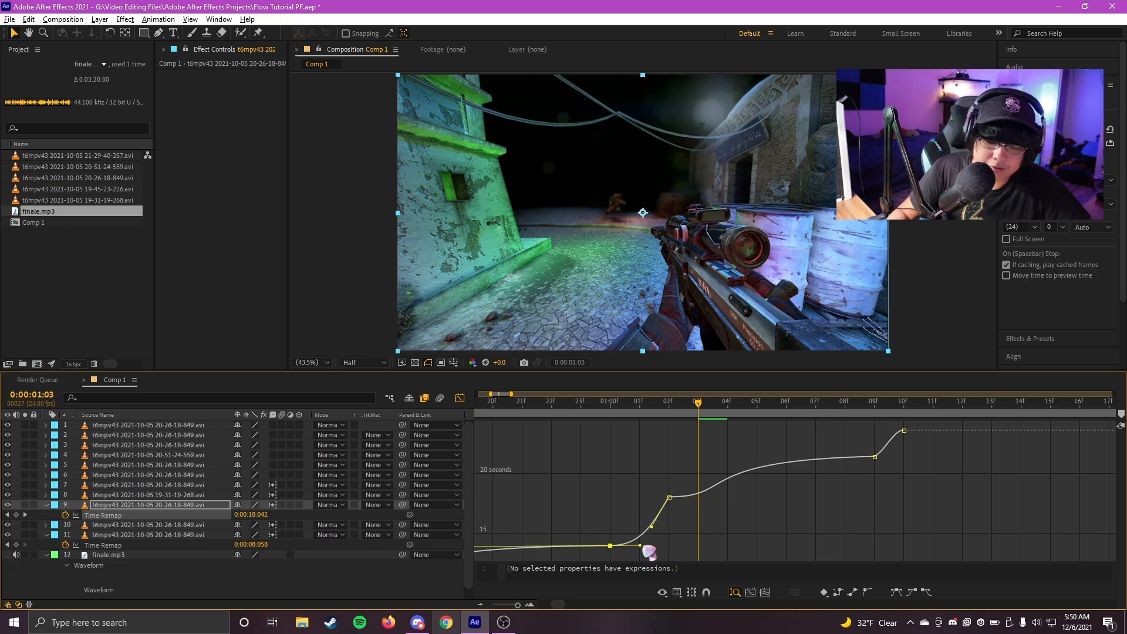
drag(635, 472, 738, 528)
drag(687, 472, 683, 470)
scroll(739, 492, right, 3)
scroll(706, 483, left, 2)
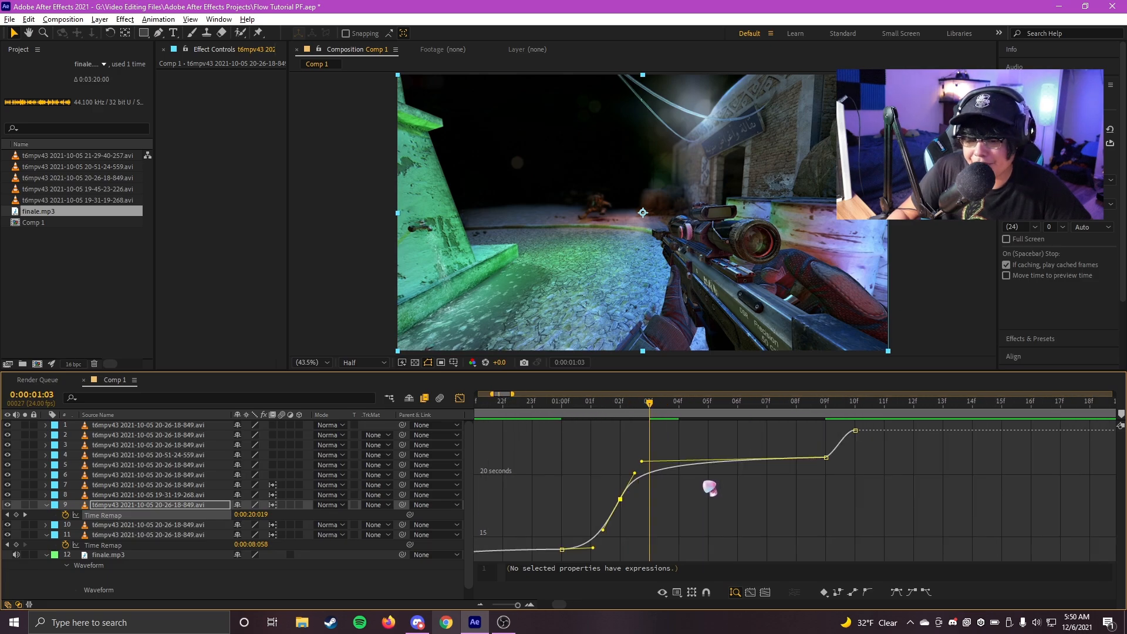
drag(642, 466, 639, 460)
scroll(780, 418, down, 2)
Preview the reshaped layer 9 speed curve with the music.
key(space)
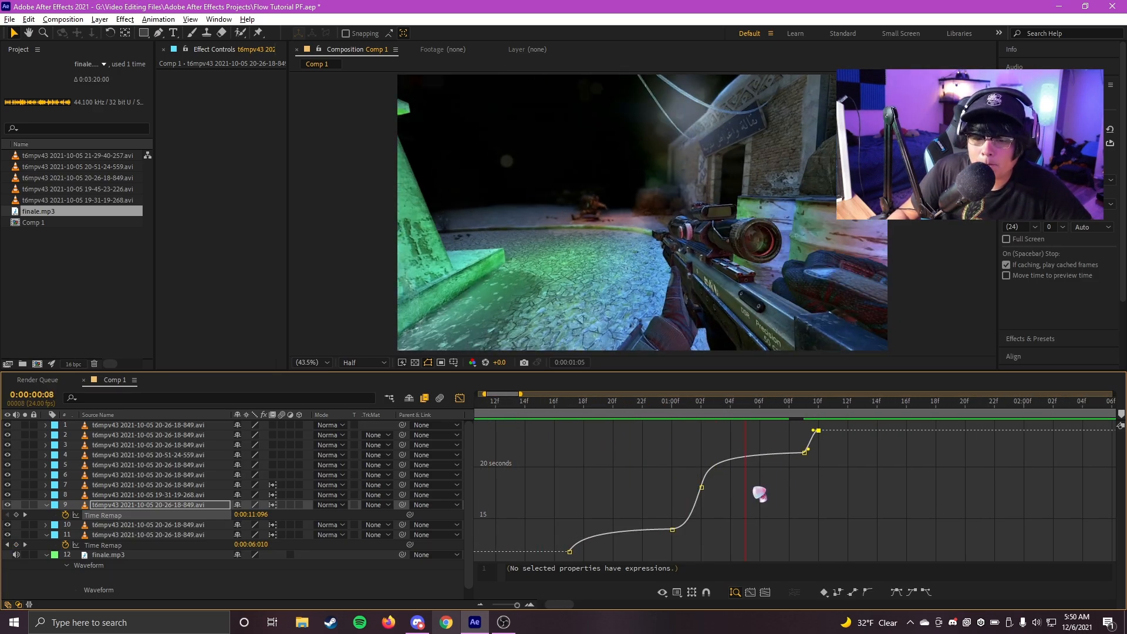
click(539, 403)
key(space)
Raise the Time Remap keyframe at 0:00:01:02 to 0:00:19:078 and tighten its outgoing handle.
click(648, 404)
scroll(661, 425, up, 1)
drag(661, 405, 675, 487)
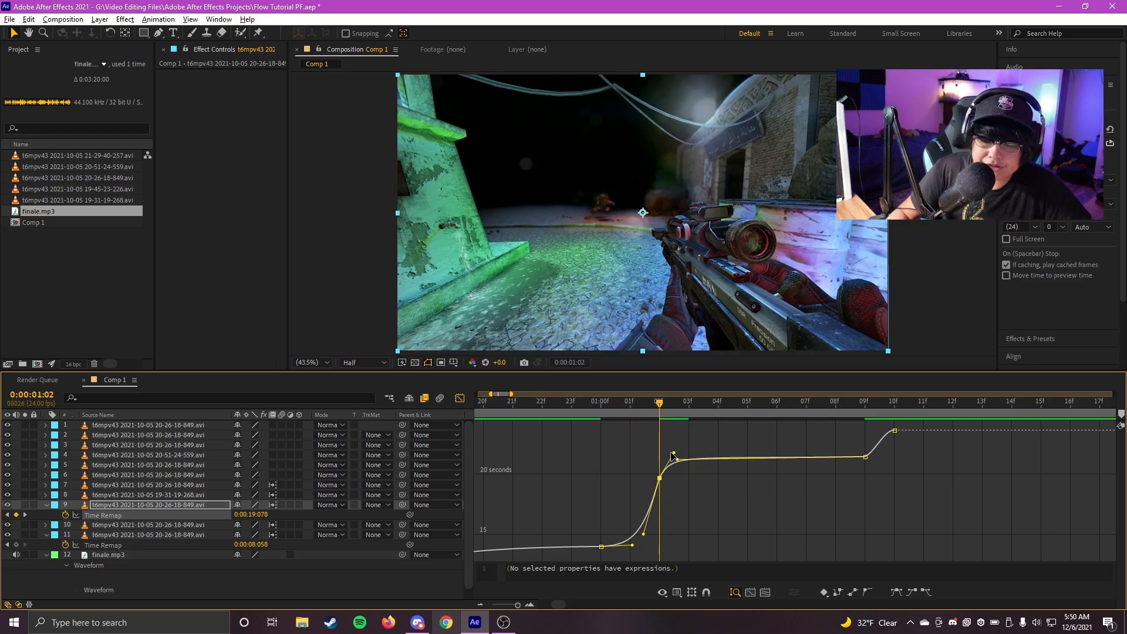
click(864, 405)
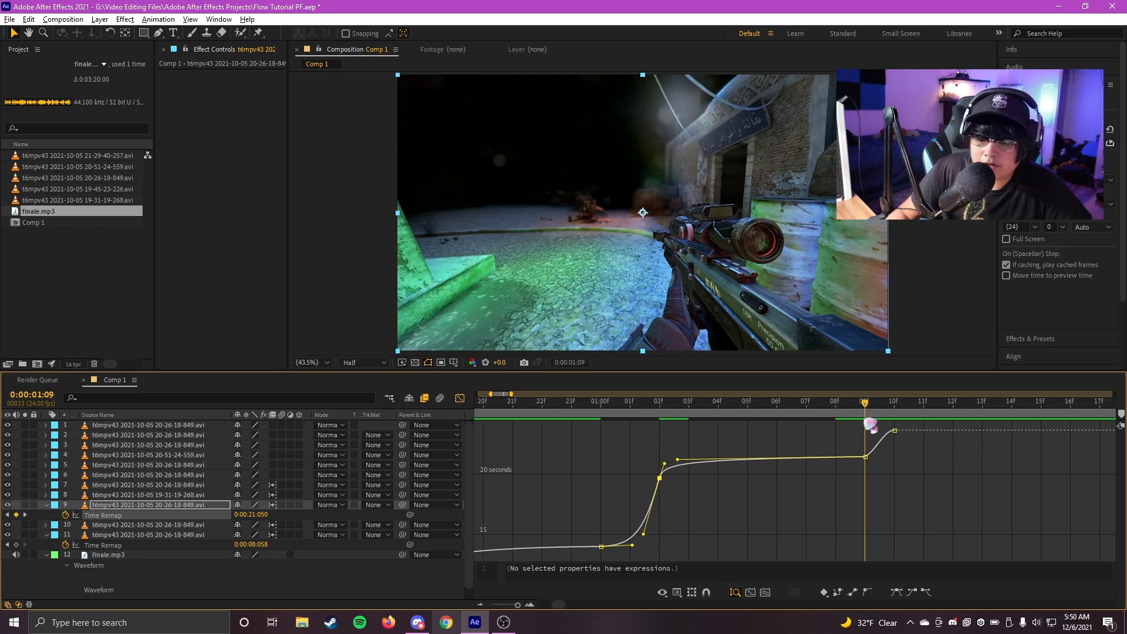
Extend the incoming handle of layer 9's Time Remap keyframe at 0:00:01:09 back to 0:00:01:02, levelling the curve's end.
click(866, 454)
drag(738, 412, 697, 417)
key(grave)
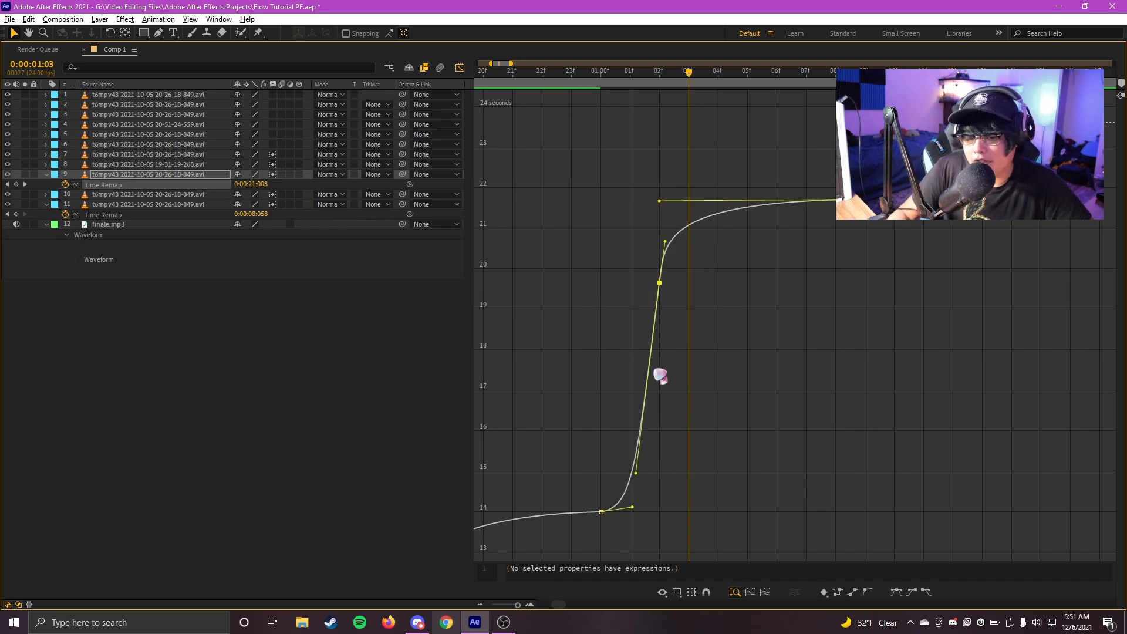
drag(614, 476, 589, 437)
key(grave)
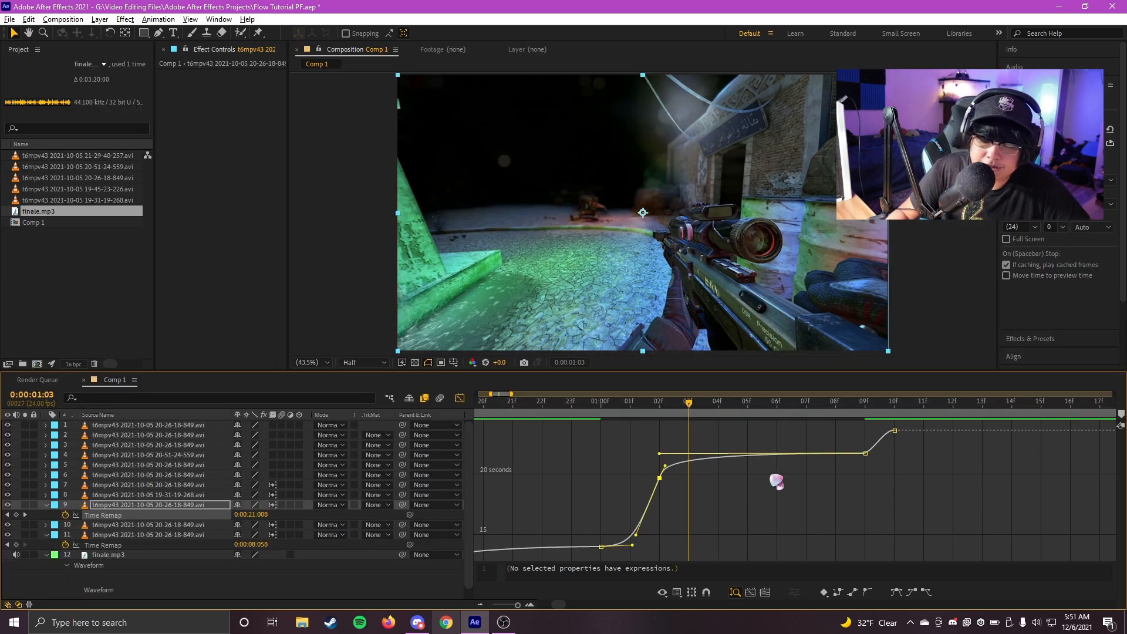
Adjust the incoming handle of the Time Remap keyframe at 0:00:01:02 into a smooth ramp and save the project.
key(ctrl+s)
drag(751, 521, 669, 452)
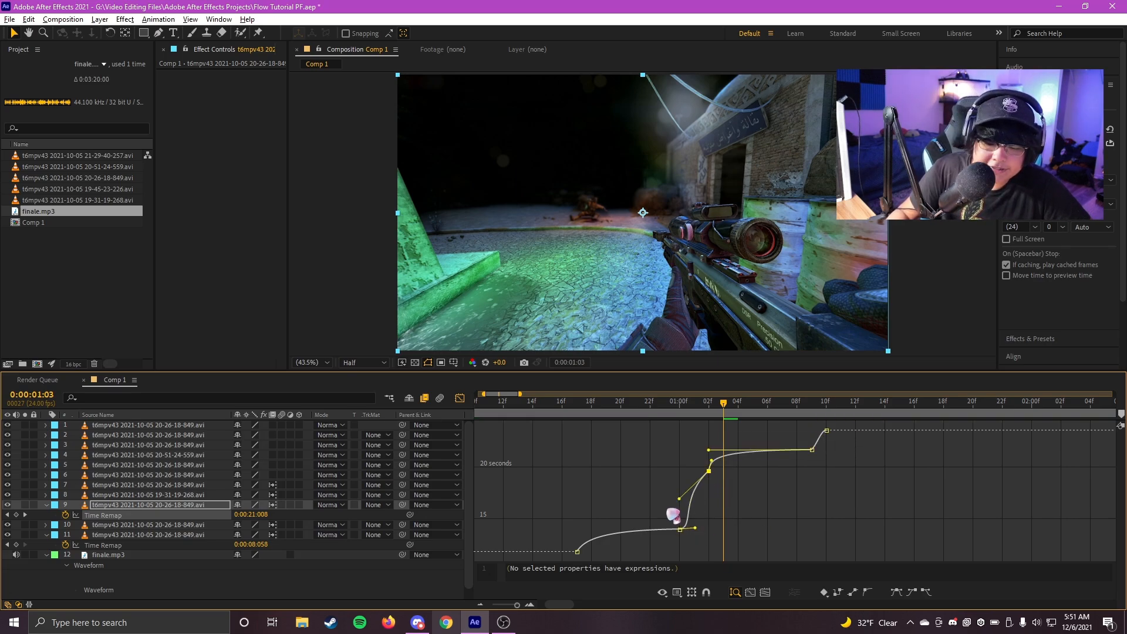
click(826, 509)
key(ctrl+s)
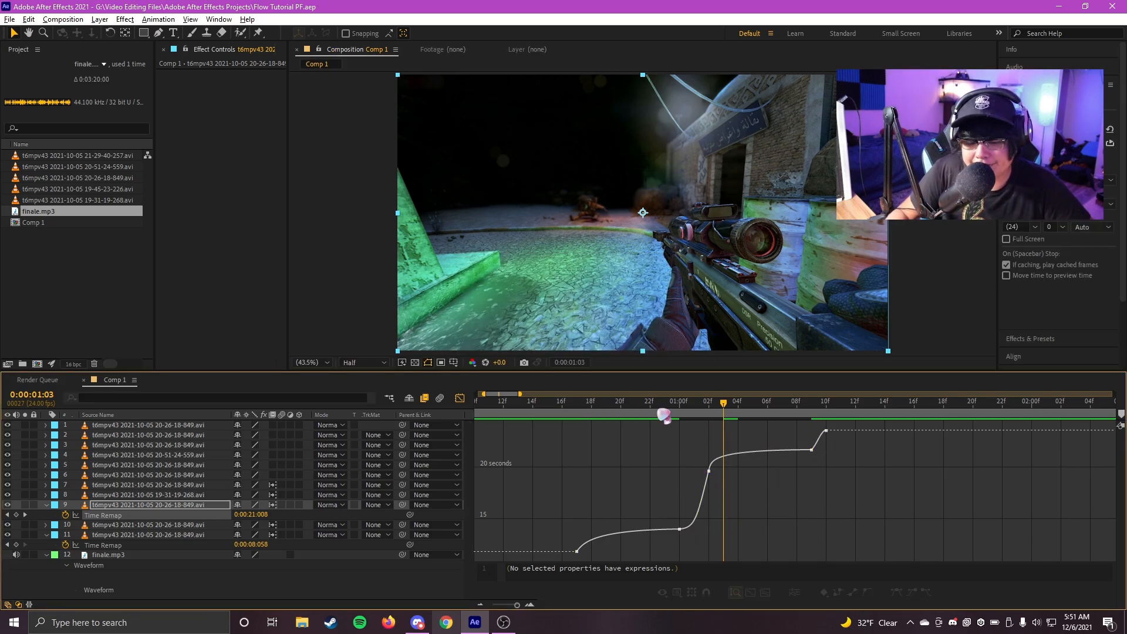
Preview the layer 9 speed curve with the music from near the composition's start.
click(518, 403)
drag(517, 402, 413, 415)
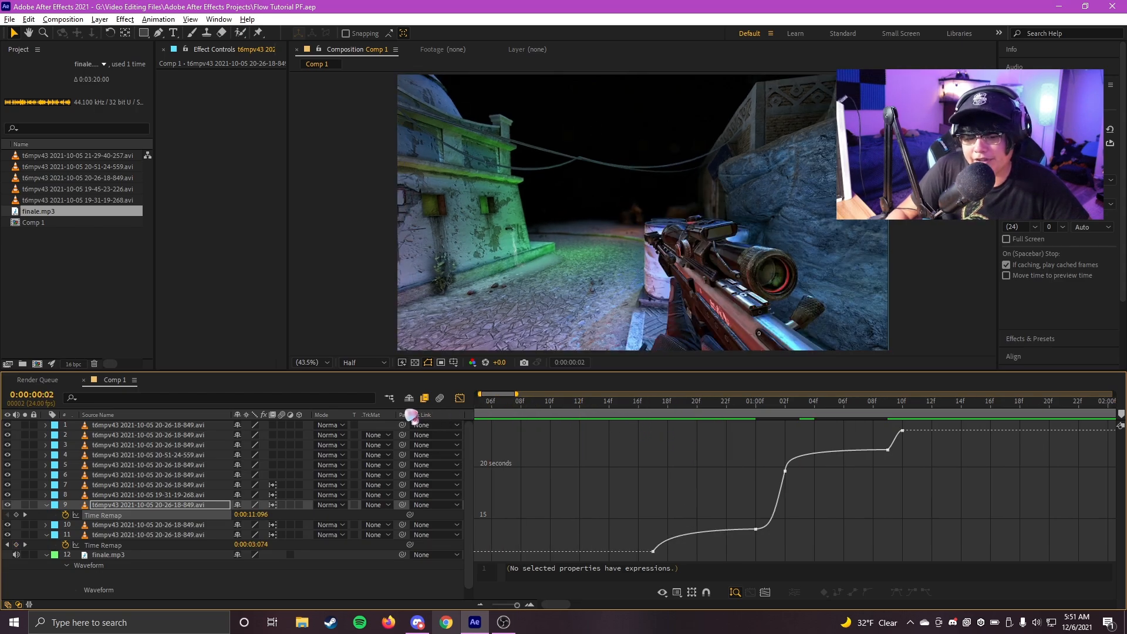
key(space)
Raise the Time Remap keyframe at 0:00:01:10 to 0:00:25:085 and shape the handles from 0:00:01:09 into a steep final ramp.
scroll(805, 474, down, 3)
scroll(805, 474, right, 3)
scroll(656, 455, left, 1)
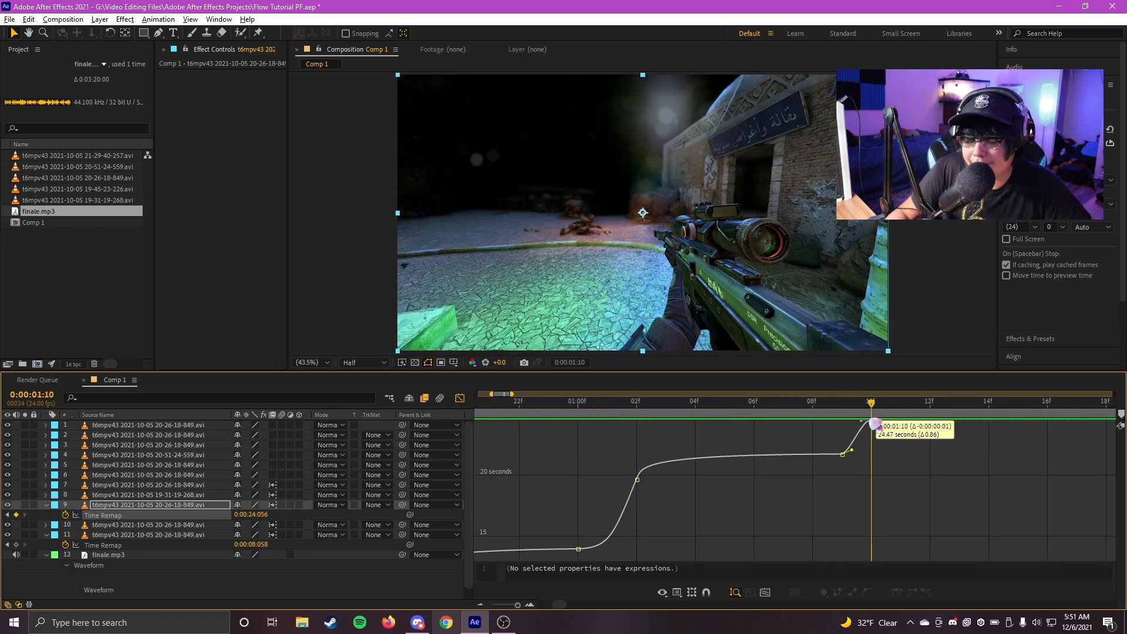
drag(871, 429, 871, 406)
scroll(855, 450, down, 1)
scroll(855, 450, right, 3)
scroll(763, 434, up, 2)
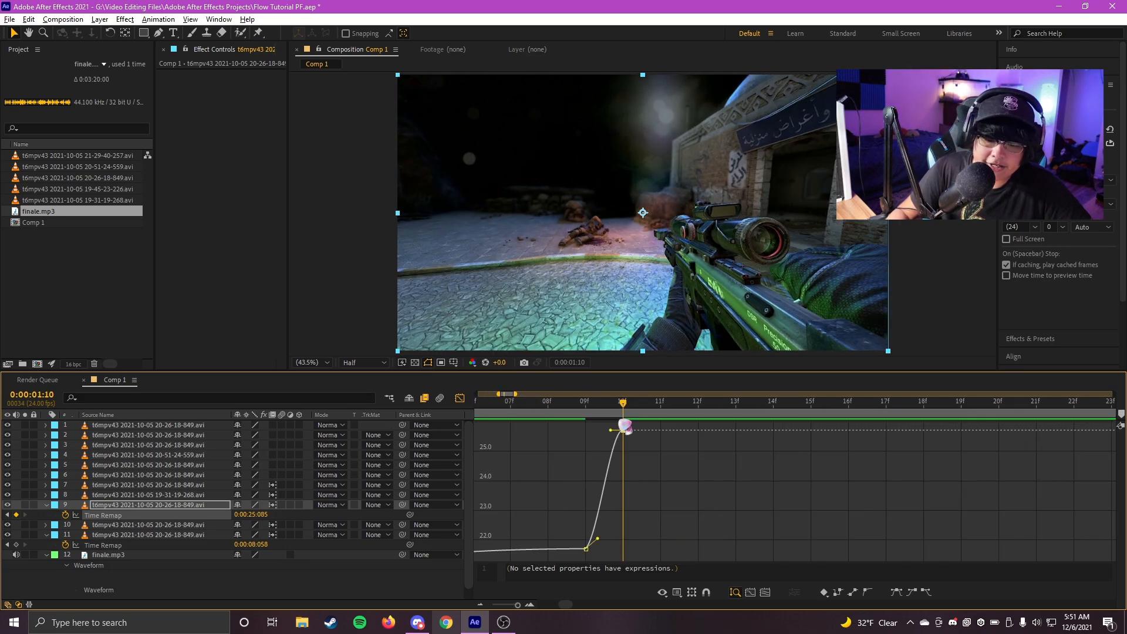
click(586, 548)
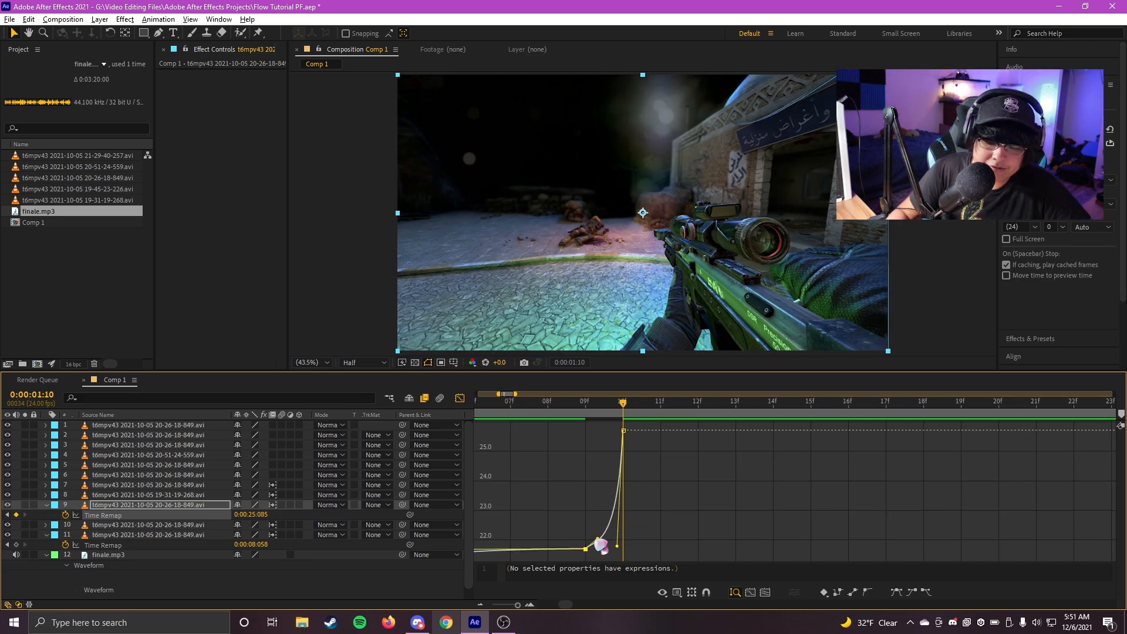
drag(547, 511, 912, 463)
Preview layer 9 with the steeper ending ramp.
drag(576, 407, 501, 410)
drag(745, 453, 671, 444)
key(space)
click(611, 404)
Lower the Time Remap keyframe at 0:00:01:02 to about 18 seconds, lengthen its outgoing handle and shorten the 0:00:01:09 incoming handle to about 0:00:01:04.
scroll(616, 426, down, 3)
scroll(668, 483, up, 2)
click(642, 408)
drag(581, 493, 580, 505)
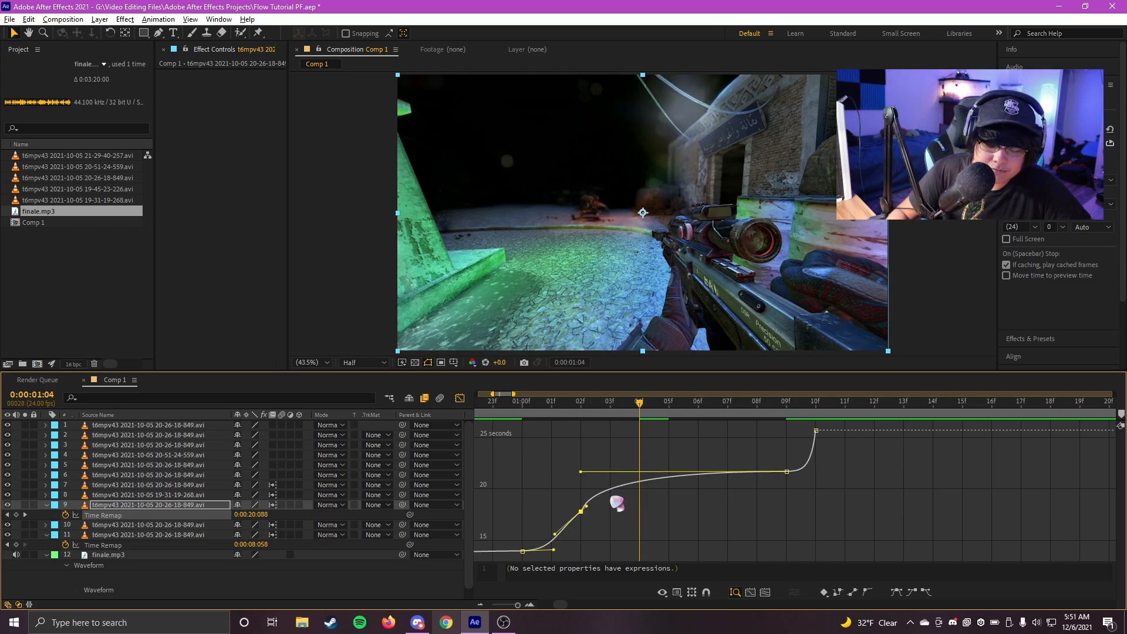
drag(614, 503, 619, 501)
key(grave)
drag(663, 445, 575, 359)
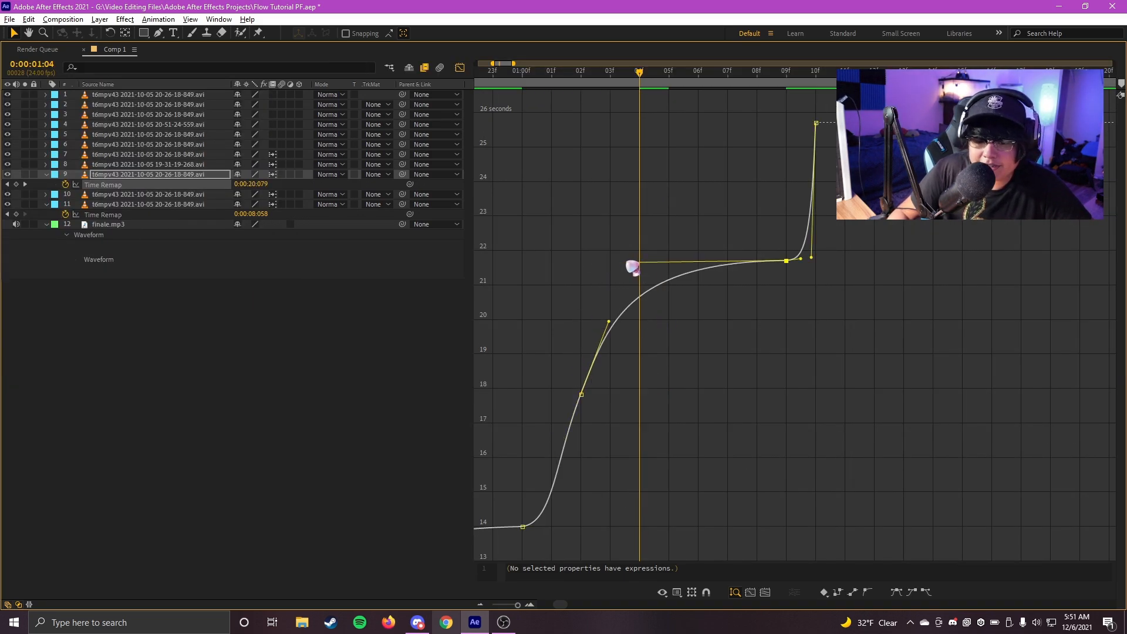
key(grave)
Preview the softened layer 9 curve with the music from the composition's start and save the project.
key(space)
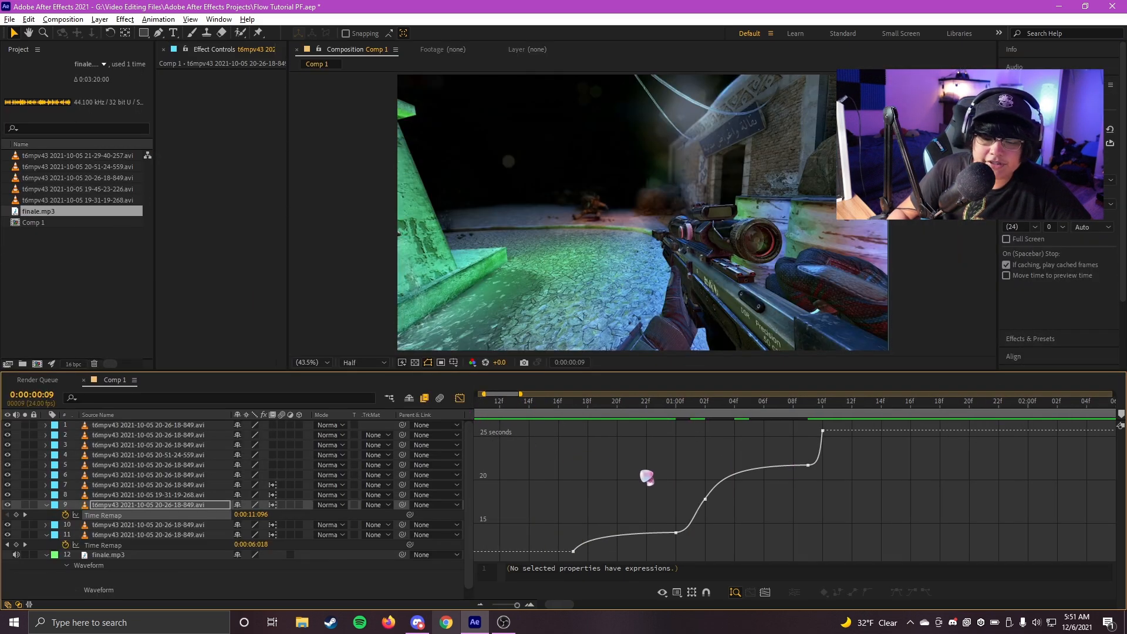
drag(656, 471, 601, 468)
scroll(669, 453, down, 1)
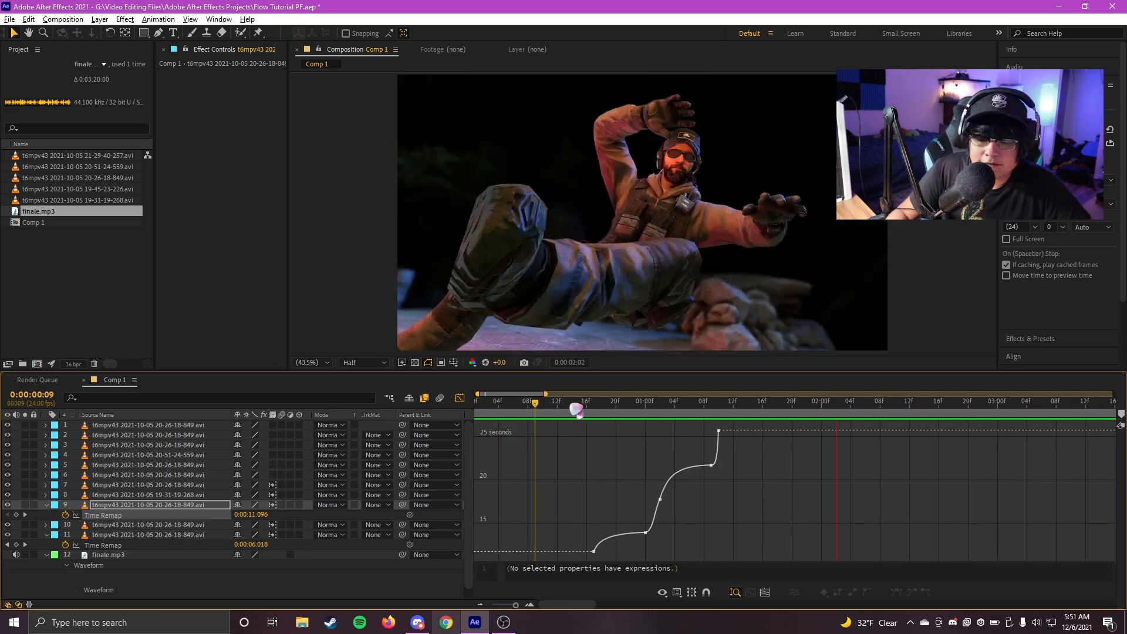
drag(570, 402, 397, 412)
key(ctrl+s)
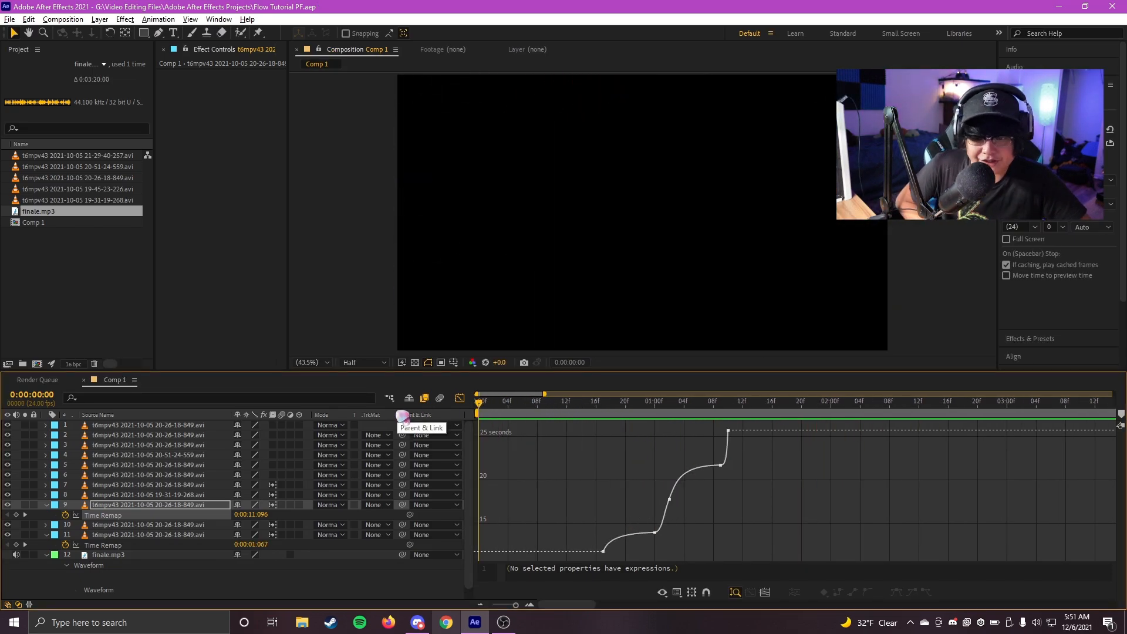
drag(559, 422, 410, 437)
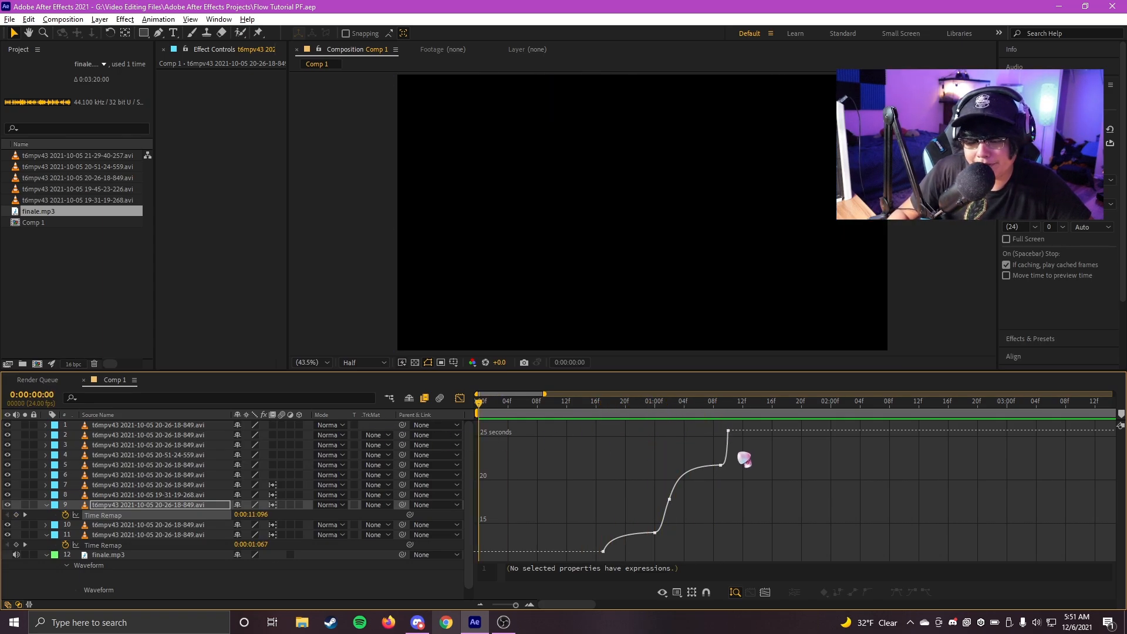
drag(560, 416, 446, 419)
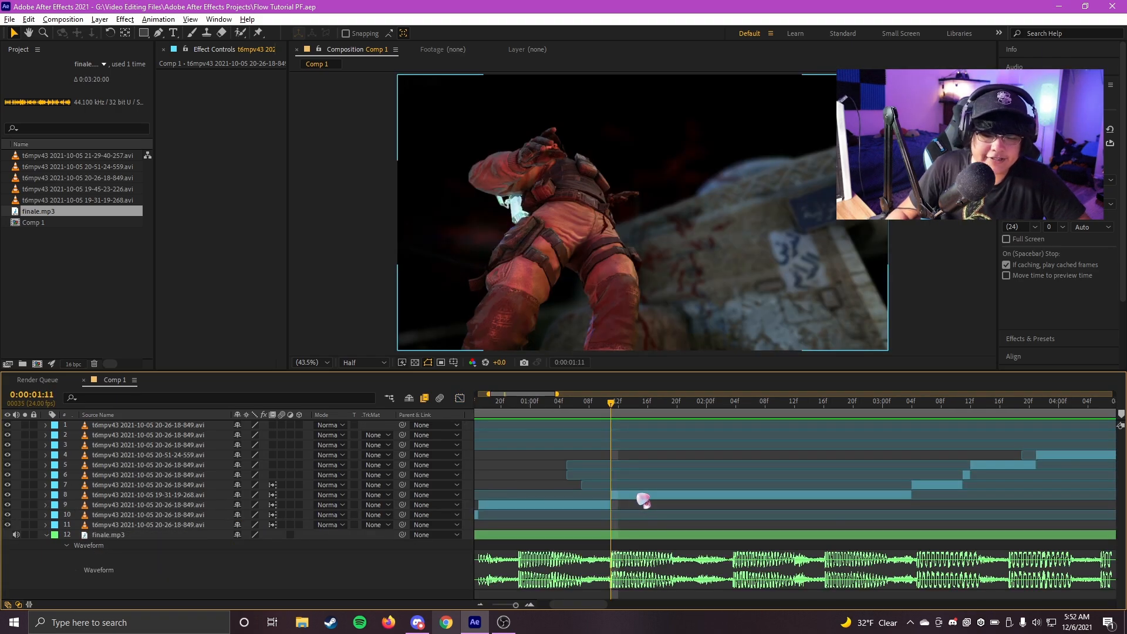
Enable time remapping on layer 8 and add a Time Remap keyframe at its start, 0:00:01:11.
click(641, 496)
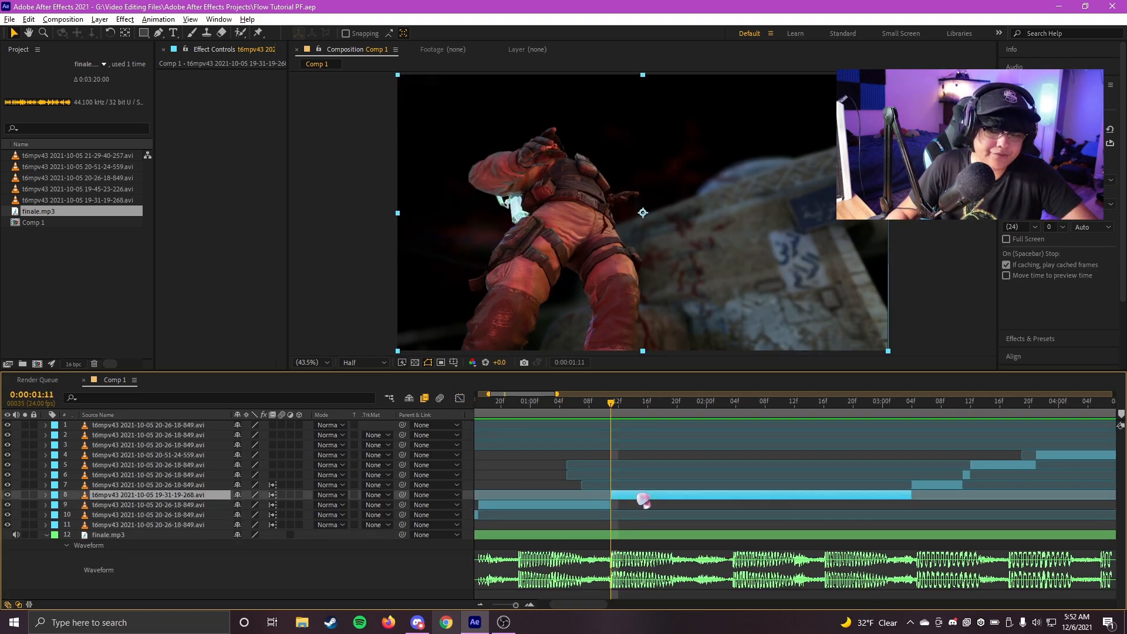
key(ctrl+alt+t)
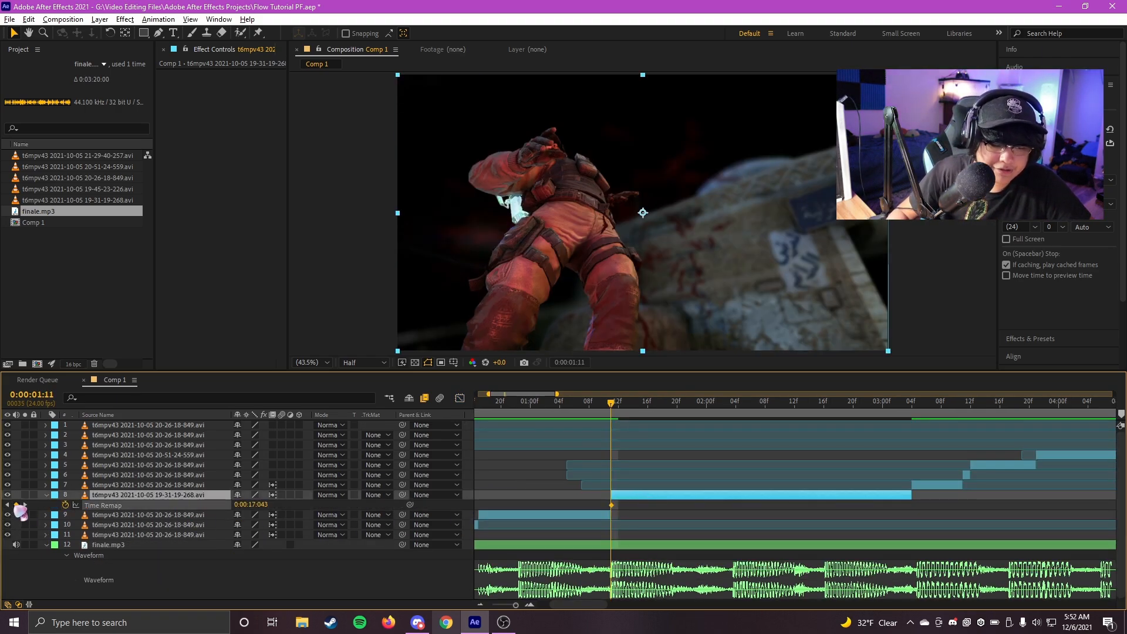
drag(634, 503, 573, 512)
Preview the layer 8 clip against the music to judge which footage plays up to its end.
key(space)
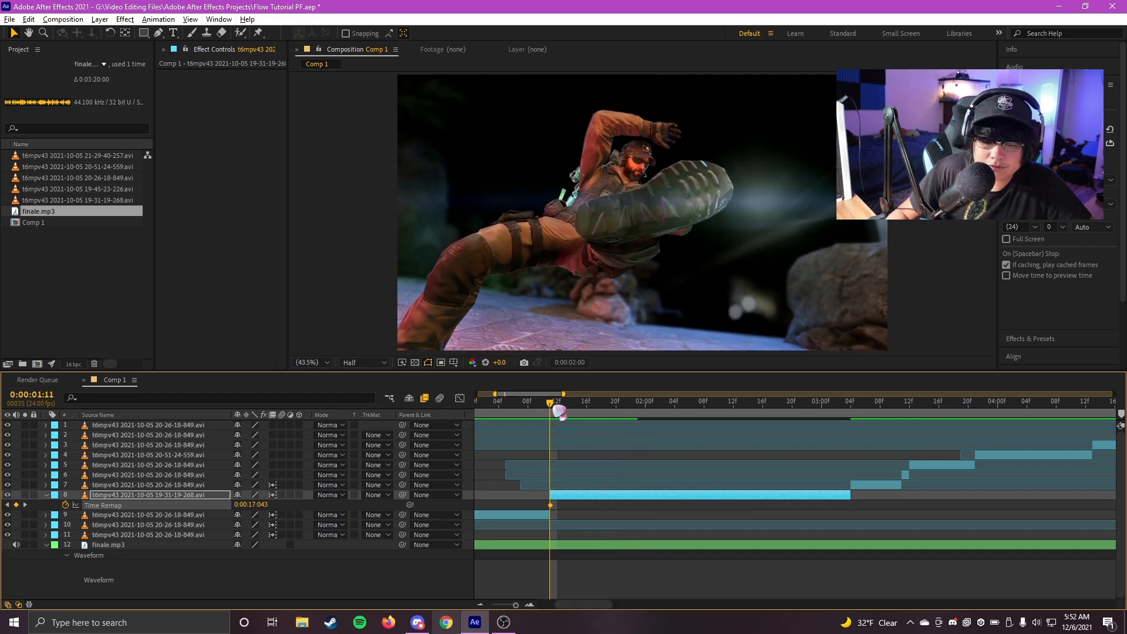
click(557, 405)
drag(702, 492, 614, 502)
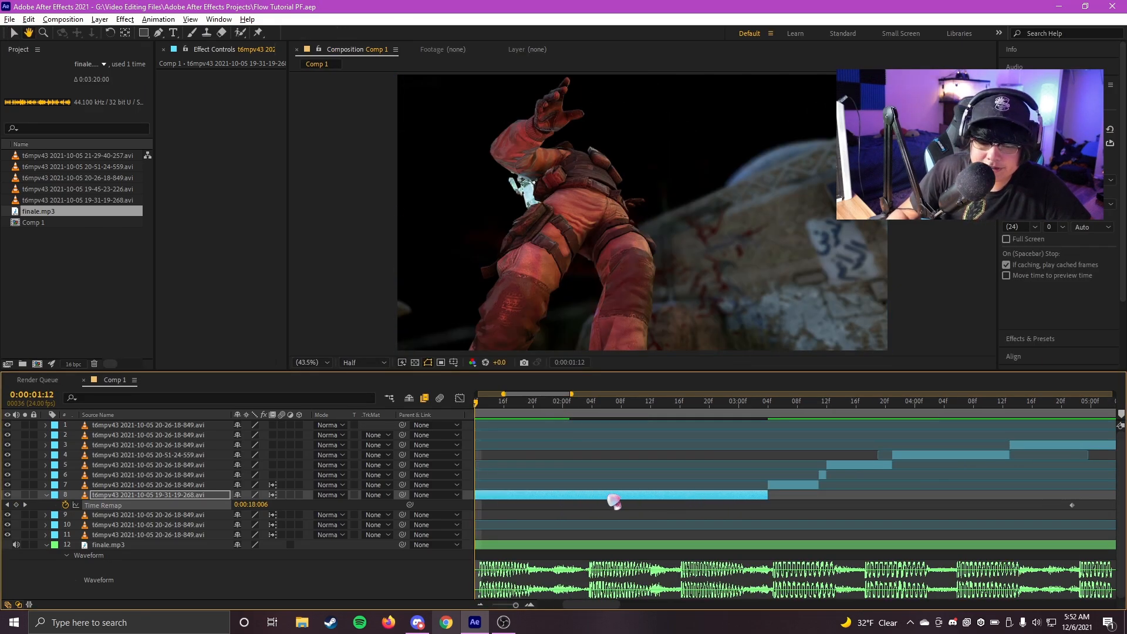
key(minus)
key(space)
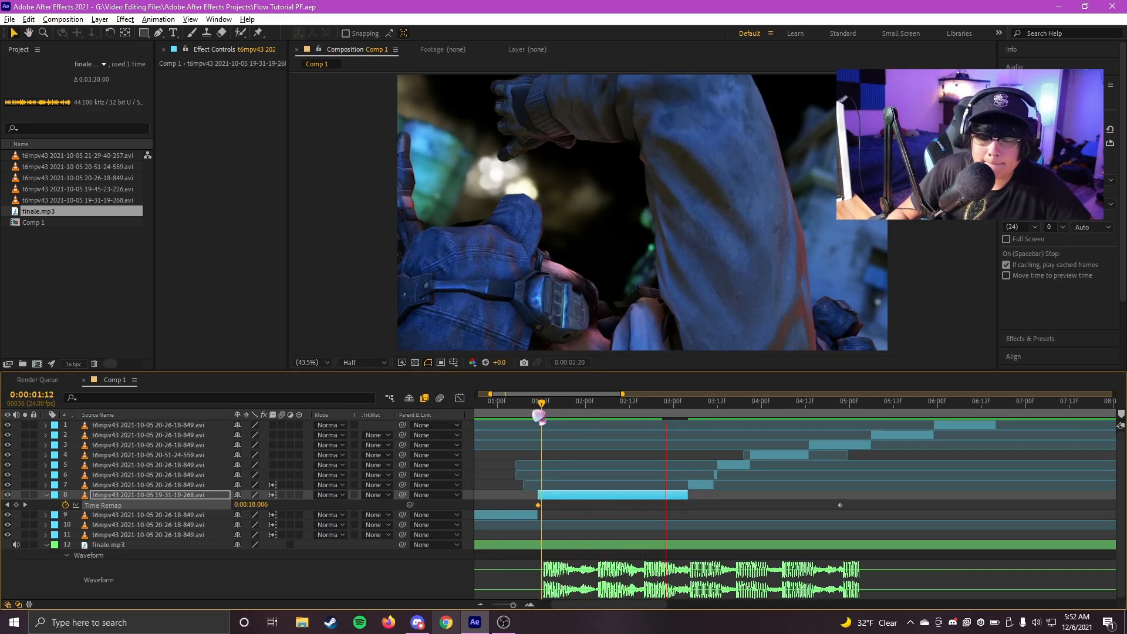
key(space)
key(equal)
key(minus)
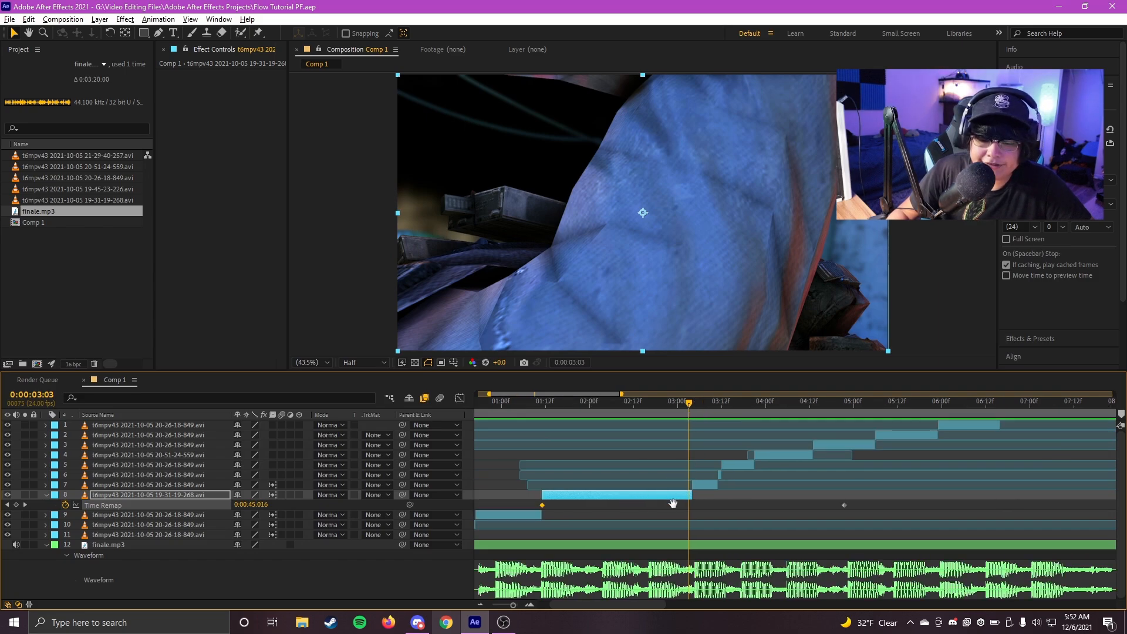
click(537, 402)
key(space)
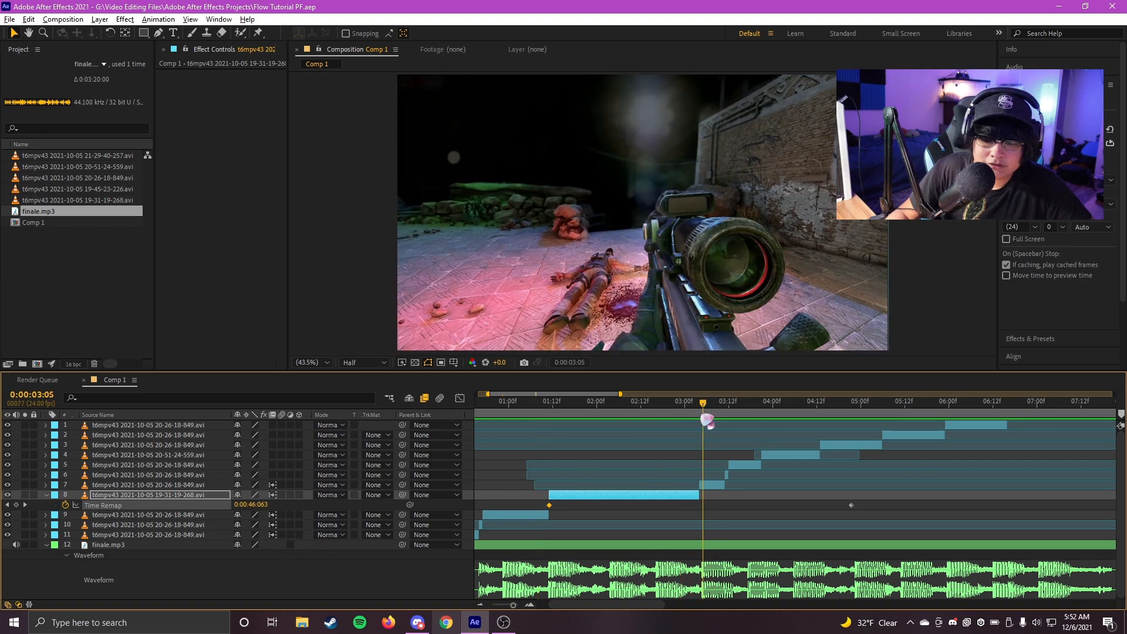
Set layer 8's Time Remap value at 0:00:03:03 to 0:01:00:067.
key(space)
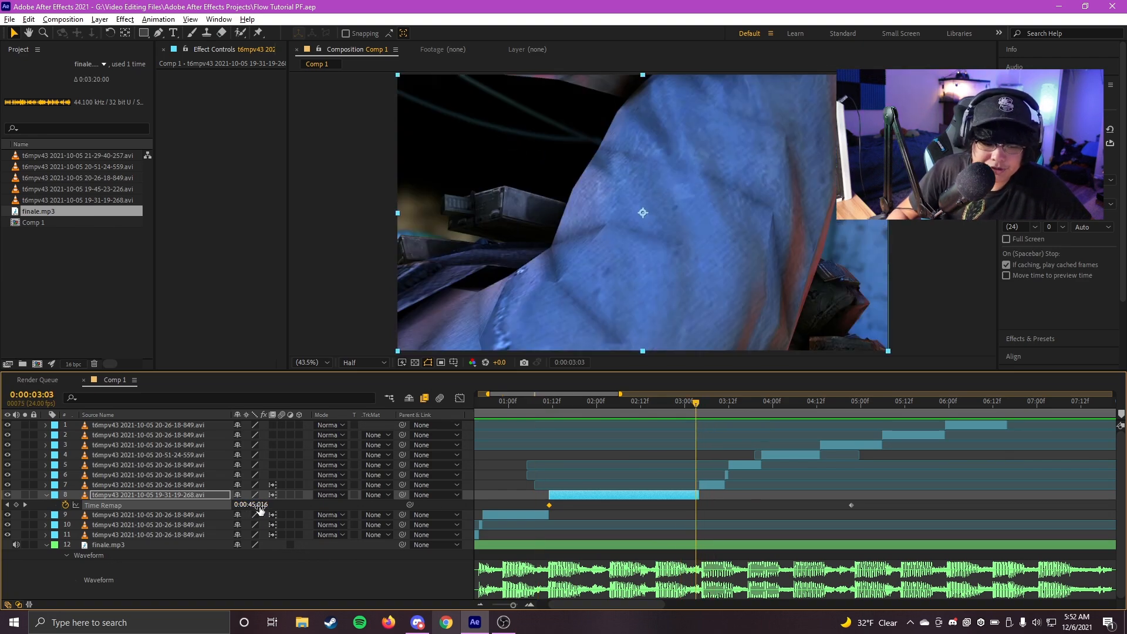
drag(260, 503, 473, 504)
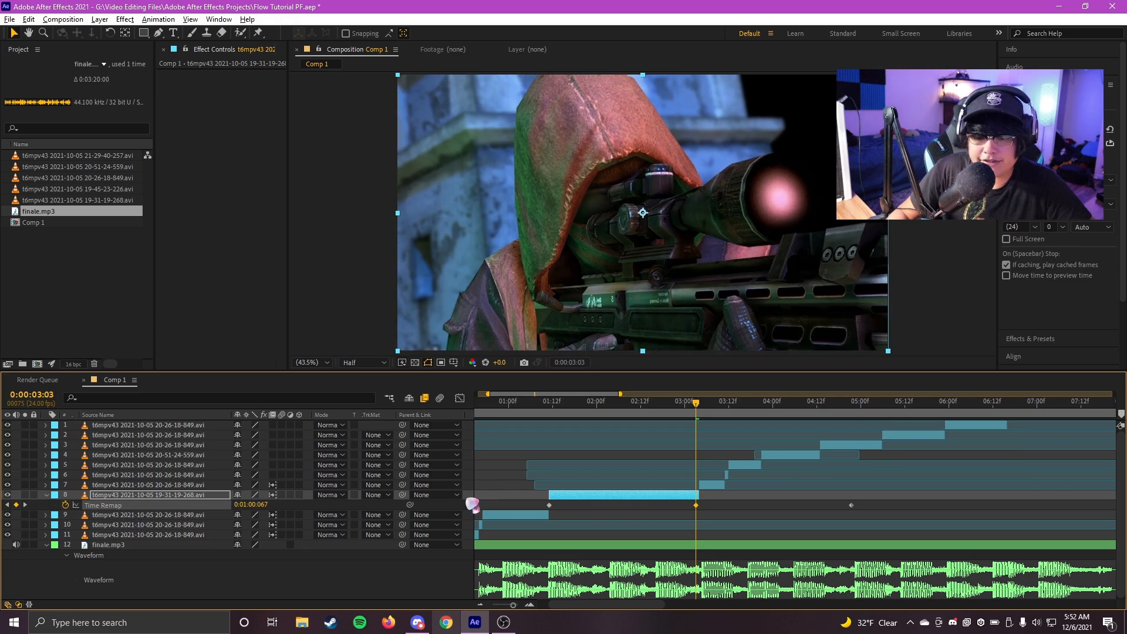
Preview the composition from its start through the sped-up layer 8 clip.
key(minus)
key(minus)
key(Home)
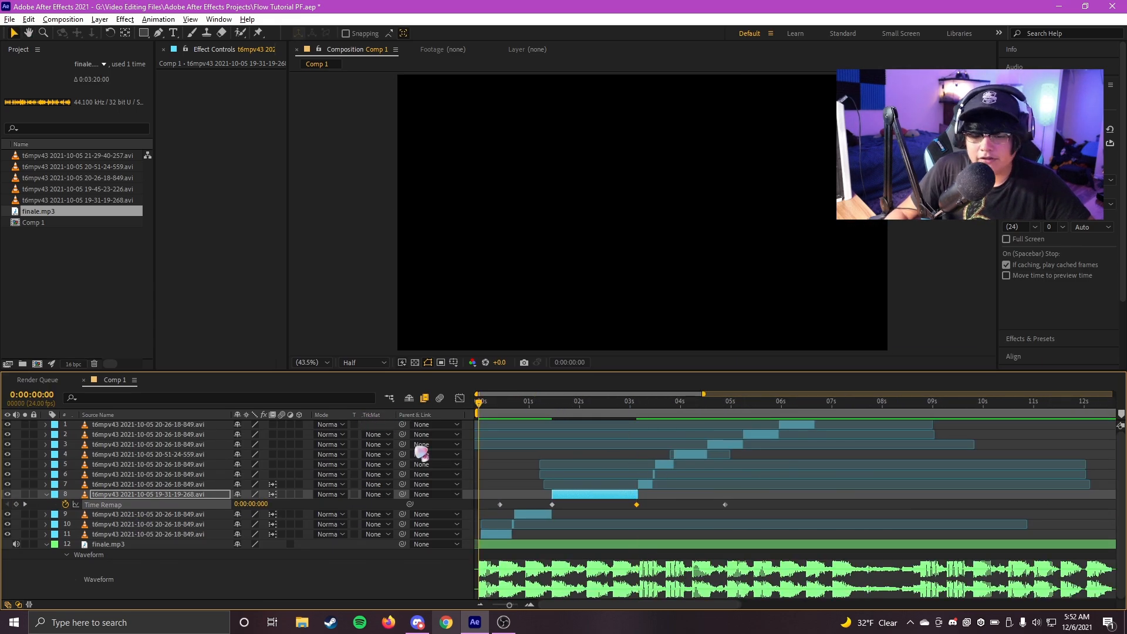
key(space)
key(equal)
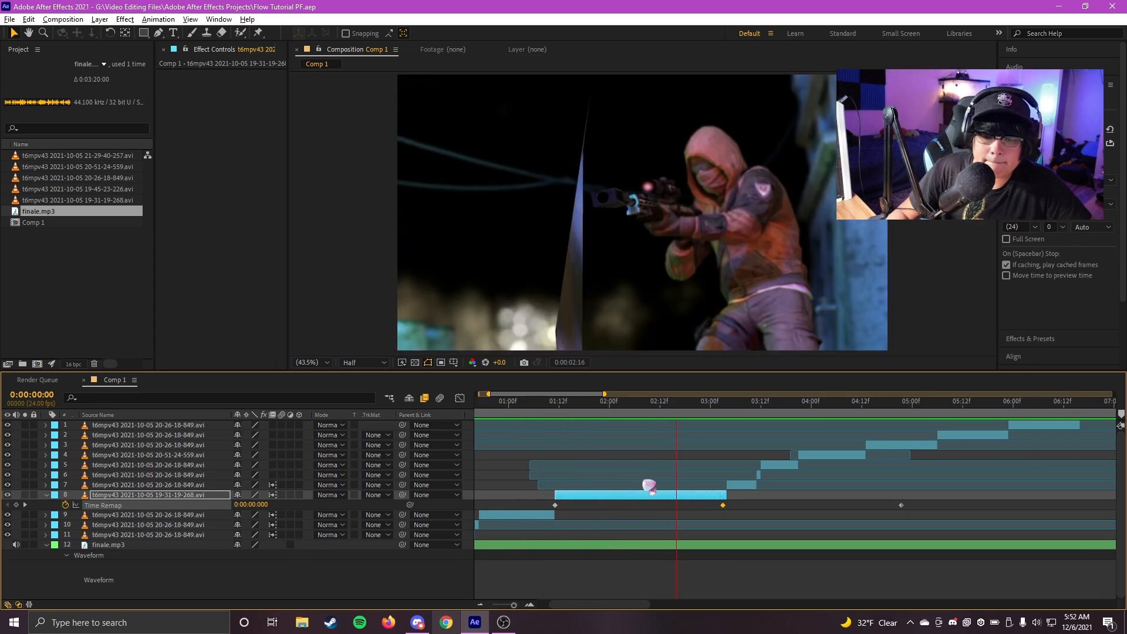
Set layer 8's Time Remap keyframe at 0:00:01:11 to 0:00:14:091.
key(space)
key(equal)
drag(239, 504, 107, 523)
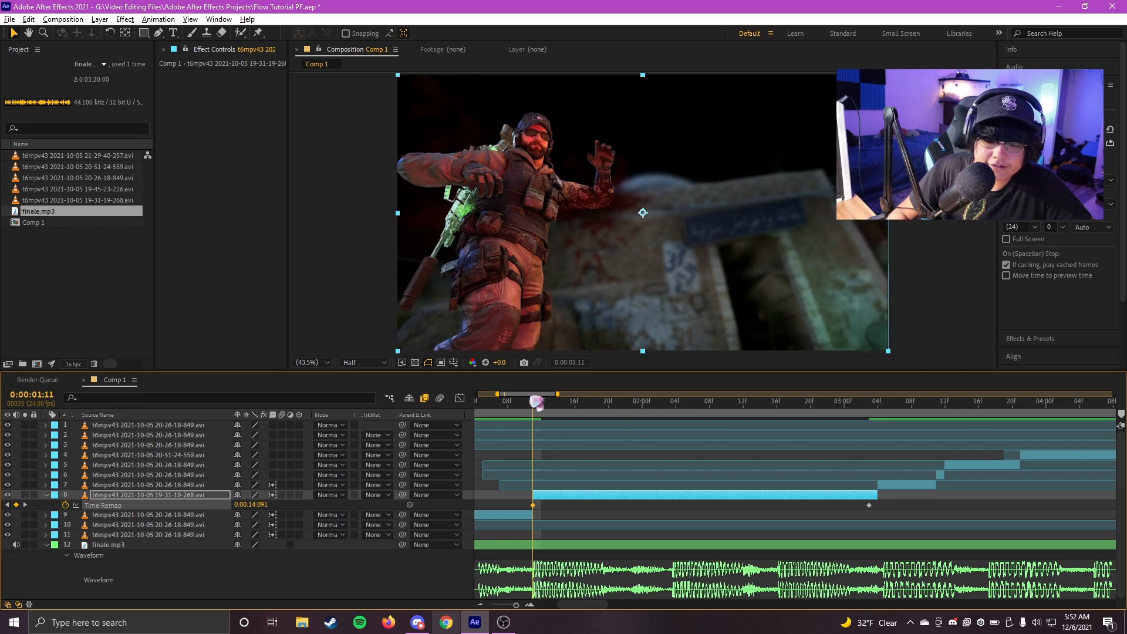
Examine the layer 8 section of the timeline against the finale.mp3 waveform and save the project.
scroll(536, 402, down, 5)
scroll(570, 469, down, 3)
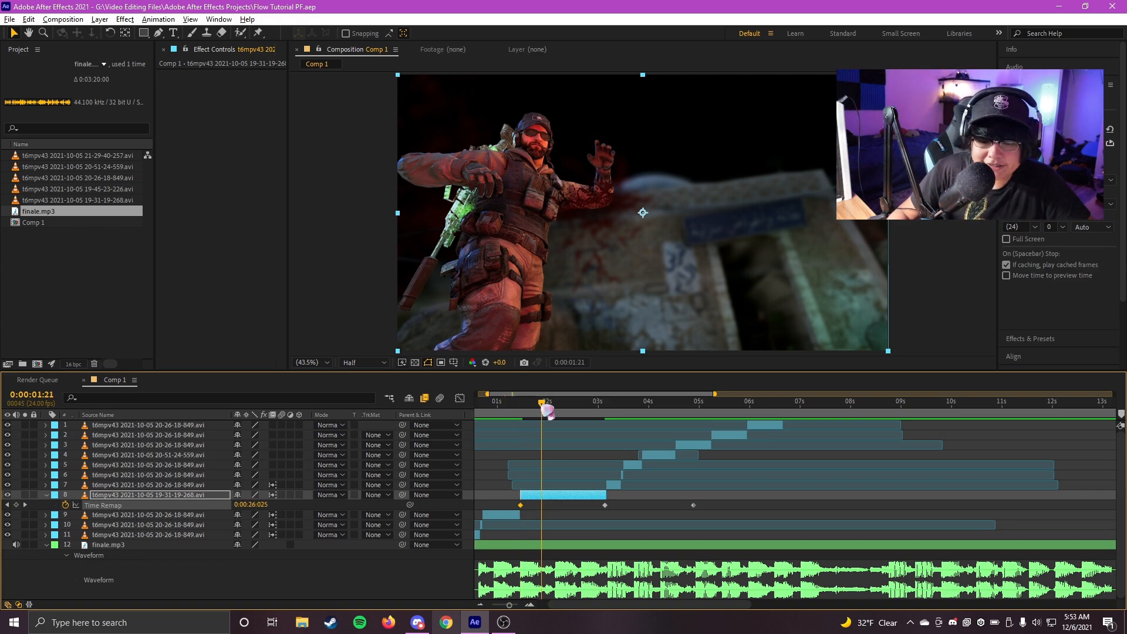
scroll(583, 458, left, 2)
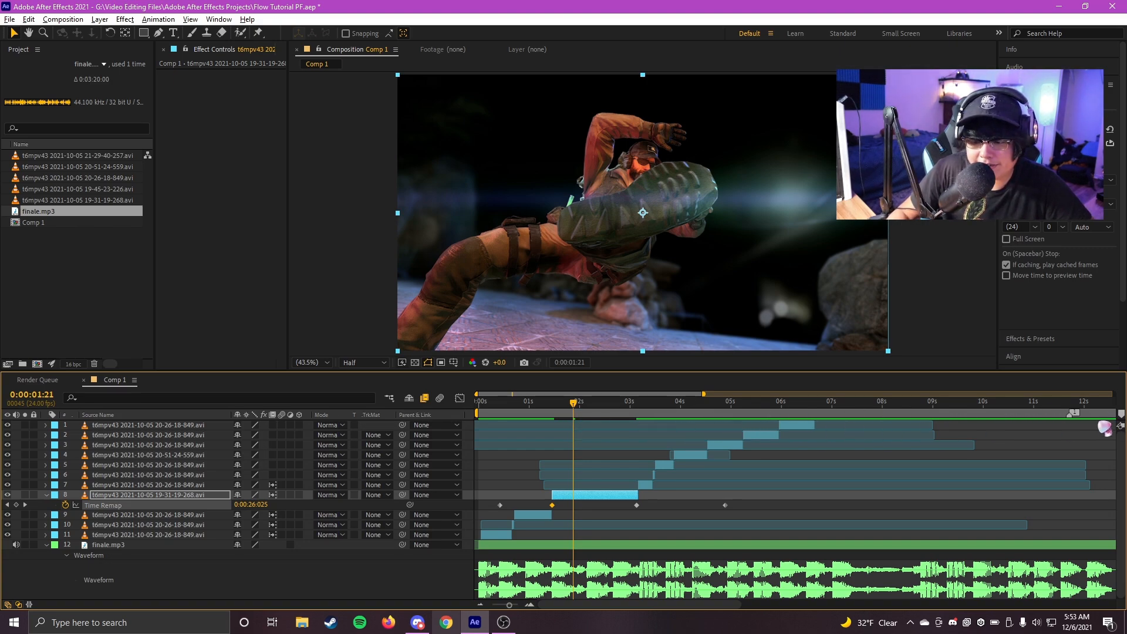
click(107, 546)
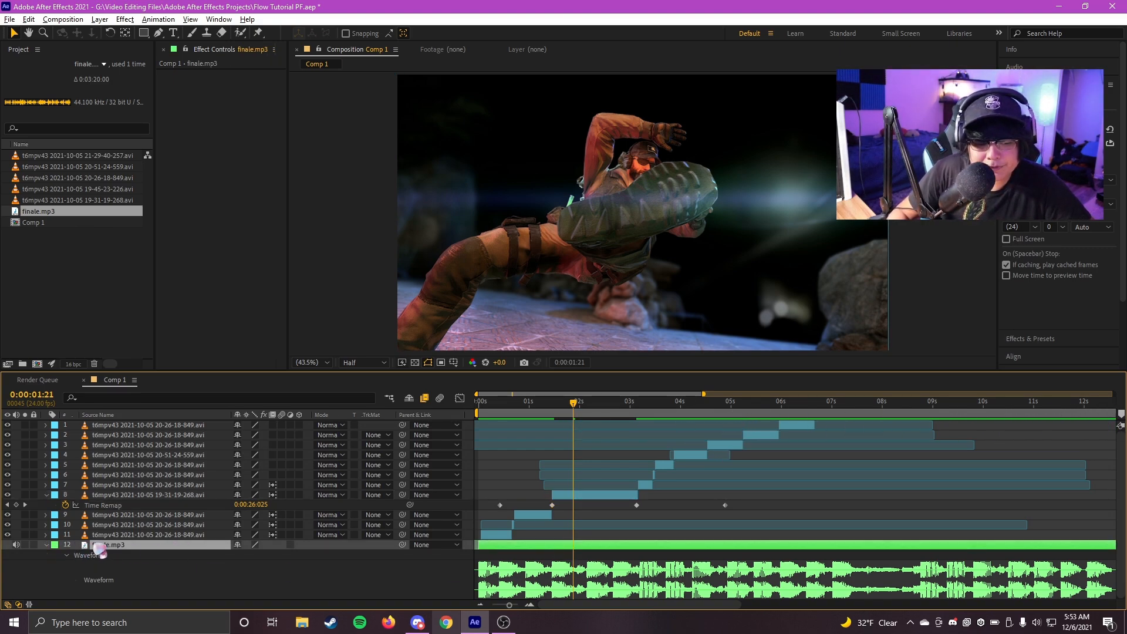
click(576, 502)
scroll(606, 510, up, 2)
drag(579, 403, 476, 406)
click(545, 405)
key(ctrl+s)
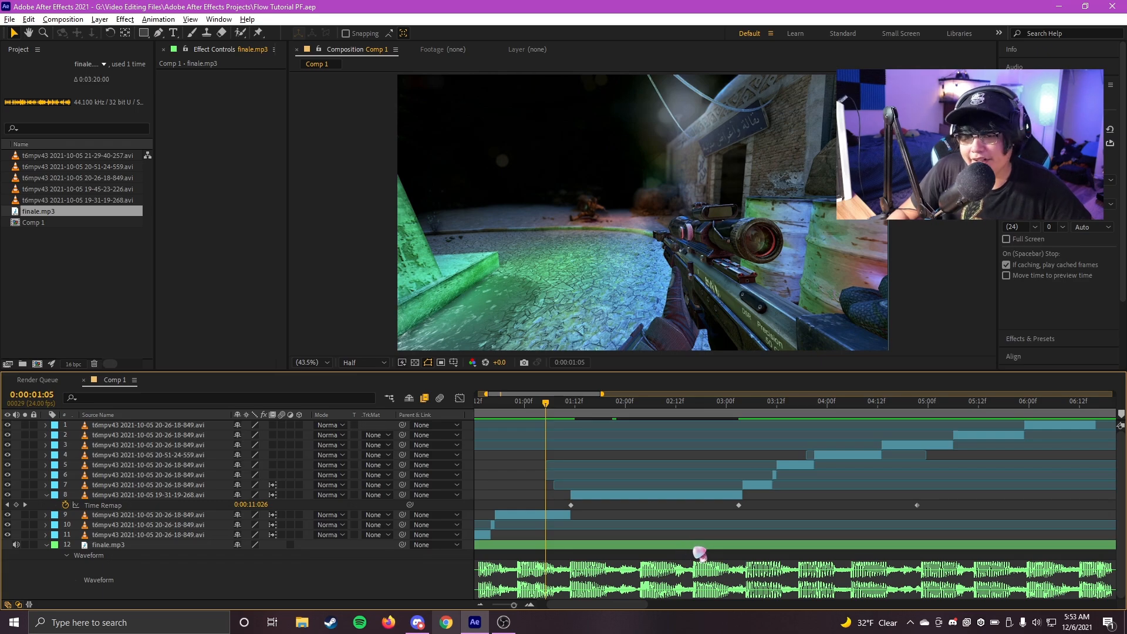
Add a Time Remap keyframe to layer 8 at 0:00:02:03, on the beat in the finale.mp3 waveform.
click(691, 552)
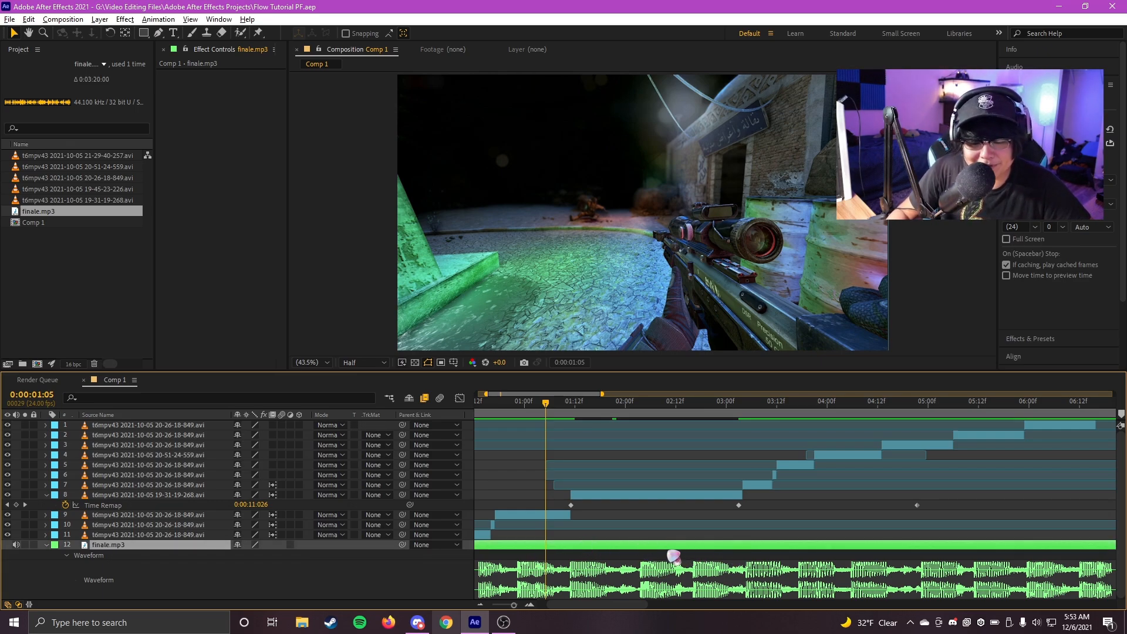
scroll(638, 497, up, 2)
click(510, 419)
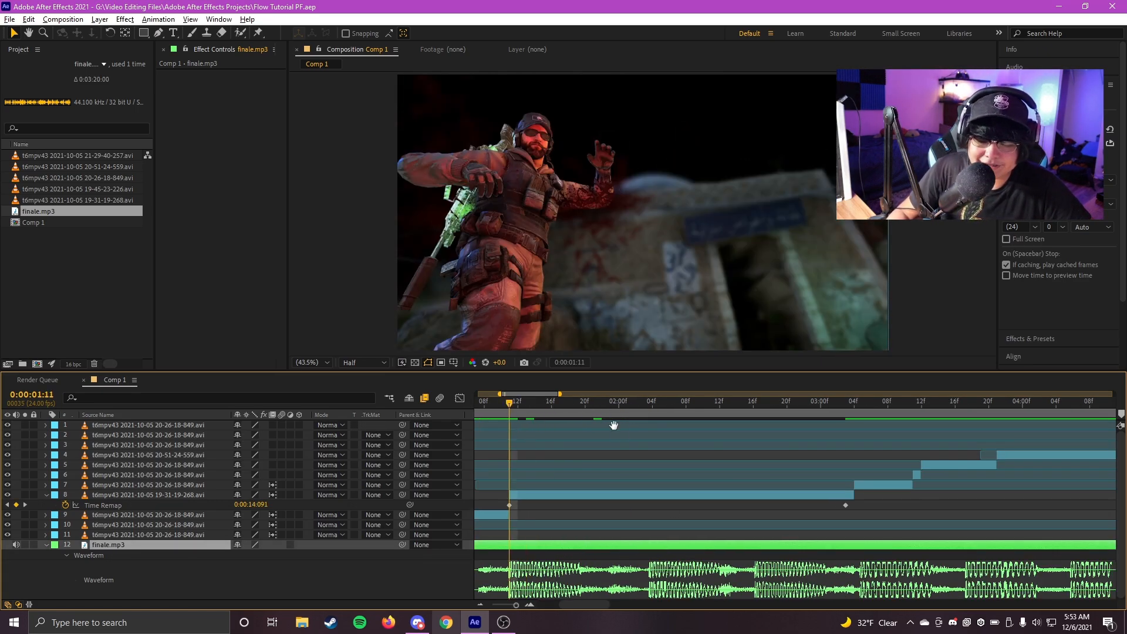
key(space)
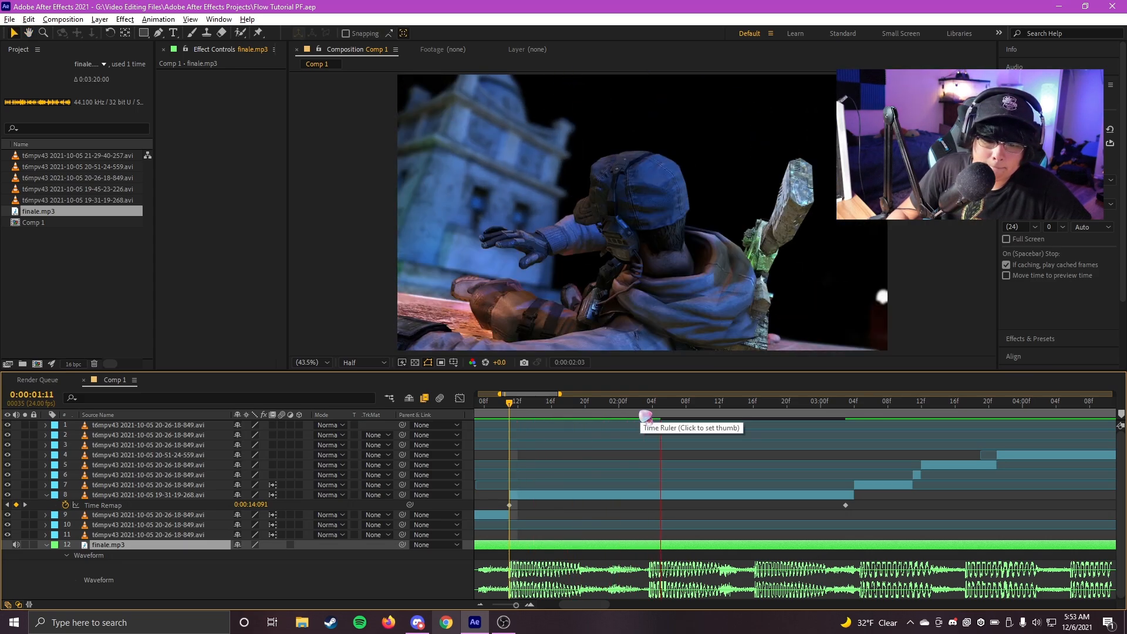
click(646, 405)
click(16, 505)
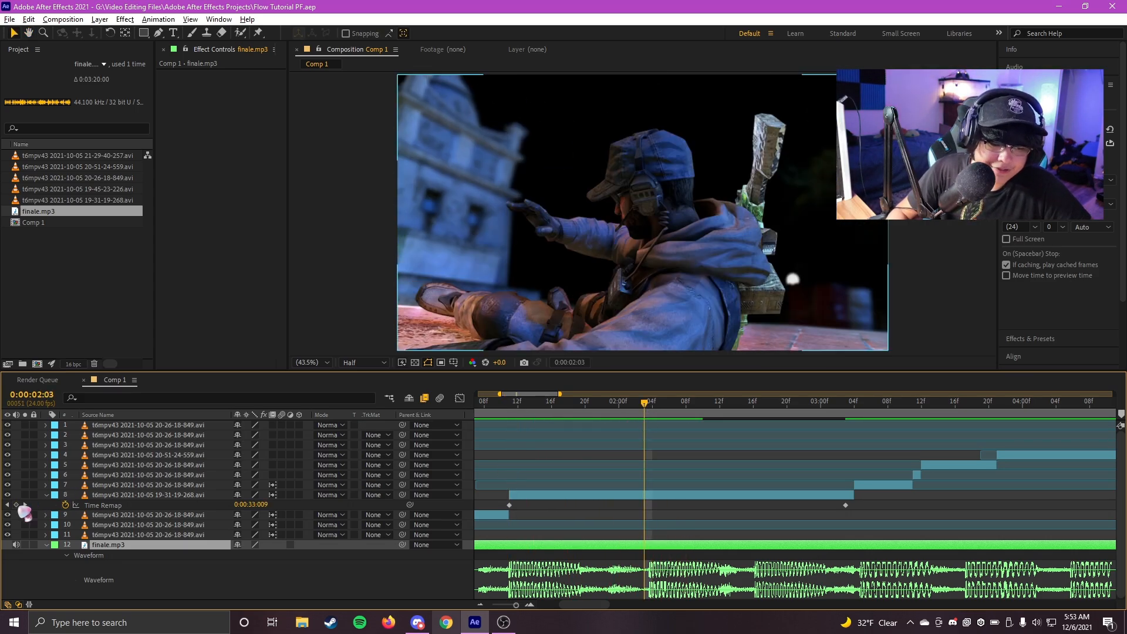
Preview the layer 8 clip from 0:00:01:09 and add another Time Remap keyframe on the next beat at 0:00:02:18.
click(495, 404)
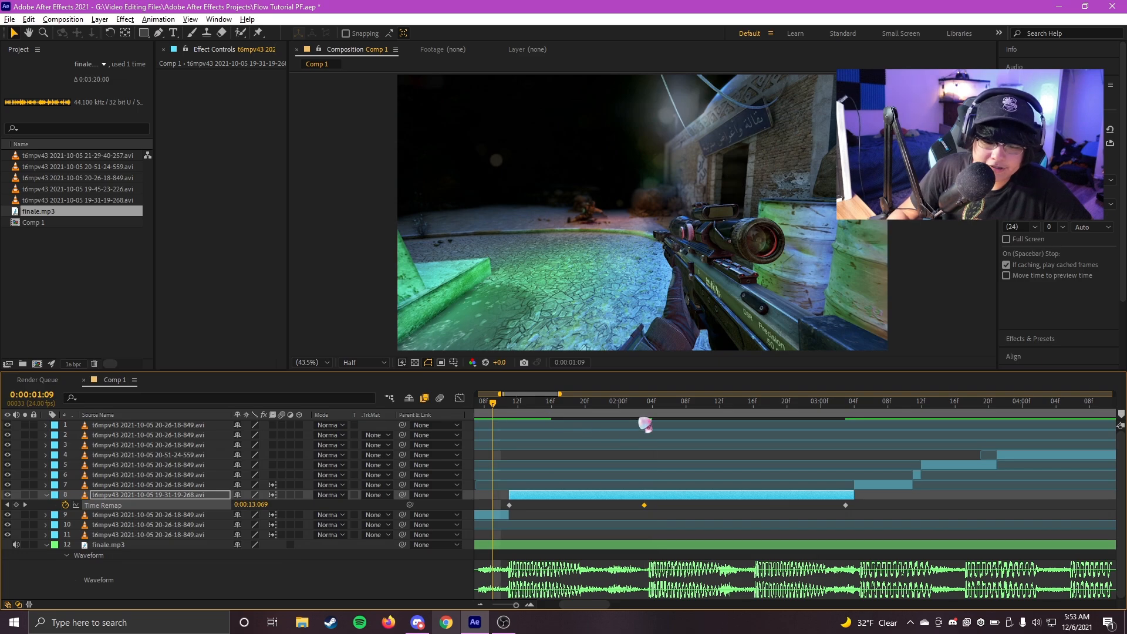
key(space)
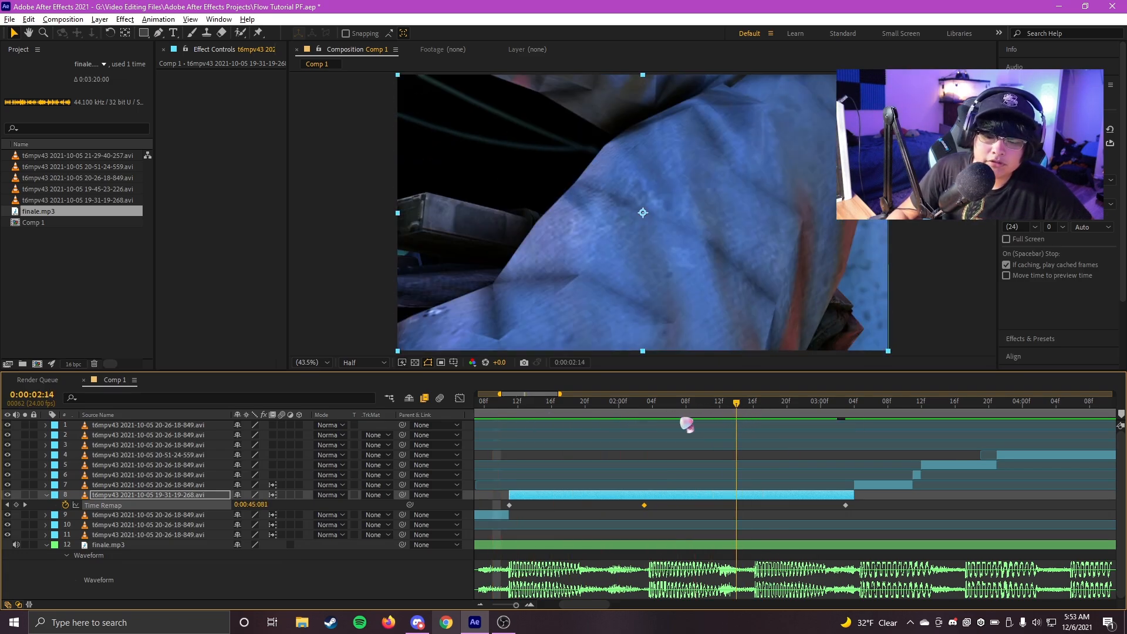
key(space)
key(space)
click(770, 403)
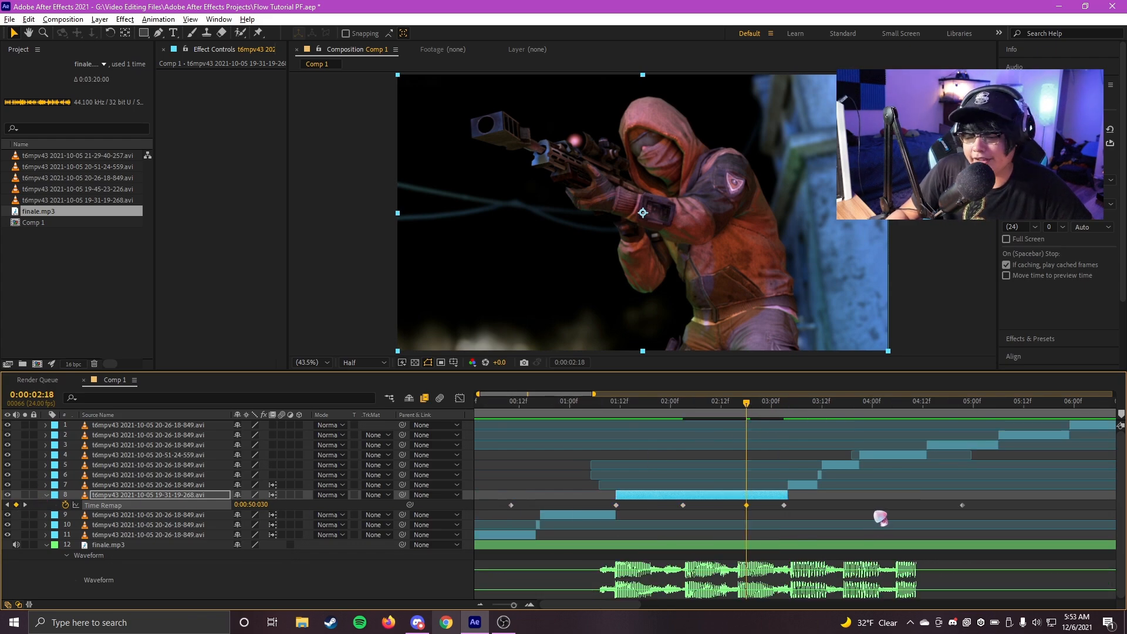
scroll(880, 515, down, 5)
Apply Easy Ease to layer 8's Time Remap keyframes from 0:00:01:11 to 0:00:03:03.
mouse_move(527, 419)
mouse_down()
mouse_move(499, 420)
mouse_move(537, 420)
mouse_up()
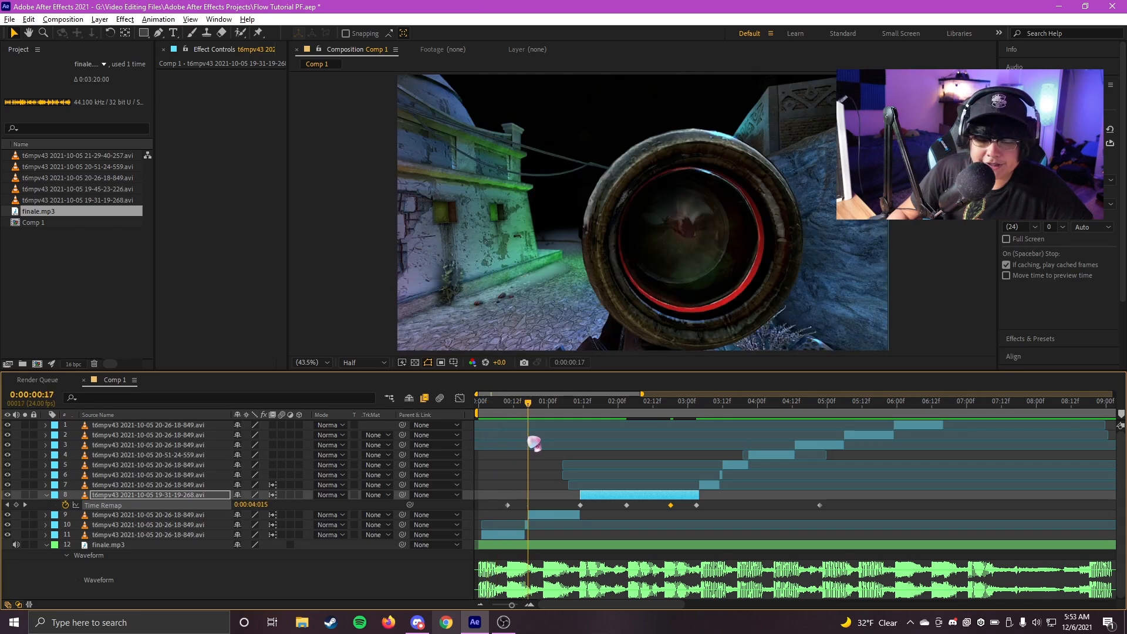
drag(557, 456, 587, 481)
drag(594, 406, 618, 486)
drag(811, 510, 497, 503)
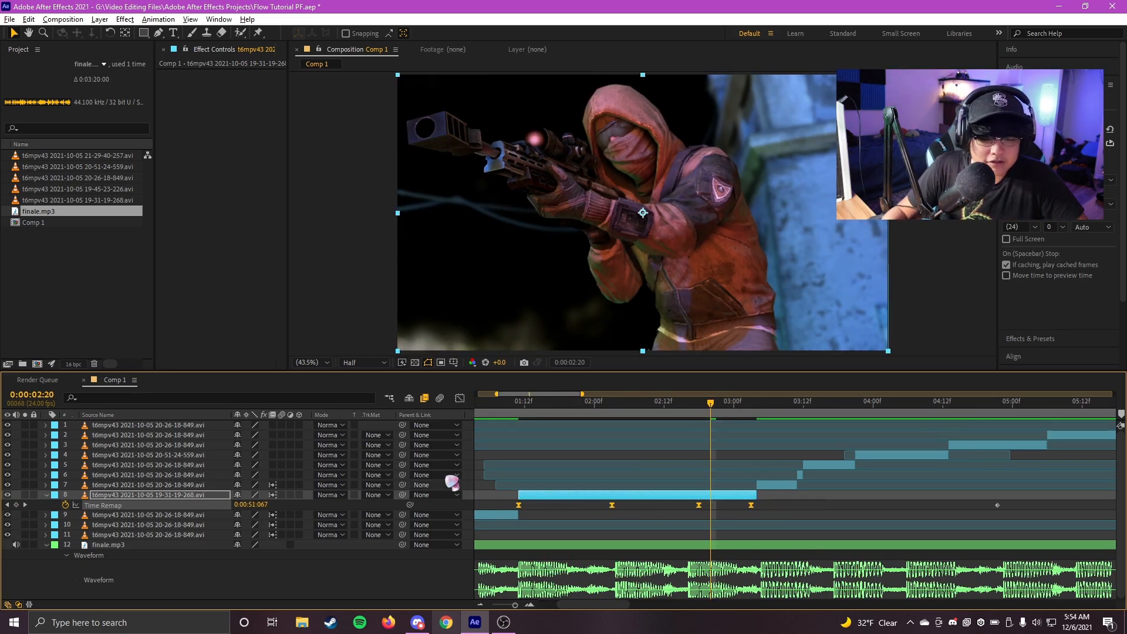
Show layer 8's Time Remap curve in the Graph Editor and delete the keyframes lying before and after the visible clip.
click(464, 399)
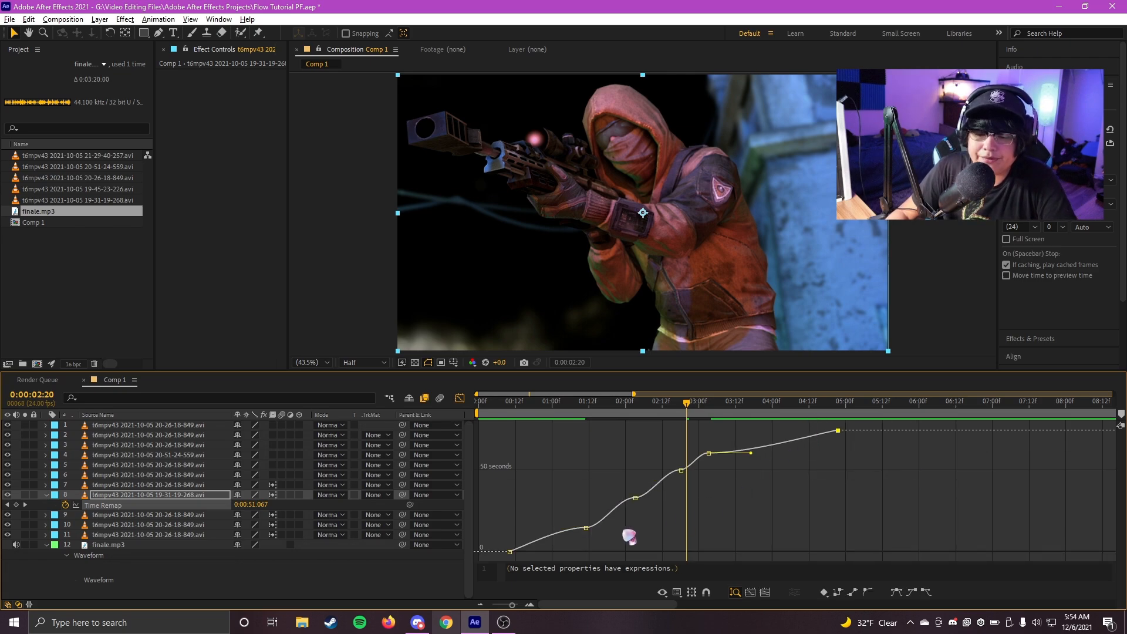
drag(498, 531, 554, 566)
key(Delete)
scroll(646, 459, up, 1)
drag(566, 413, 545, 440)
key(space)
scroll(559, 417, up, 1)
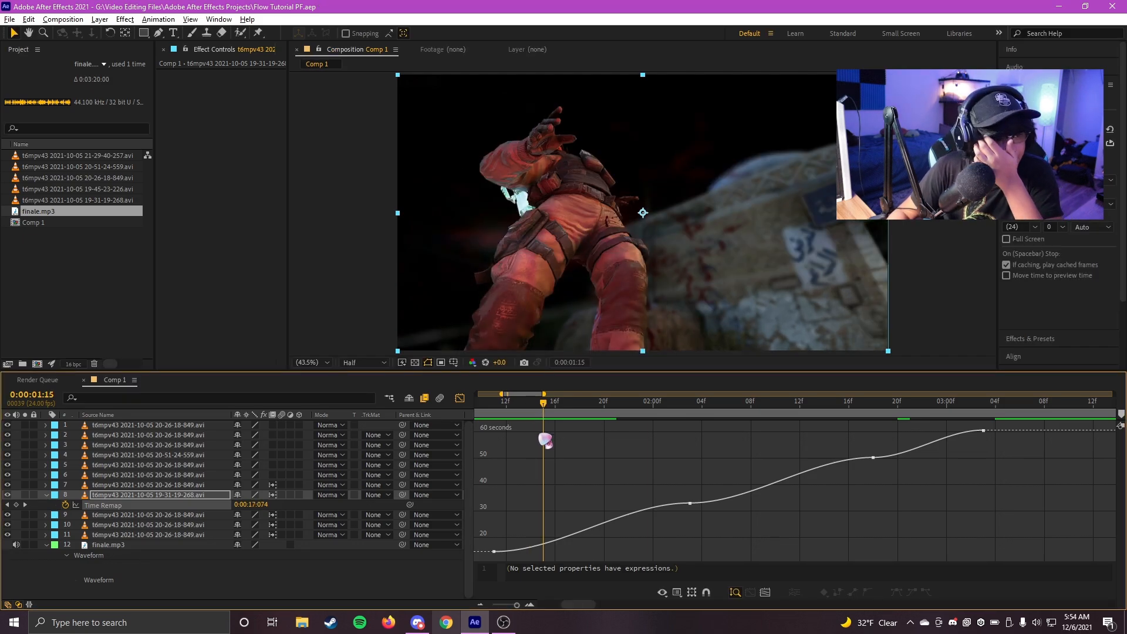
Add a Time Remap keyframe on layer 8 at 0:00:01:18 and move it to 0:00:02:01, just before the 0:00:02:03 keyframe.
drag(543, 414, 581, 418)
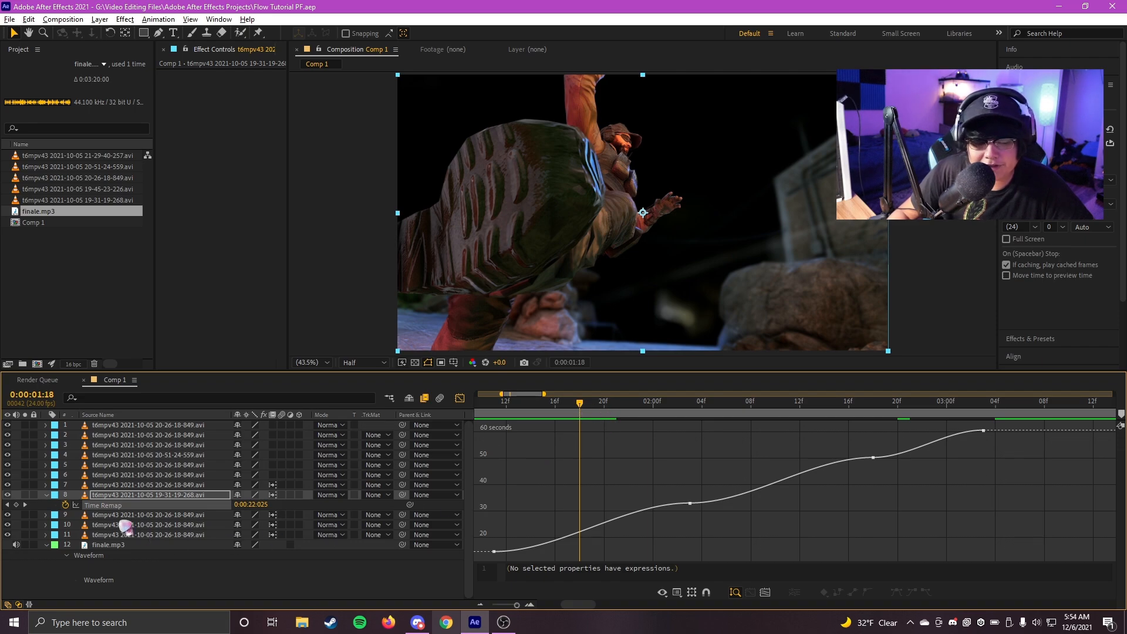
click(17, 505)
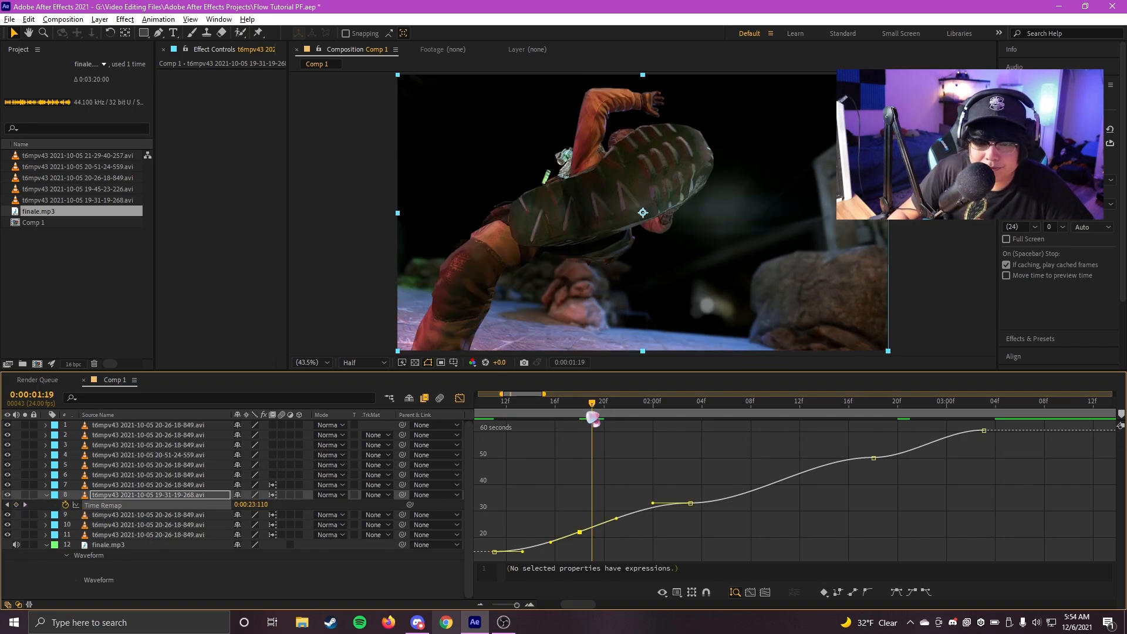
mouse_move(583, 421)
mouse_down()
mouse_move(593, 420)
mouse_move(583, 416)
mouse_up()
drag(580, 533, 665, 536)
drag(649, 414, 665, 417)
Raise layer 8's Time Remap keyframe at 0:00:02:01 to 0:00:22:051.
drag(484, 507, 535, 571)
scroll(668, 538, left, 5)
scroll(751, 528, up, 2)
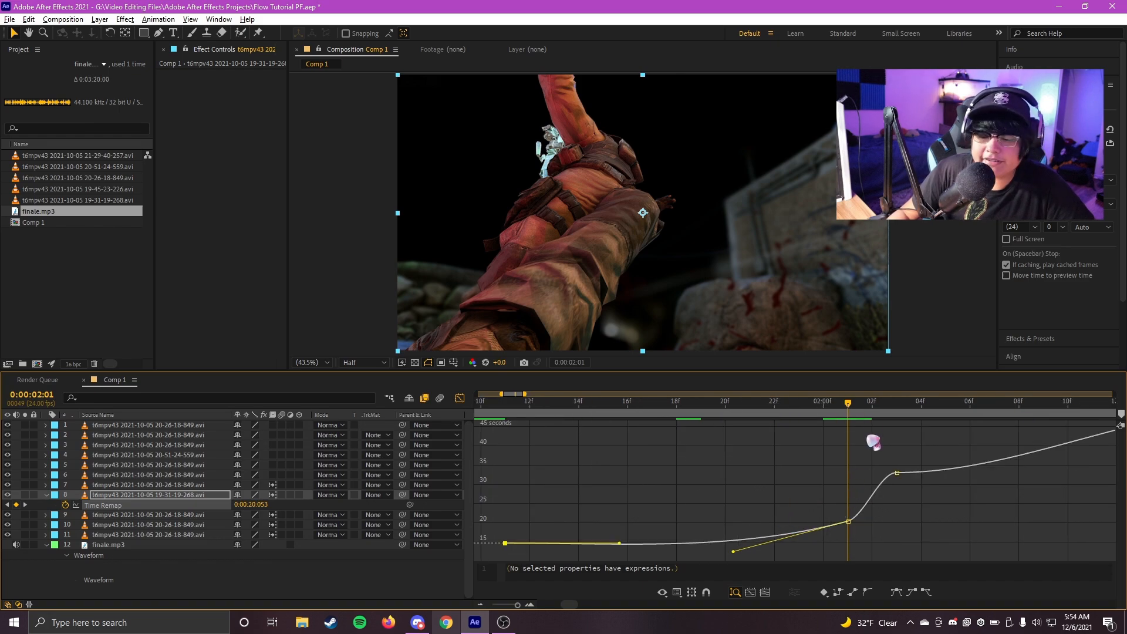
drag(847, 521, 811, 516)
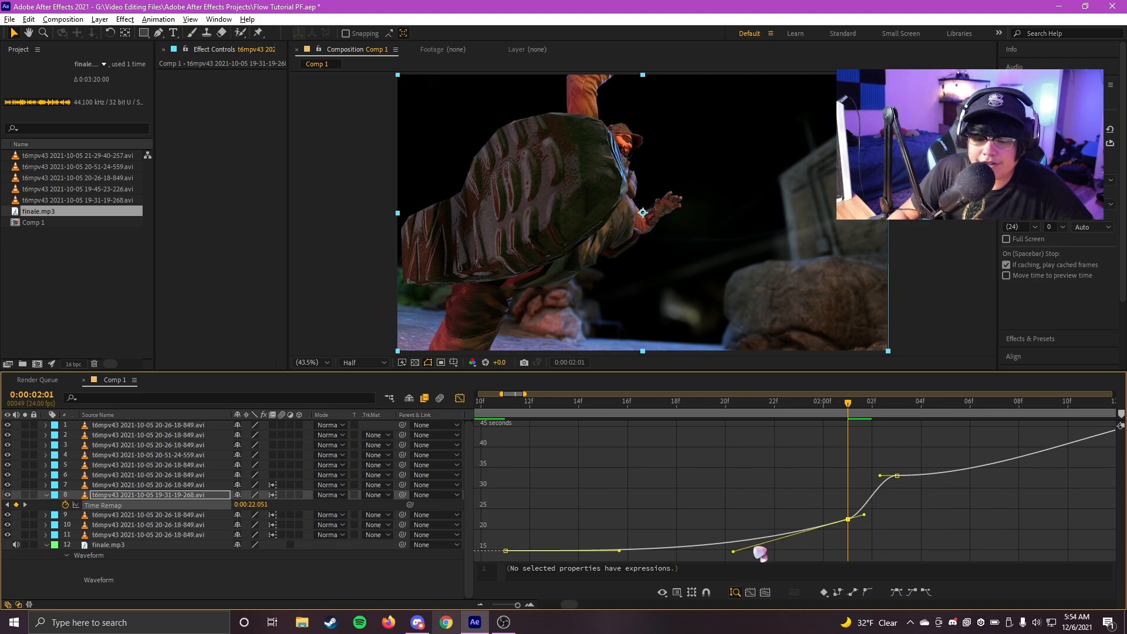
Bend the curve between 0:00:01:11 and 0:00:02:01 to rise quickly and level off, and save the project.
drag(733, 551, 541, 524)
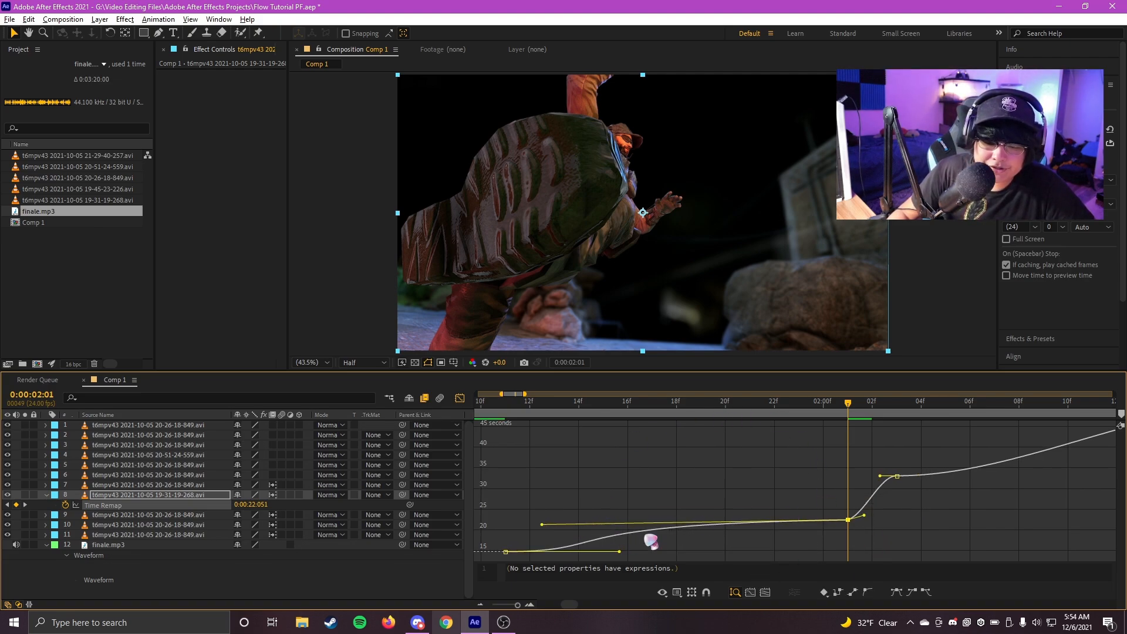
drag(619, 552, 545, 522)
key(grave)
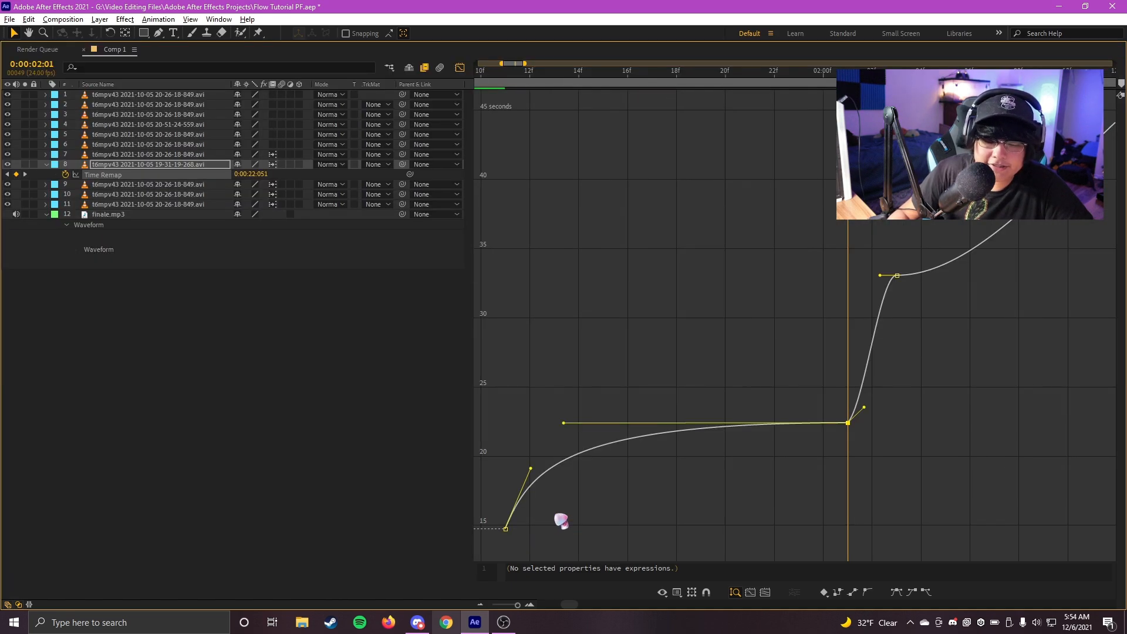
mouse_move(564, 424)
mouse_down()
mouse_move(572, 383)
mouse_move(572, 432)
mouse_up()
key(ctrl+s)
key(grave)
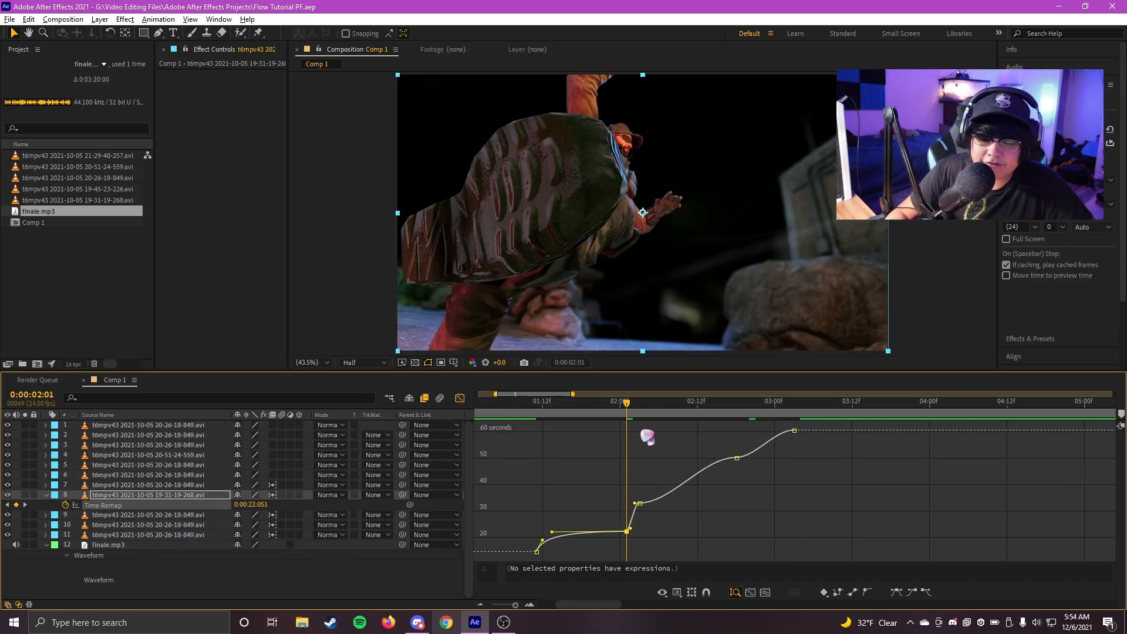
Adjust the curve handles around 0:00:02:03 so the speed builds into that keyframe and leaves it steeply.
scroll(648, 516, up, 2)
drag(647, 415, 537, 429)
scroll(615, 515, left, 2)
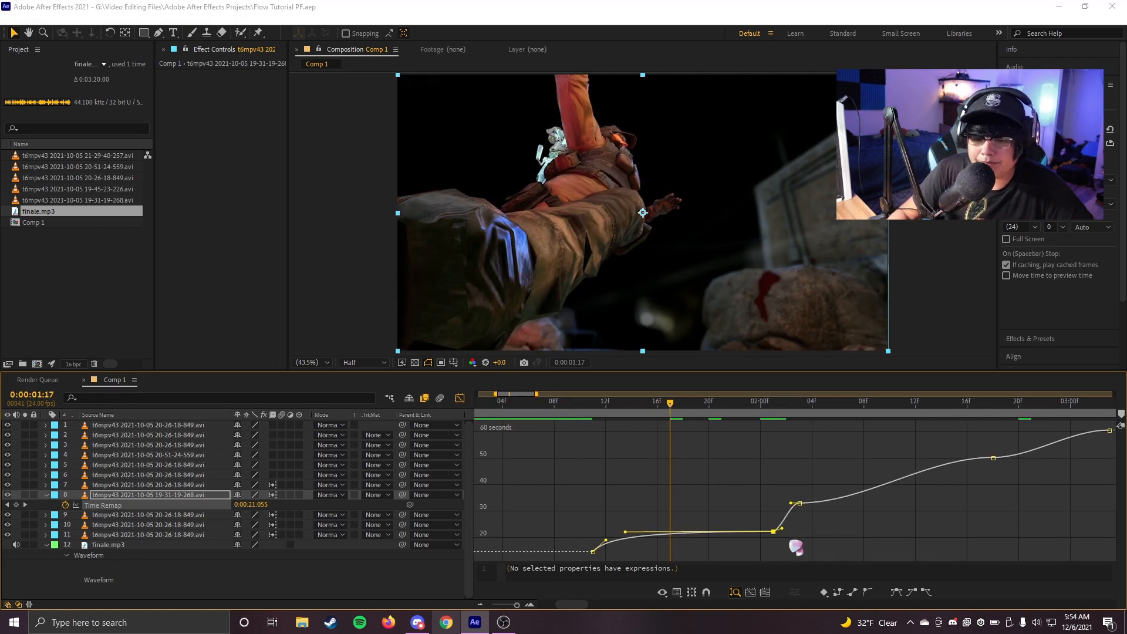
drag(732, 509, 766, 545)
scroll(720, 541, up, 3)
drag(963, 478, 857, 527)
scroll(881, 514, right, 4)
drag(776, 531, 695, 481)
drag(764, 539, 712, 537)
drag(639, 403, 648, 487)
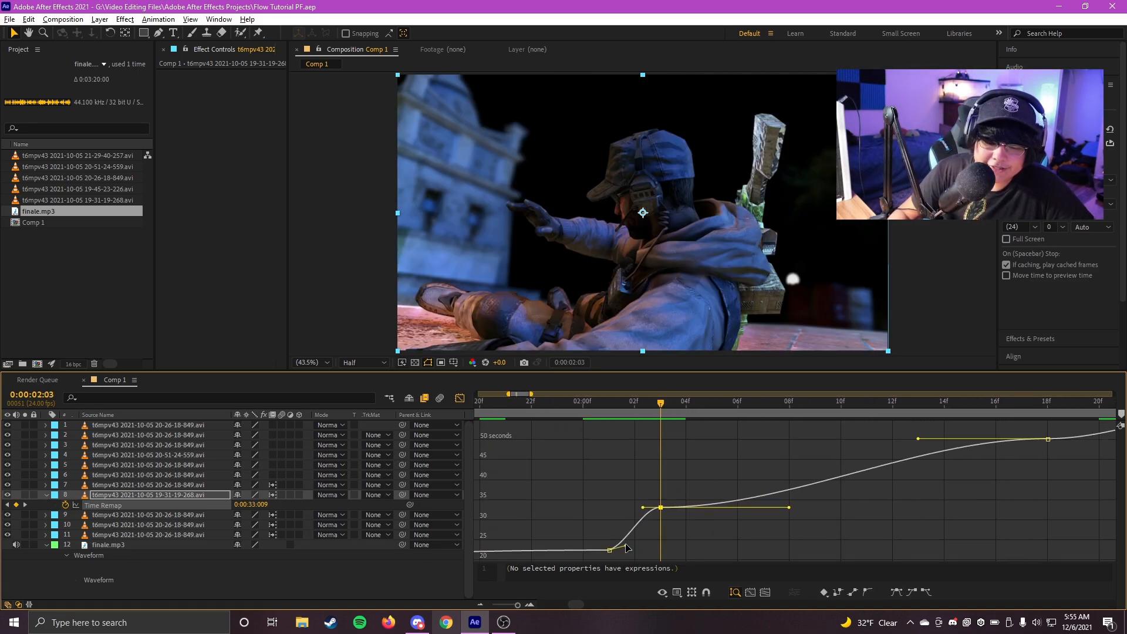
drag(627, 548, 628, 553)
drag(643, 507, 645, 545)
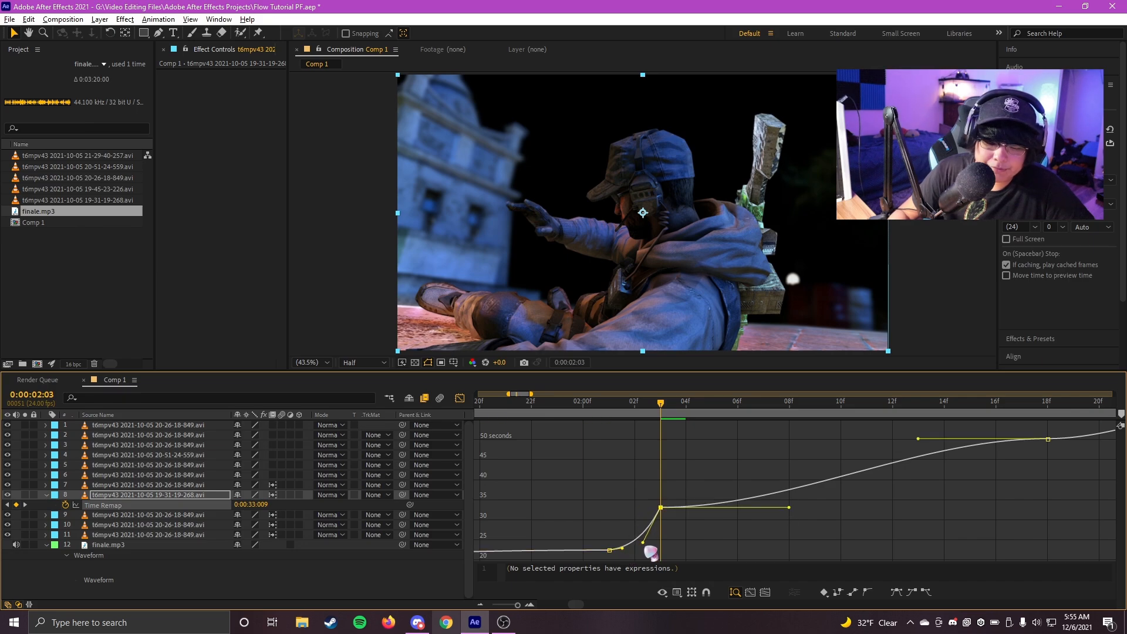
drag(789, 508, 684, 458)
Add a Time Remap keyframe between 0:00:02:03 and 0:00:02:18 and move it to 0:00:02:16 with a value of 0:00:38:050.
scroll(885, 498, down, 1)
drag(884, 498, 736, 496)
drag(728, 417, 731, 453)
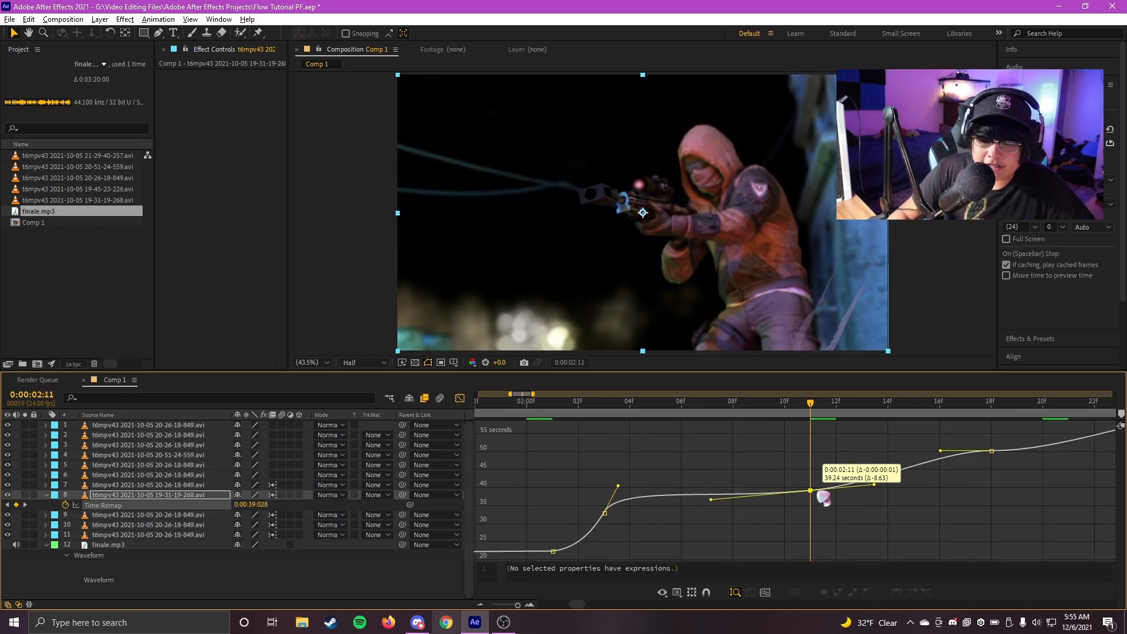
drag(819, 493, 933, 497)
click(946, 413)
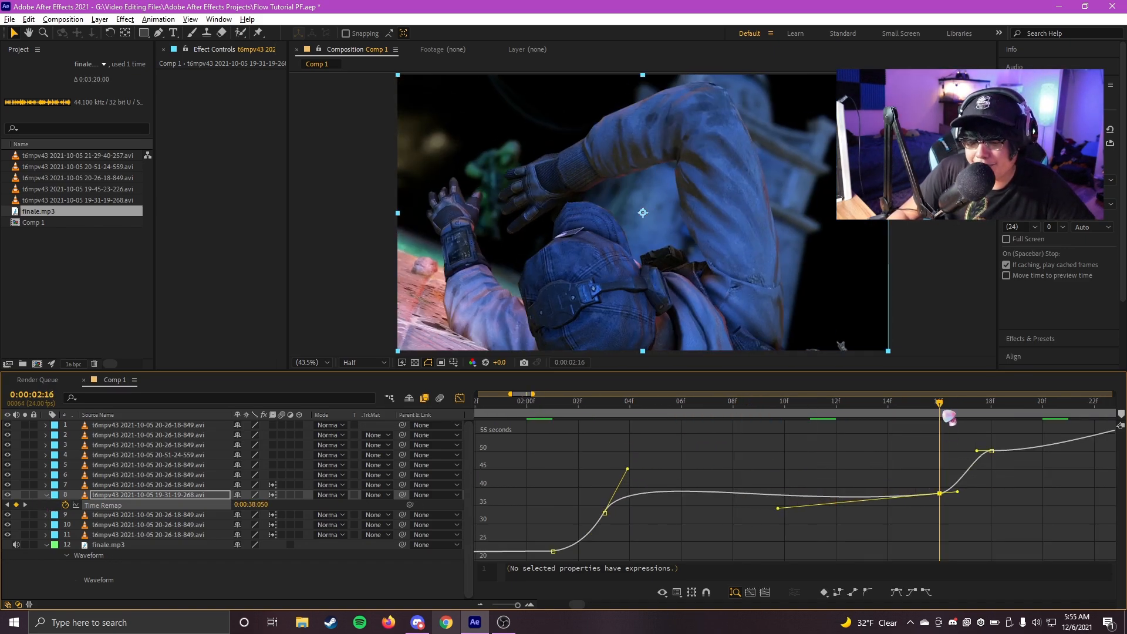
Lower the Time Remap keyframe at 0:00:02:03 to 0:00:30:068 and refine its handles for a smooth, steep passage.
scroll(946, 517, right, 1)
drag(542, 516, 557, 501)
drag(521, 552, 527, 545)
mouse_move(874, 405)
mouse_down()
mouse_move(745, 419)
mouse_move(685, 440)
mouse_move(685, 424)
mouse_move(876, 427)
mouse_up()
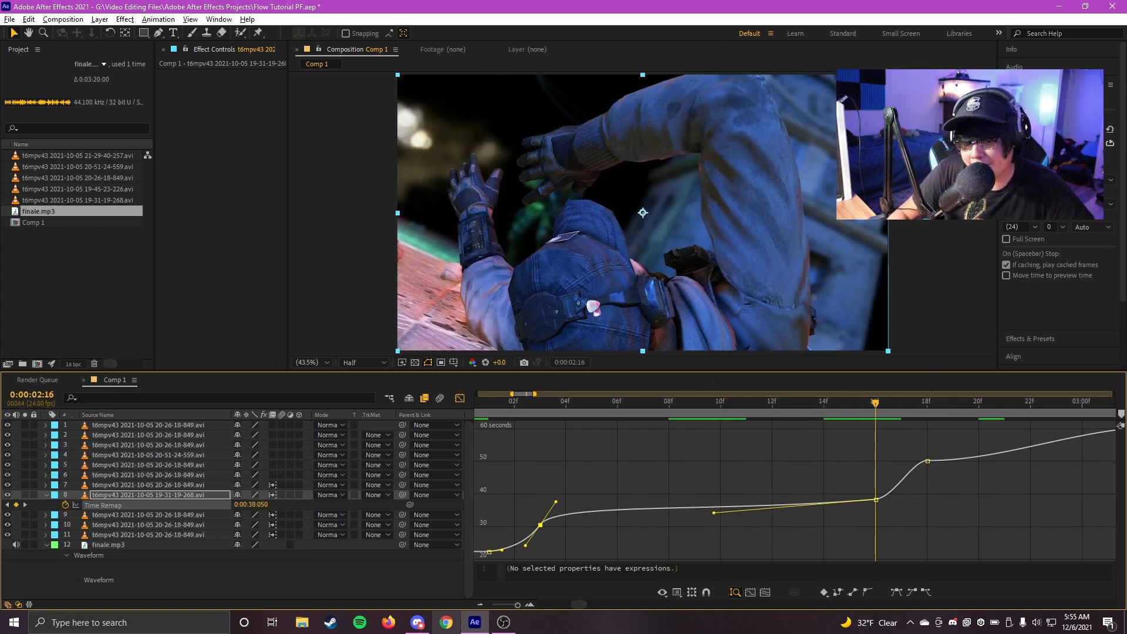
scroll(871, 470, down, 5)
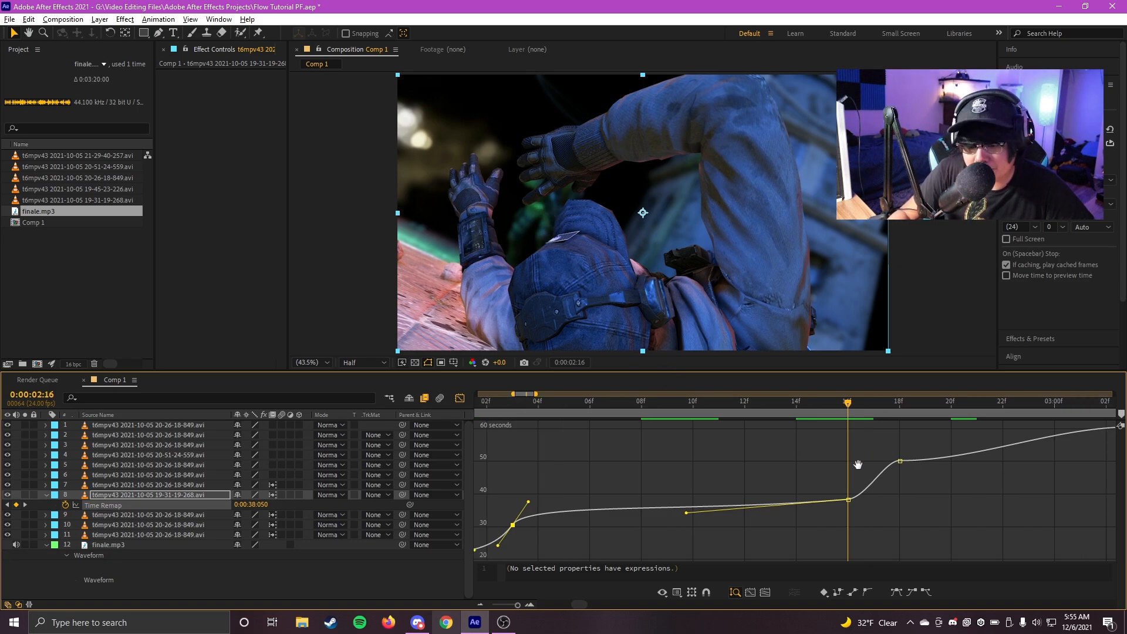
click(560, 418)
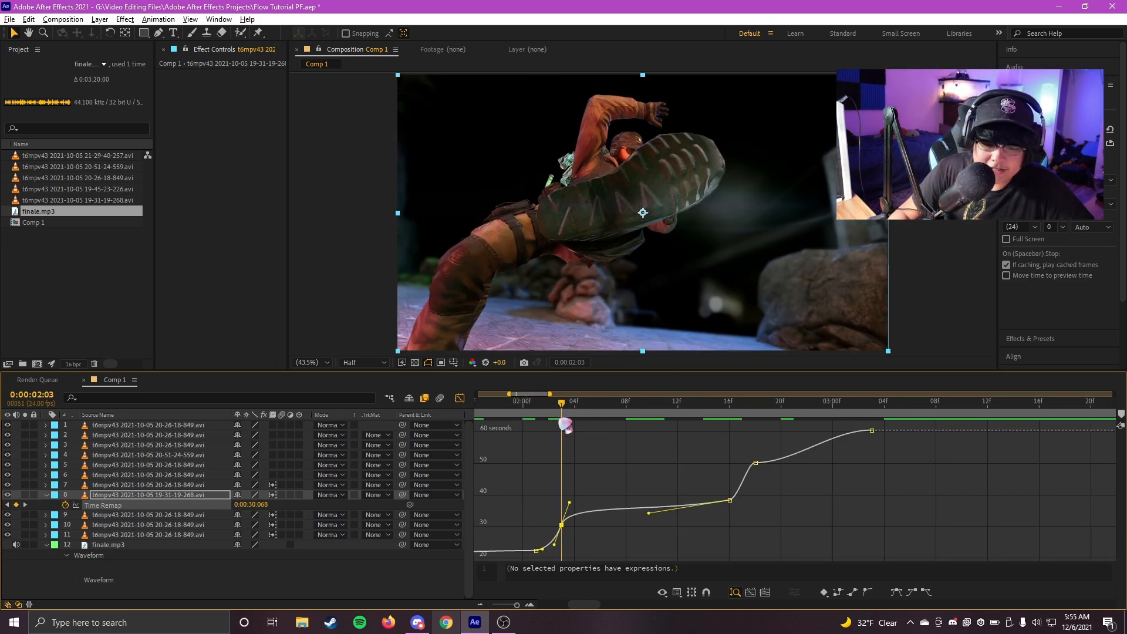
scroll(568, 519, up, 5)
drag(579, 503, 577, 503)
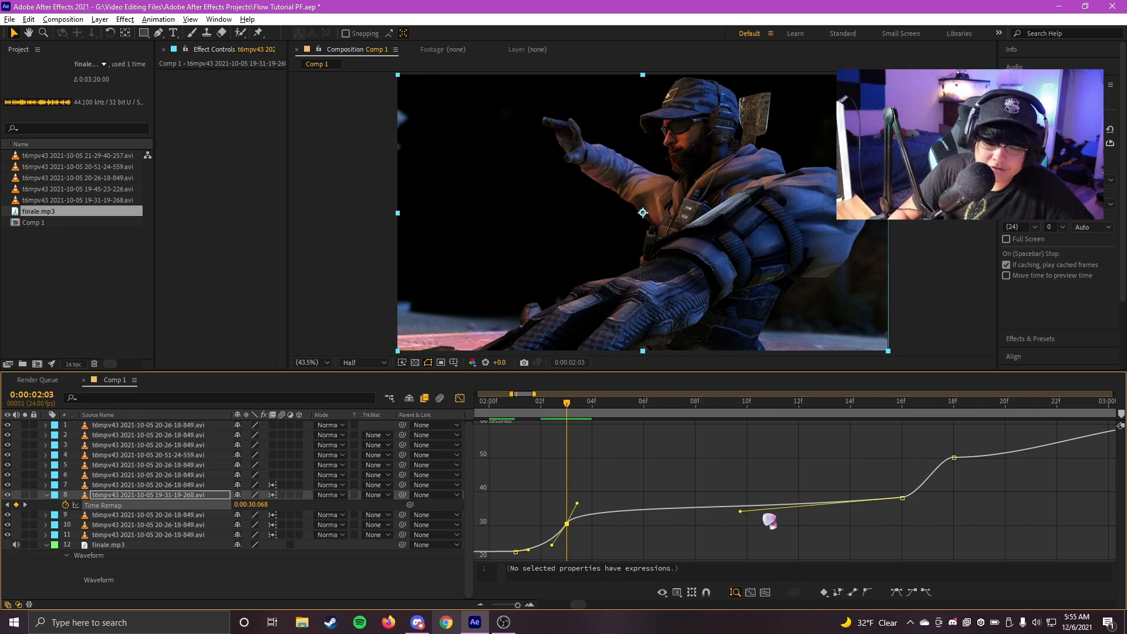
Flatten the curve's approach to the 0:00:02:16 keyframe with its incoming handle and save the project.
drag(744, 514, 711, 496)
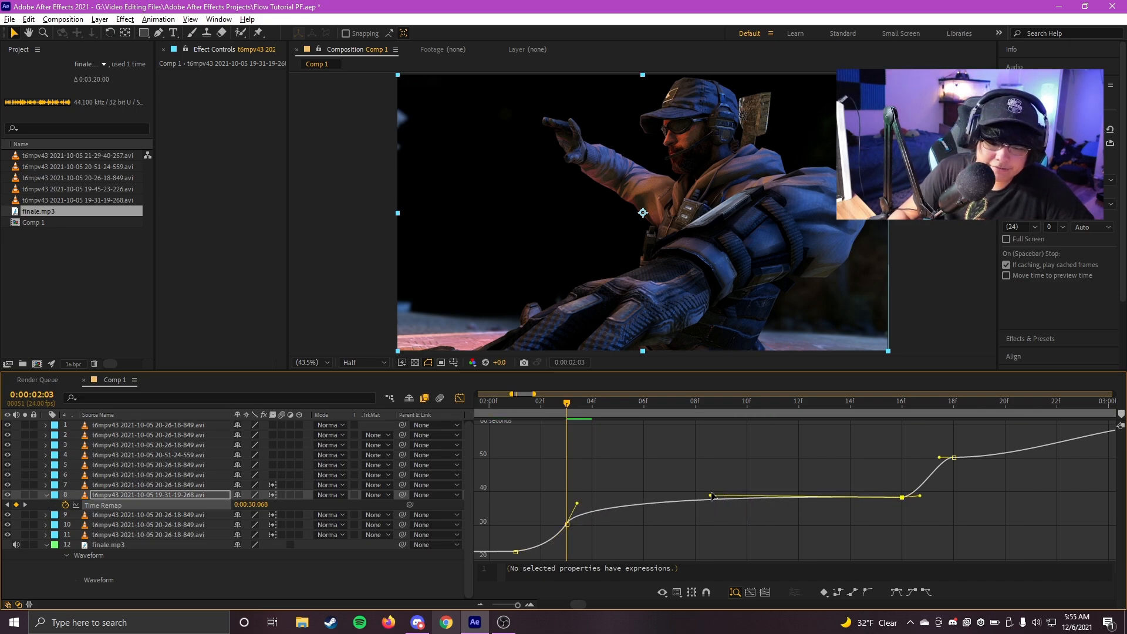
drag(933, 526, 838, 477)
drag(711, 496, 696, 504)
click(720, 469)
scroll(722, 468, down, 2)
key(ctrl+s)
Preview the reshaped layer 8 clip with the music from just before its start.
click(540, 403)
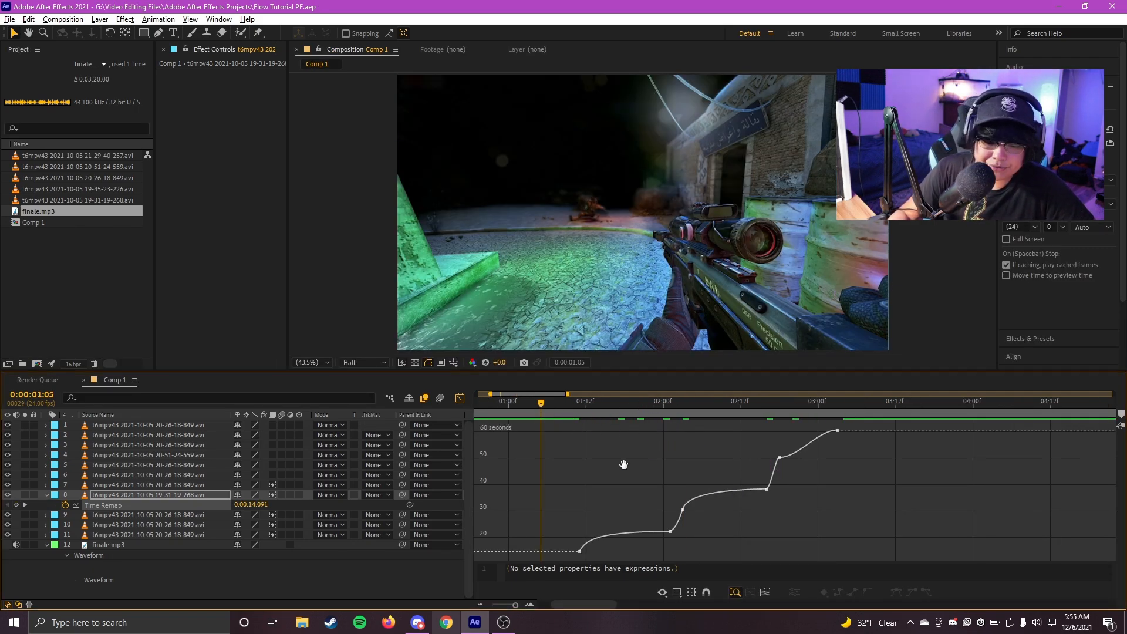
drag(634, 469, 582, 482)
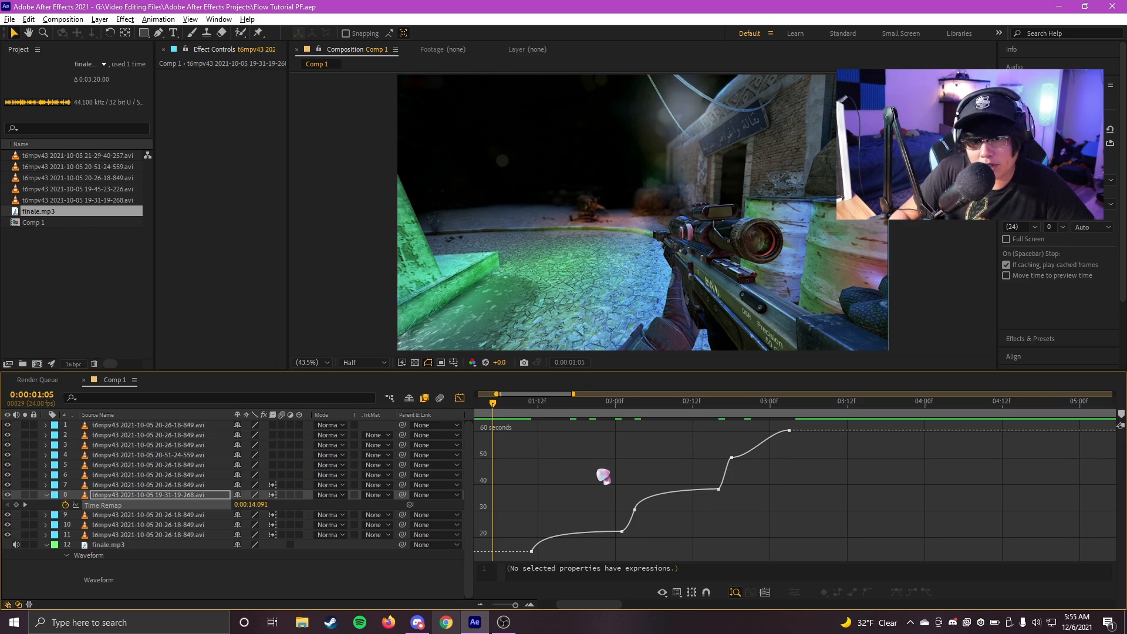
drag(644, 466, 654, 476)
key(space)
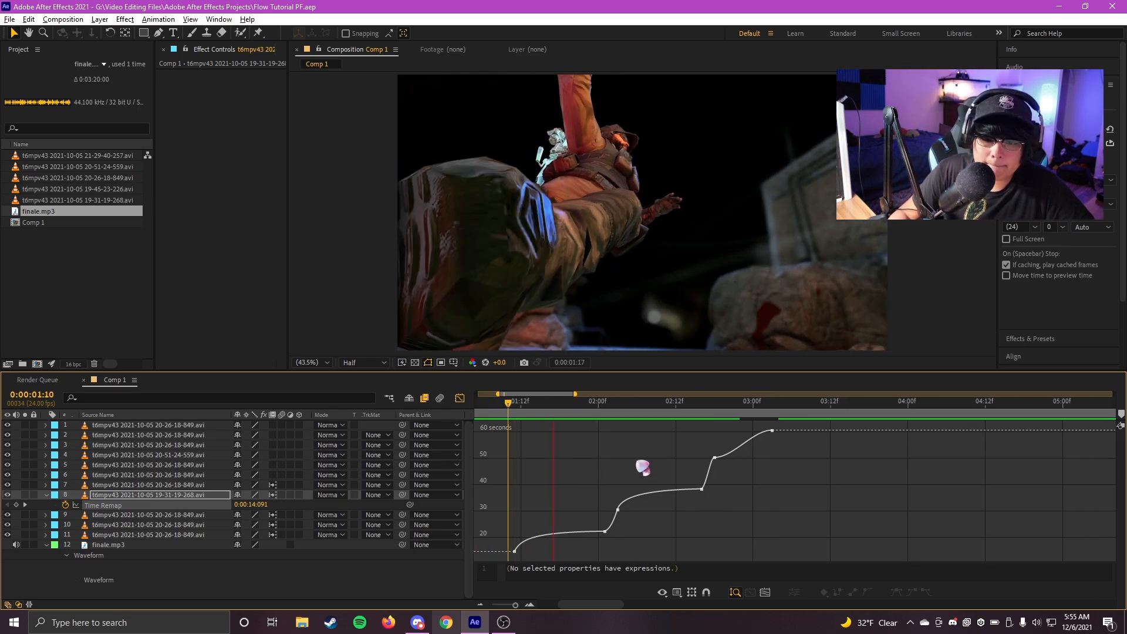
click(502, 411)
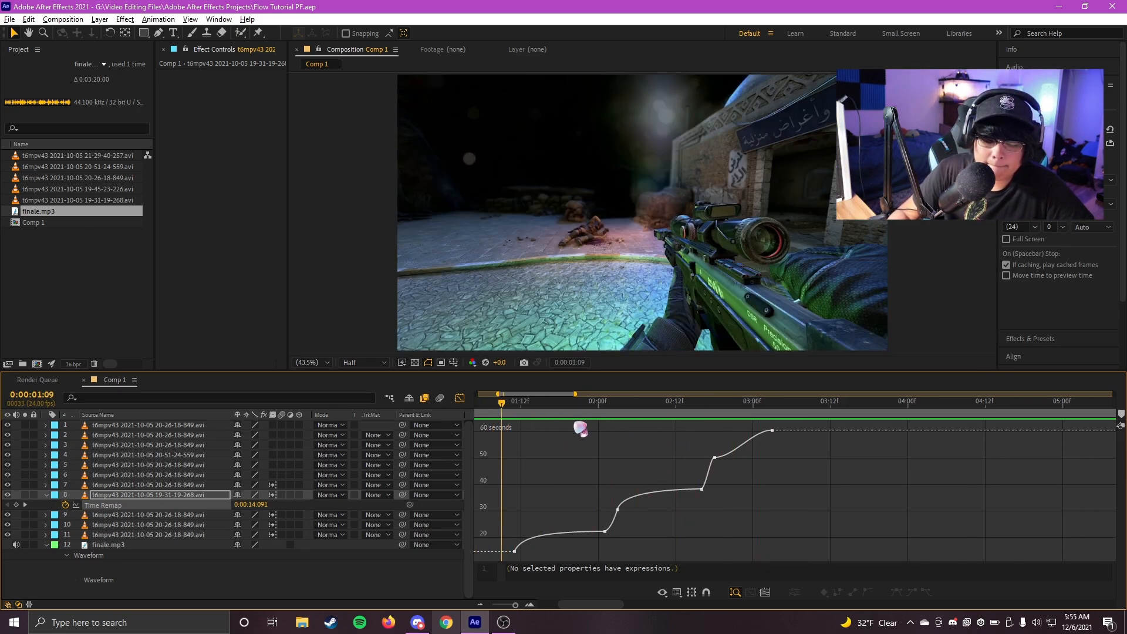
key(space)
Add a Time Remap keyframe at 0:00:02:12 and raise the one at 0:00:02:16 to 0:00:40:055.
click(675, 415)
scroll(676, 416, up, 1)
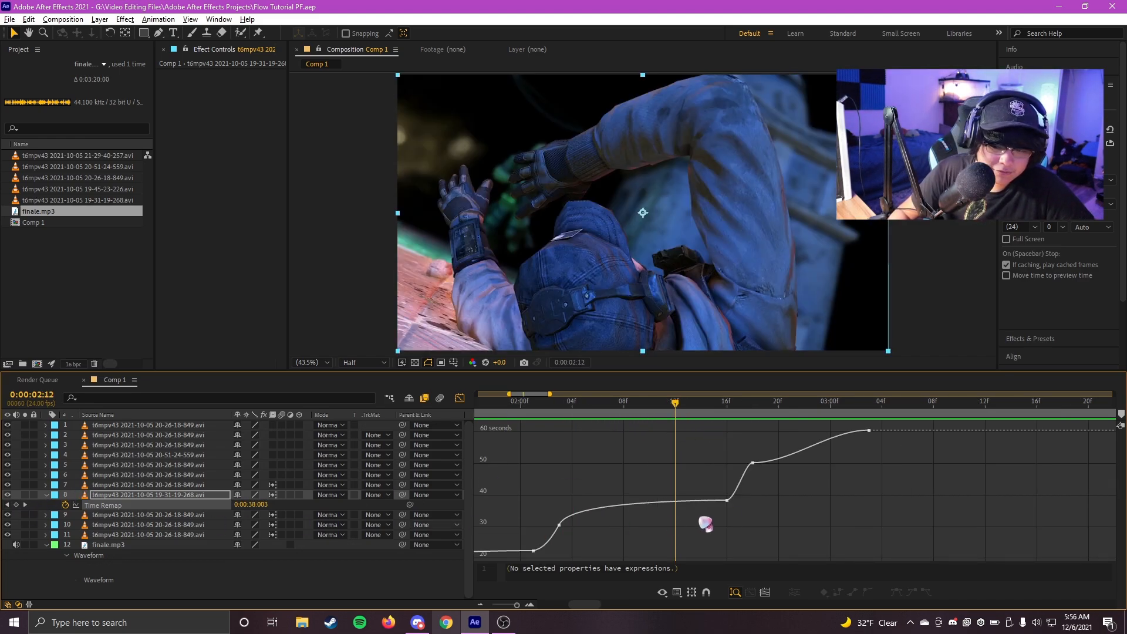
click(16, 505)
scroll(717, 515, up, 1)
drag(657, 405, 736, 424)
drag(742, 544, 742, 530)
drag(742, 536, 738, 535)
Add a Time Remap keyframe at 0:00:02:11 and raise the 0:00:02:12 keyframe to 0:00:39:009 with smooth, steep handles.
drag(663, 546, 634, 520)
key(grave)
drag(613, 478, 642, 522)
drag(677, 485, 818, 306)
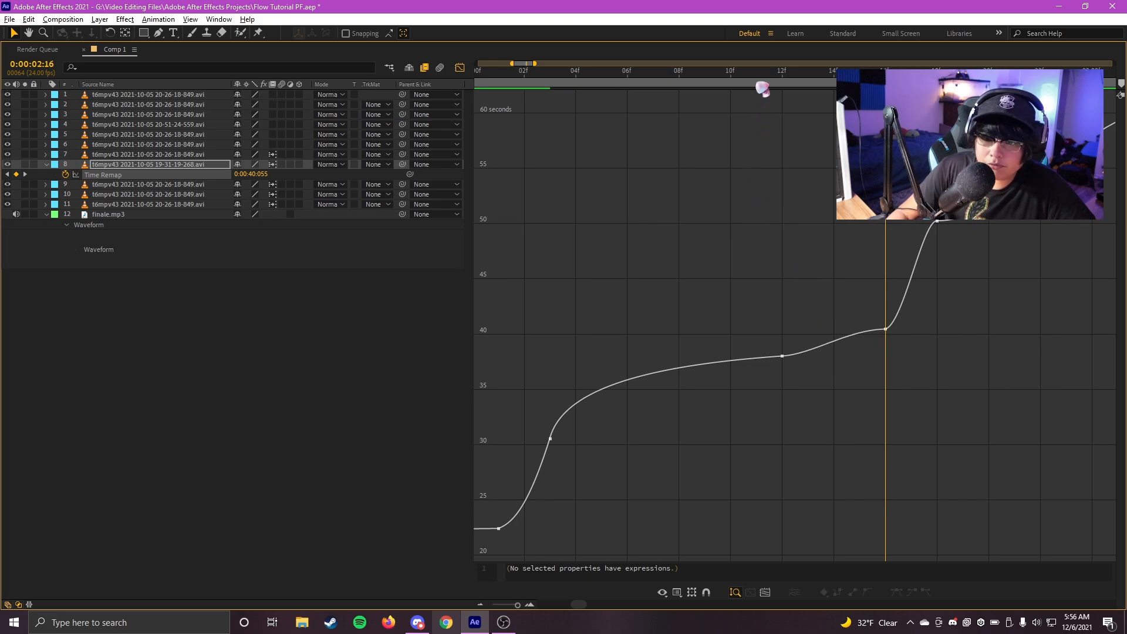
drag(801, 319, 658, 394)
click(643, 69)
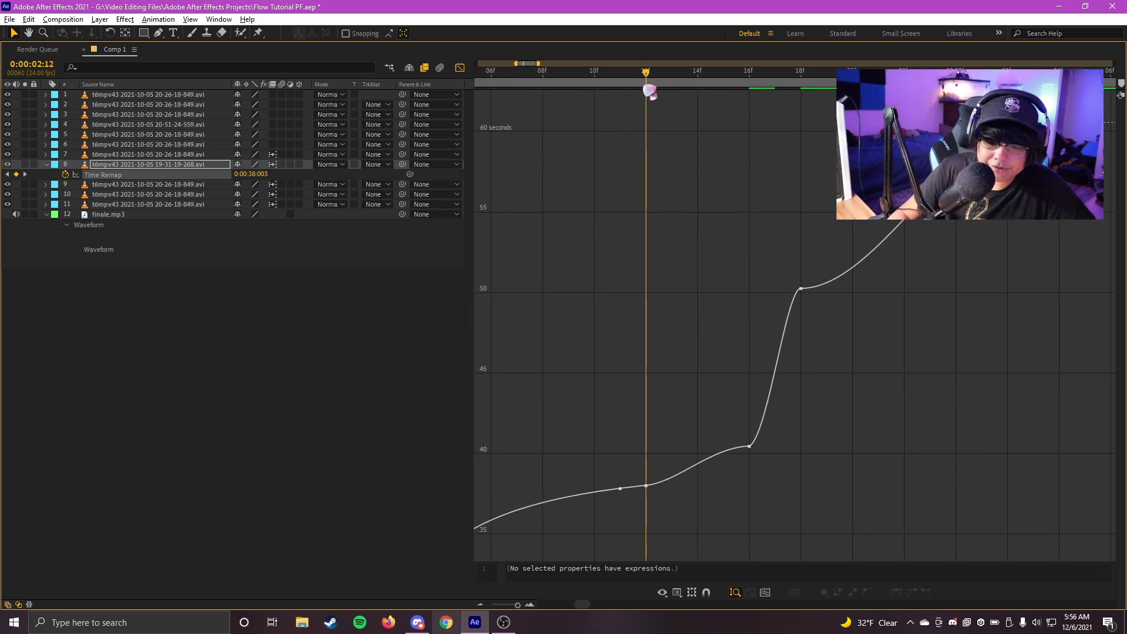
drag(647, 487, 646, 468)
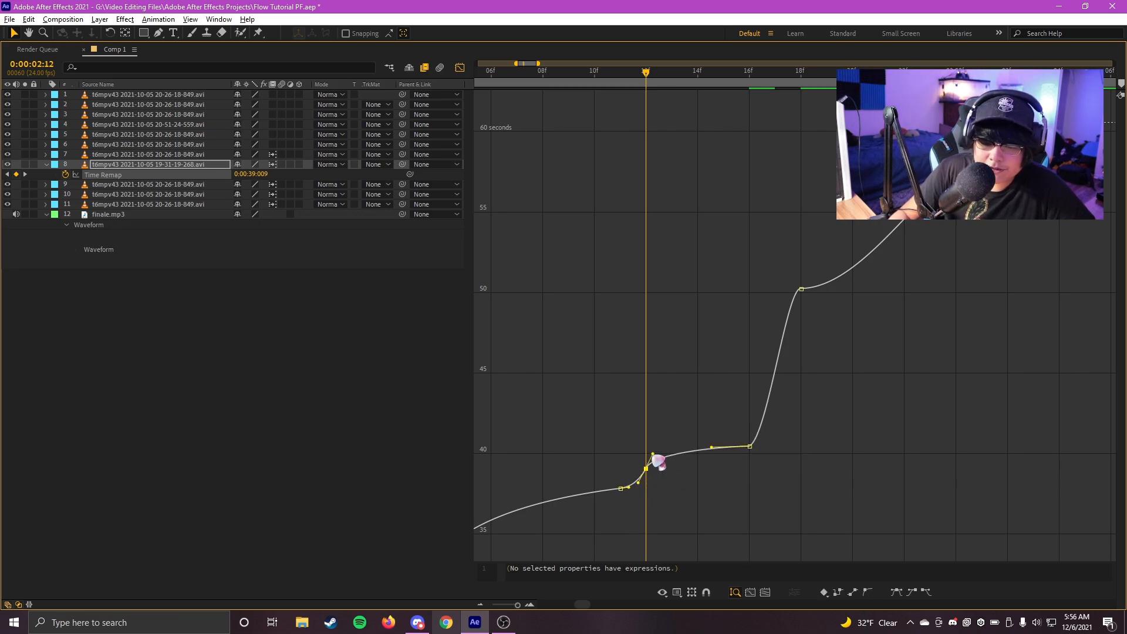
key(grave)
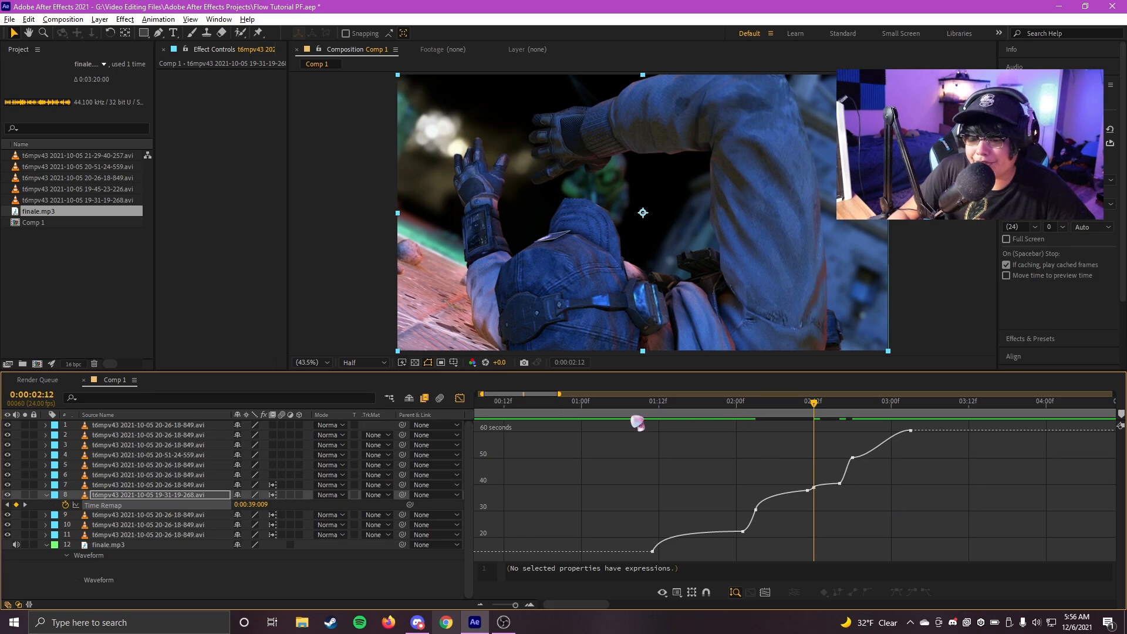
Preview the layer 8 clip with the music to check the bump around 0:00:02:12.
key(space)
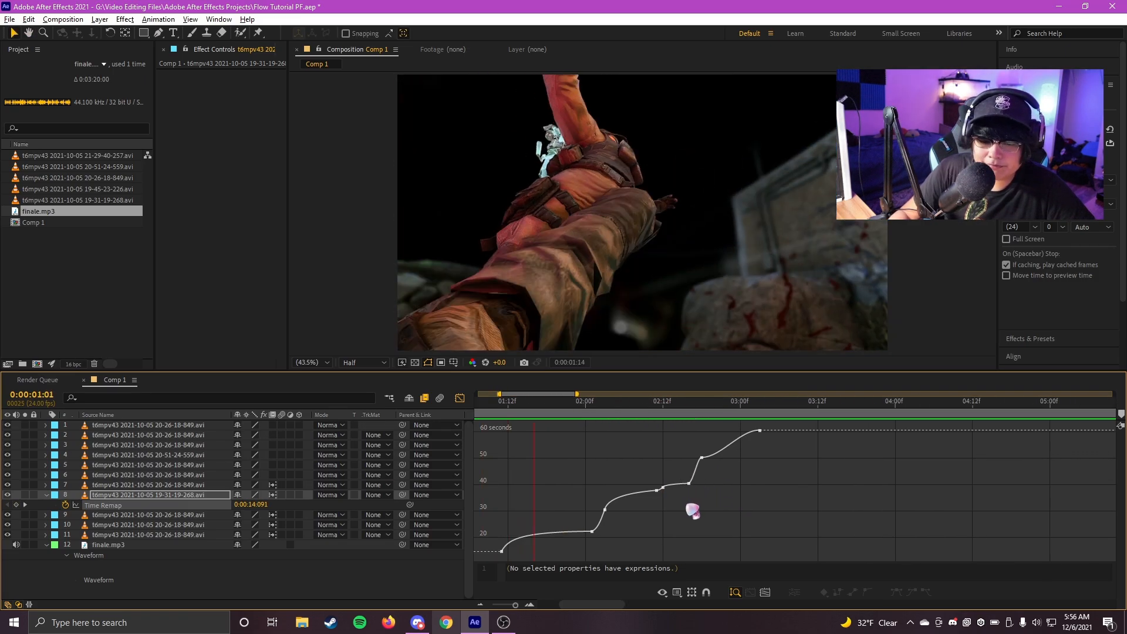
click(560, 404)
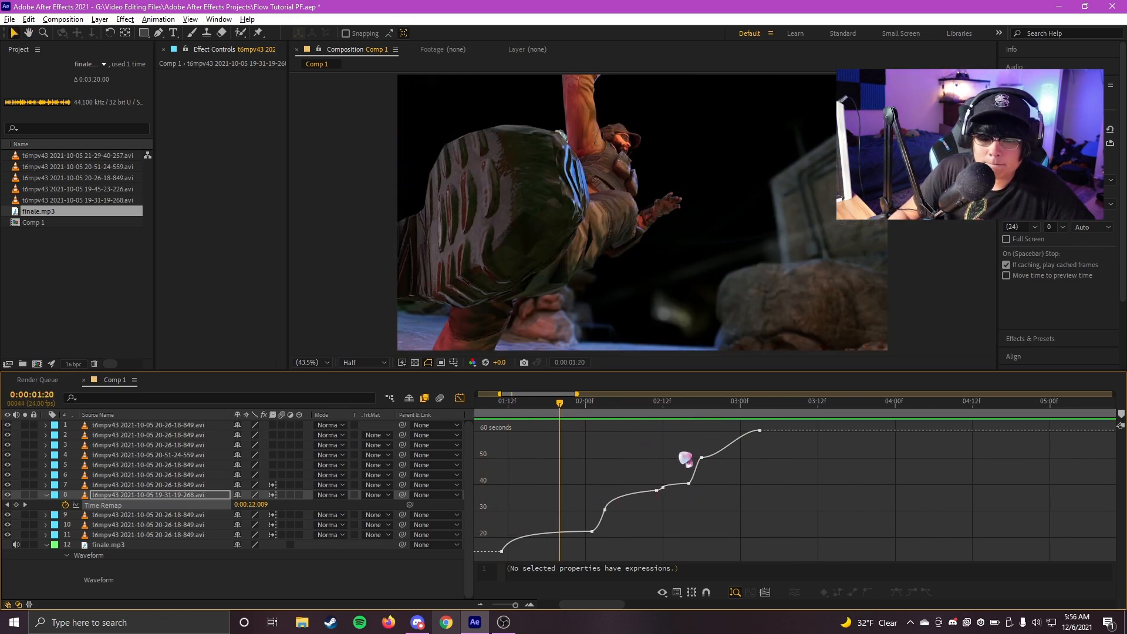
key(space)
Try lowering layer 8's Time Remap keyframes at 0:00:02:12 and 0:00:02:16, bringing the first to 0:00:35:112.
scroll(679, 452, up, 1)
scroll(648, 435, up, 1)
drag(510, 406, 640, 419)
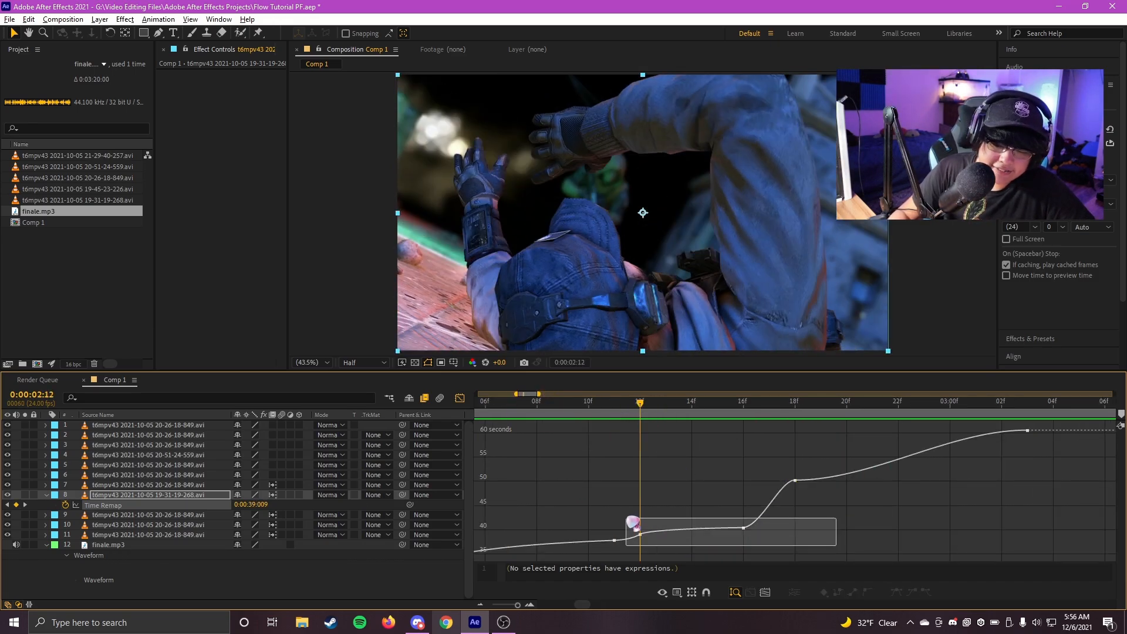
mouse_move(743, 530)
drag(640, 535, 640, 550)
drag(744, 528, 747, 565)
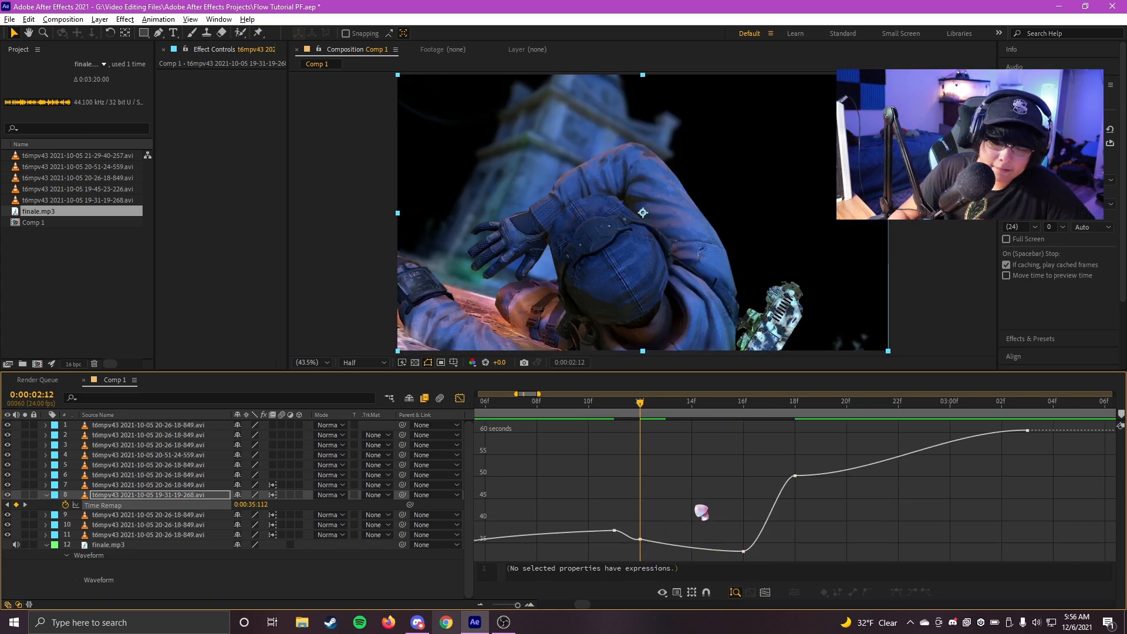
scroll(702, 512, down, 3)
click(759, 500)
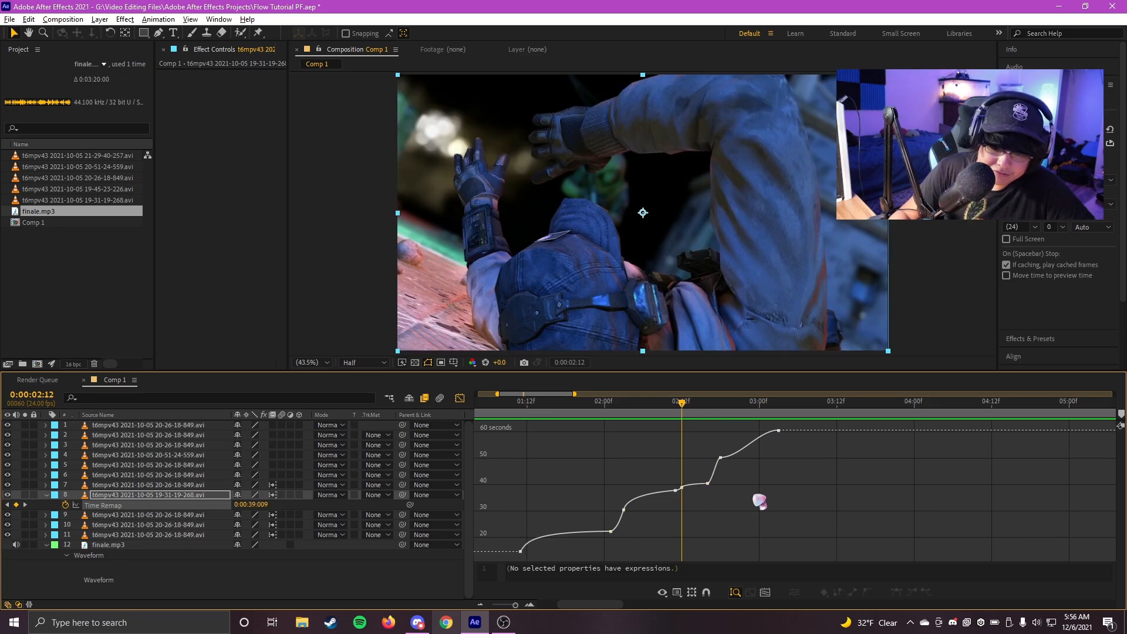
Play back layer 8 through its final seconds against the beat.
drag(695, 428, 585, 433)
key(space)
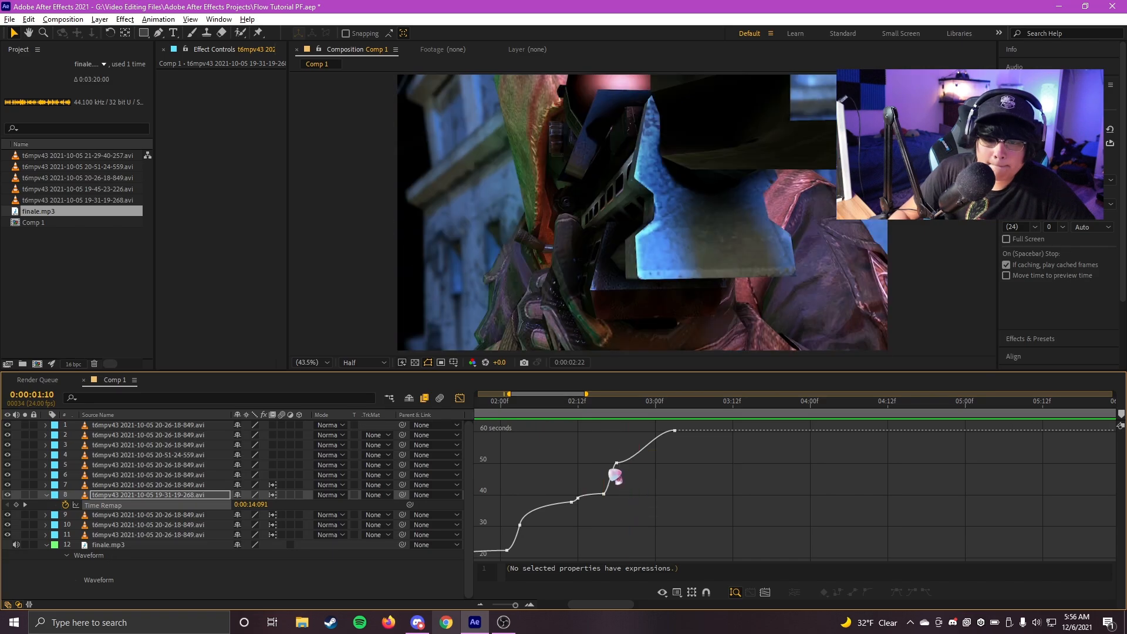
click(637, 414)
Add a Time Remap keyframe at 0:00:03:01, raise it to 0:00:58:023 and lengthen its incoming handle for a gradual approach.
drag(637, 420, 712, 425)
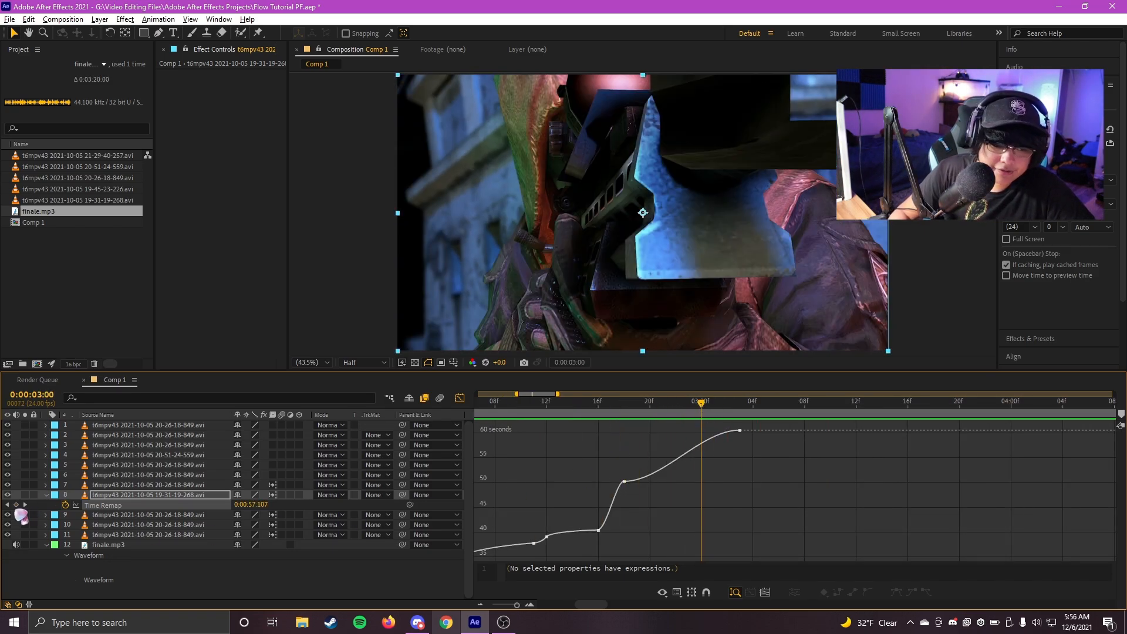
scroll(615, 483, up, 2)
drag(768, 442, 804, 453)
mouse_move(805, 410)
mouse_down()
mouse_move(824, 415)
mouse_move(794, 412)
mouse_up()
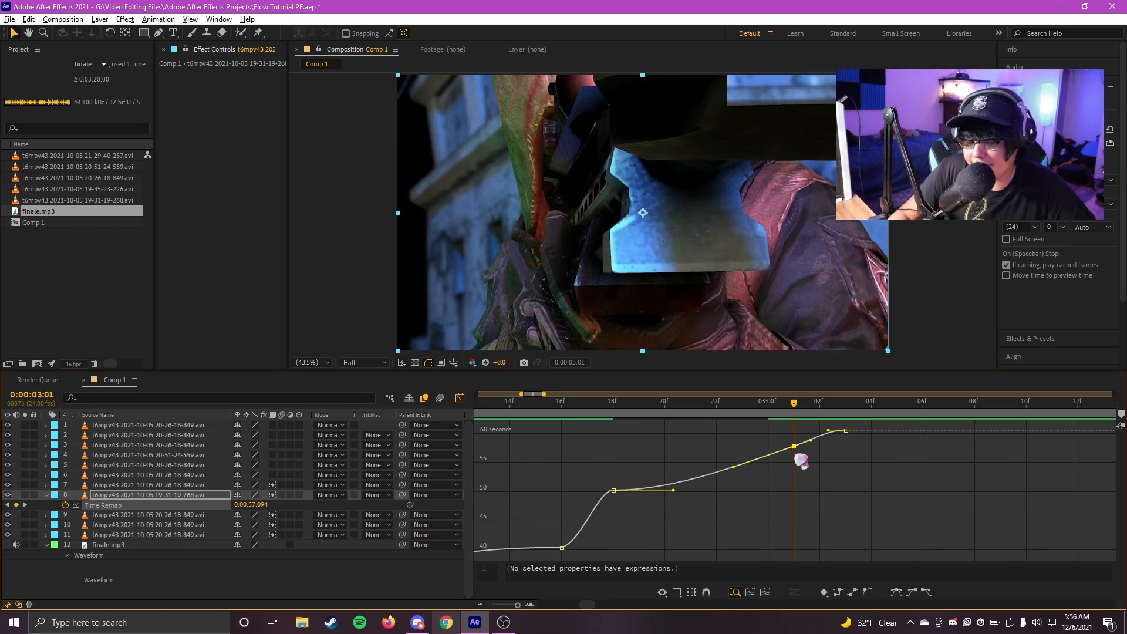
drag(796, 453, 647, 448)
key(grave)
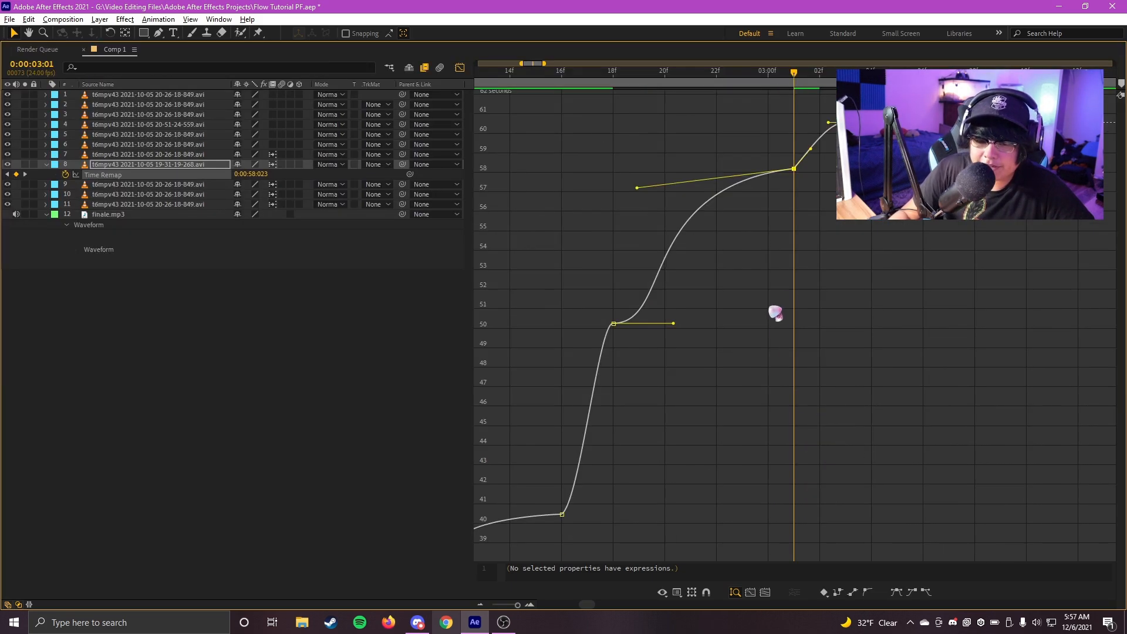
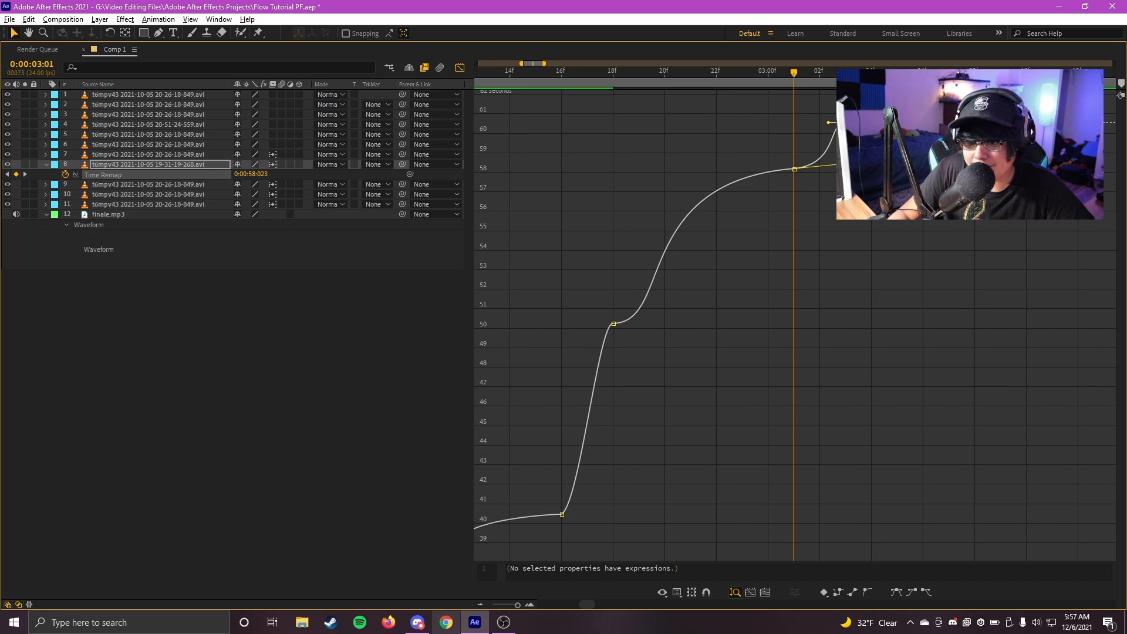
Steepen the curve through the 0:00:02:18 keyframe by angling its handles, and refine the outgoing handle at 0:00:02:16.
drag(671, 324, 631, 217)
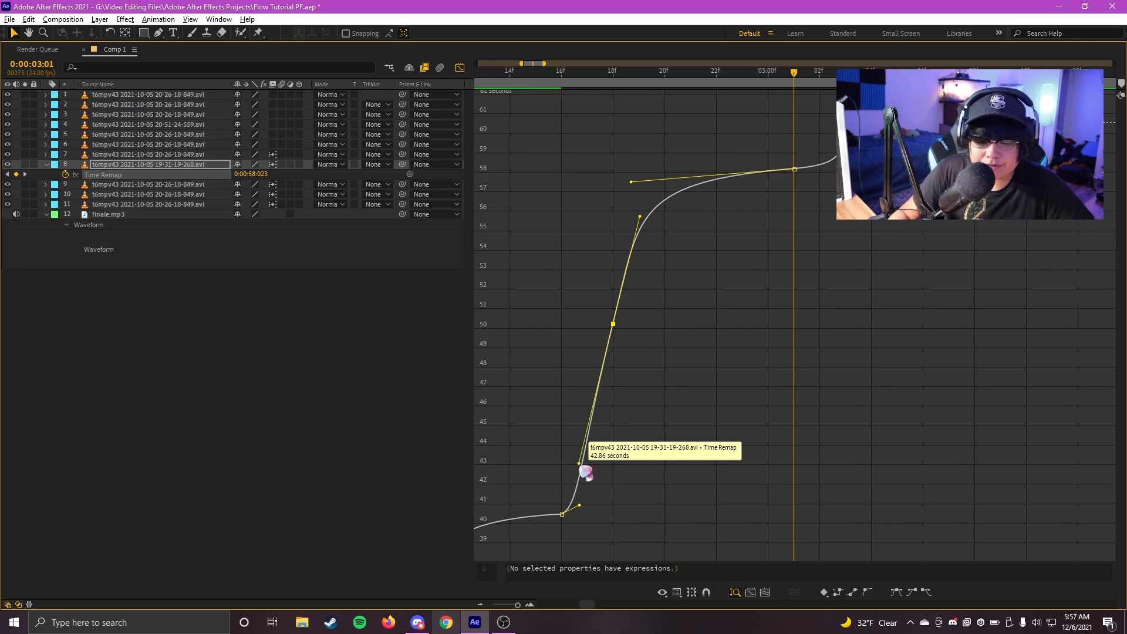
click(561, 514)
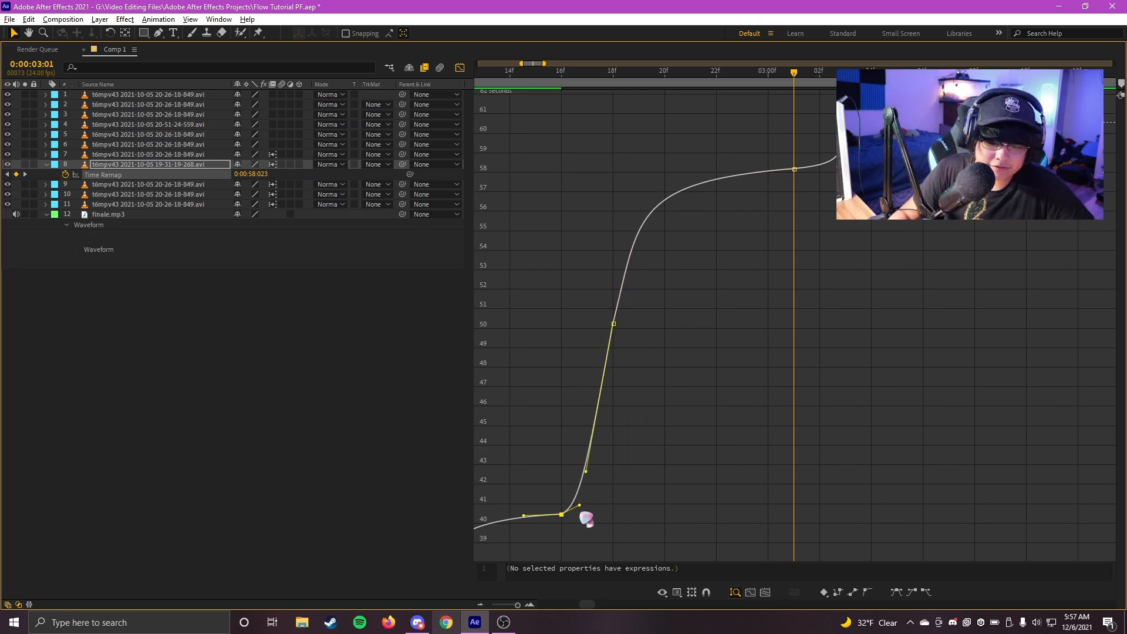
click(612, 324)
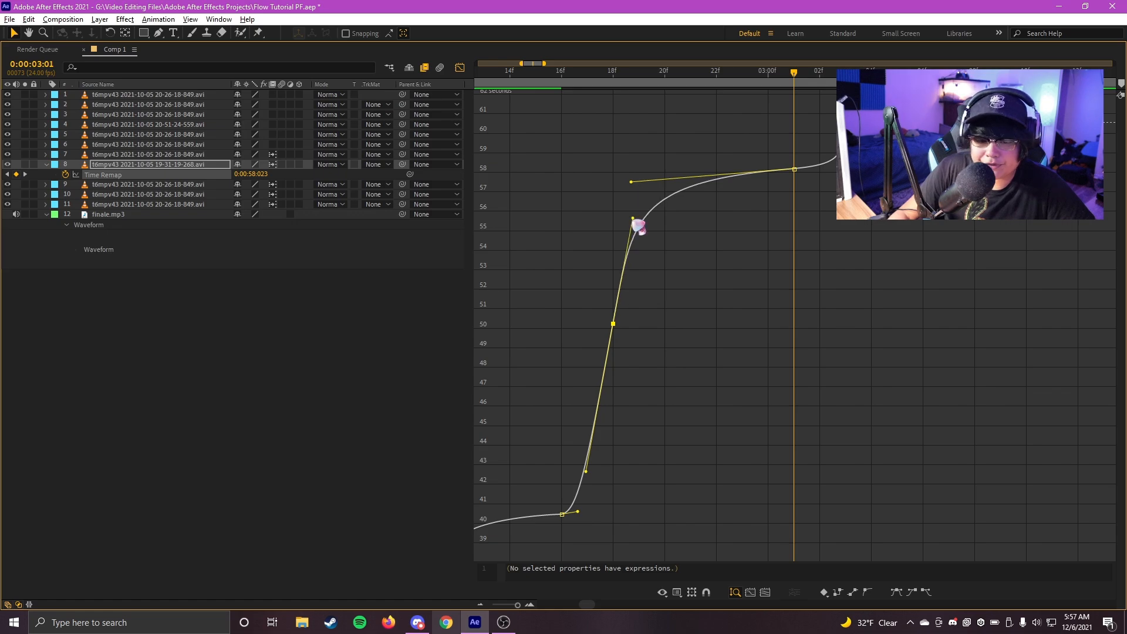
key(grave)
key(grave)
key(grave)
key(grave)
key(grave)
Preview the clip with the music through the end of layer 8.
scroll(732, 459, down, 3)
drag(599, 409, 418, 410)
key(space)
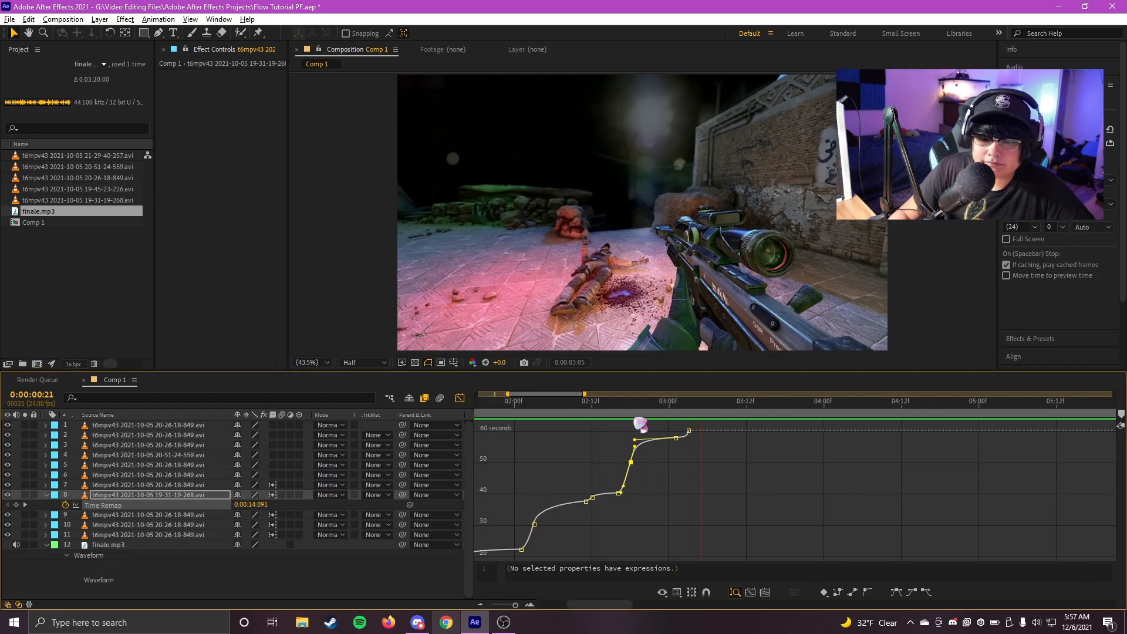
Shape the handles between the 0:00:03:01 and 0:00:03:03 keyframes into a steep finish, return to the layer bars and save the project.
scroll(650, 469, up, 5)
drag(478, 405, 641, 491)
scroll(810, 427, up, 2)
drag(574, 503, 648, 533)
key(grave)
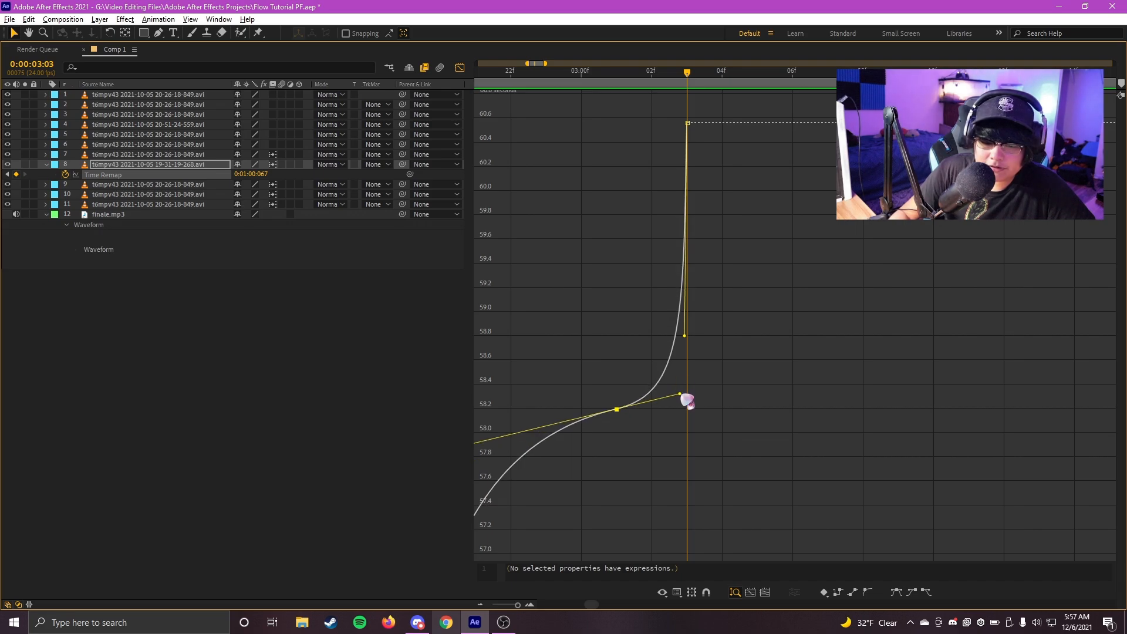
key(grave)
key(shift+F3)
key(ctrl+s)
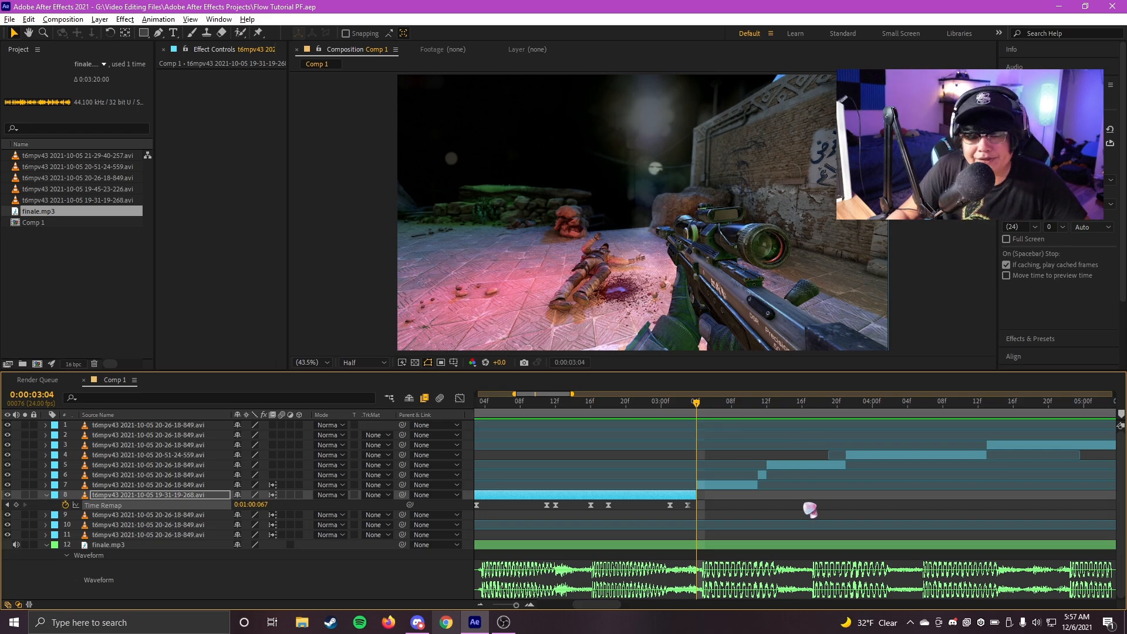
Enable time remapping on layer 7 and set keyframes at 0:00:03:04 and 0:00:03:10.
click(716, 487)
key(ctrl+alt+t)
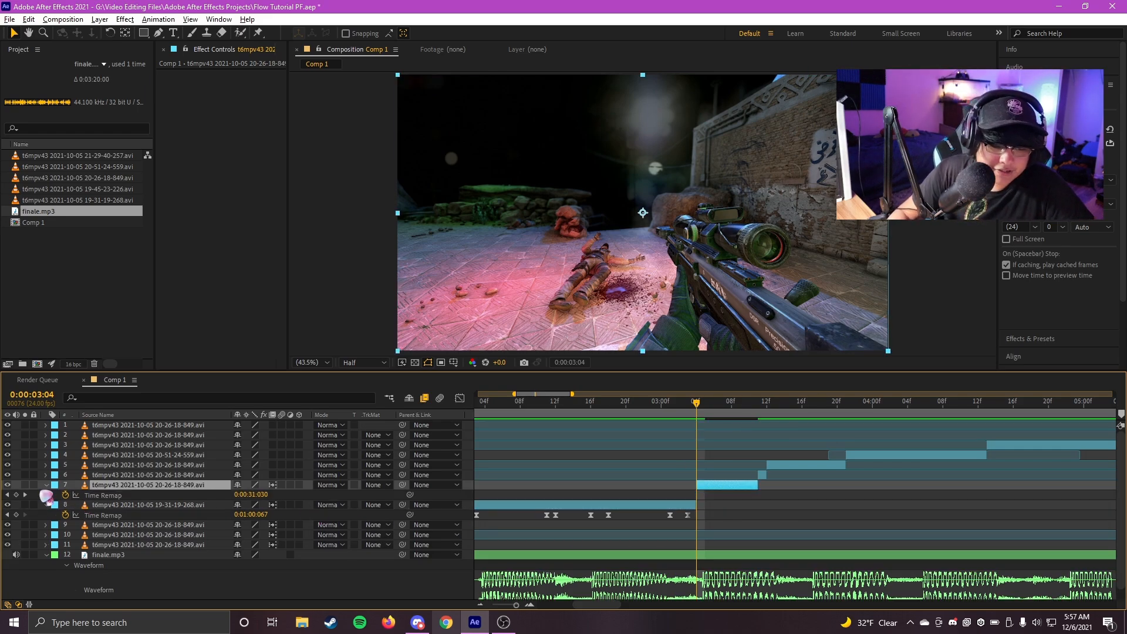
click(752, 414)
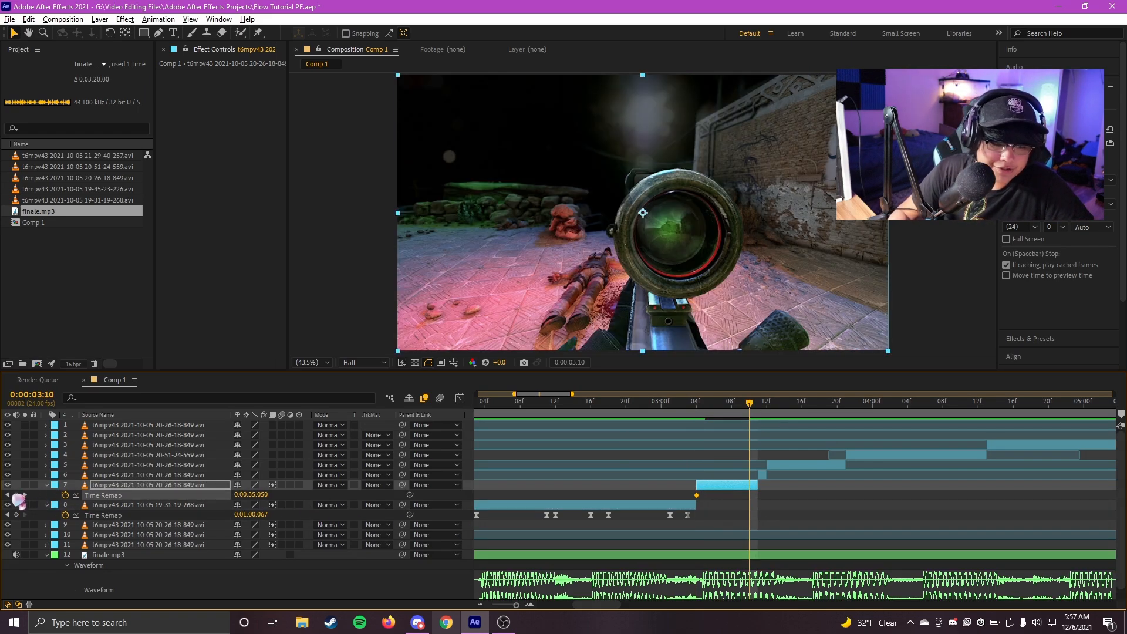
scroll(835, 481, up, 2)
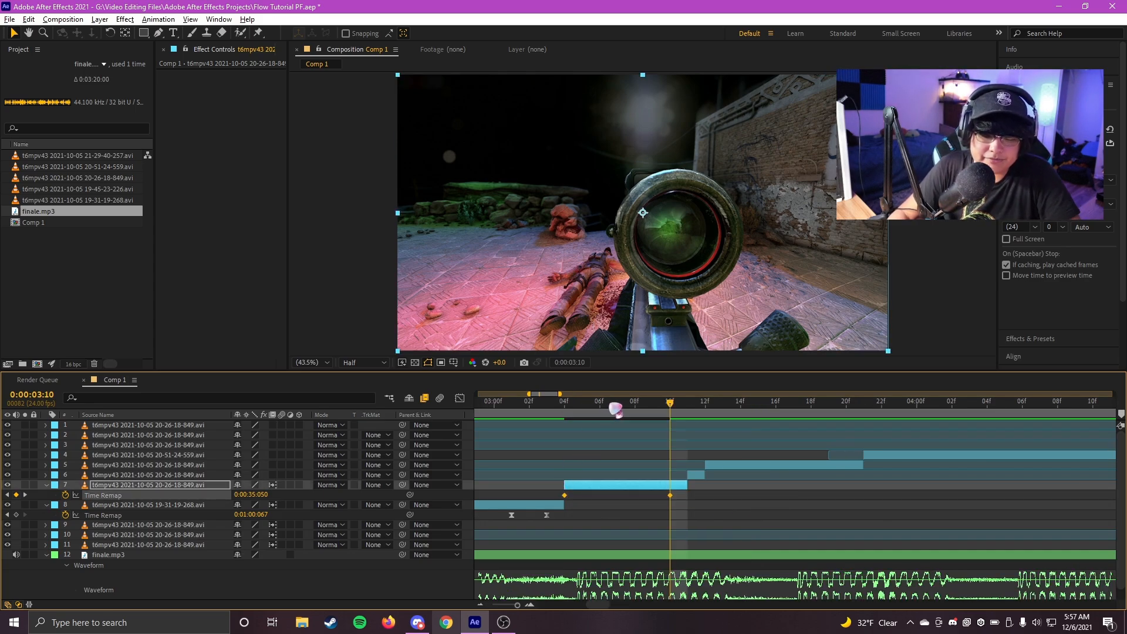
Ease layer 7's Time Remap keyframes and angle their handles in the value graph for a fast start and fast finish.
click(615, 409)
click(460, 399)
scroll(681, 482, down, 2)
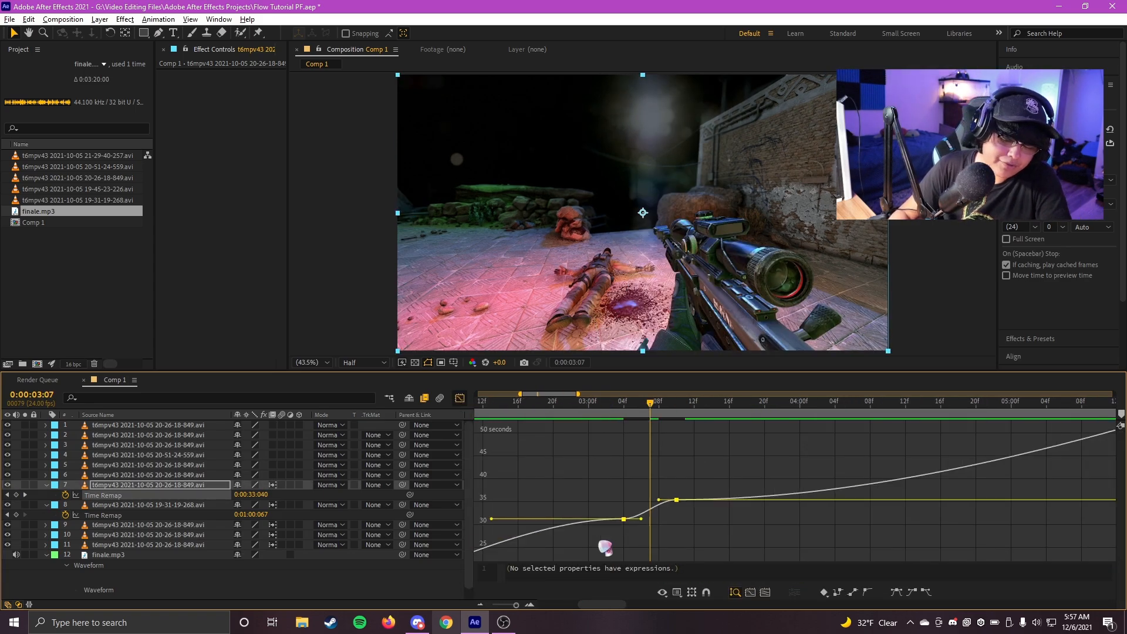
scroll(711, 534, up, 4)
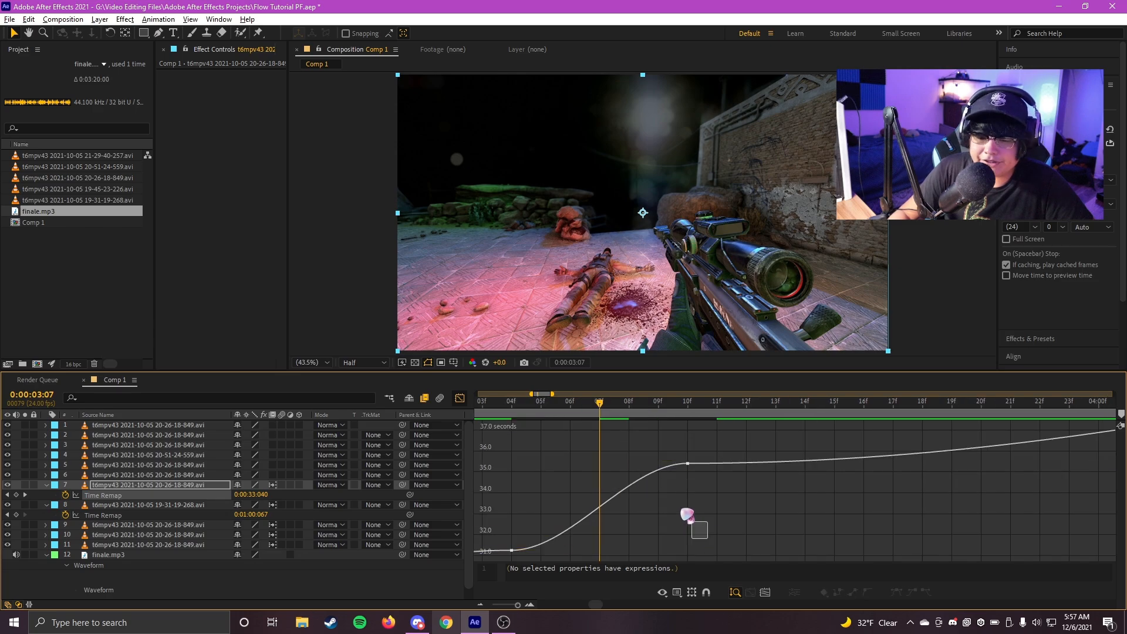
drag(570, 551, 540, 478)
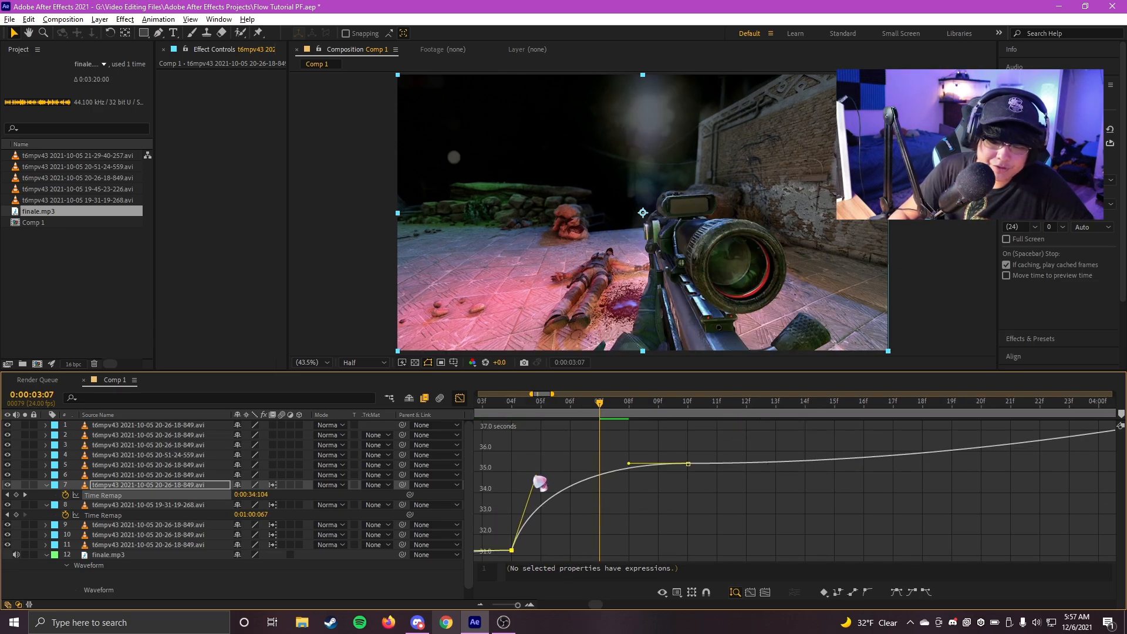
drag(628, 463, 681, 511)
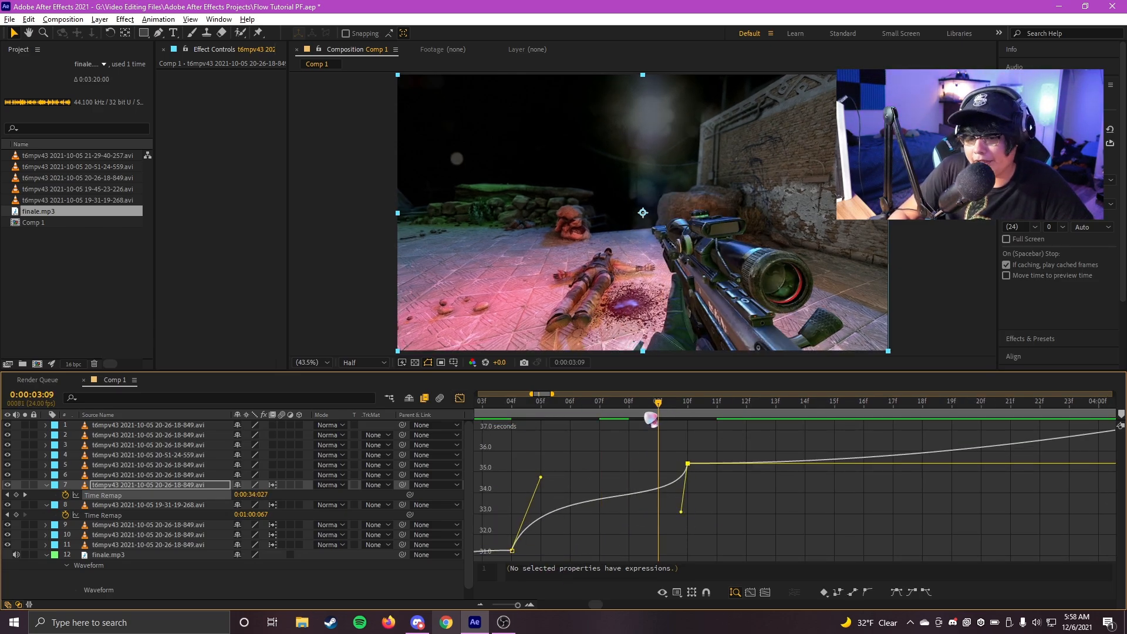
Add a Time Remap keyframe at 0:00:03:09 on layer 7 and flatten its handles between the two steep sections.
click(16, 495)
drag(609, 502, 693, 481)
double_click(604, 499)
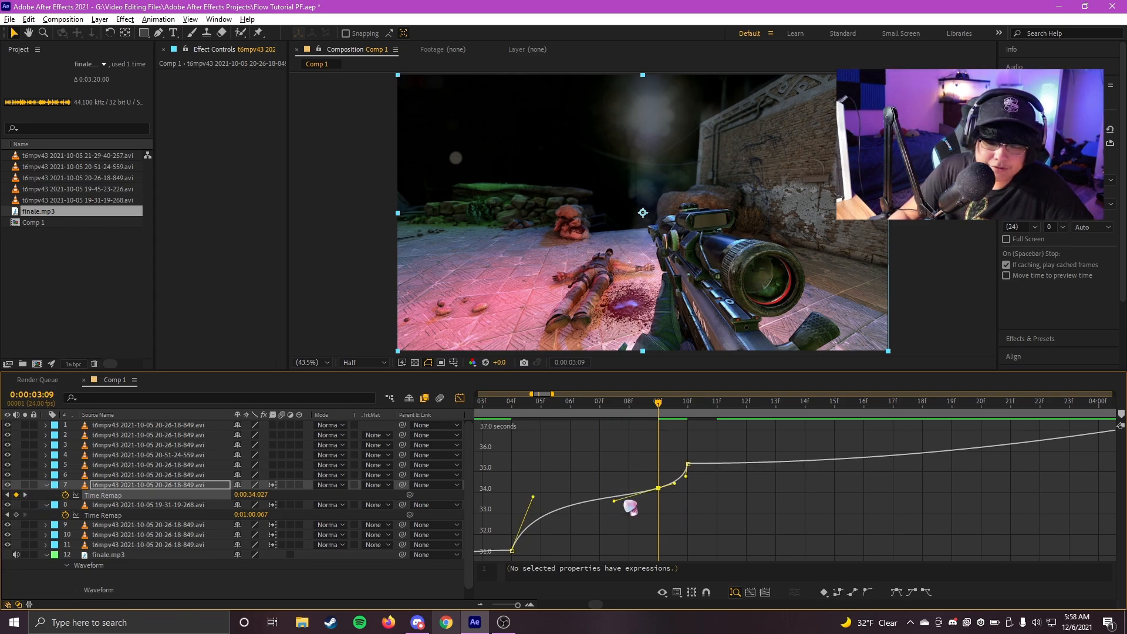
drag(614, 500, 569, 497)
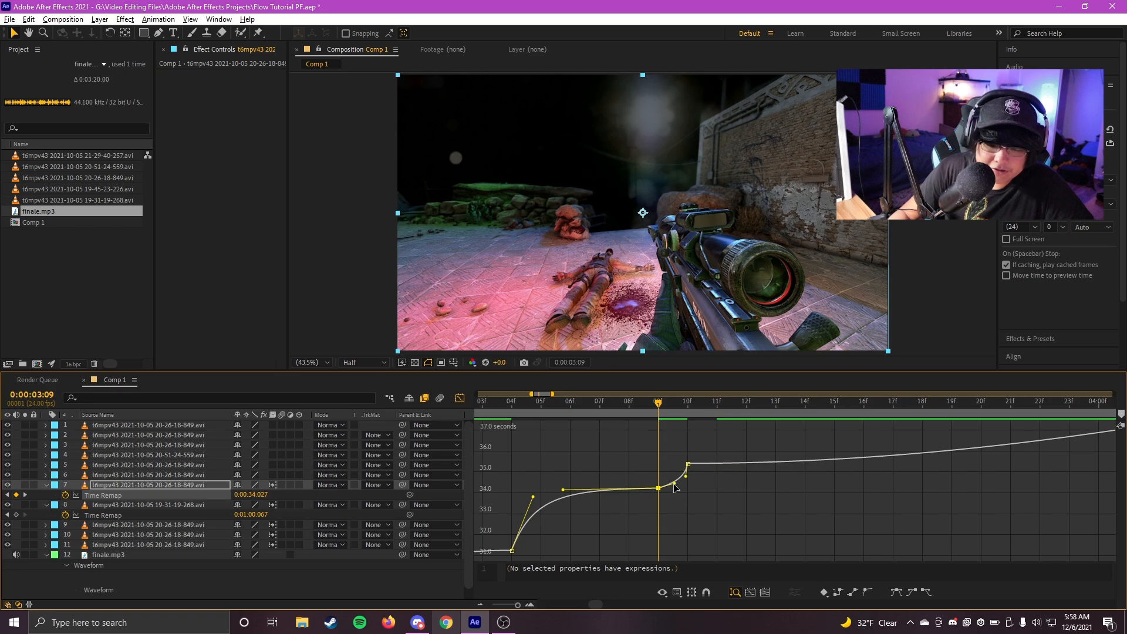
key(grave)
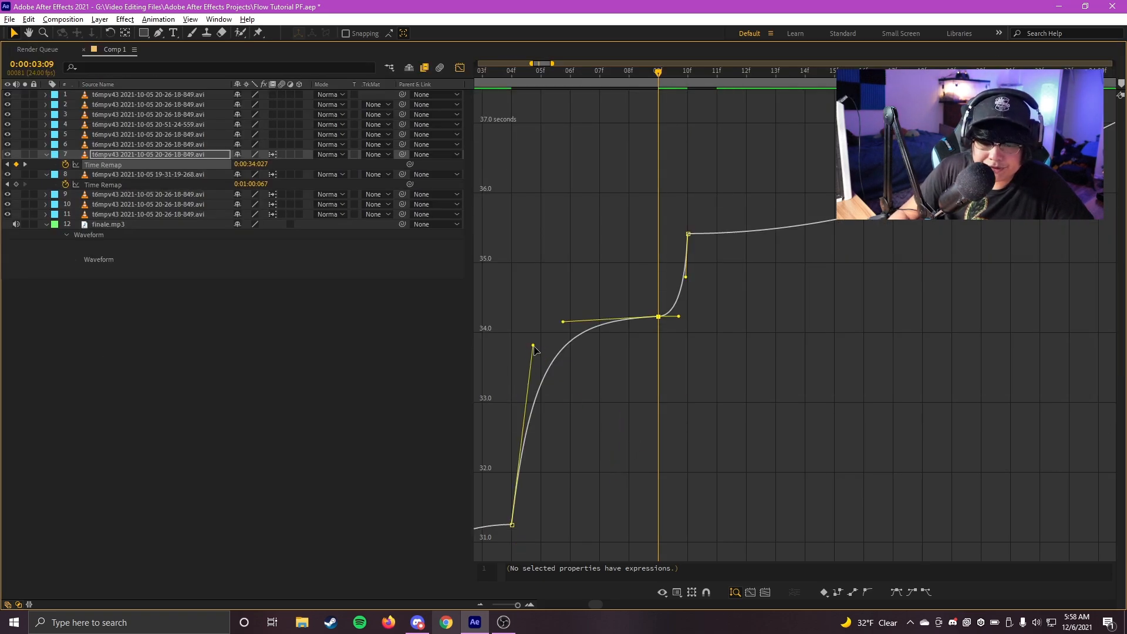
drag(697, 336, 622, 304)
drag(711, 276, 653, 214)
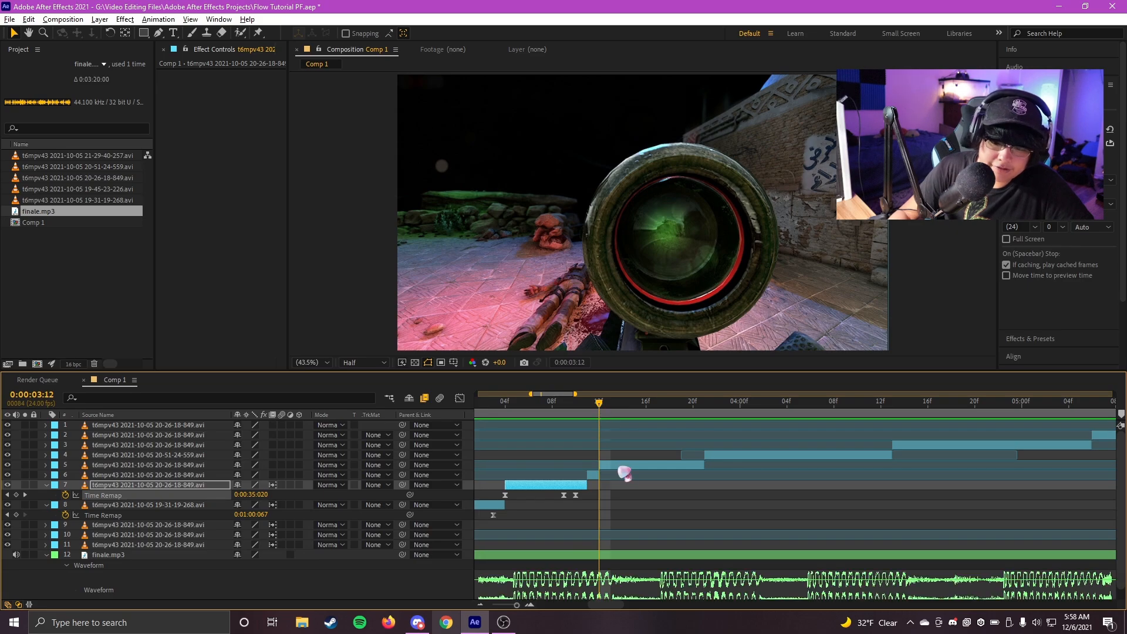
Enable time remapping on layer 5 and set keyframes at 0:00:03:12, 0:00:03:17 and 0:00:03:20.
click(623, 466)
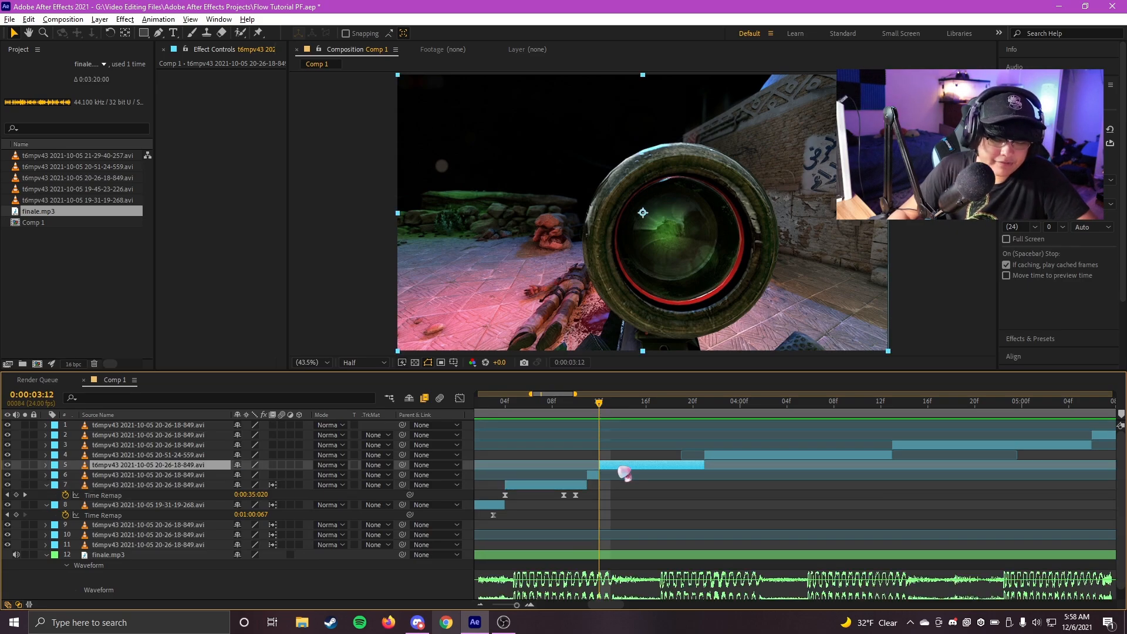
key(ctrl+alt+t)
click(16, 475)
drag(697, 404, 695, 405)
drag(609, 413, 672, 412)
scroll(705, 448, down, 1)
scroll(695, 448, up, 1)
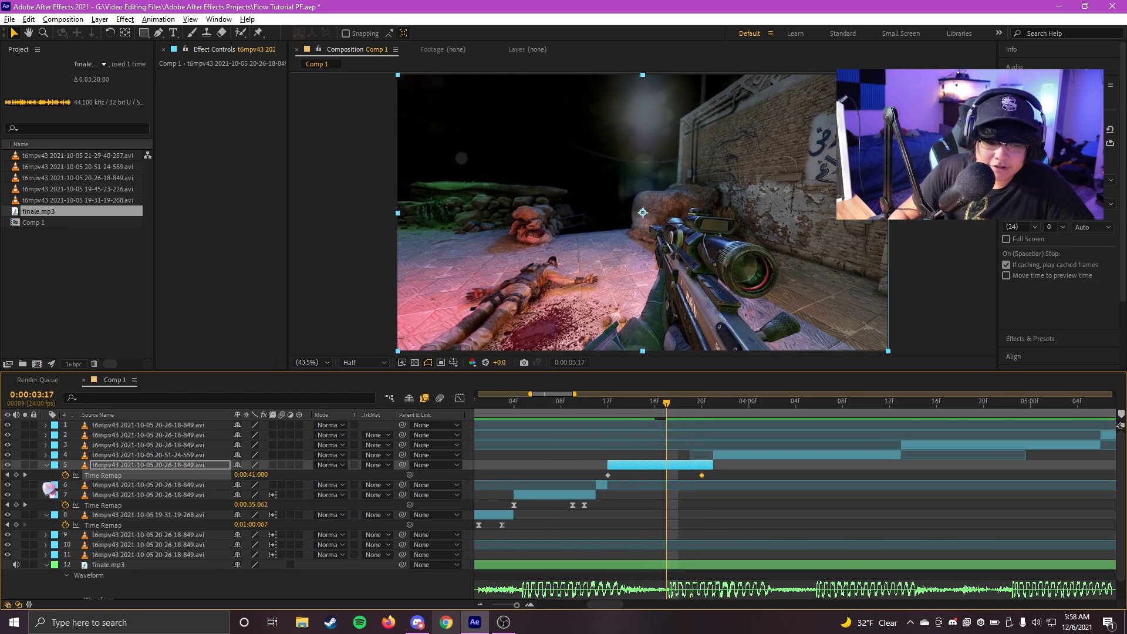
Apply Easy Ease to layer 5's three Time Remap keyframes and display their curve in the Graph Editor.
drag(825, 482, 554, 468)
key(F9)
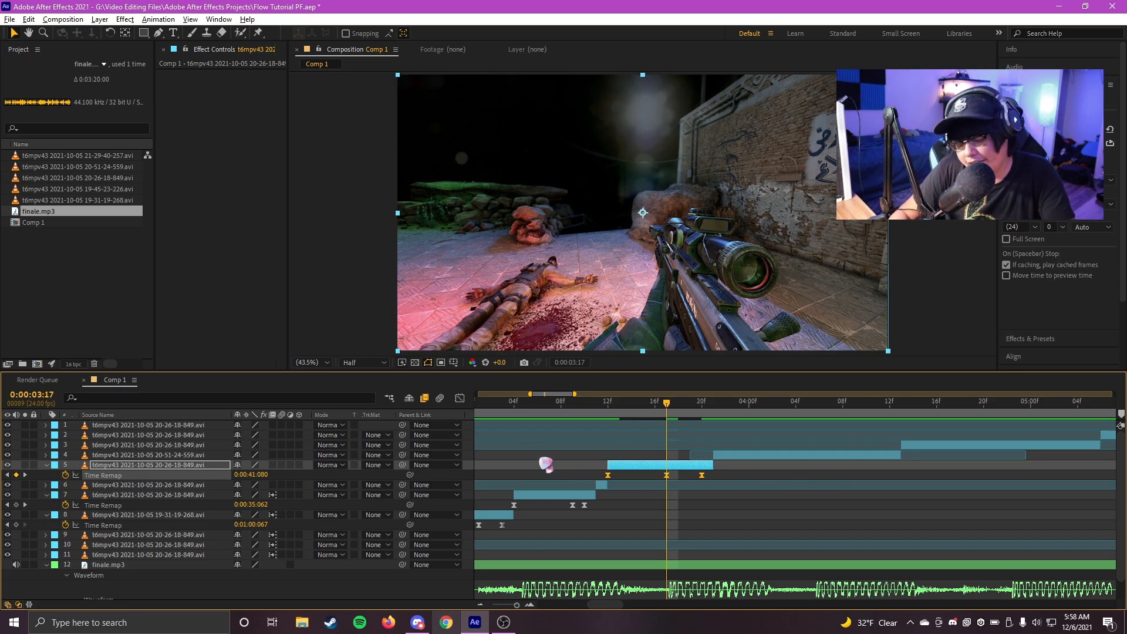
click(460, 398)
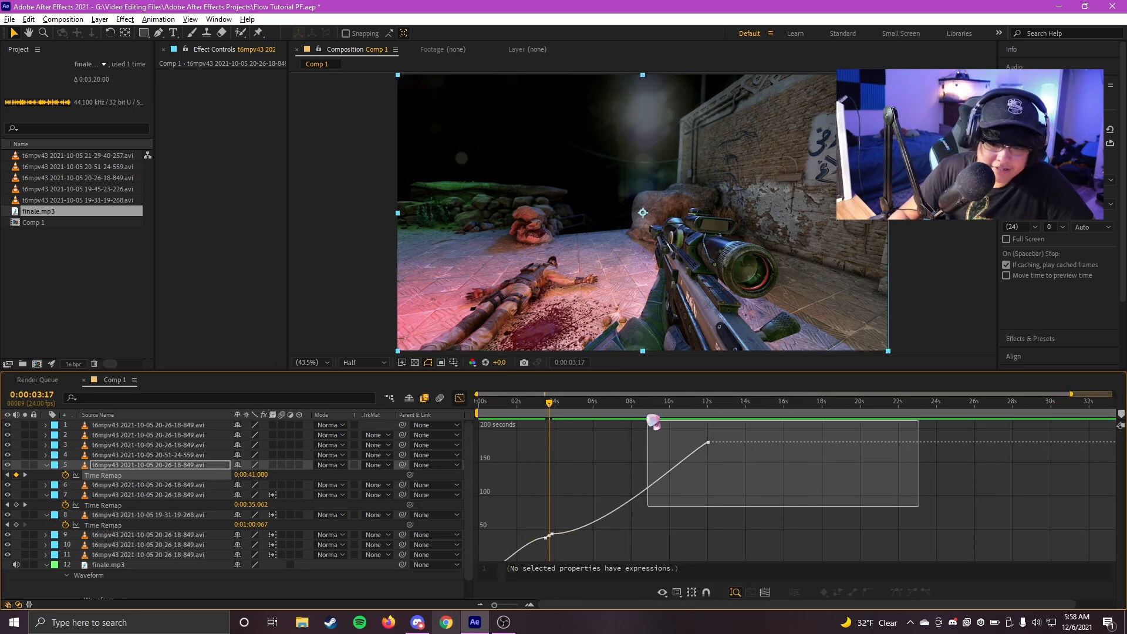
Shape layer 5's Time Remap curve with steep ends and a flat section around the middle keyframe, placed at 0:00:03:18.
scroll(538, 509, up, 10)
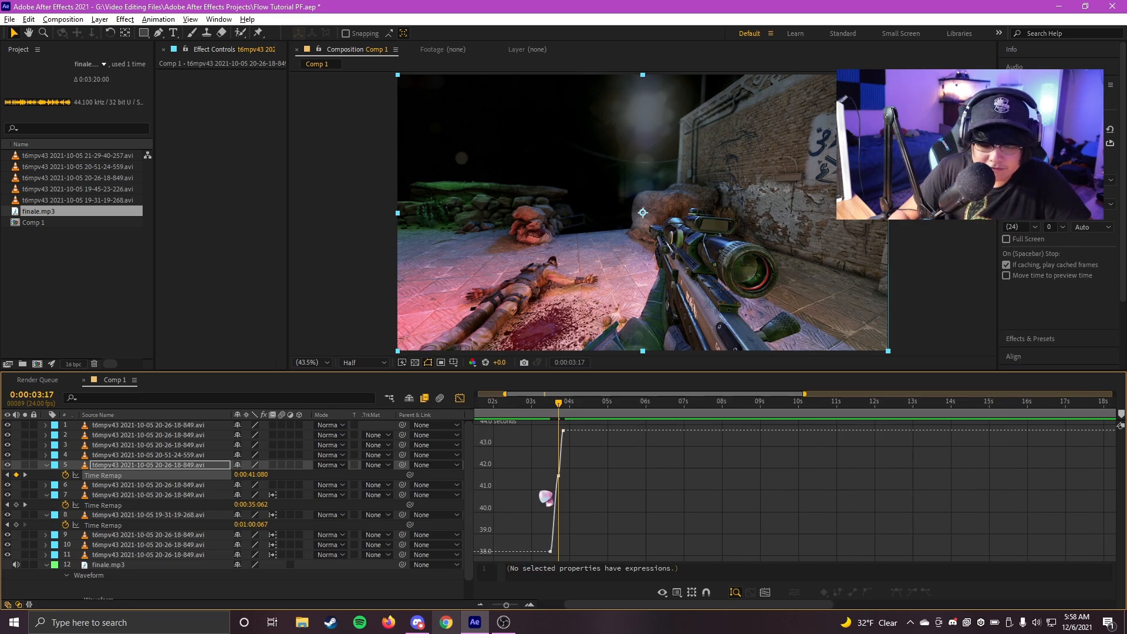
scroll(558, 503, up, 3)
drag(535, 504, 587, 508)
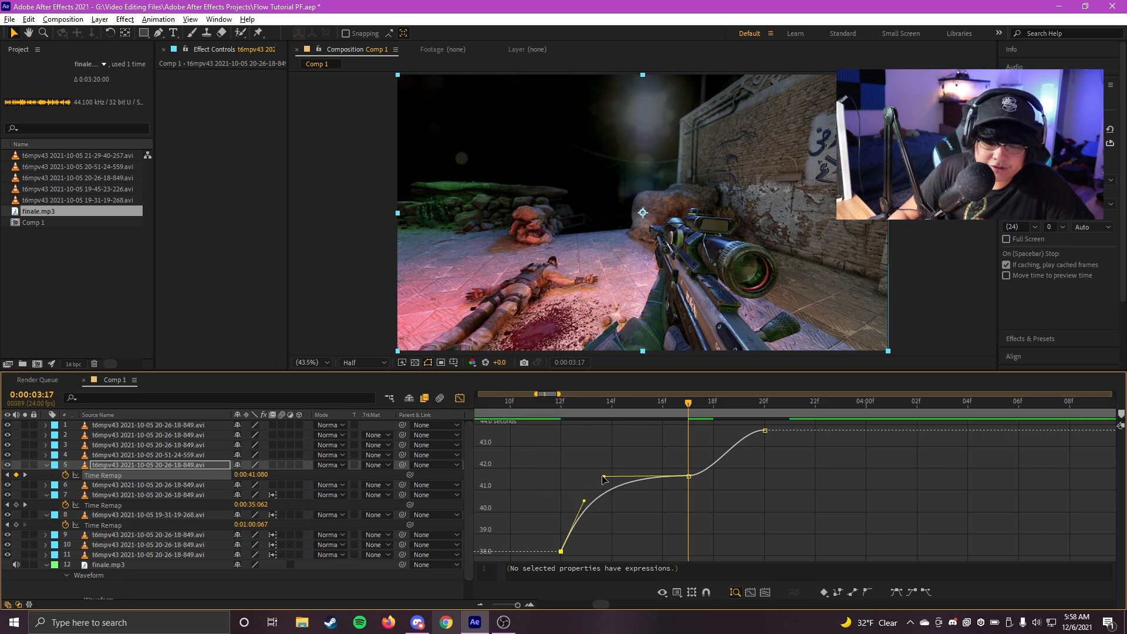
drag(688, 476, 754, 474)
drag(748, 431, 757, 473)
click(793, 473)
scroll(795, 473, down, 2)
drag(873, 449, 839, 447)
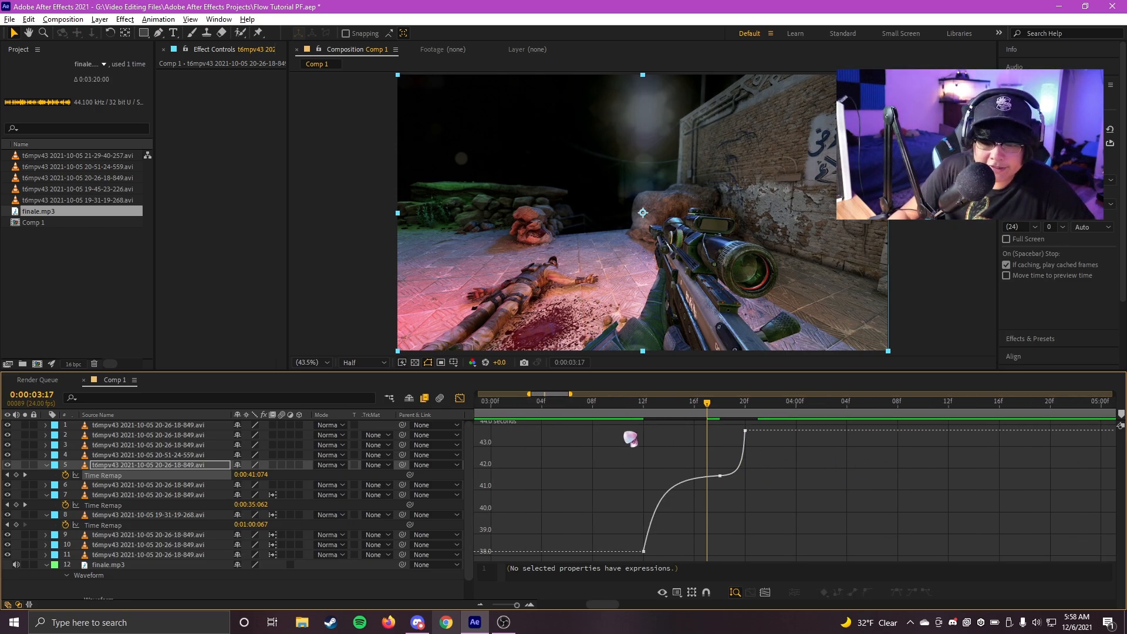
Play back layer 5's section to check its new speed curve.
drag(557, 405, 507, 412)
drag(706, 470, 613, 469)
key(space)
scroll(581, 456, down, 2)
scroll(594, 411, up, 2)
Enable time remapping on layer 4 and set keyframes at 0:00:03:21, 0:00:04:08 and 0:00:04:12.
drag(606, 407, 628, 410)
drag(629, 475, 629, 514)
drag(562, 449, 653, 445)
drag(595, 491, 646, 548)
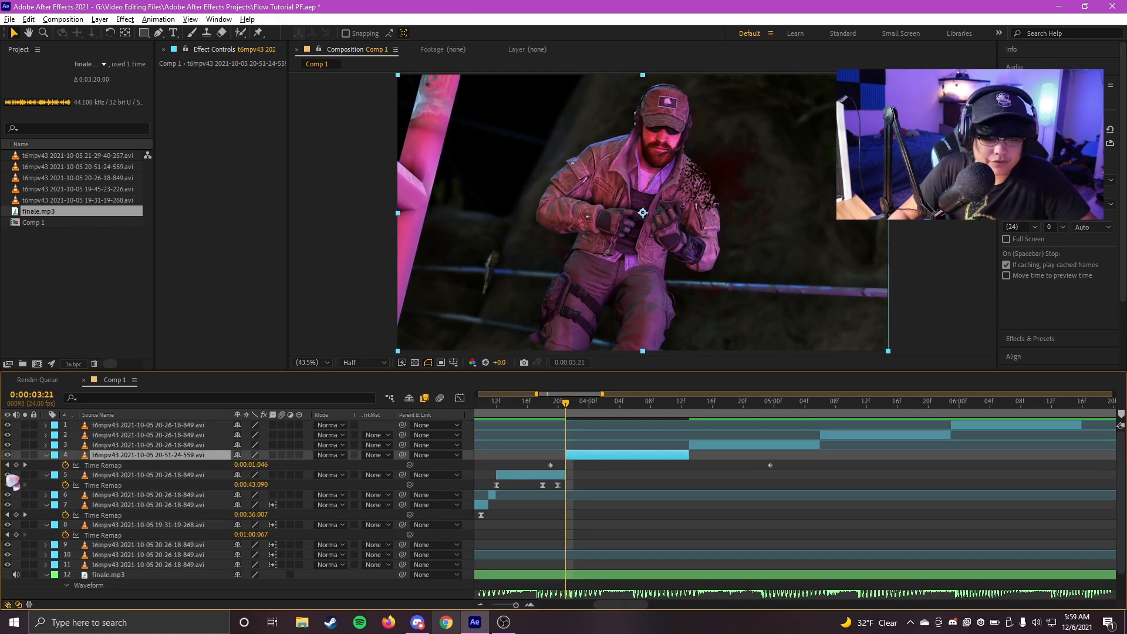
click(16, 465)
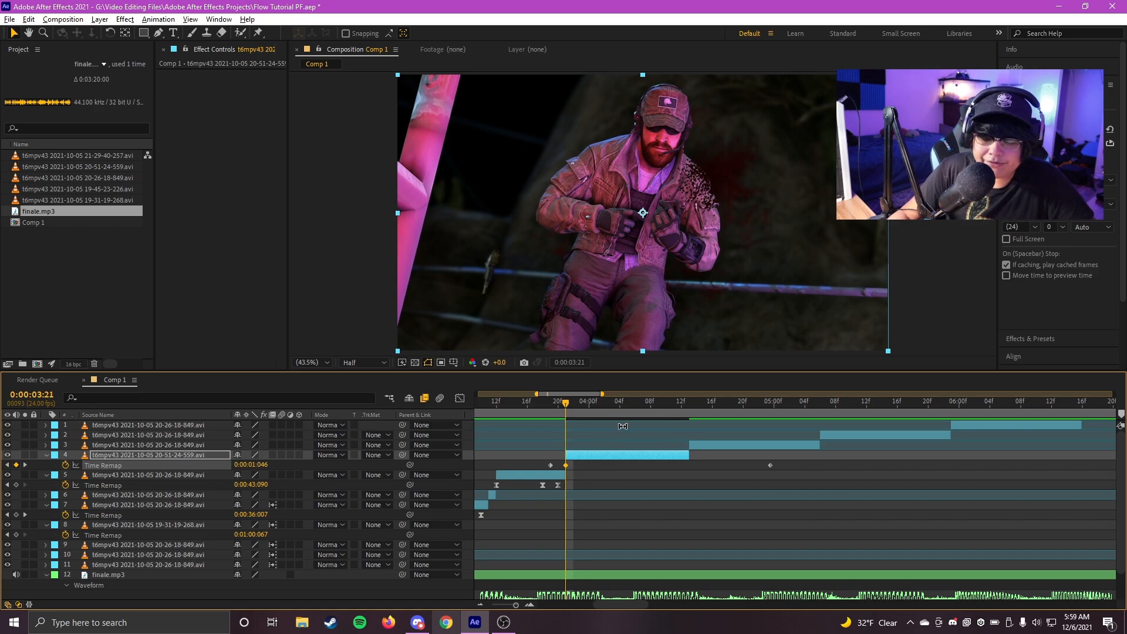
scroll(604, 442, up, 2)
drag(652, 410, 673, 415)
key(alt+shift+t)
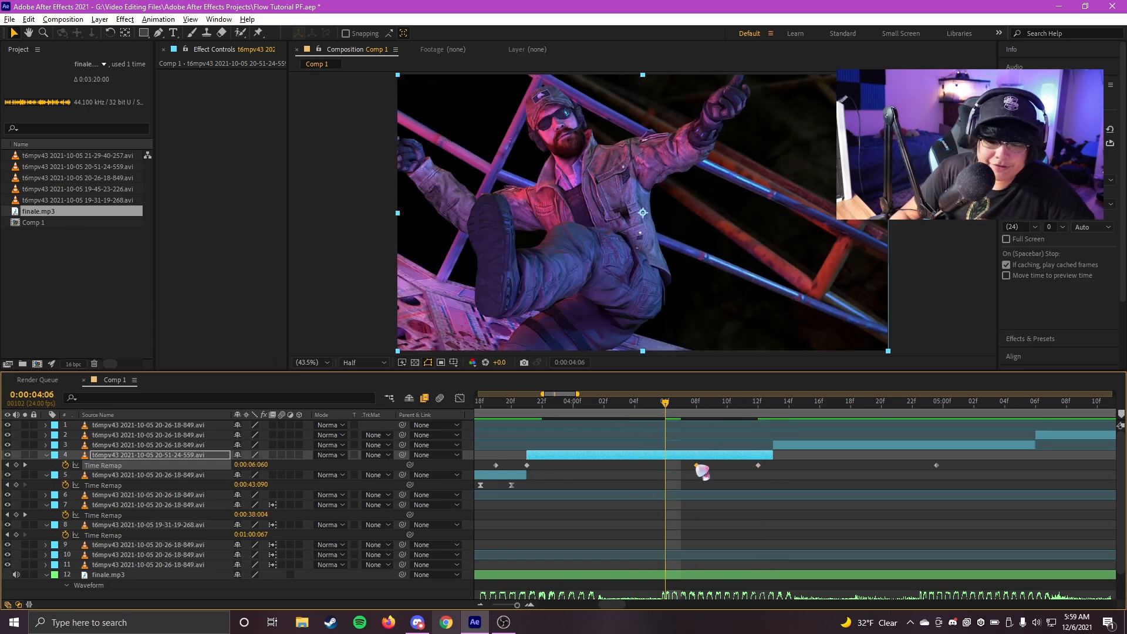
Apply Easy Ease to layer 4's three new keyframes, delete its original outer keyframes and display the curve in the Graph Editor.
drag(520, 467, 519, 469)
key(F9)
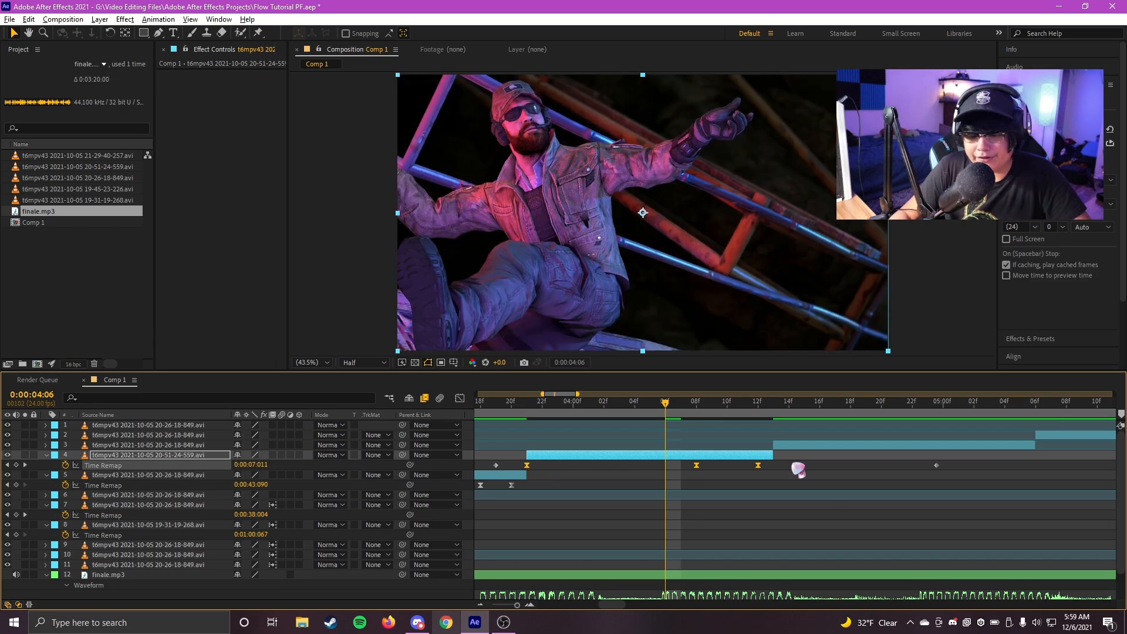
scroll(794, 465, down, 1)
drag(915, 476, 614, 463)
key(Delete)
click(646, 466)
key(Delete)
click(459, 398)
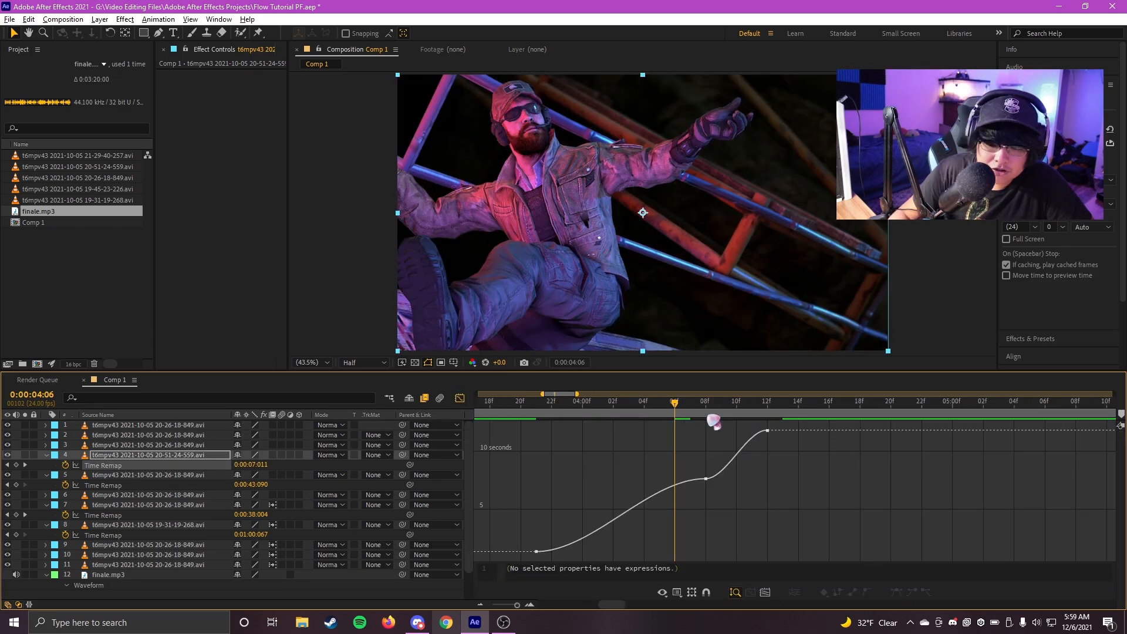
Angle layer 4's outer keyframe handles steeply and extend the middle keyframe's handles nearly flat for a fast-slow-fast curve.
click(707, 418)
mouse_move(537, 490)
mouse_down()
mouse_move(576, 555)
mouse_move(592, 553)
mouse_move(568, 488)
mouse_move(507, 524)
mouse_up()
drag(578, 560, 508, 517)
drag(649, 479, 602, 487)
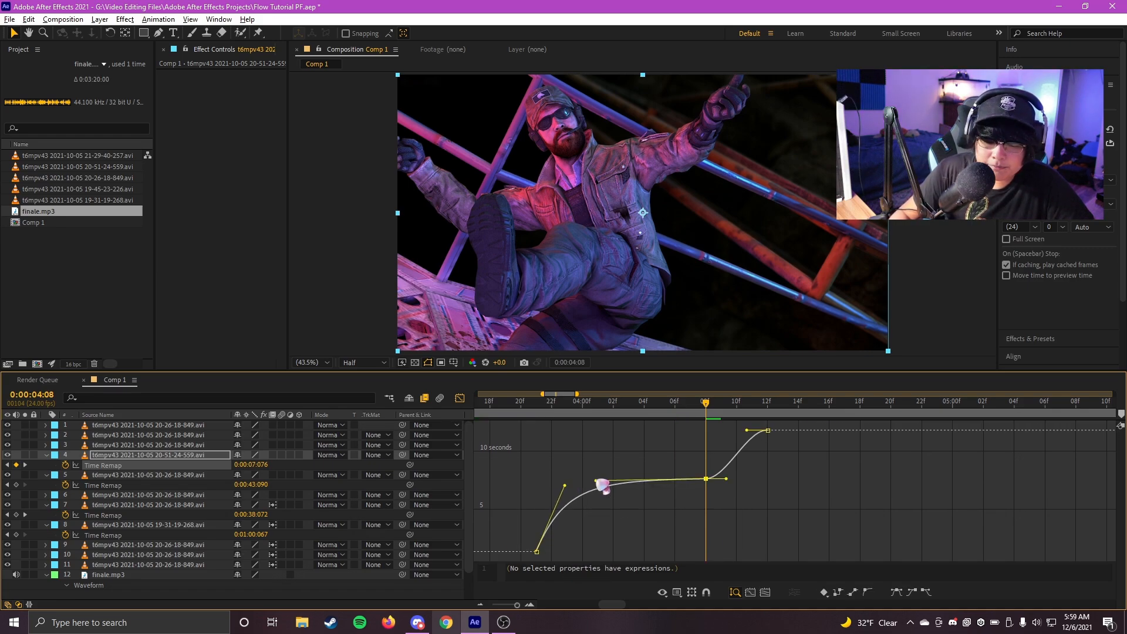
drag(726, 479, 765, 474)
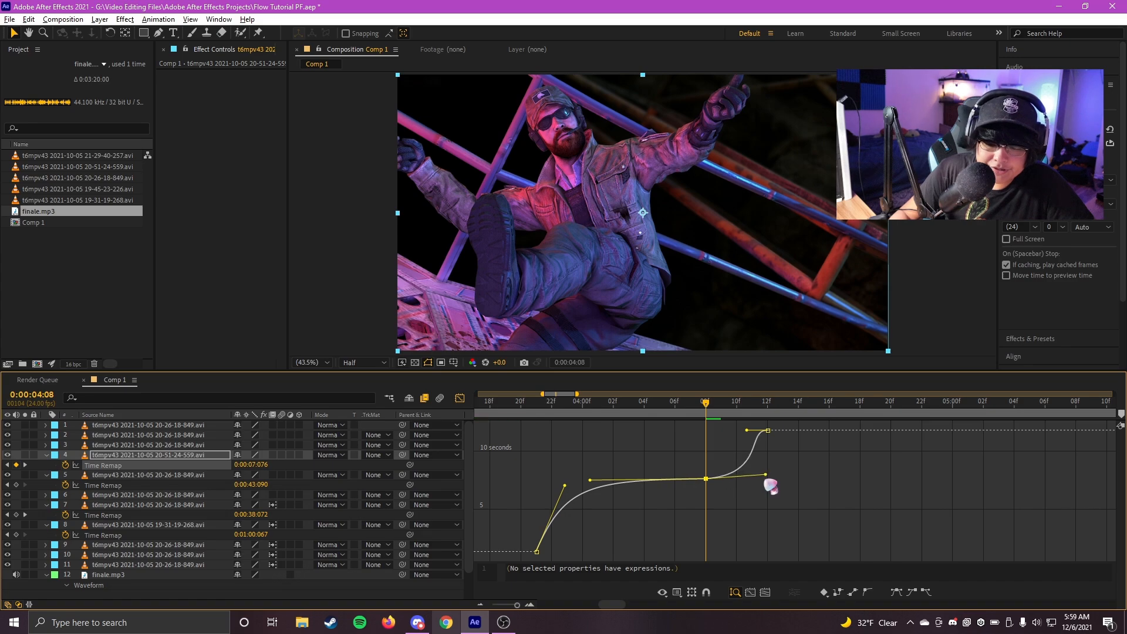
drag(747, 431, 663, 503)
Play back layer 4's section together with the end of layer 5, starting around 0:00:03:12.
drag(538, 411, 468, 413)
scroll(770, 499, down, 1)
scroll(849, 502, right, 1)
scroll(792, 503, right, 2)
key(space)
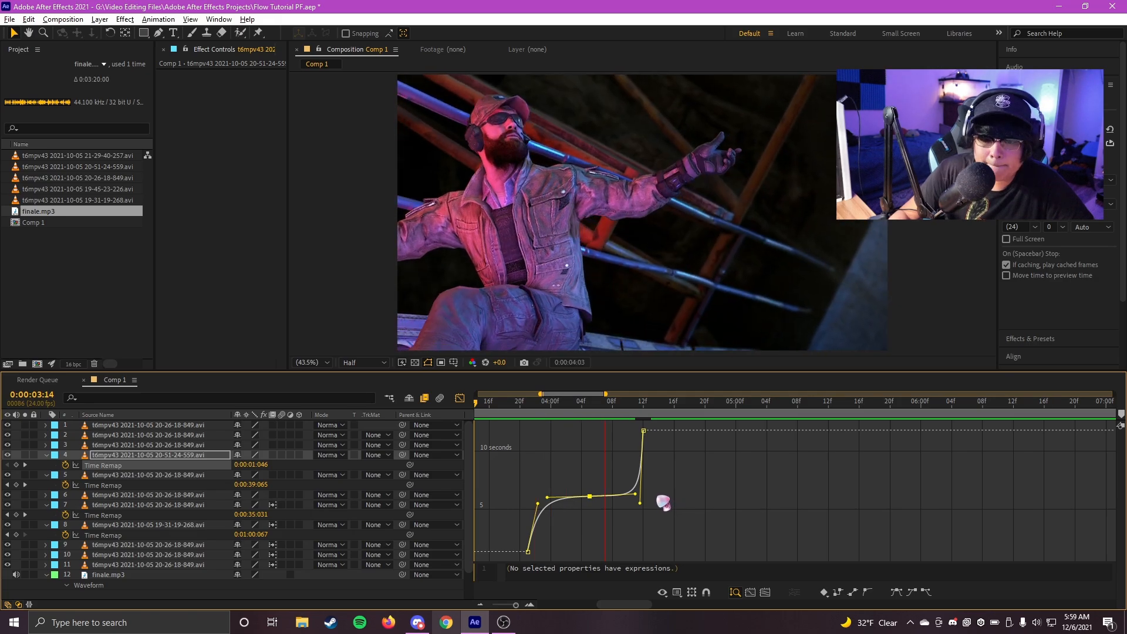
click(490, 413)
drag(524, 418, 472, 419)
key(space)
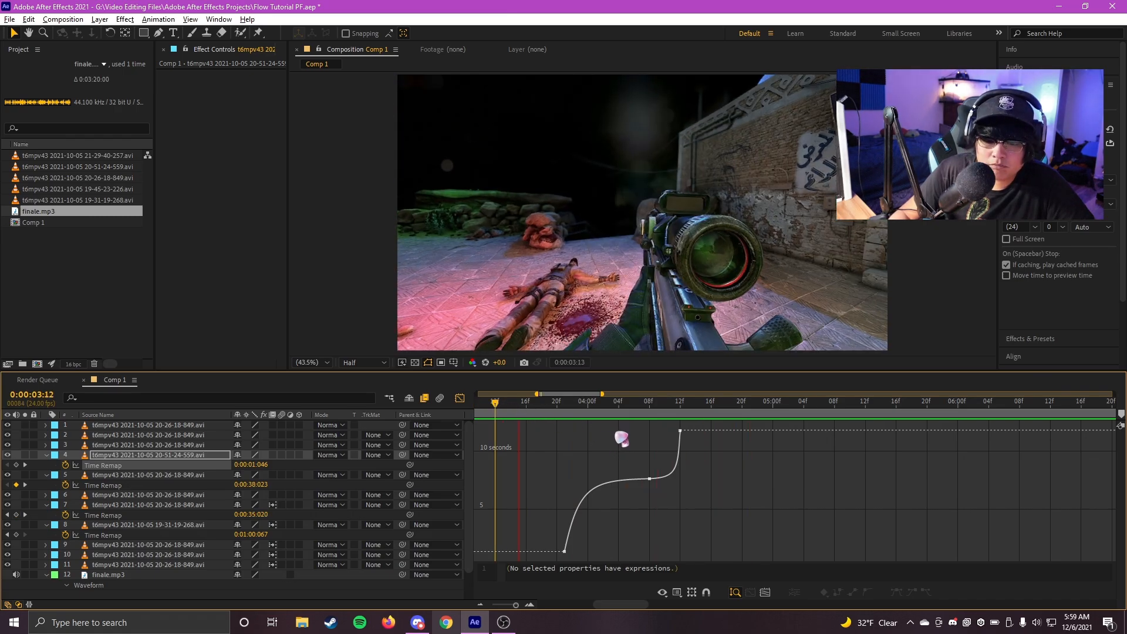
Close the Graph Editor, save the project and collapse the Time Remap properties of the finished layers.
scroll(619, 438, up, 2)
key(shift+F3)
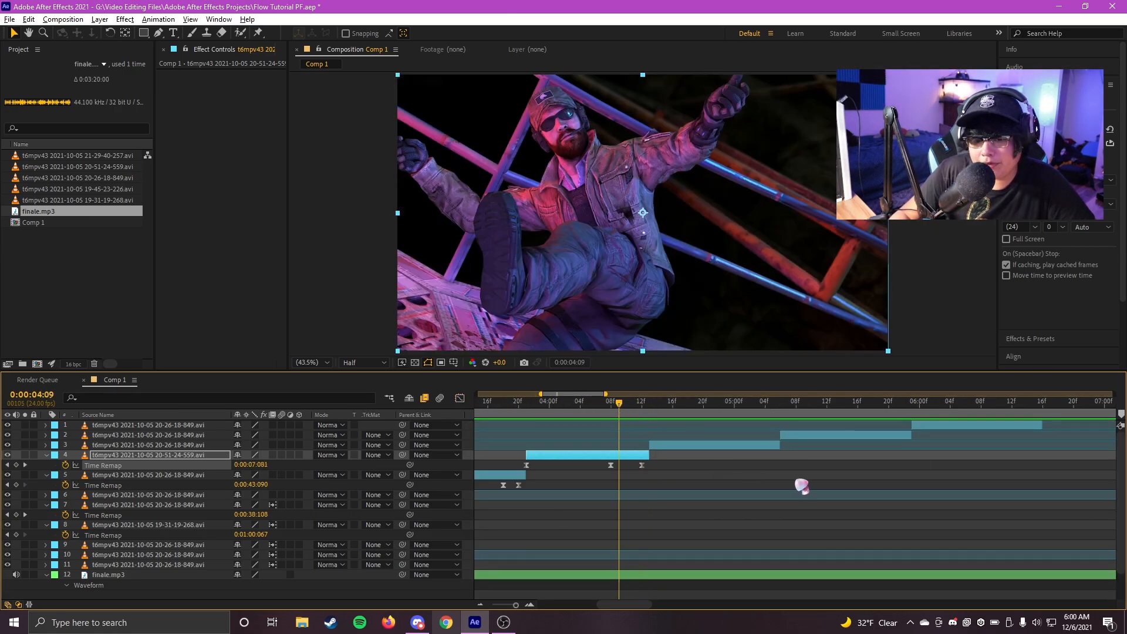
key(ctrl+s)
click(46, 504)
click(47, 474)
click(47, 455)
click(46, 494)
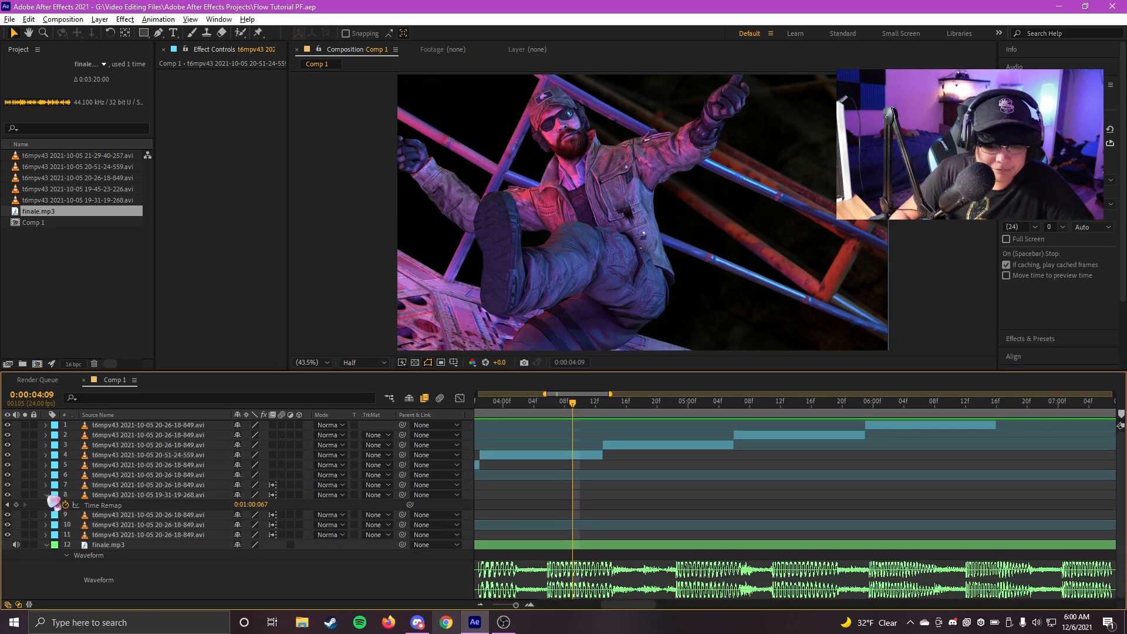
Enable time remapping on layer 3 and set Easy Ease keyframes at 0:00:04:13, 0:00:04:18 and 0:00:05:05.
scroll(679, 478, down, 2)
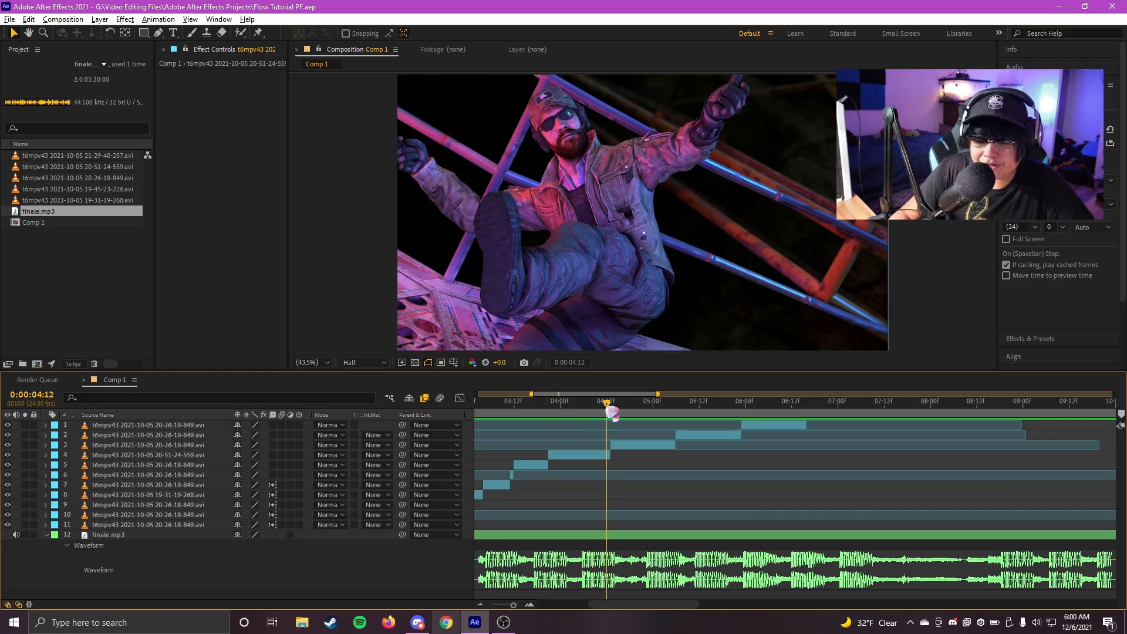
scroll(608, 409, up, 2)
drag(631, 409, 620, 410)
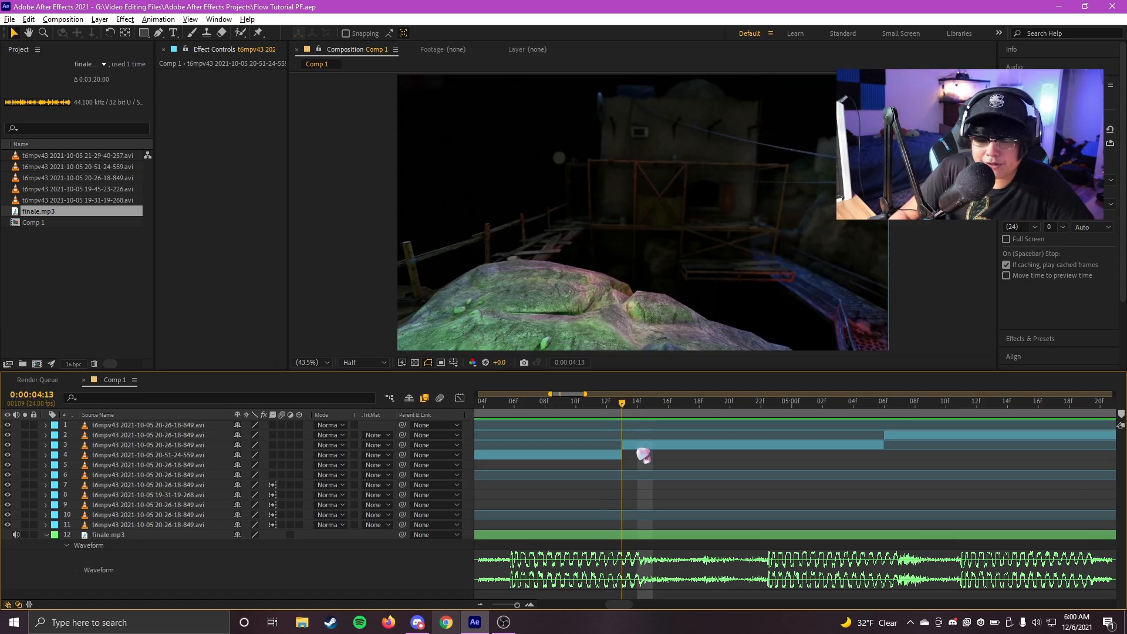
click(638, 448)
key(ctrl+alt+t)
scroll(751, 468, down, 1)
click(706, 405)
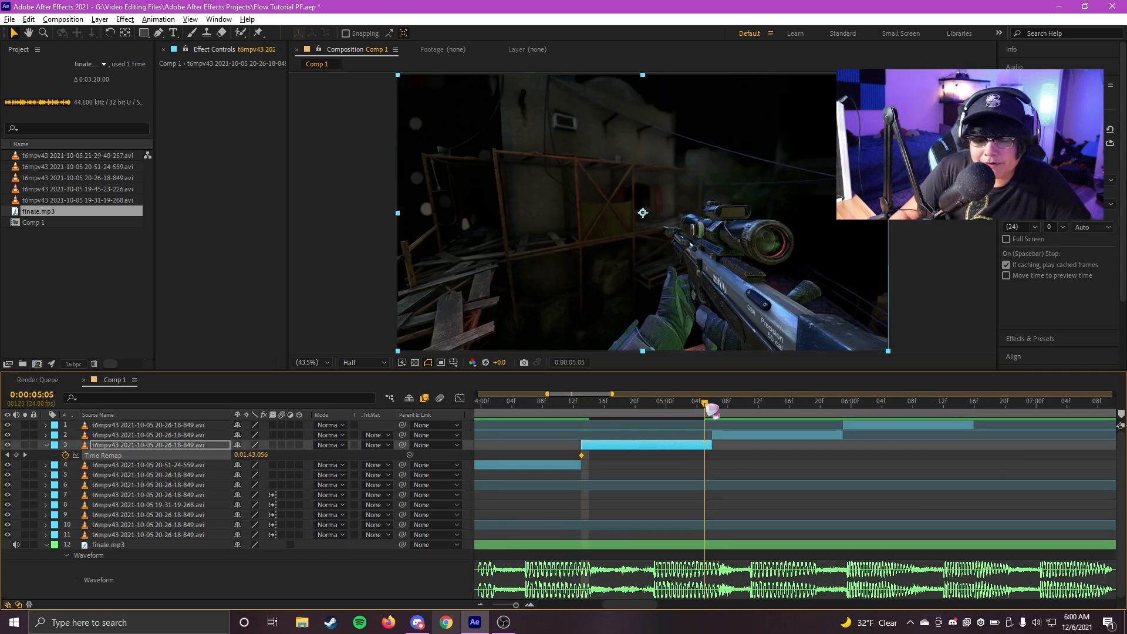
mouse_move(607, 415)
mouse_down()
mouse_move(594, 417)
mouse_move(659, 407)
mouse_move(621, 428)
mouse_up()
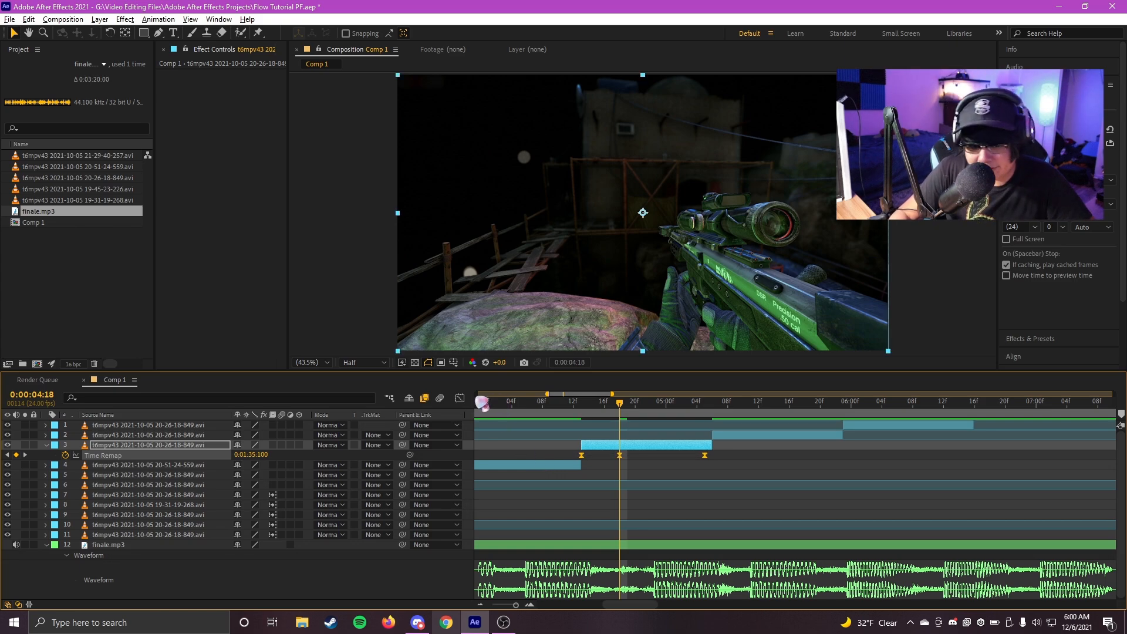
Delete the original end keyframe from layer 3's Time Remap curve in the Graph Editor and save the project.
click(461, 401)
scroll(696, 497, down, 2)
drag(976, 498, 822, 420)
scroll(543, 523, left, 1)
key(Delete)
scroll(649, 490, up, 6)
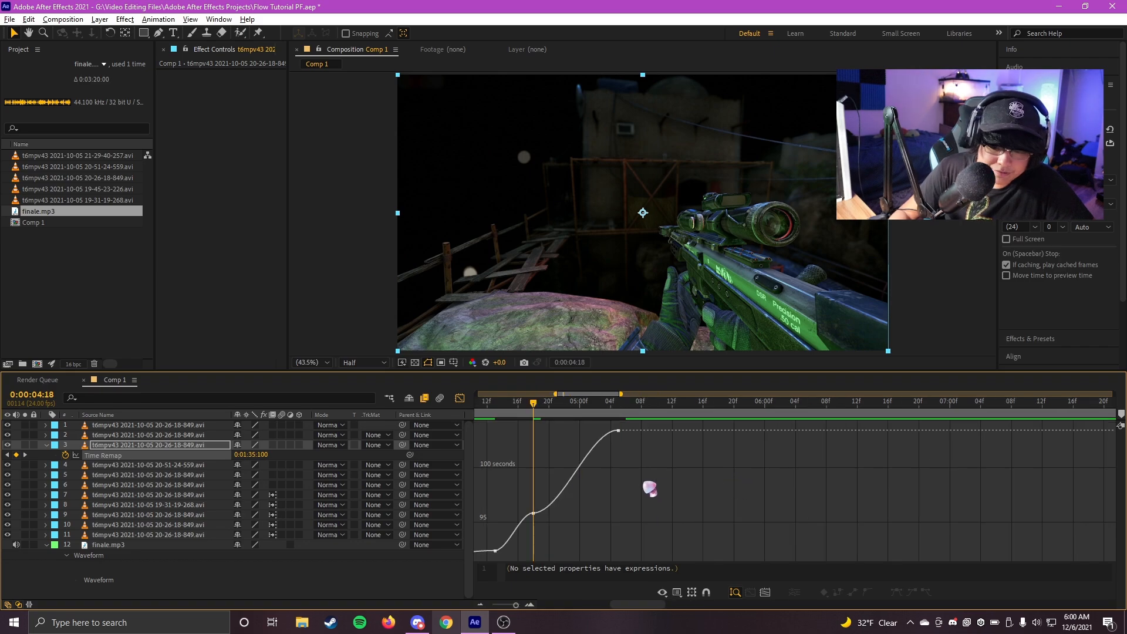
key(ctrl+s)
Select layer 3's Time Remap keyframes and play back its section from 0:00:04:06.
drag(653, 523, 574, 494)
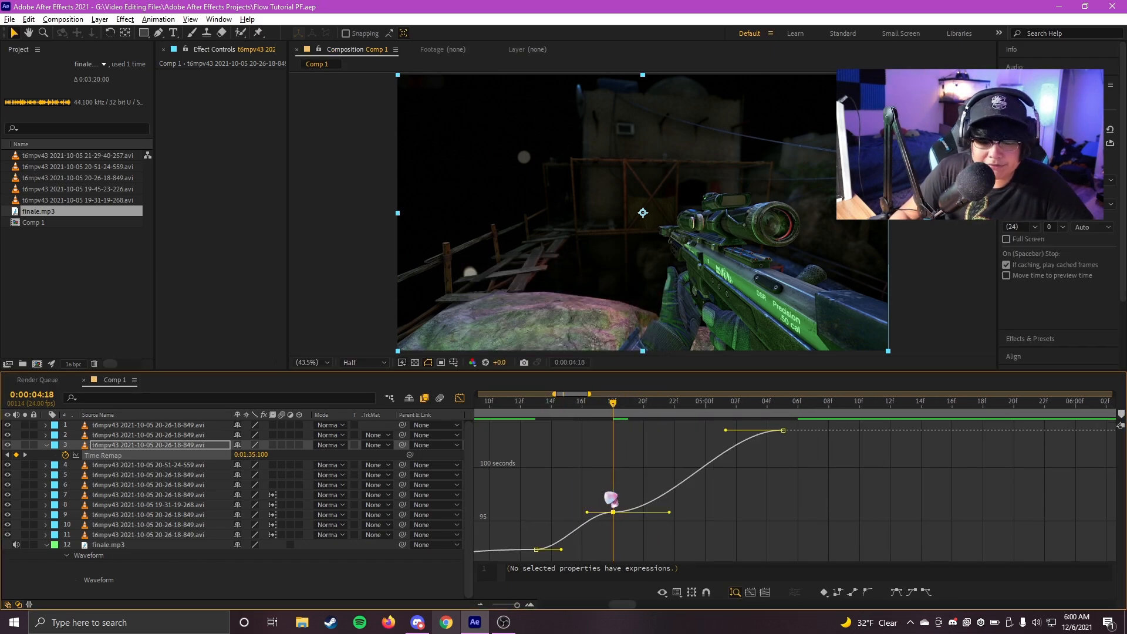
mouse_move(615, 513)
key(minus)
drag(581, 415, 520, 410)
scroll(604, 444, up, 3)
key(space)
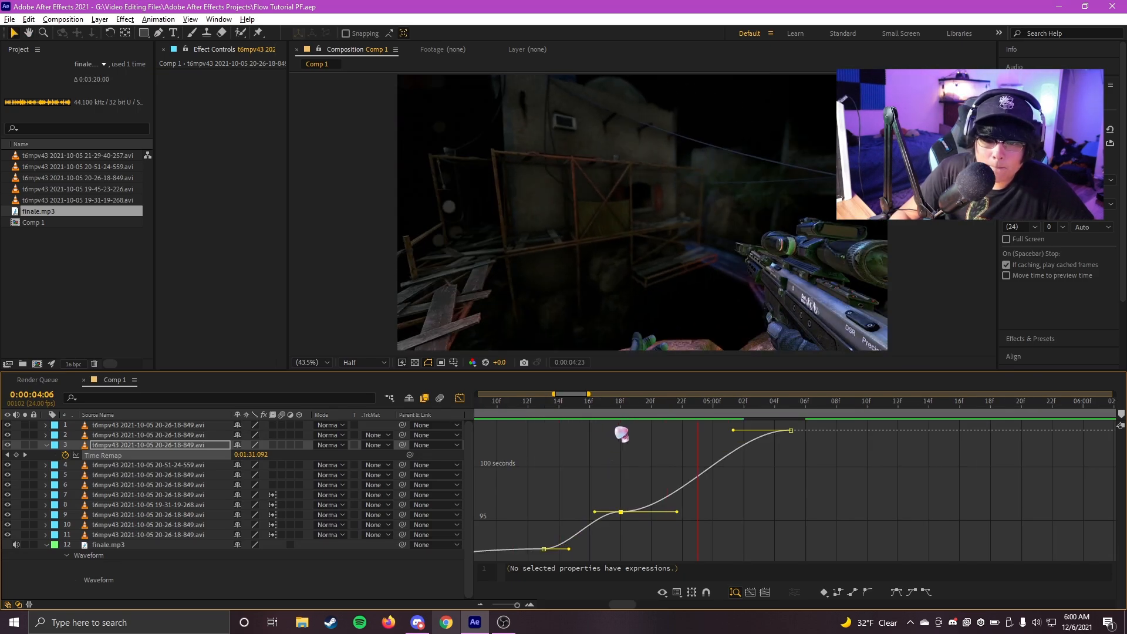
Move layer 3's middle Time Remap keyframe to 0:00:04:20 and steepen the handles at the start, middle and end keyframes.
click(651, 405)
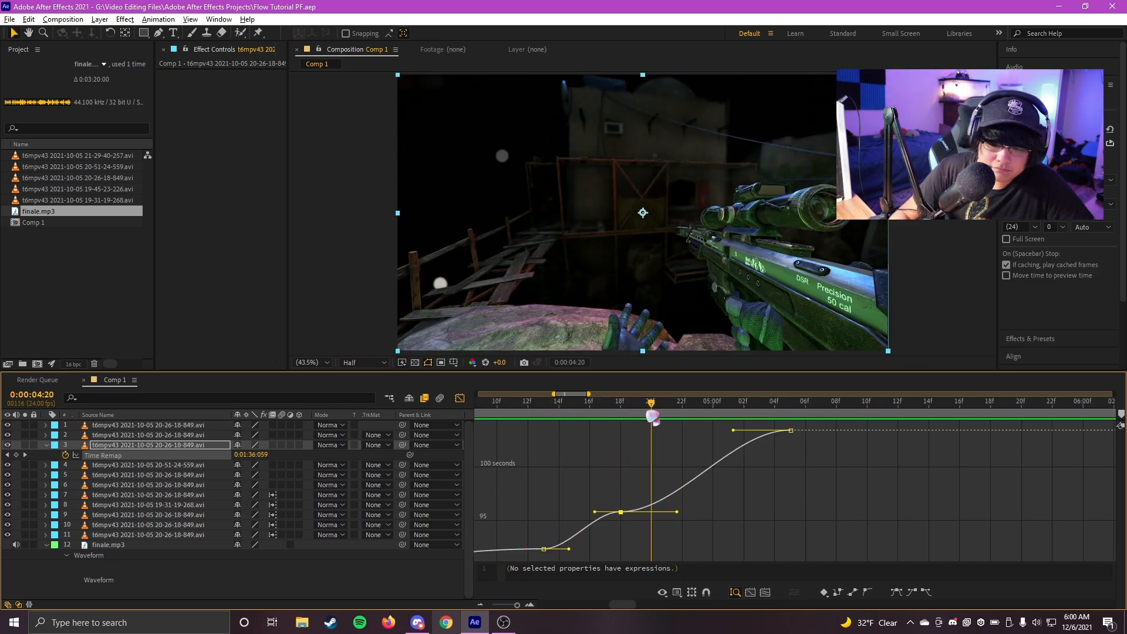
drag(624, 513, 651, 514)
drag(577, 567, 579, 552)
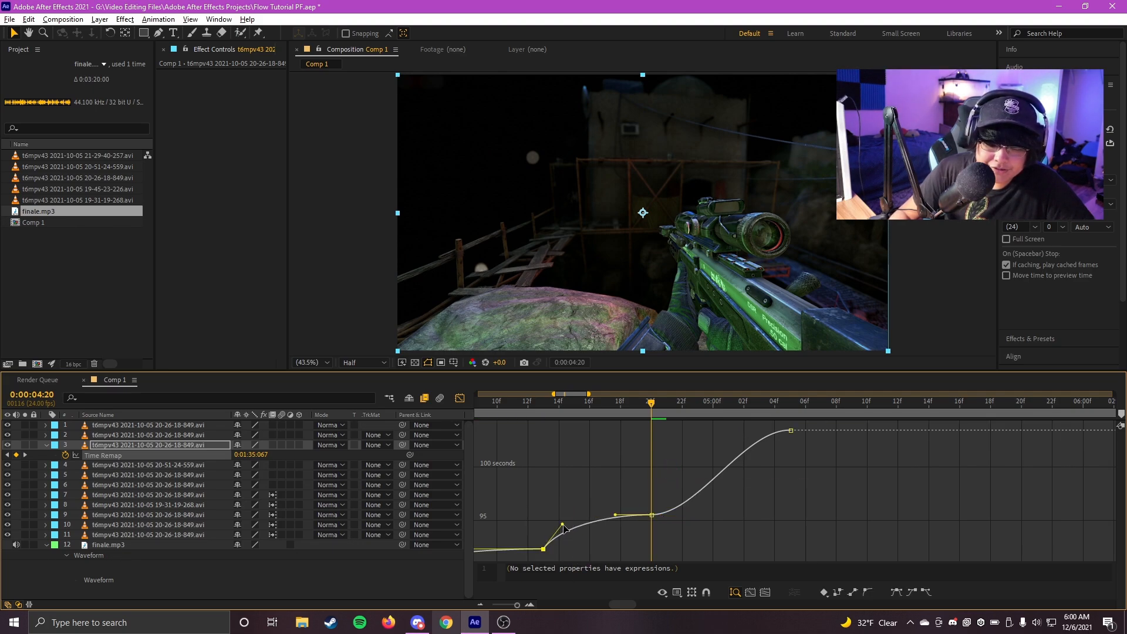
drag(615, 515, 636, 548)
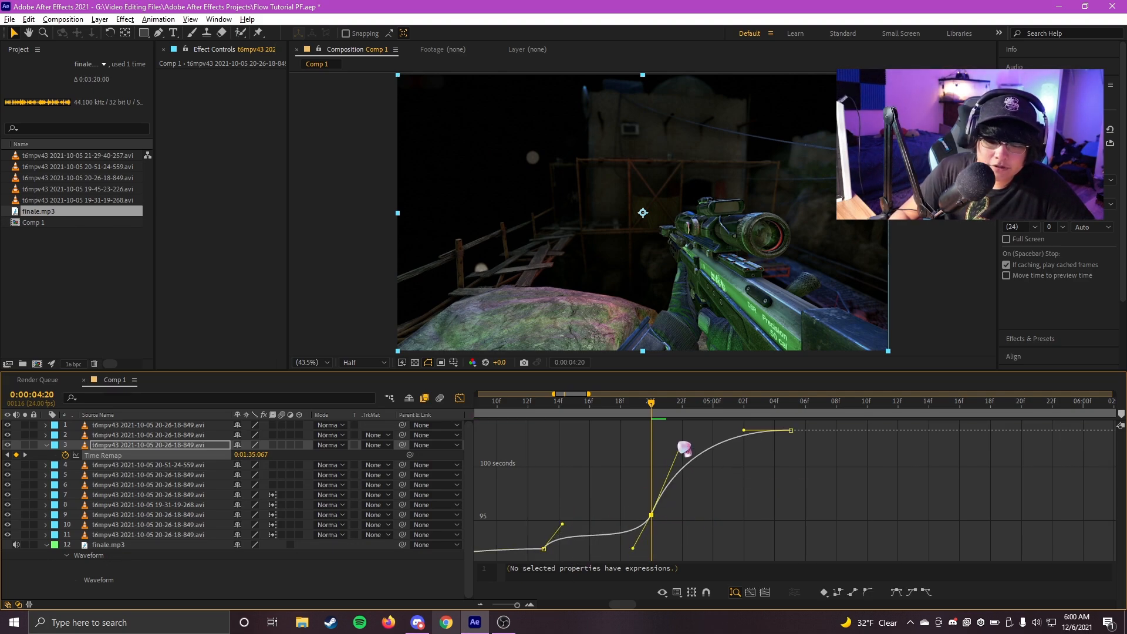
drag(743, 430, 781, 525)
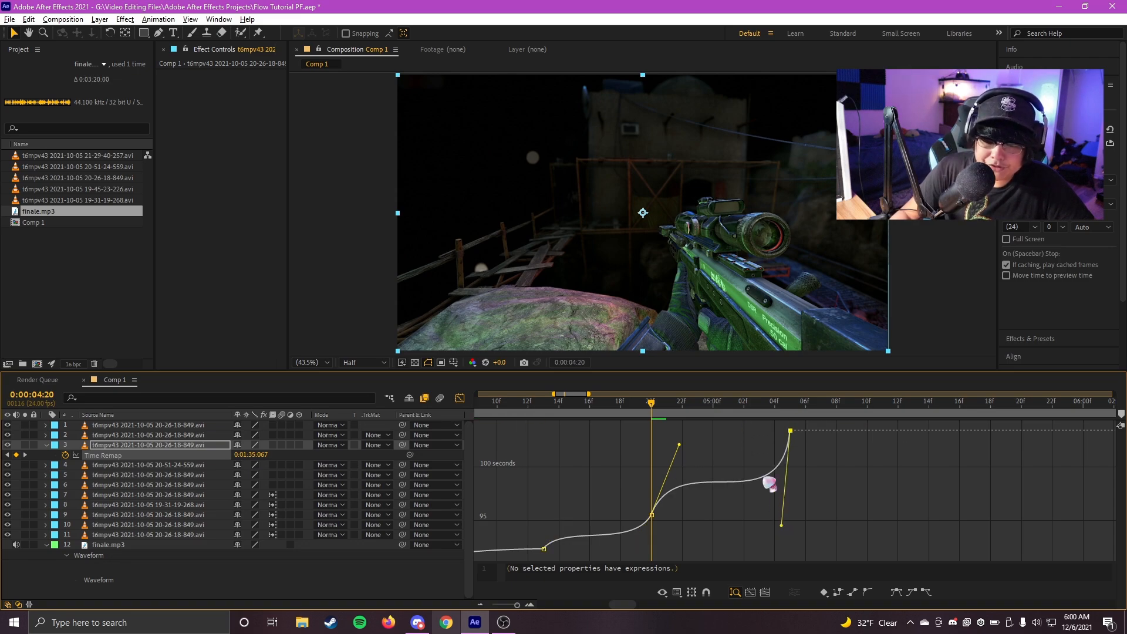
Add a Time Remap keyframe at 0:00:04:18 on layer 3 and steepen the start handle so the curve flattens into it.
click(746, 417)
drag(752, 423, 621, 470)
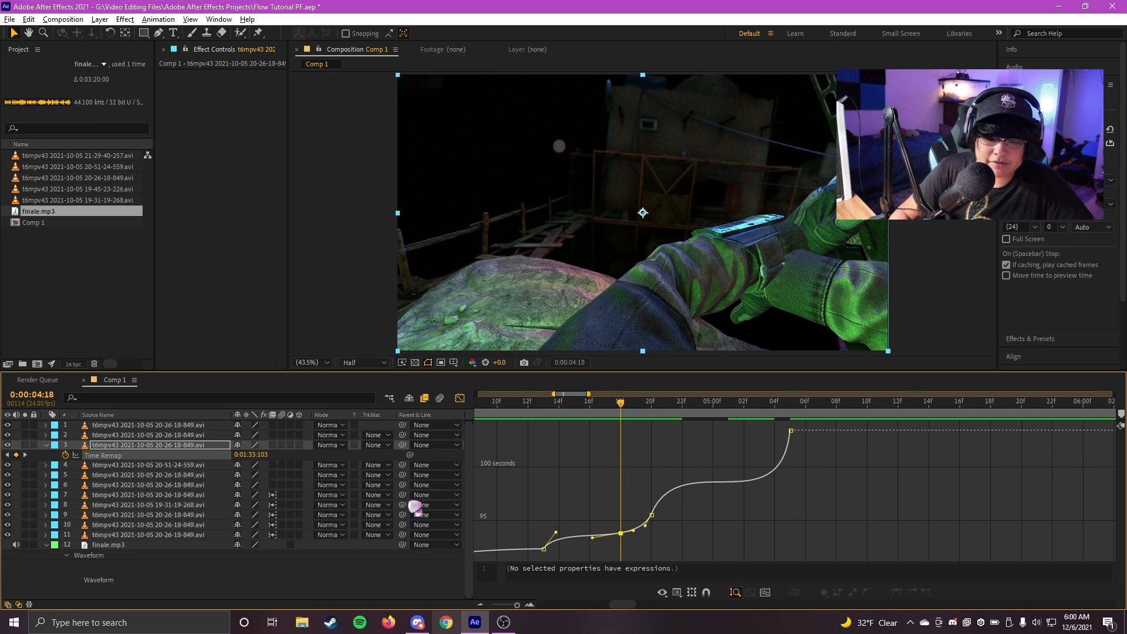
key(equal)
key(equal)
drag(790, 547, 699, 521)
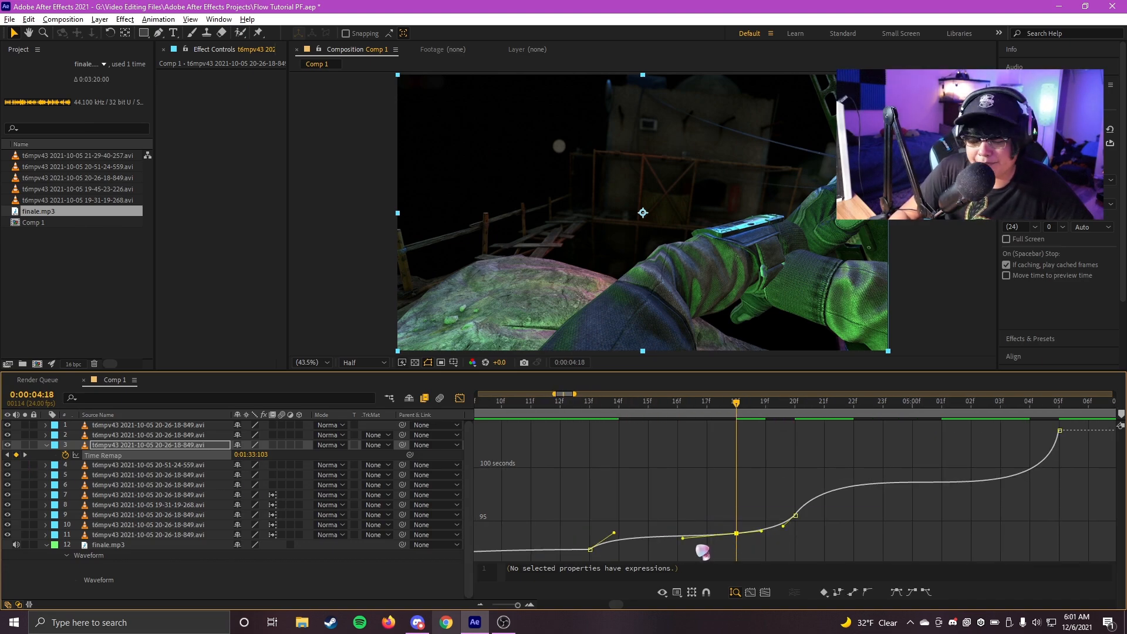
key(grave)
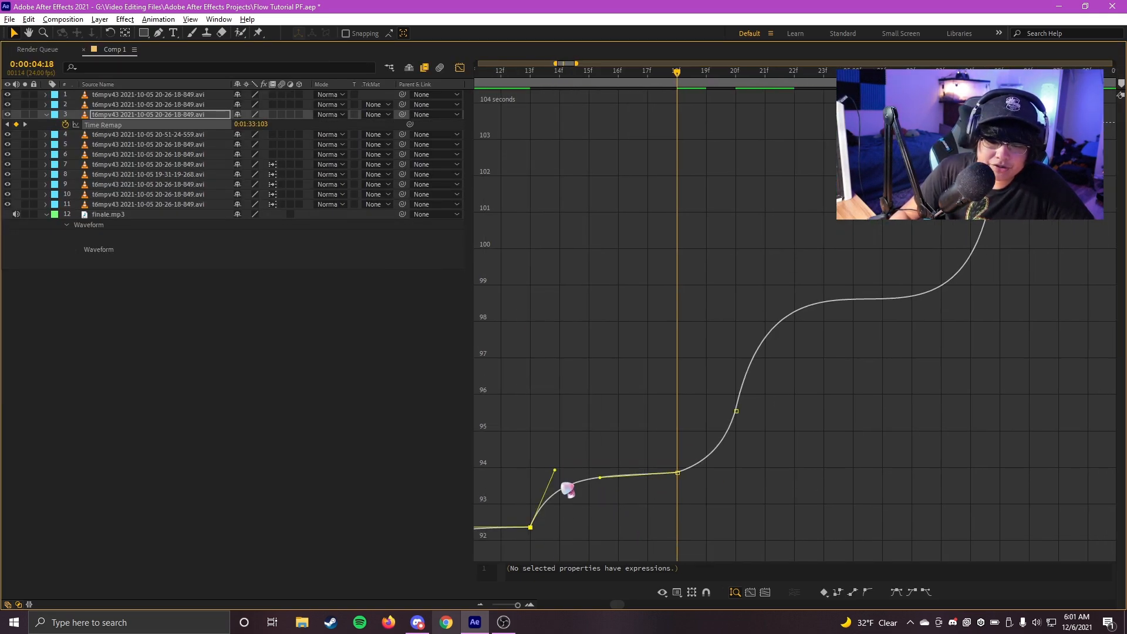
Add a Time Remap keyframe at 0:00:05:03 on layer 3 and smooth the handles between it and the 0:00:04:20 keyframe.
click(736, 411)
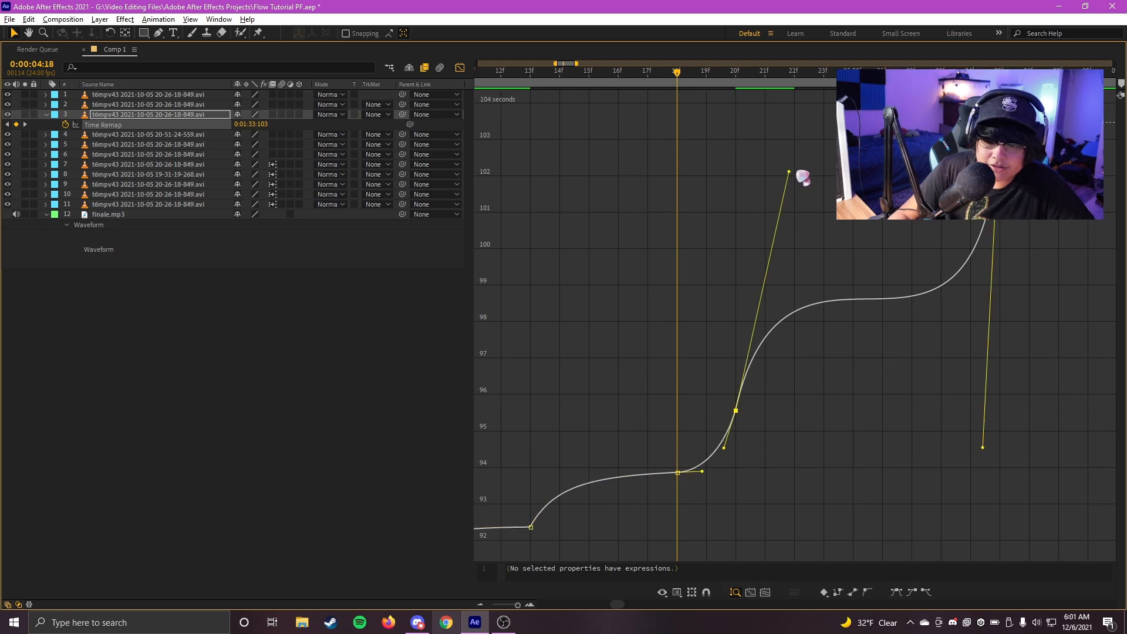
scroll(802, 358, right, 5)
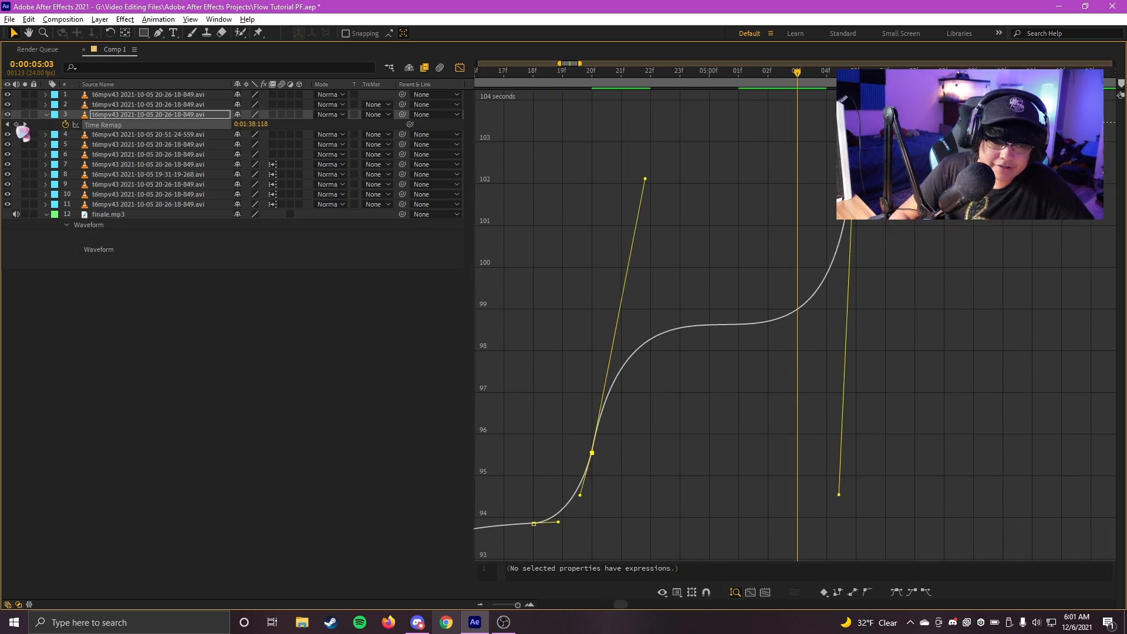
click(798, 309)
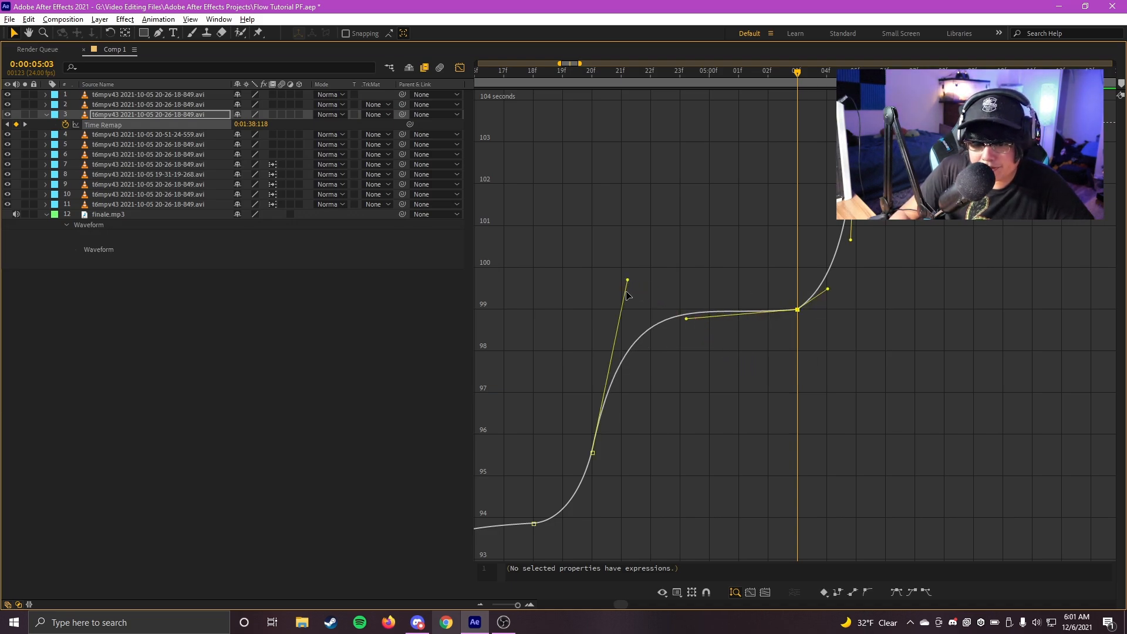
drag(946, 373, 725, 271)
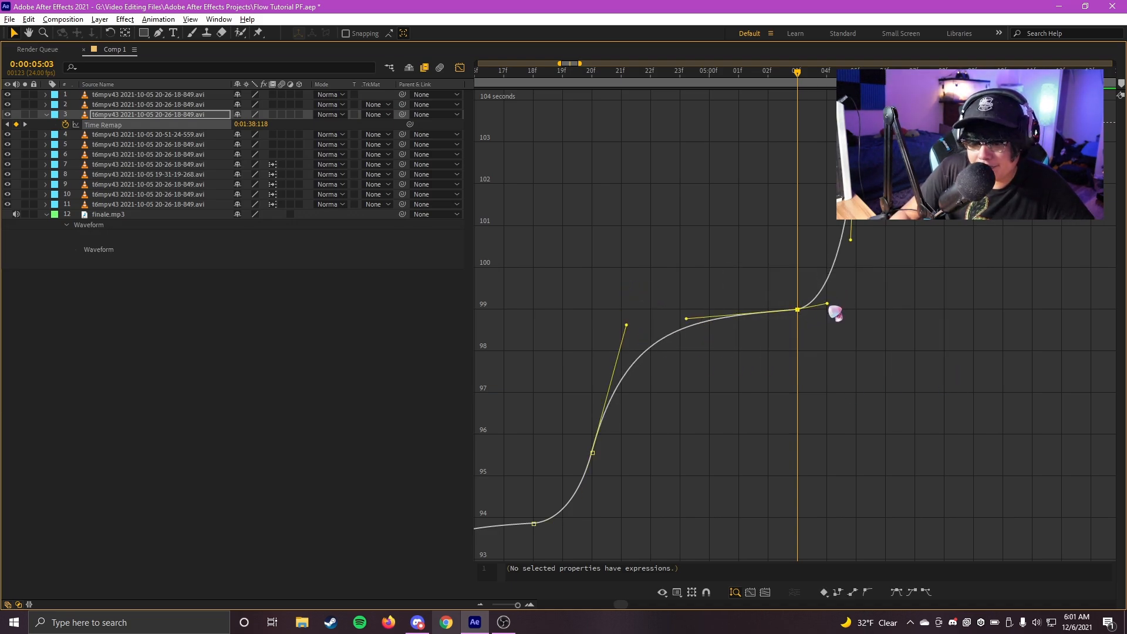
key(grave)
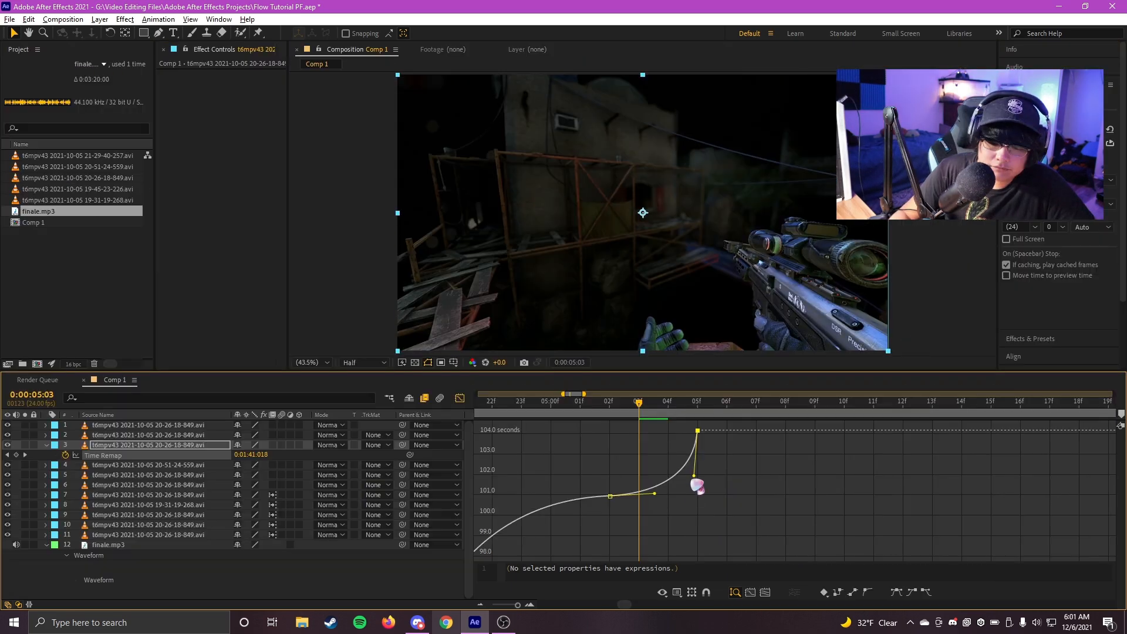
Move layer 3's 0:00:05:03 keyframe to 0:00:05:02 and adjust the end keyframe's steep incoming handle.
drag(638, 493, 609, 496)
drag(700, 518, 707, 446)
key(minus)
Scrub through layer 3's retimed section to 0:00:05:05 and return from the Graph Editor to the layer bars.
drag(558, 417, 686, 473)
click(510, 401)
drag(683, 418, 721, 417)
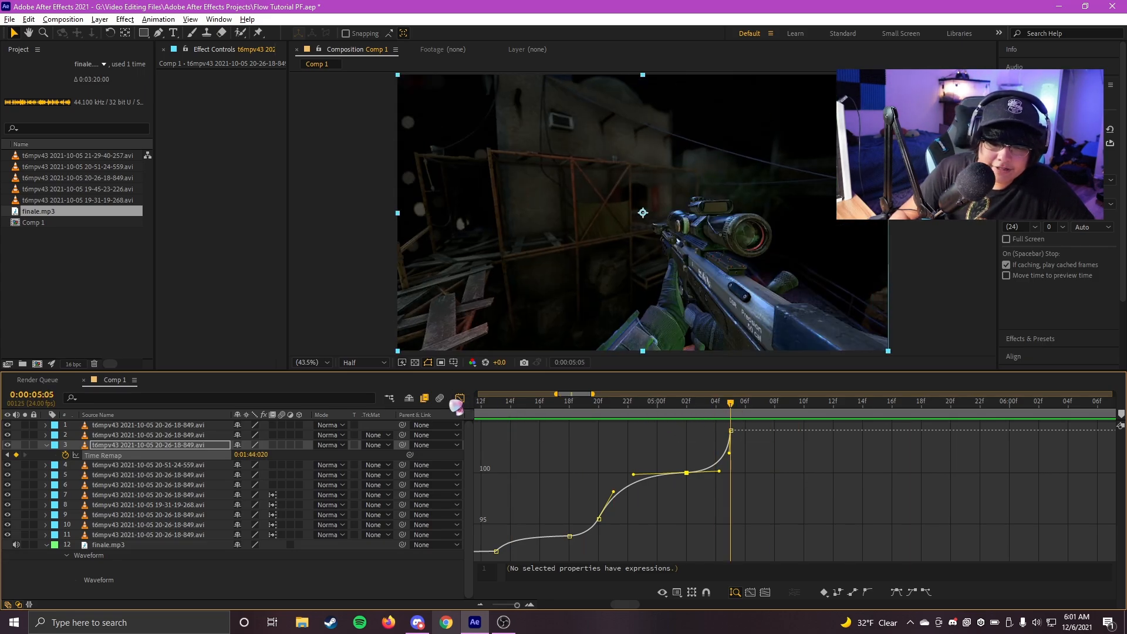
key(shift+F3)
scroll(562, 421, right, 5)
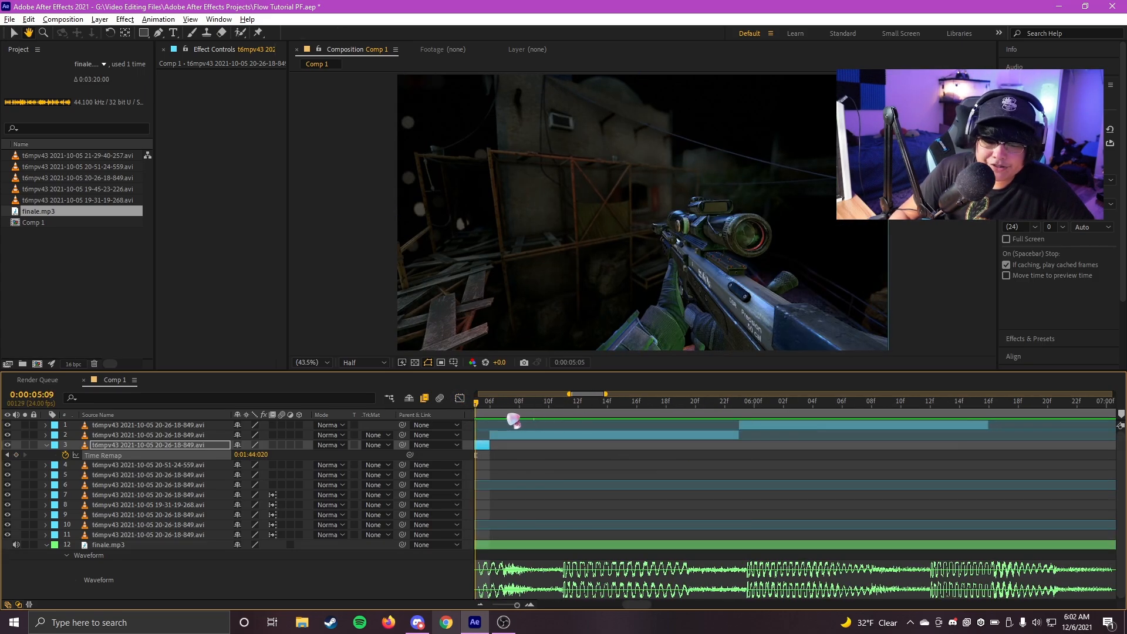
Split layer 2 at 0:00:05:14 and enable time remapping on the first part with keyframes at 0:00:05:06 and 0:00:05:14.
key(Page_Down)
click(506, 436)
key(u)
scroll(492, 452, left, 1)
drag(528, 402, 748, 411)
key(ctrl+shift+d)
click(528, 455)
shift+click(646, 454)
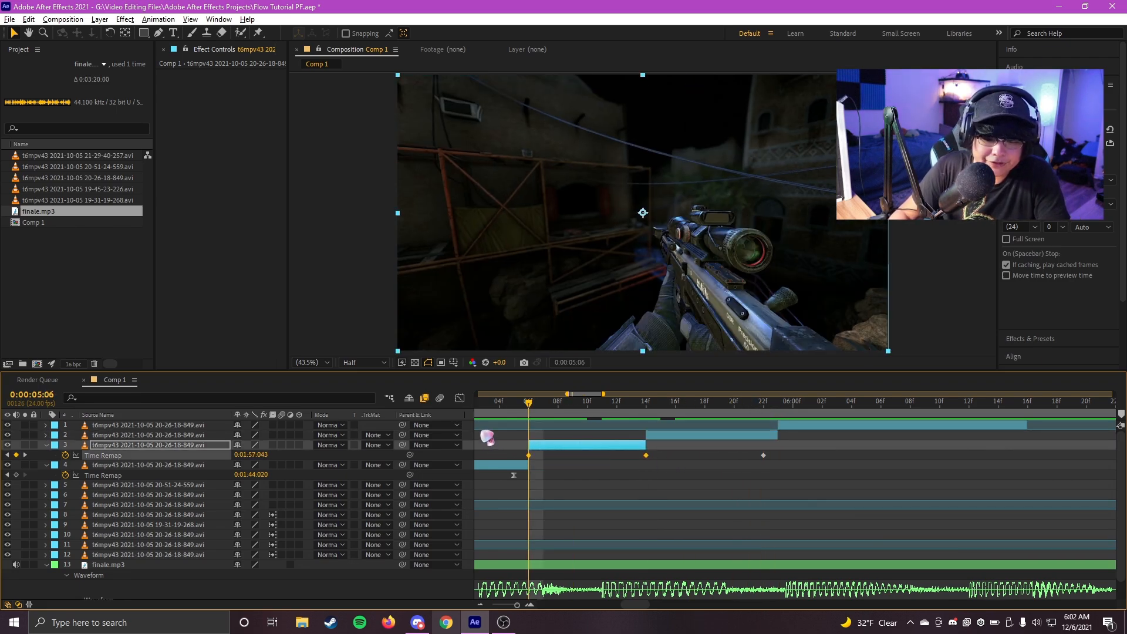
Delete layer 3's Time Remap keyframes after 0:00:05:14 and ease the remaining two in the Graph Editor.
click(460, 398)
scroll(684, 470, down, 3)
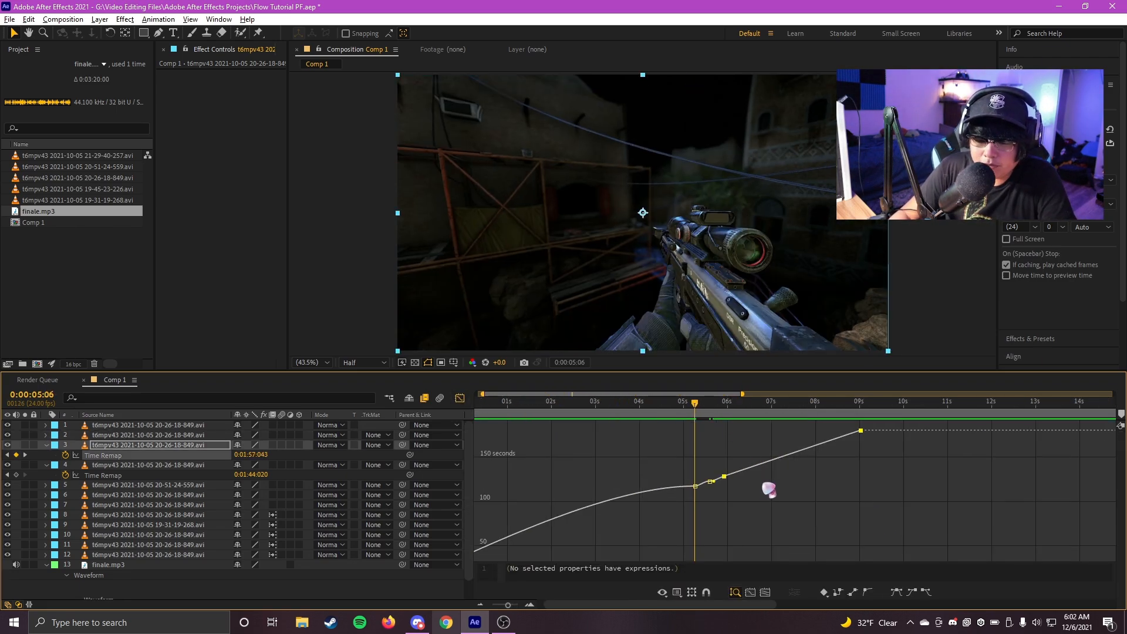
drag(794, 479, 810, 481)
scroll(736, 454, up, 4)
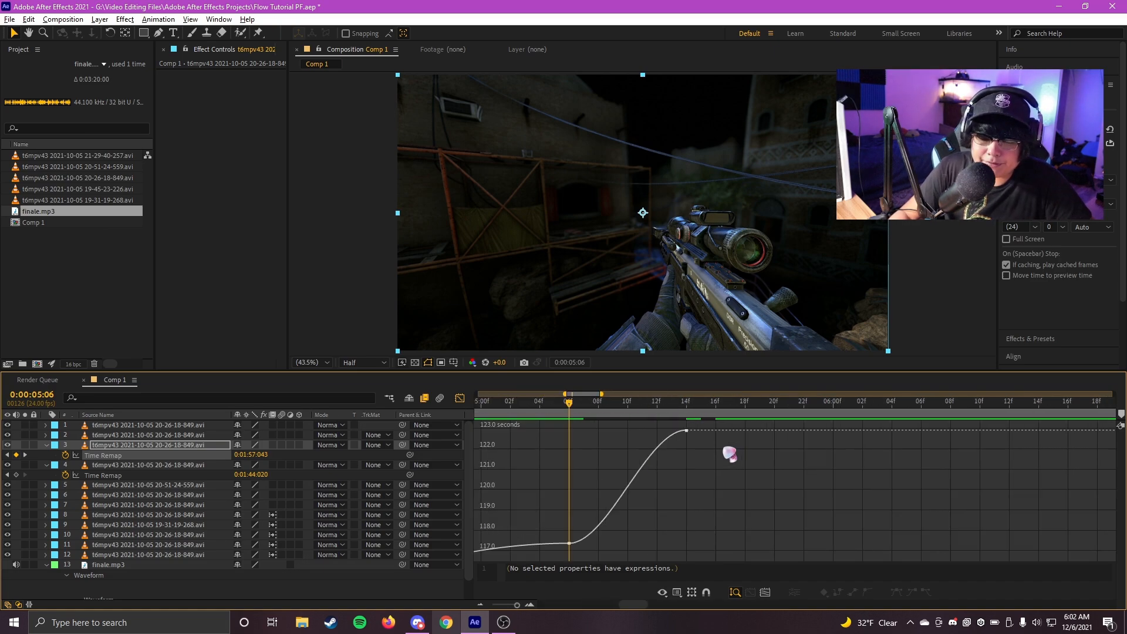
Add a Time Remap keyframe at 0:00:05:12 on layer 3, lower it, and steepen the start so the curve flattens into it.
drag(636, 404, 657, 404)
scroll(787, 450, up, 2)
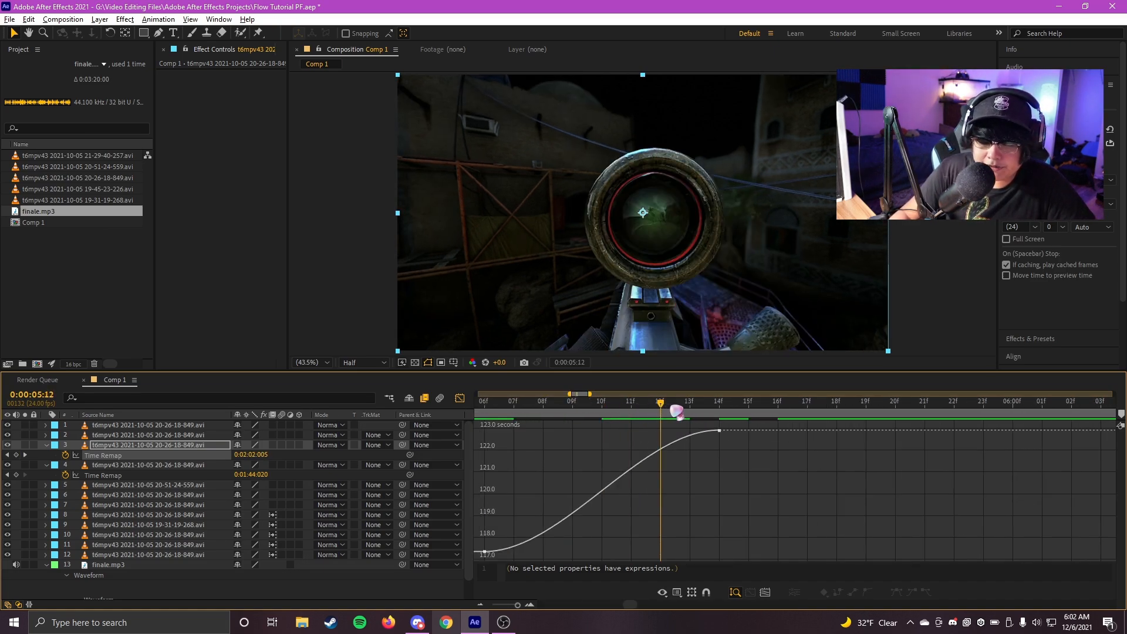
drag(787, 450, 843, 450)
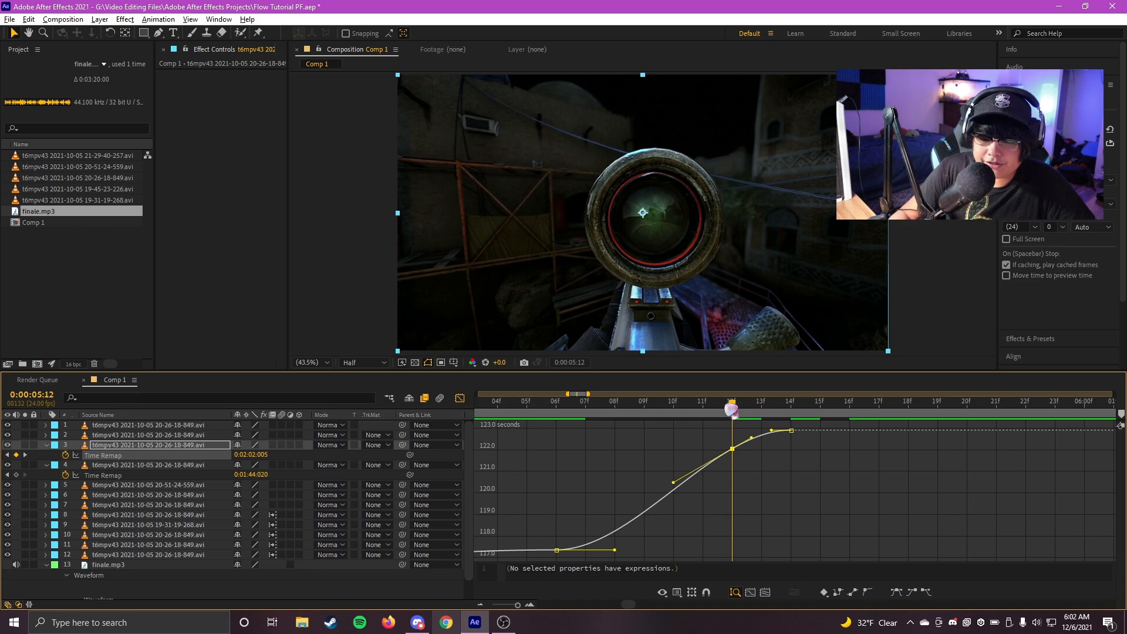
mouse_move(732, 449)
mouse_down()
mouse_move(740, 488)
mouse_move(734, 471)
mouse_up()
click(557, 550)
drag(614, 550, 580, 487)
drag(673, 505, 606, 469)
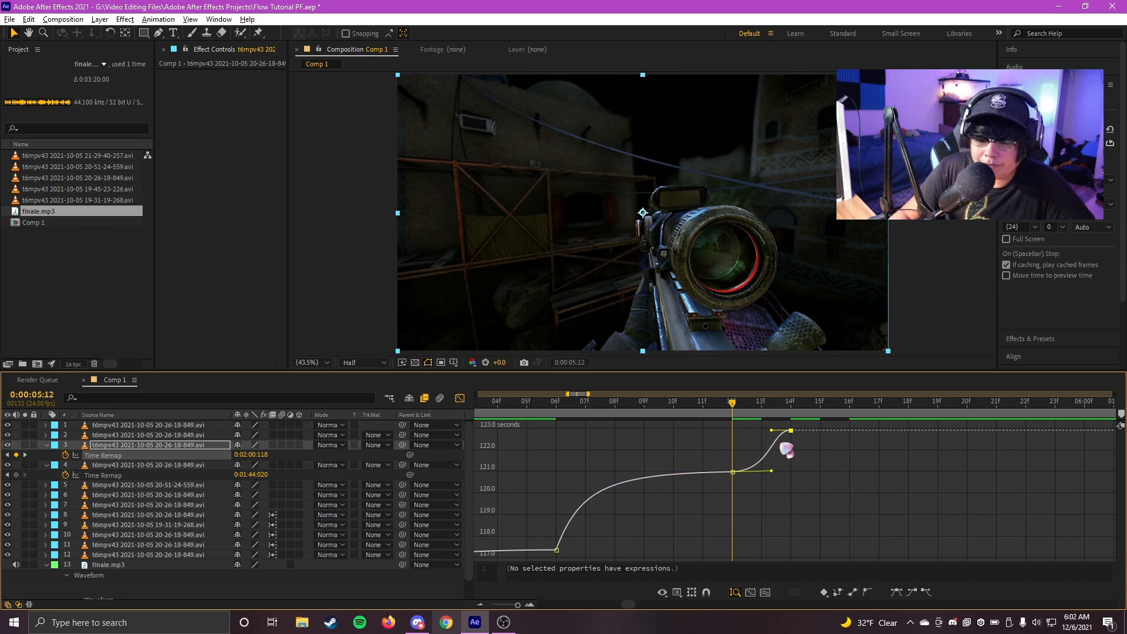
Move layer 3's end Time Remap keyframe to 0:00:05:13 and lower the end of the curve to a short rise.
click(790, 403)
drag(790, 430, 733, 461)
click(732, 405)
click(787, 465)
scroll(688, 427, down, 2)
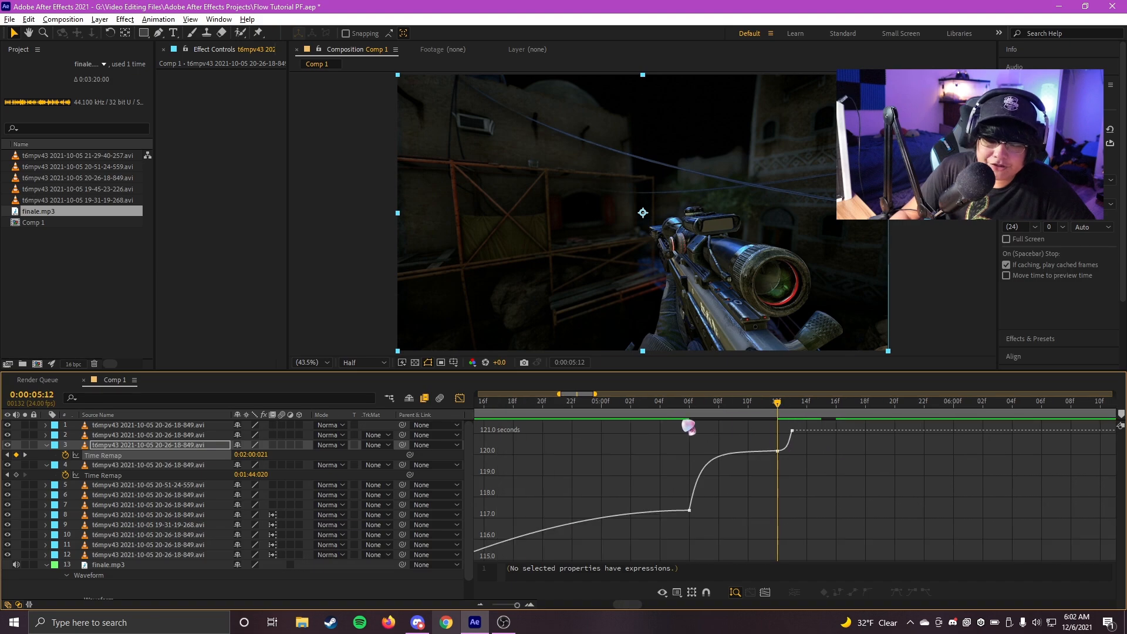
Preview layer 3's retimed section and return from the Graph Editor to the layer bars.
key(space)
drag(764, 493, 619, 496)
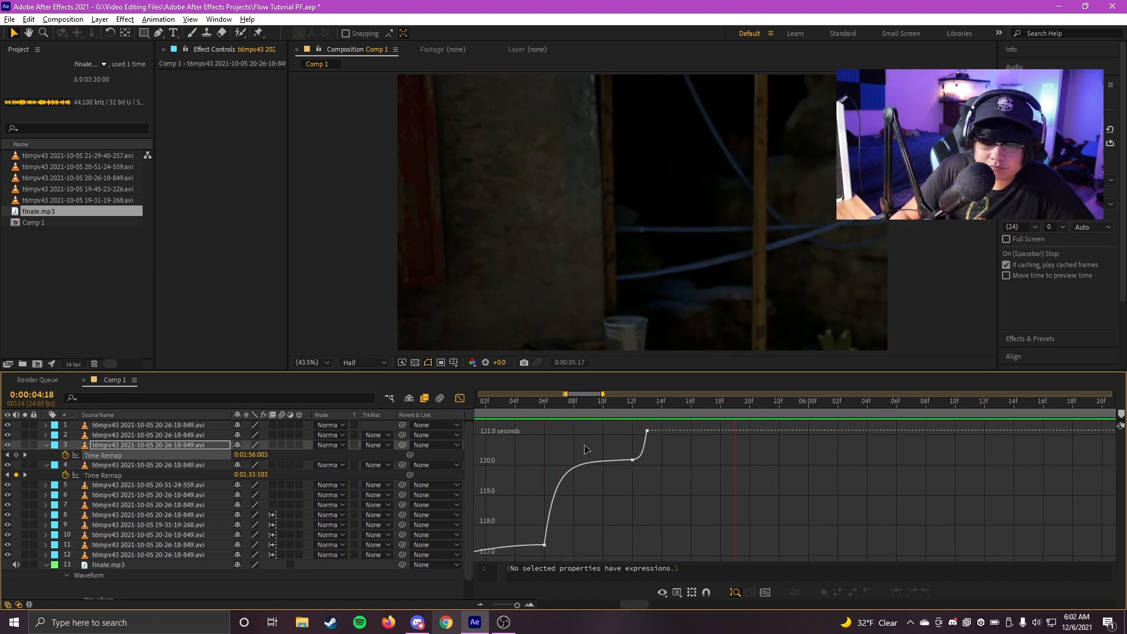
click(530, 406)
key(space)
click(460, 398)
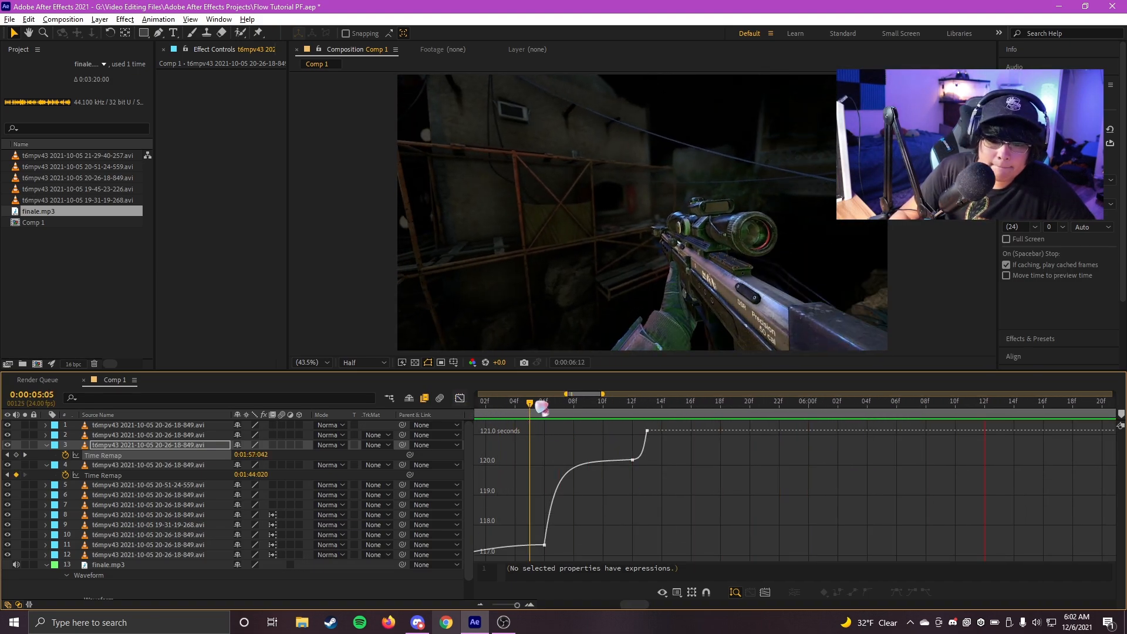
Enable time remapping on layer 2 with keyframes at 0:00:05:14 and 0:00:05:22, and ease both.
drag(535, 404, 662, 411)
click(679, 435)
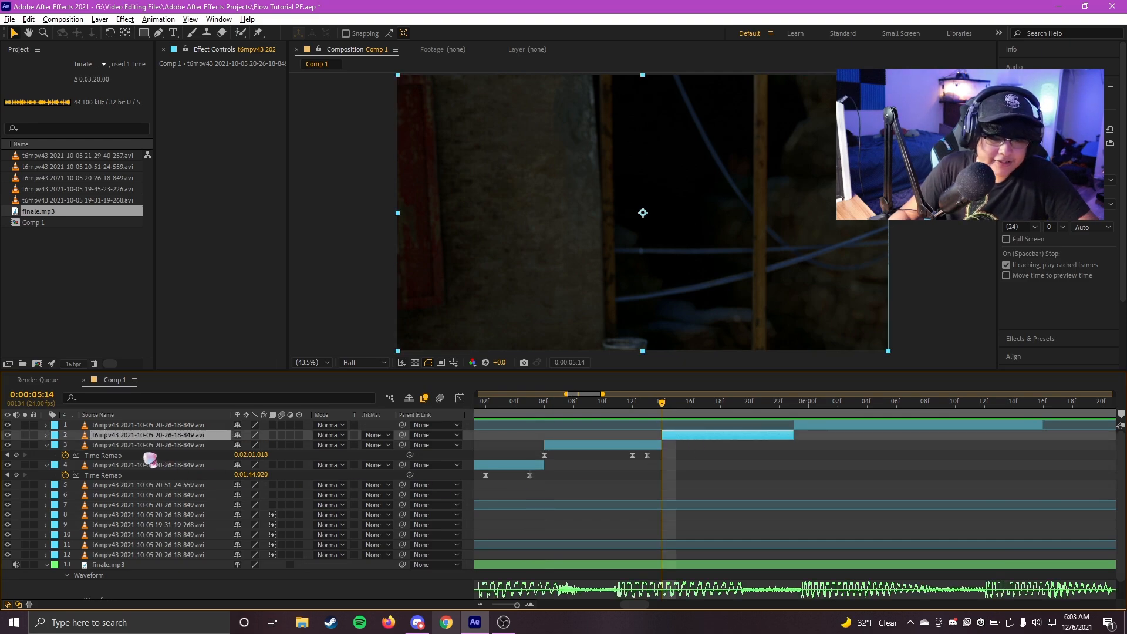
key(ctrl+alt+t)
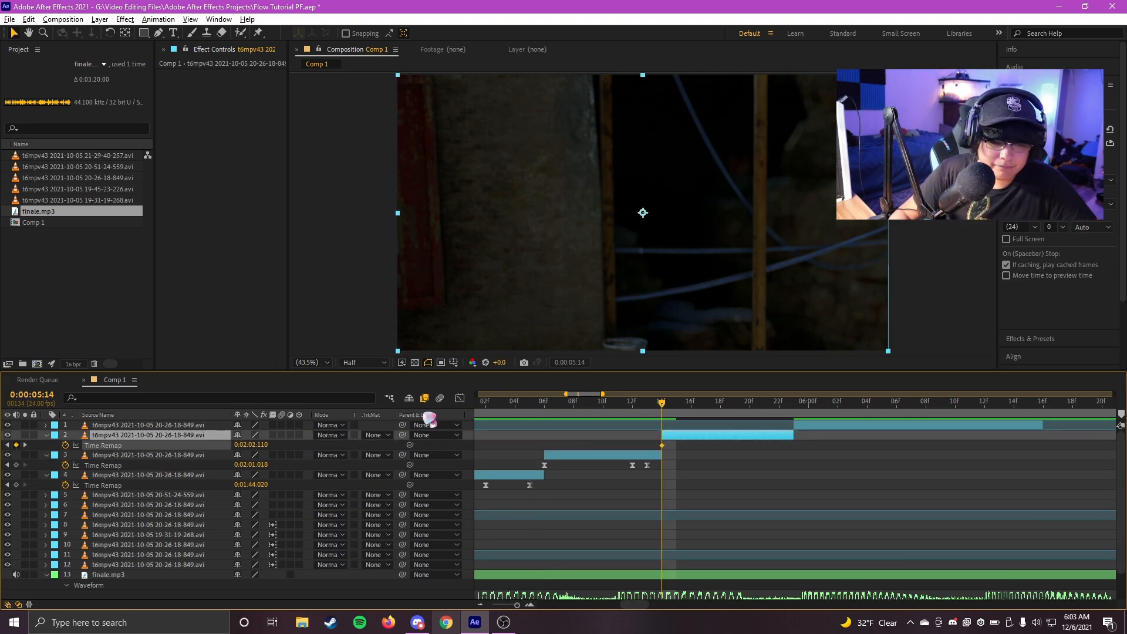
drag(706, 406, 737, 415)
key(Page_Up)
click(17, 445)
drag(859, 451, 578, 439)
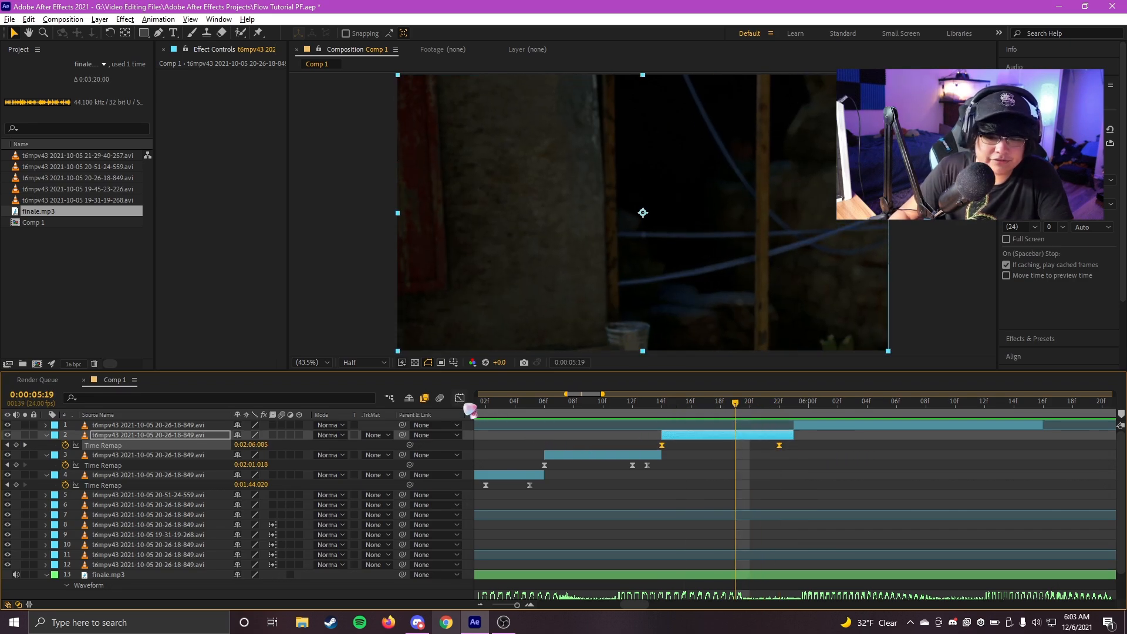
click(459, 398)
key(F9)
Steepen layer 2's outgoing handle at 0:00:05:14 and incoming handle at 0:00:05:22 so the Time Remap curve flattens in the middle.
click(733, 546)
drag(693, 476, 683, 456)
drag(812, 450, 801, 519)
Preview the transition into layer 2 from 0:00:05:11, return to the layer bars, and save the project.
click(526, 405)
key(space)
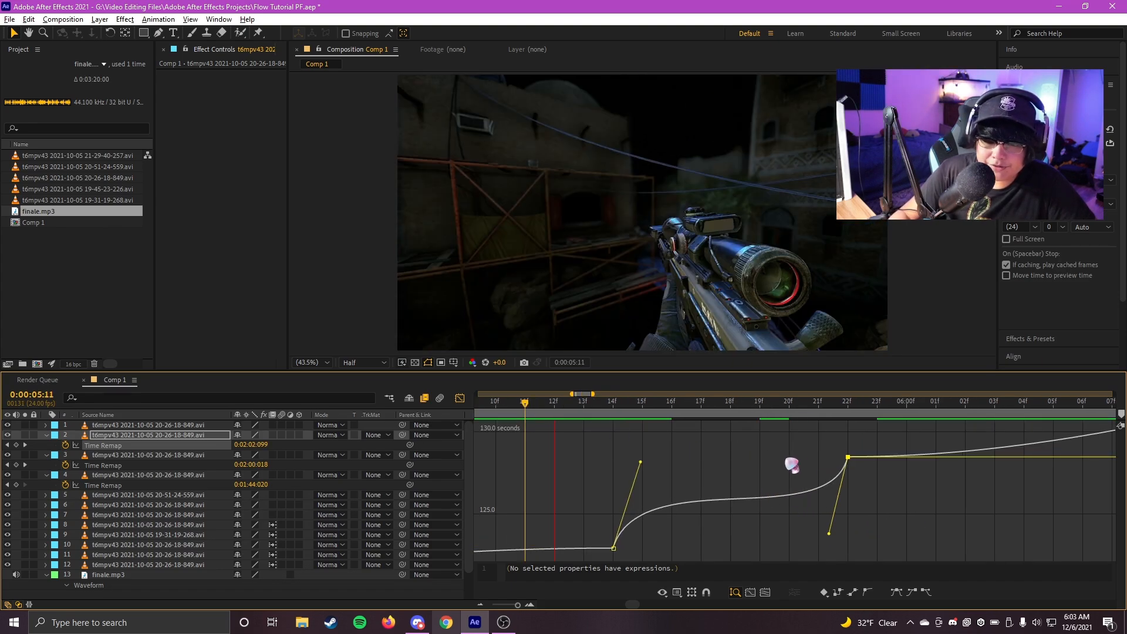
key(shift+F3)
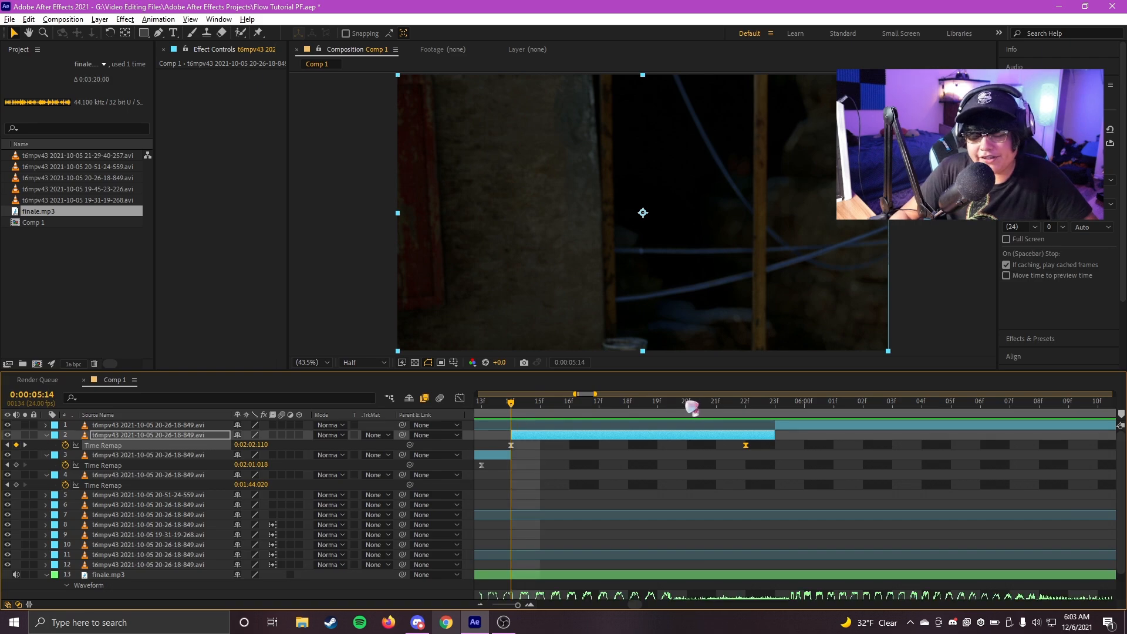
scroll(657, 435, down, 2)
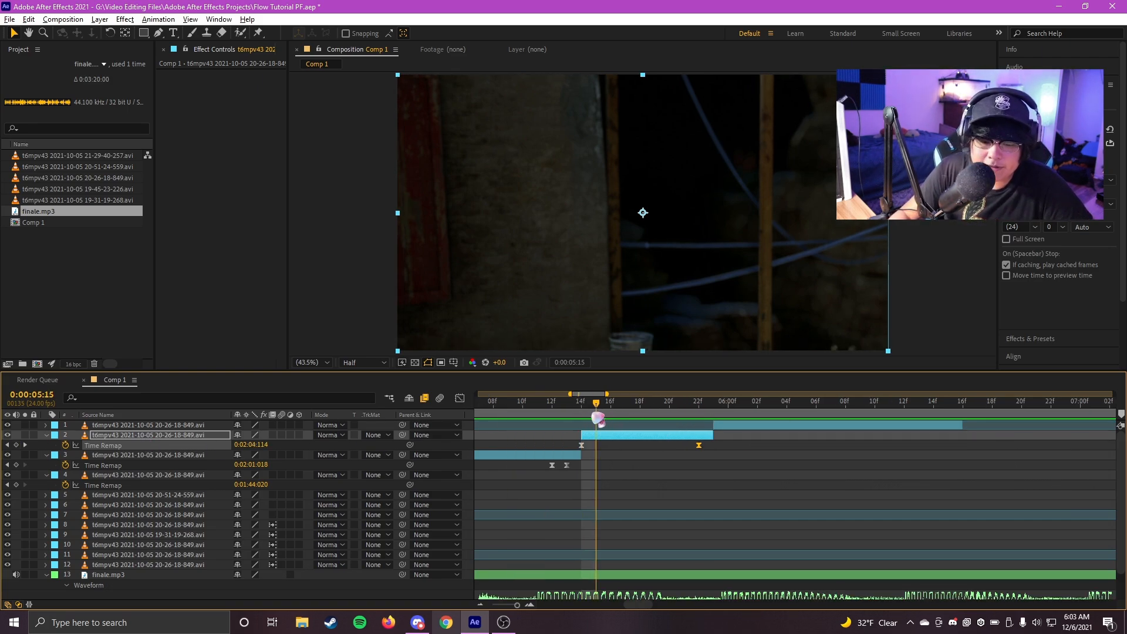
key(ctrl+s)
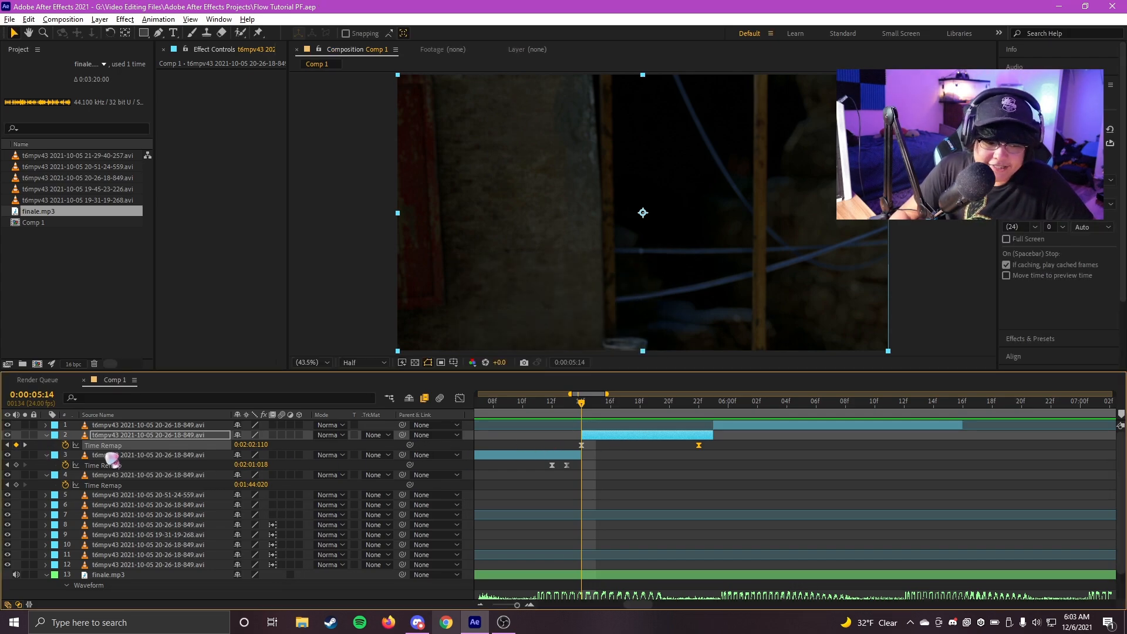
Keyframe layer 2's Scale at 100% on 0:00:05:14, 223% on 0:00:05:20 and 100% on 0:00:05:22.
click(76, 445)
drag(581, 404, 669, 446)
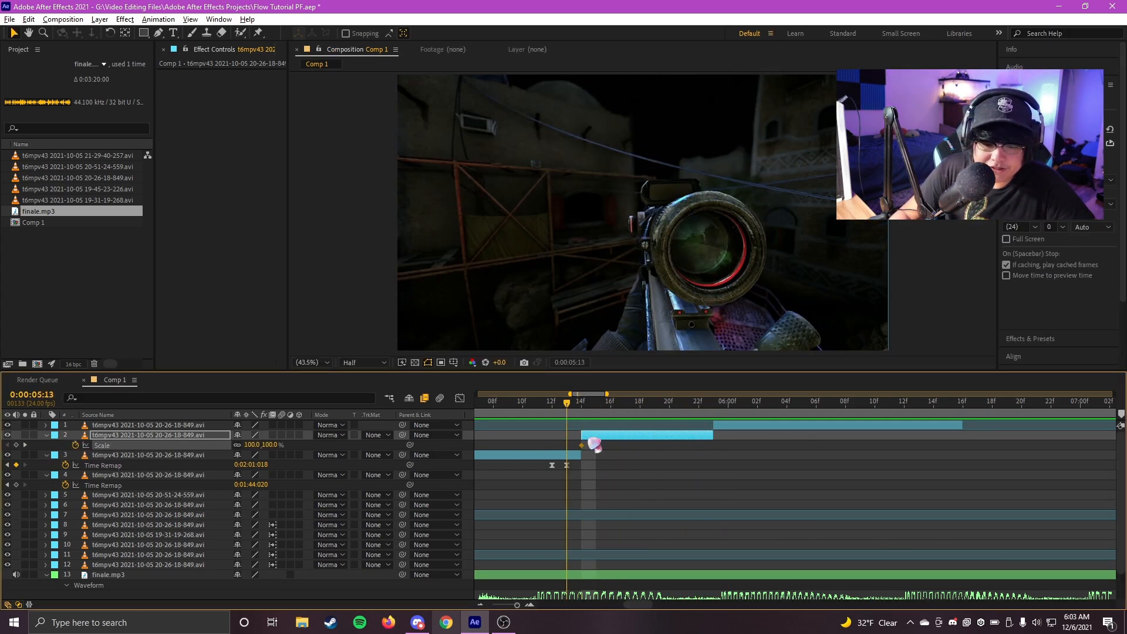
drag(280, 445, 338, 442)
click(697, 411)
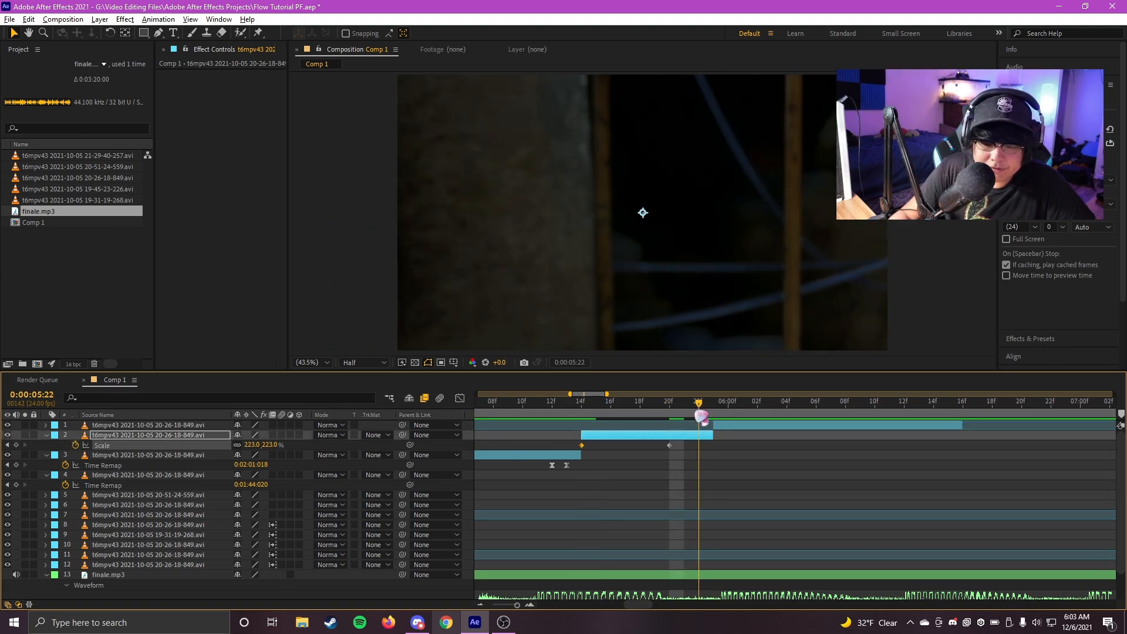
key(ctrl+v)
Ease layer 2's Scale keyframes and shape the curve with a steep rise, a flat peak and a steep final drop.
drag(762, 450, 542, 433)
key(F9)
click(459, 398)
drag(583, 478, 717, 435)
drag(496, 525, 545, 448)
drag(641, 431, 586, 433)
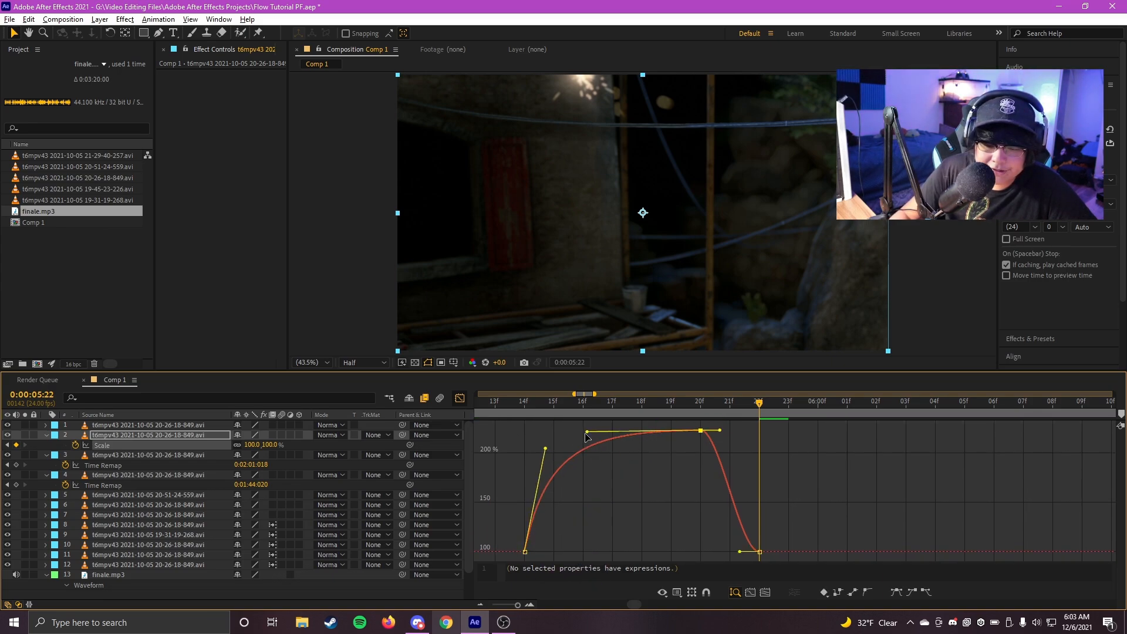
drag(739, 553, 819, 444)
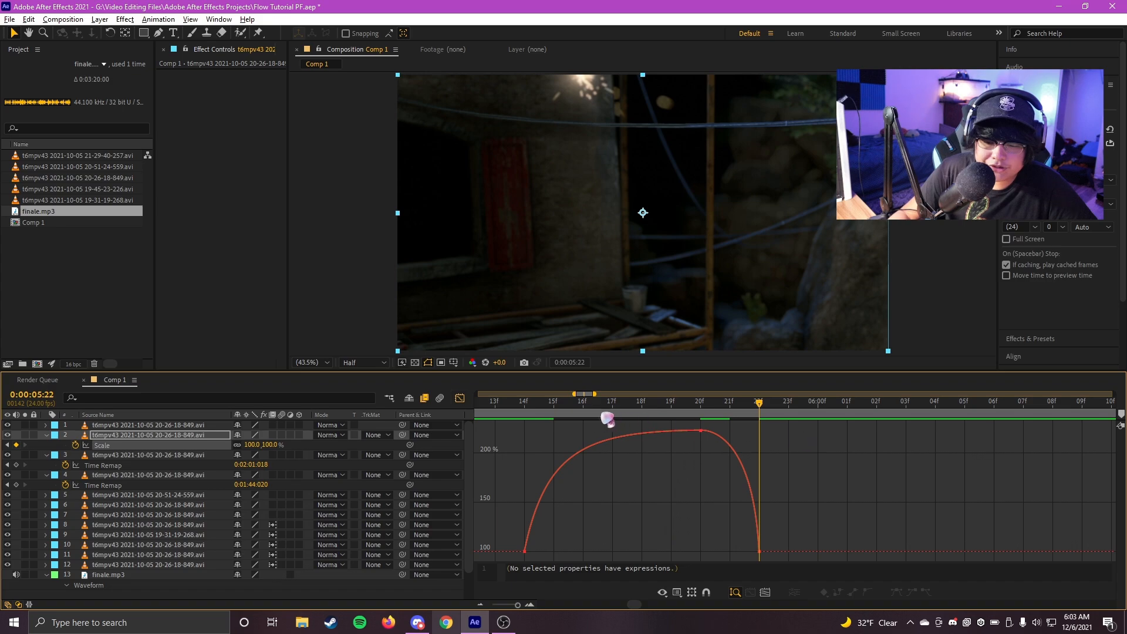
Play back layer 2's scale animation from 0:00:05:09.
drag(608, 407, 470, 408)
scroll(692, 436, down, 1)
key(space)
click(556, 409)
drag(771, 456, 650, 470)
key(space)
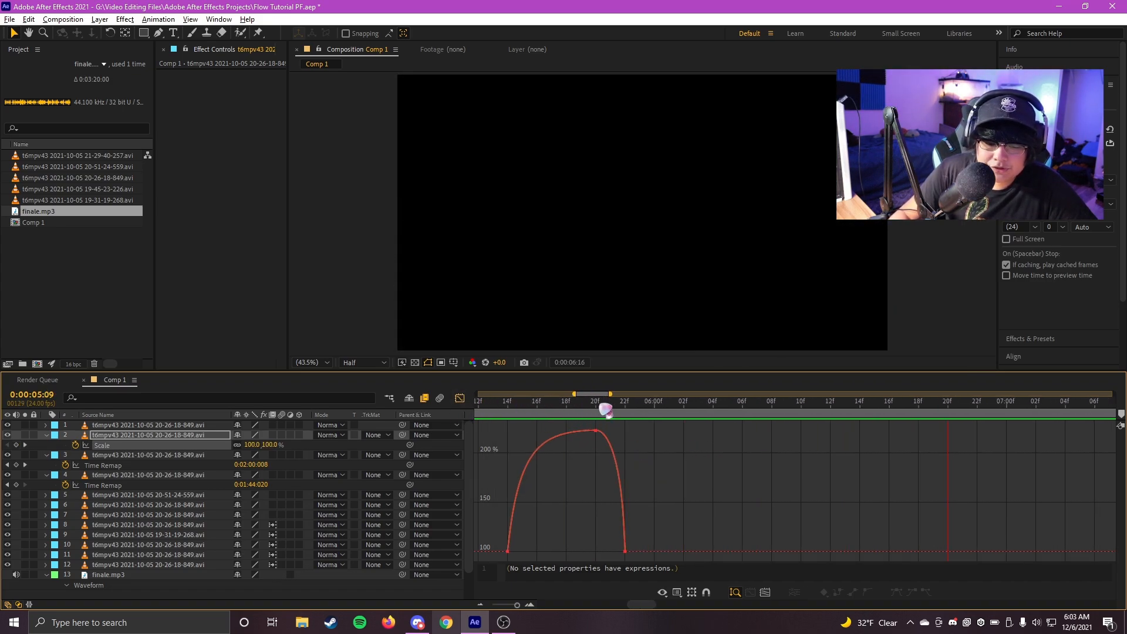
Extend the peak keyframe's incoming handle on layer 2's Scale curve and preview the result from 0:00:05:02.
drag(606, 409, 635, 413)
drag(551, 439, 535, 438)
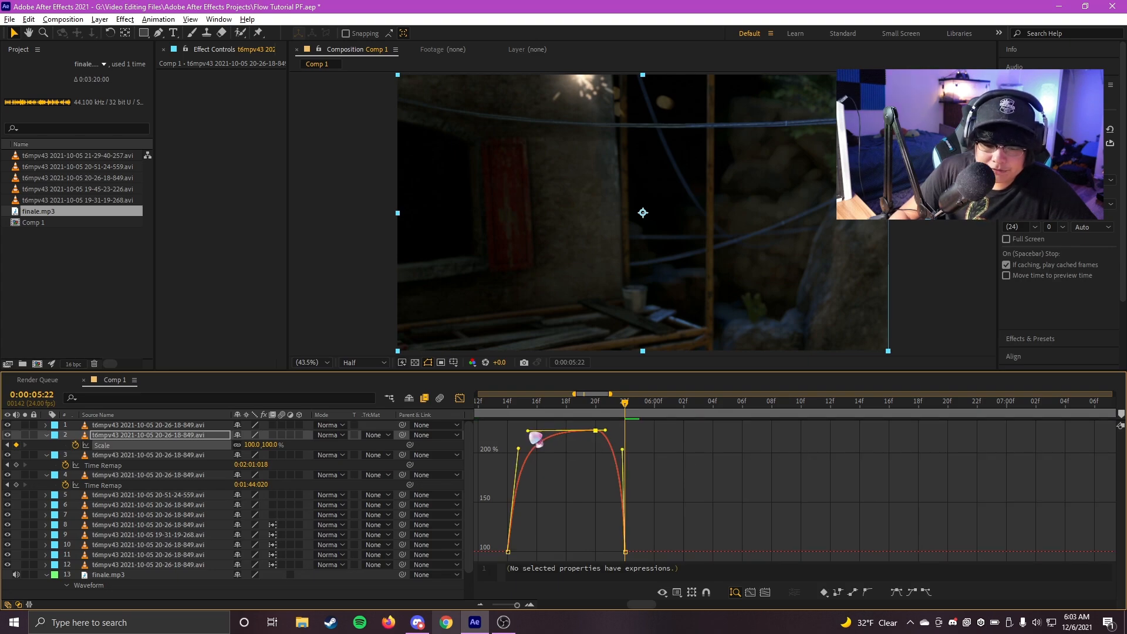
scroll(693, 437, down, 1)
click(522, 412)
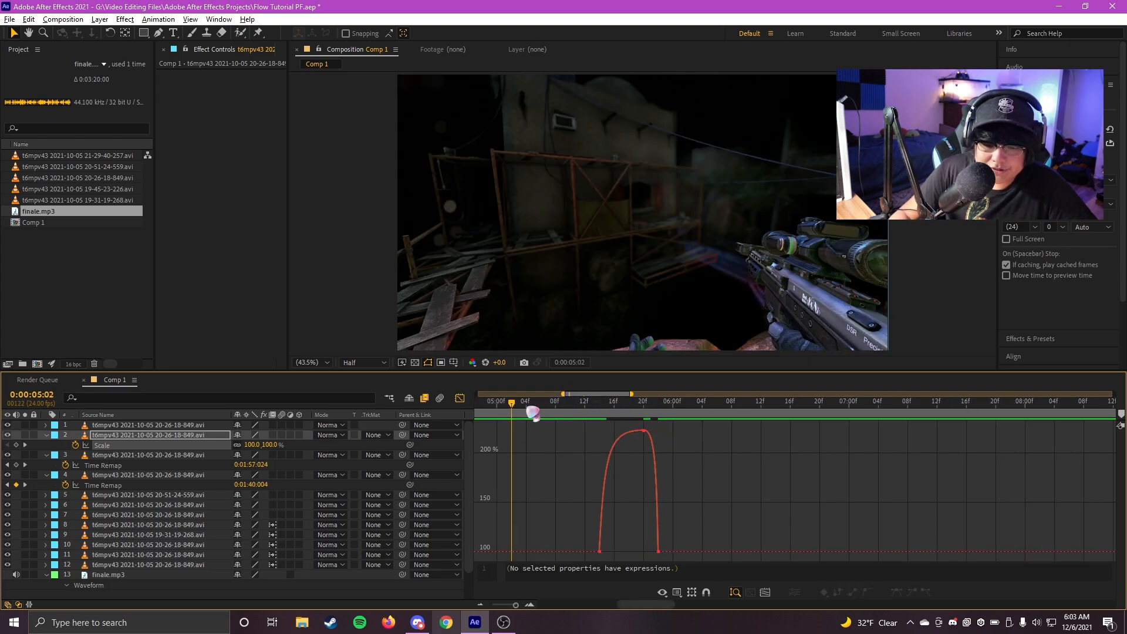
drag(681, 465, 637, 473)
key(space)
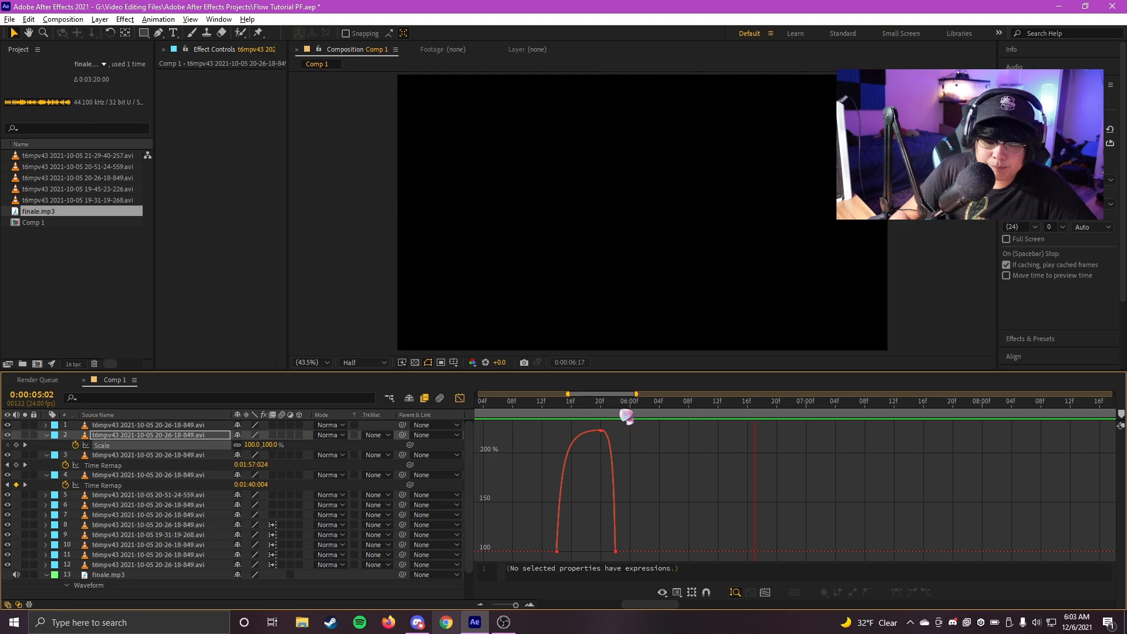
drag(607, 409, 540, 415)
key(shift+F3)
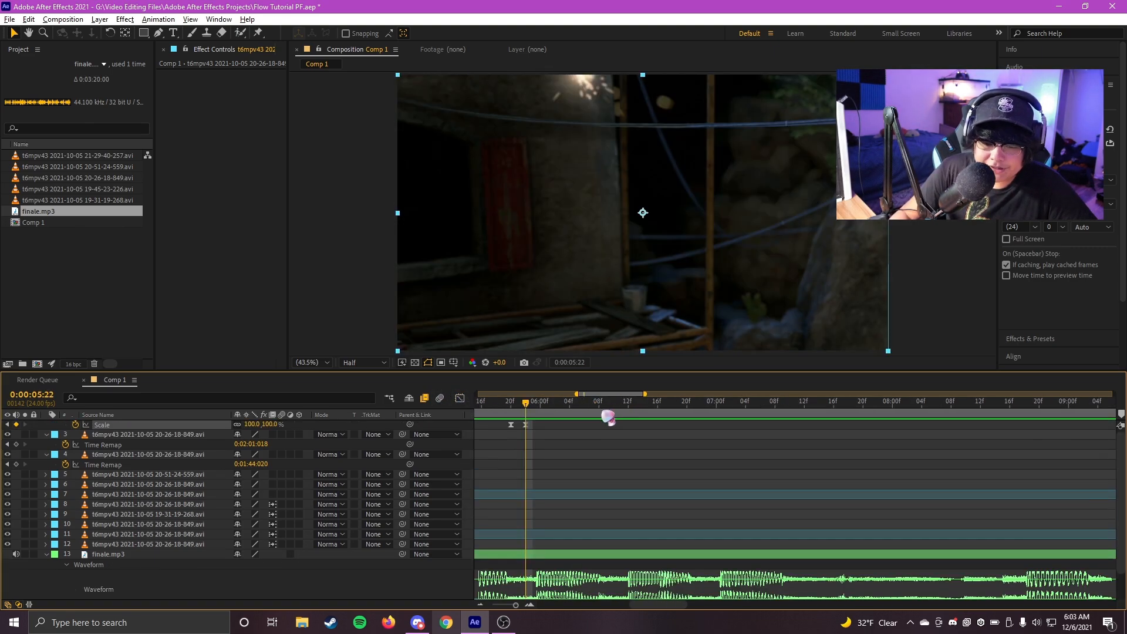
Enable time remapping on layer 1 with keyframes at 0:00:05:23 and 0:00:06:15.
scroll(606, 414, up, 1)
click(563, 408)
scroll(588, 449, up, 1)
scroll(589, 450, down, 1)
click(549, 425)
click(523, 406)
key(s)
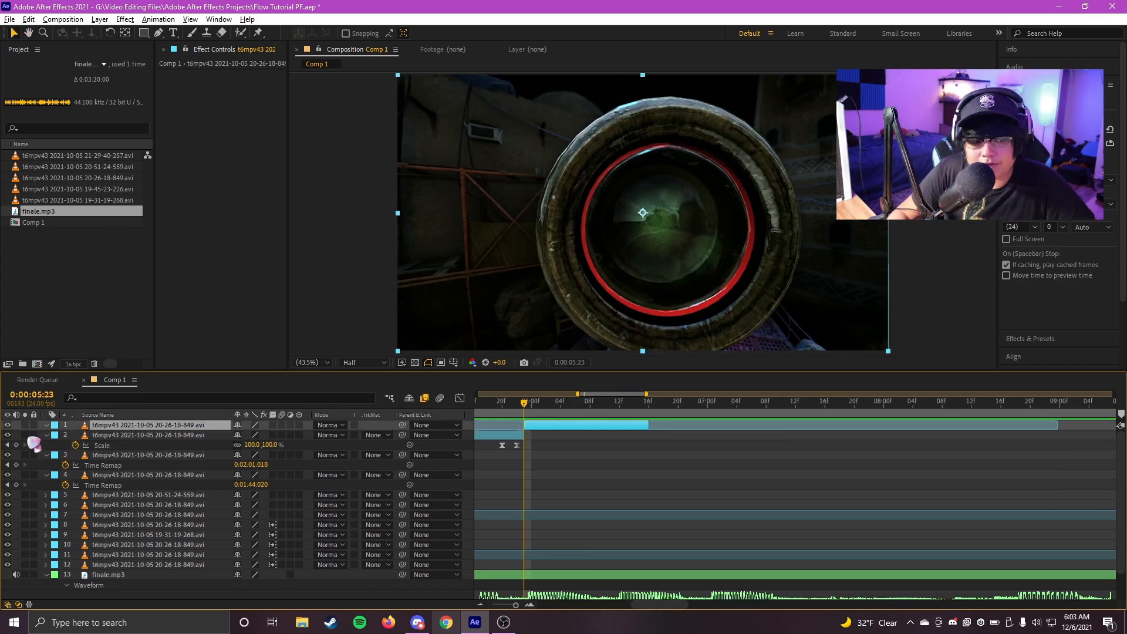
key(ctrl+alt+t)
click(17, 435)
drag(553, 403, 648, 417)
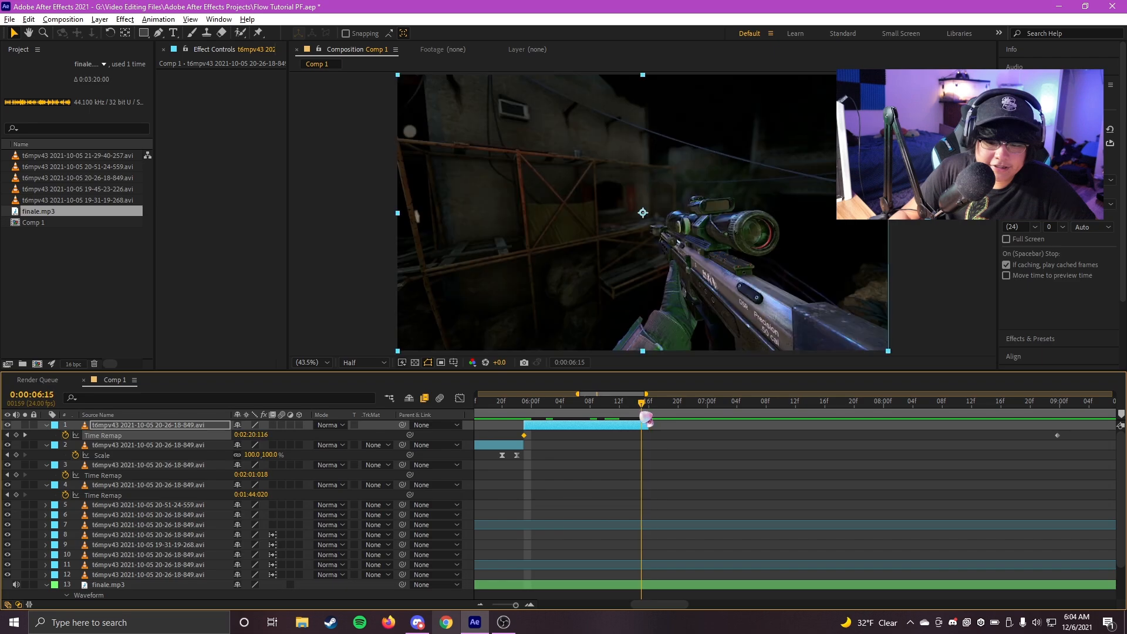
scroll(700, 446, down, 1)
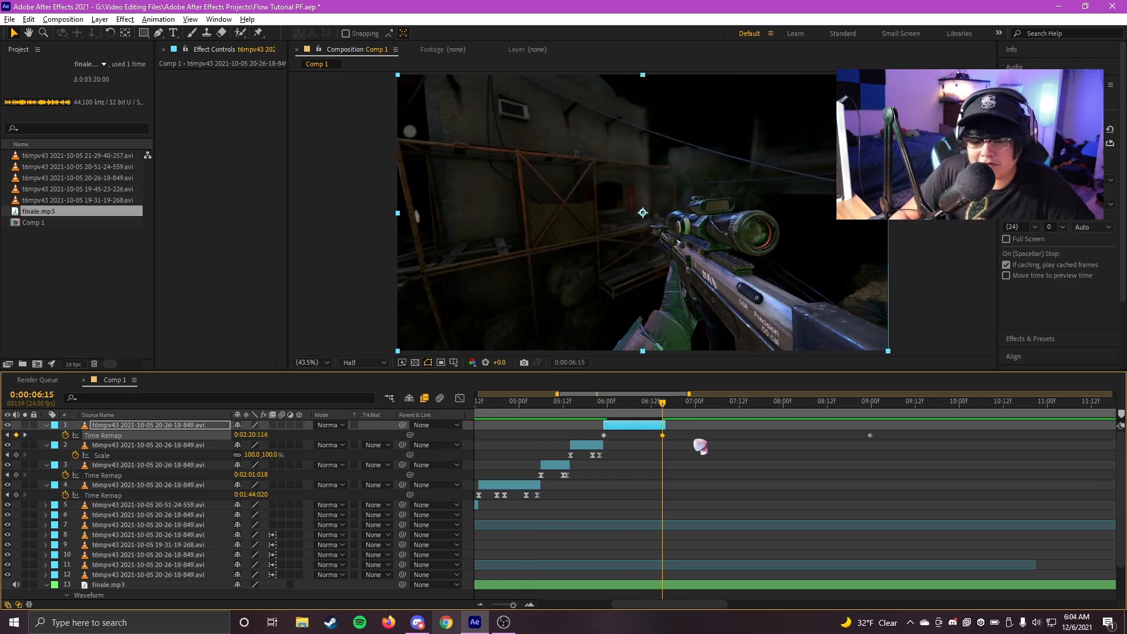
Delete layer 1's end Time Remap keyframe and ease those at 0:00:05:23 and 0:00:06:15 in the Graph Editor.
click(460, 399)
scroll(651, 427, up, 1)
drag(596, 423, 526, 424)
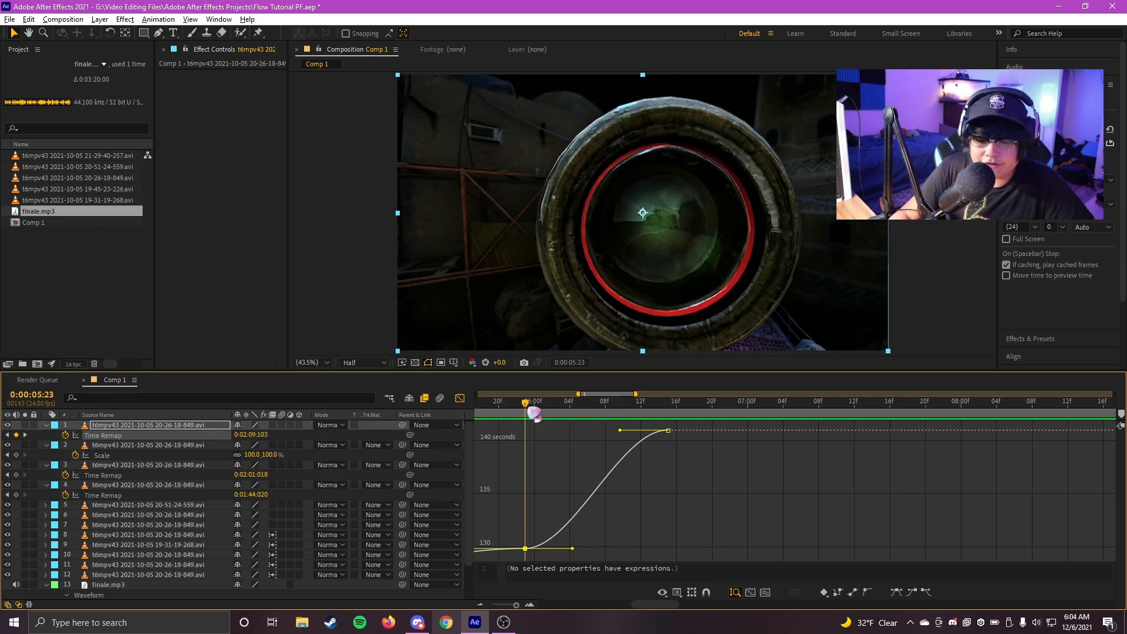
Add a Time Remap keyframe at 0:00:06:07 on layer 1 and steepen the start handle at 0:00:05:23.
click(598, 403)
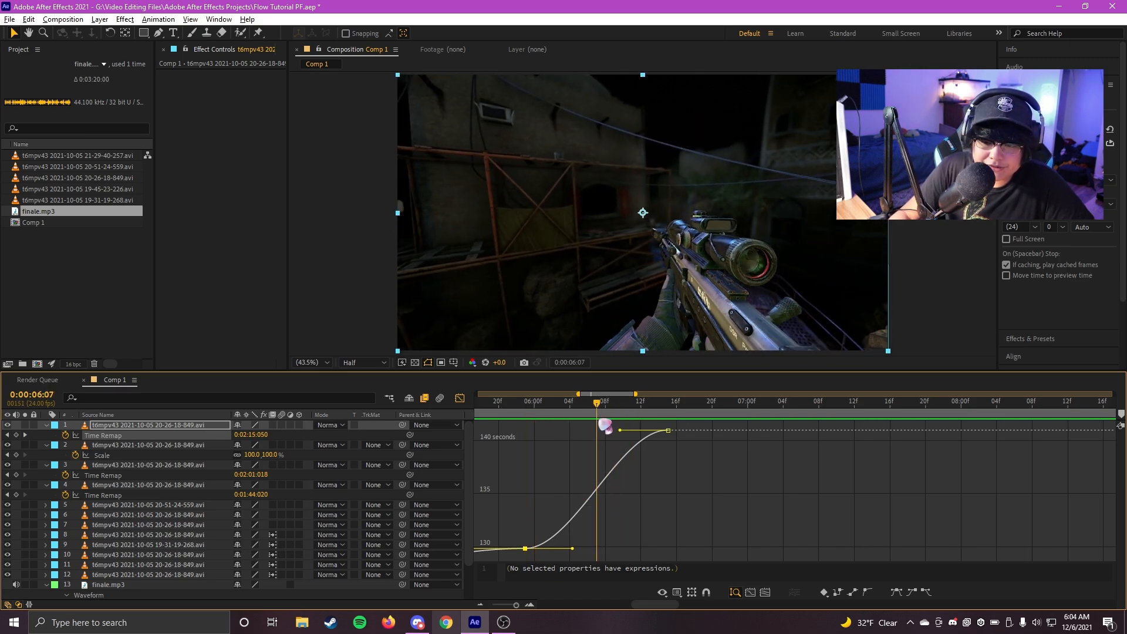
click(525, 549)
scroll(542, 549, up, 3)
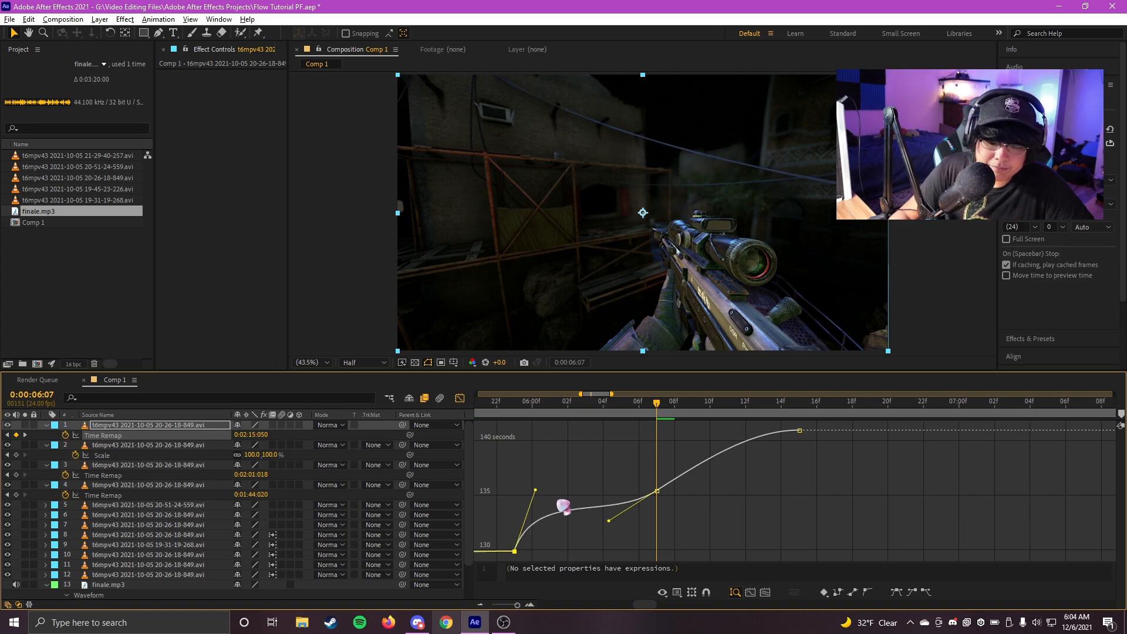
mouse_move(607, 522)
mouse_down()
mouse_move(642, 549)
mouse_move(622, 531)
mouse_up()
Add a Time Remap keyframe at 0:00:06:05 on layer 1, flatten the curve into it and steepen the rise to 0:00:06:07.
click(585, 408)
ctrl+click(621, 515)
mouse_move(530, 506)
mouse_down()
mouse_move(530, 537)
mouse_move(552, 534)
mouse_up()
drag(751, 508, 665, 481)
Add a lowered Time Remap keyframe at 0:00:06:13 on layer 1 and steepen the outgoing handle at 0:00:06:07.
key(space)
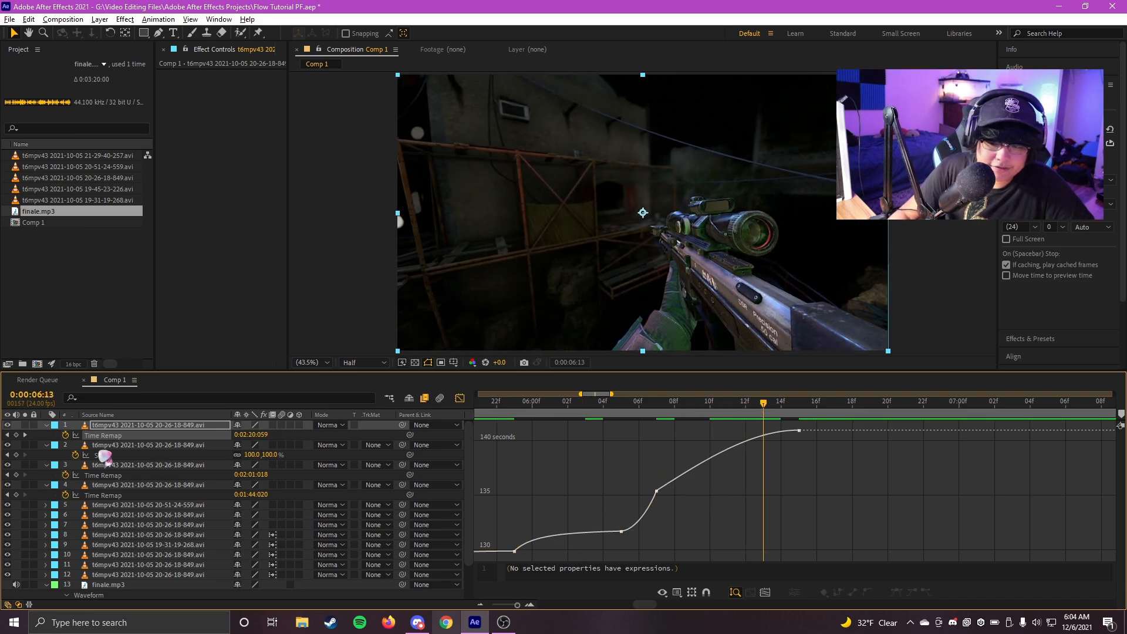
drag(763, 435, 763, 446)
drag(645, 470, 675, 464)
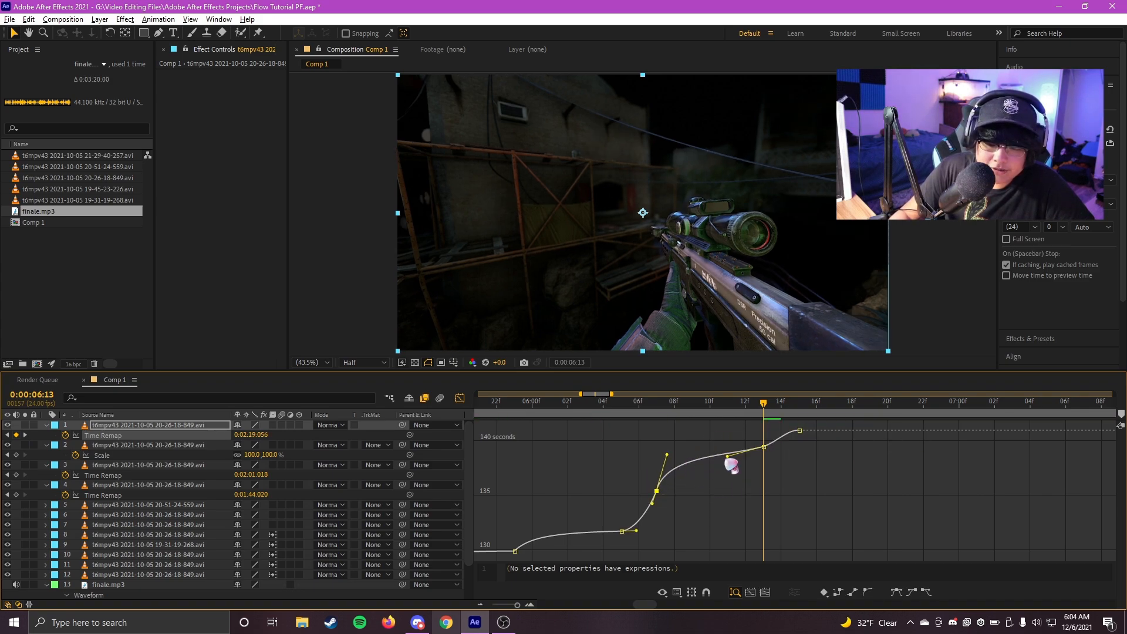
Collapse the keyframed properties of layers 1 to 4 and return from the Graph Editor to the layer bars.
click(119, 484)
shift+click(127, 425)
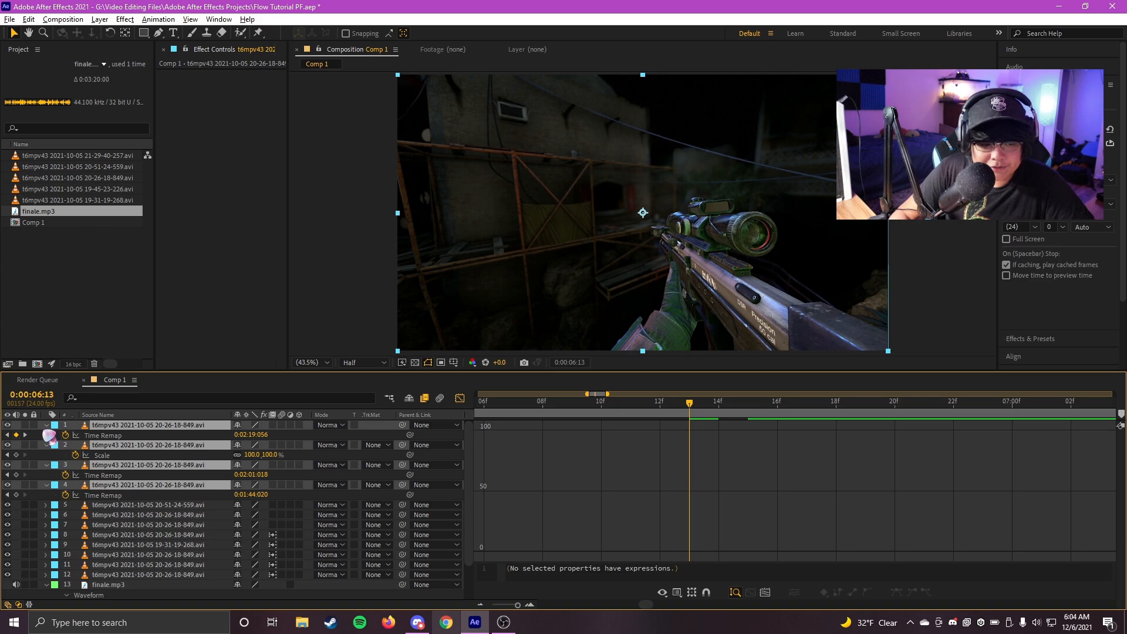
key(u)
key(shift+F3)
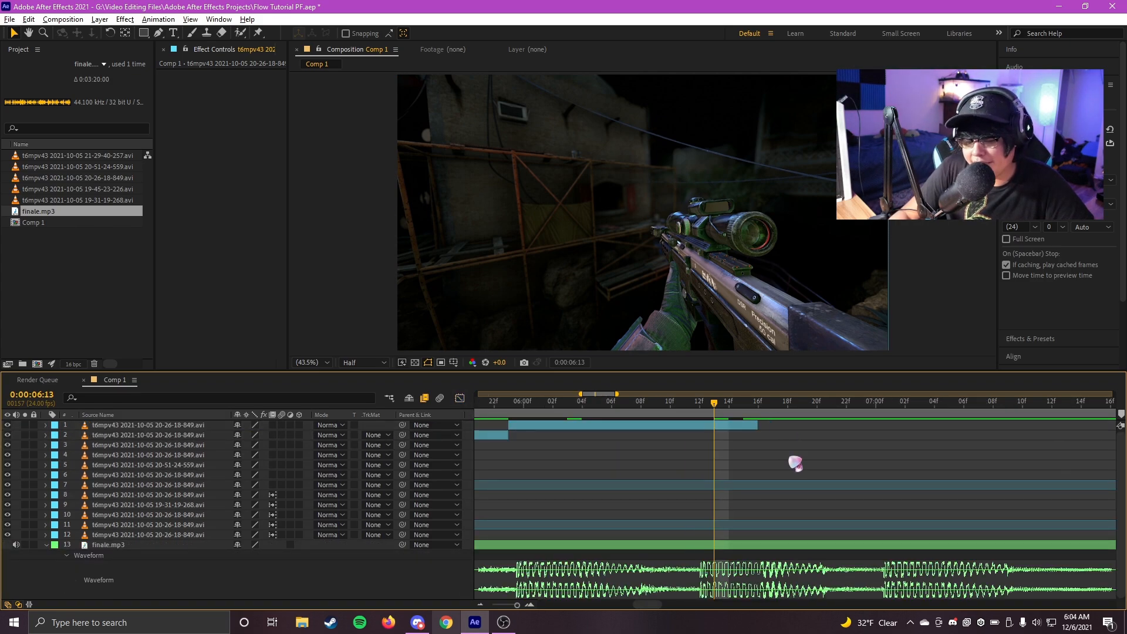
Save the project and scrub through the edit around the end of layer 1 to check its clip.
scroll(787, 468, down, 3)
key(ctrl+s)
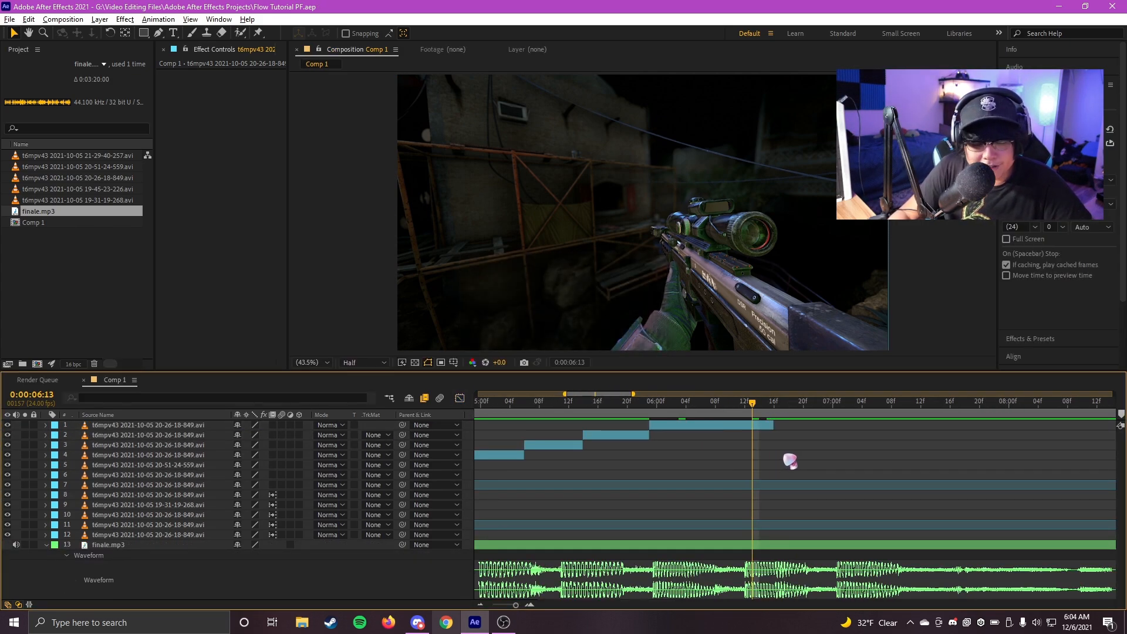
scroll(774, 420, down, 1)
click(675, 410)
scroll(733, 417, down, 2)
drag(742, 417, 711, 422)
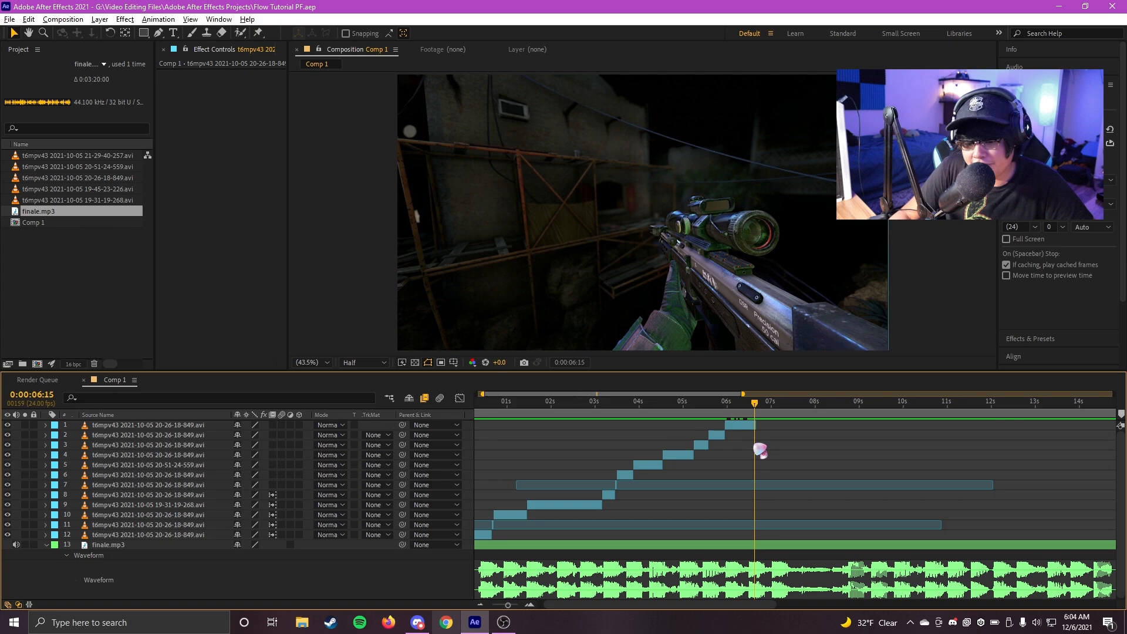
click(660, 417)
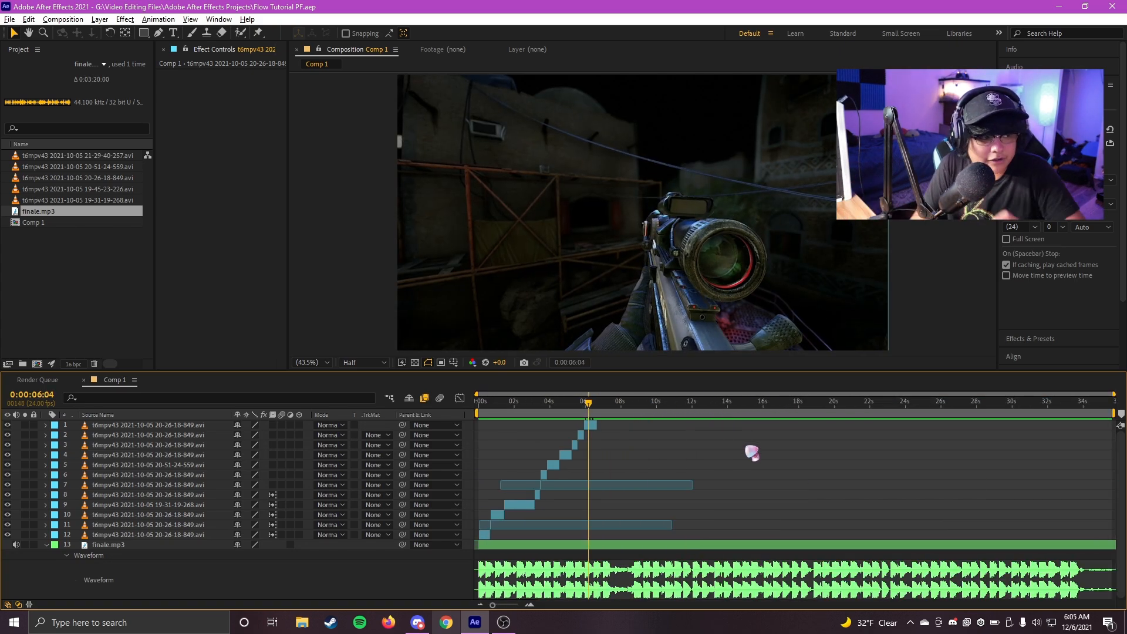
Preview the whole edit in Comp 1 with its music from 0:00:00:00.
key(equal)
key(equal)
drag(633, 403, 656, 433)
key(minus)
click(477, 404)
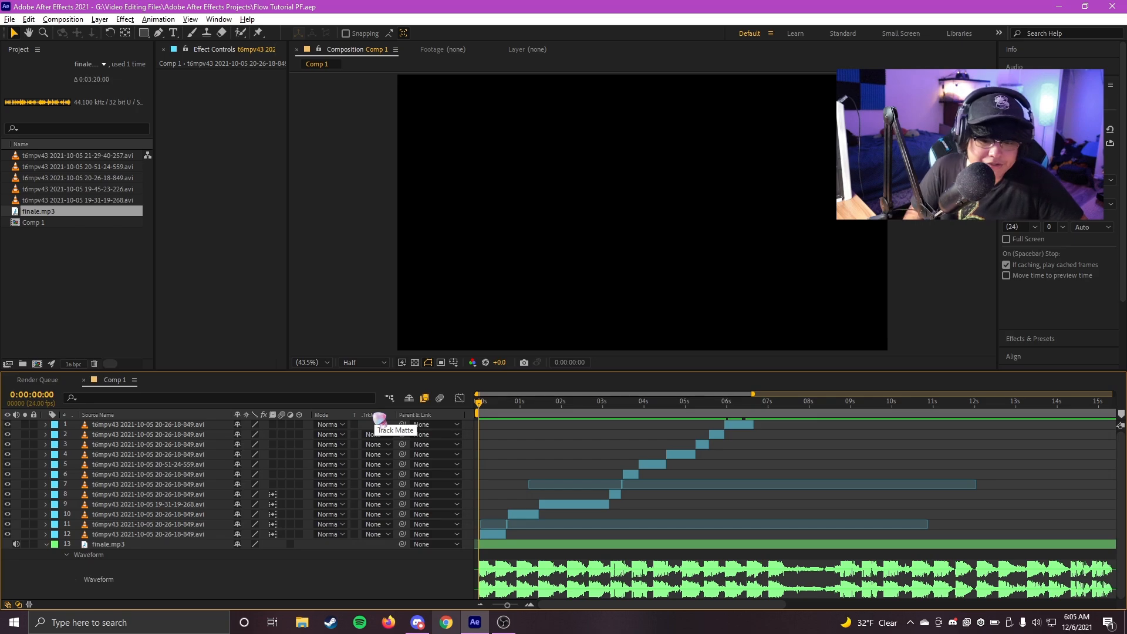
key(space)
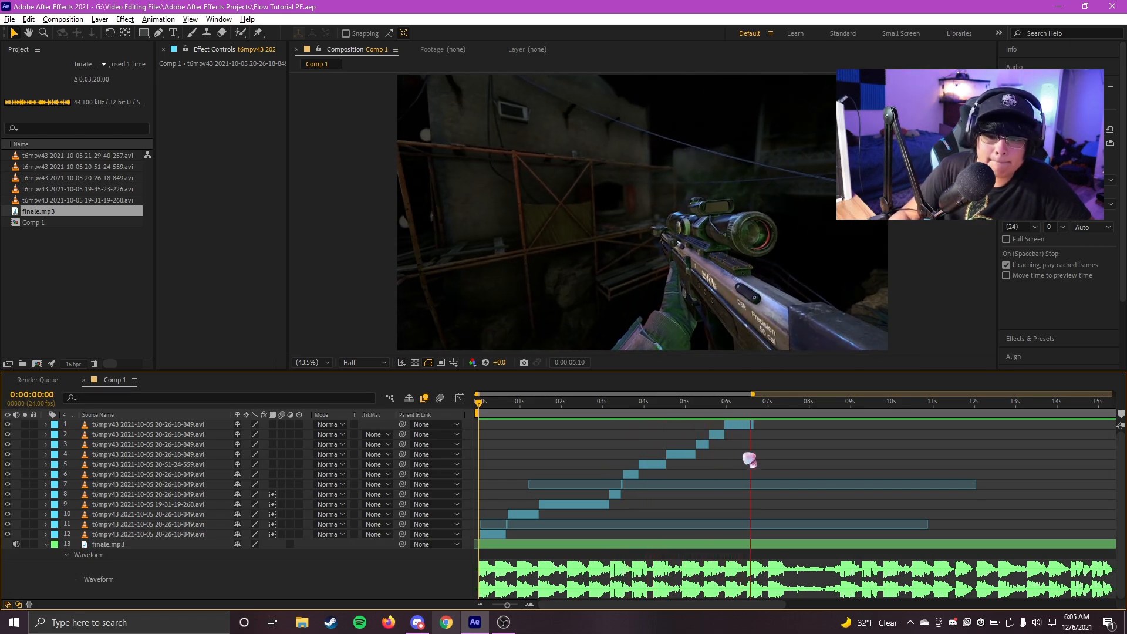
Raise and flatten the incoming Time Remap handle of layer 5's keyframe at 0:00:04:10 in the Graph Editor and fine-tune its outgoing handle.
scroll(741, 413, up, 1)
drag(739, 411, 634, 433)
scroll(633, 437, down, 1)
key(equal)
key(equal)
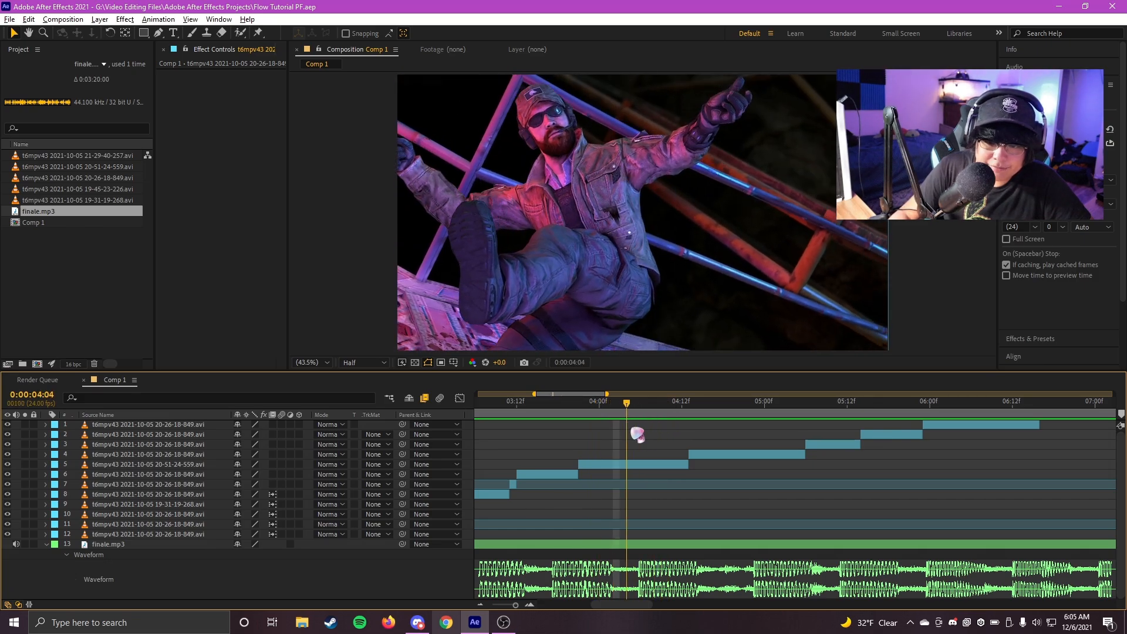
click(674, 465)
key(u)
key(shift+F3)
key(grave)
drag(599, 493, 556, 309)
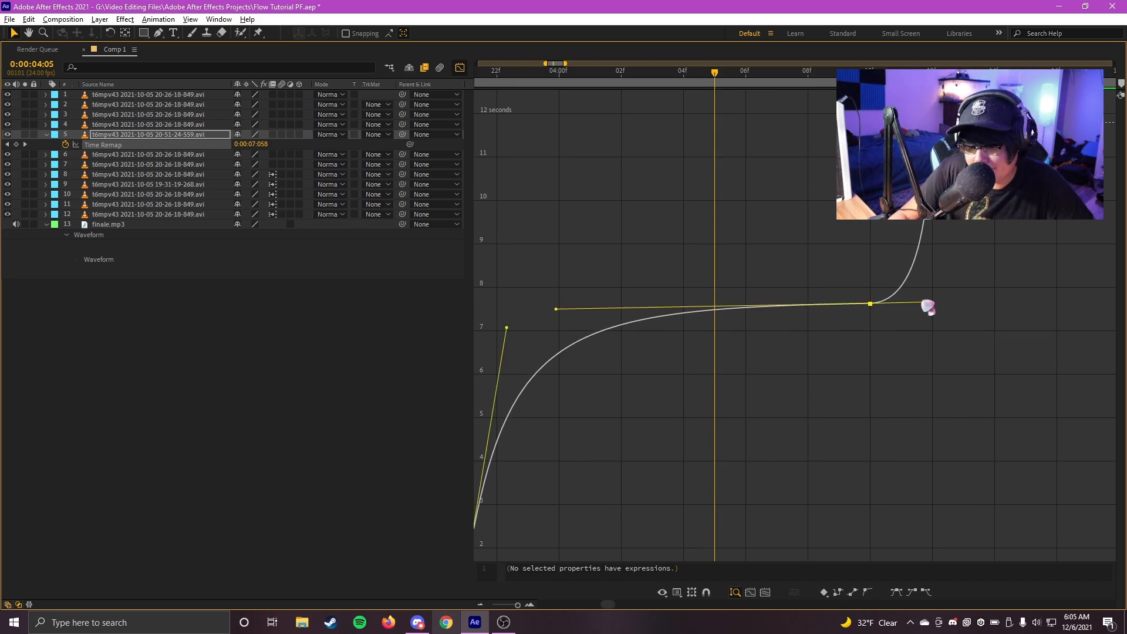
drag(922, 302, 923, 303)
key(grave)
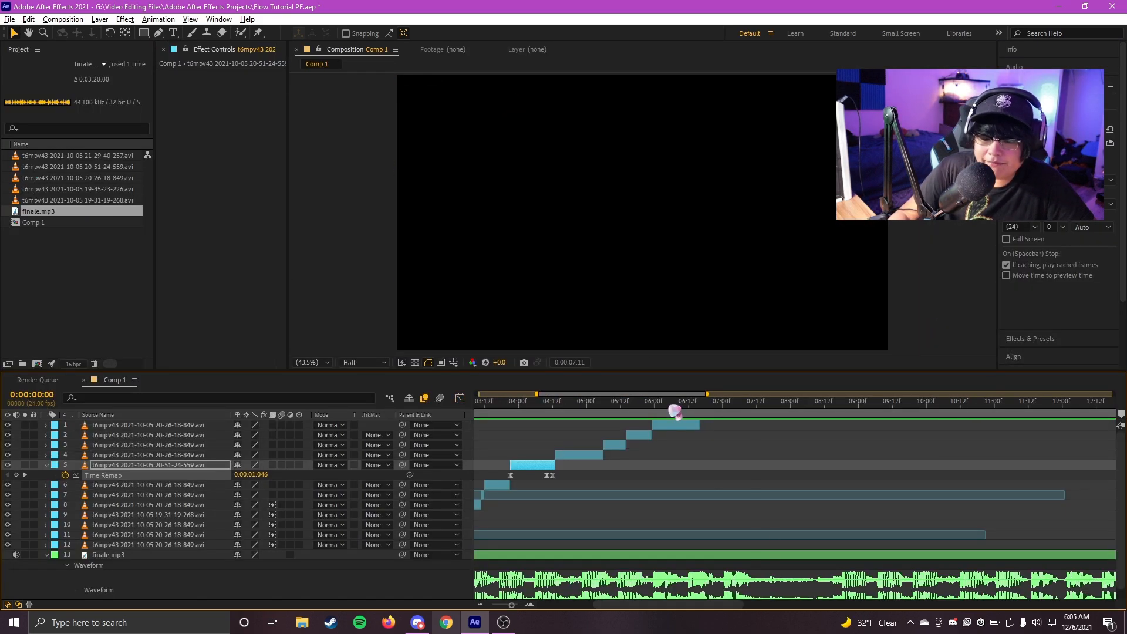
Examine layer 1's Time Remap curve around 0:00:06:12 in the Graph Editor and collapse the properties of layers 1 and 5.
drag(671, 406, 683, 407)
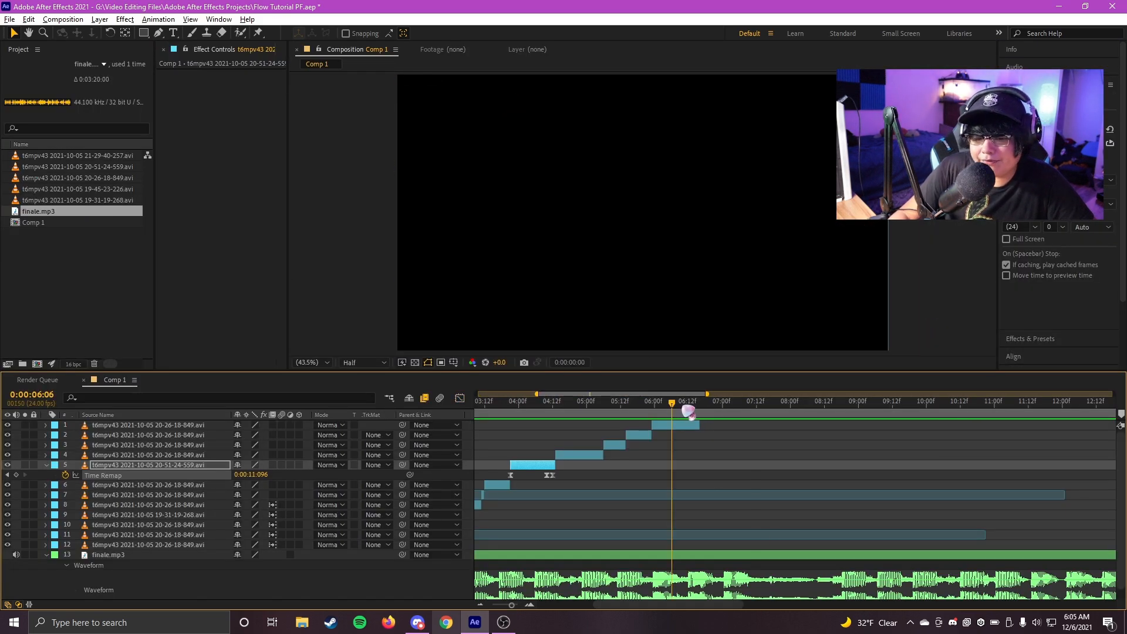
click(688, 409)
key(equal)
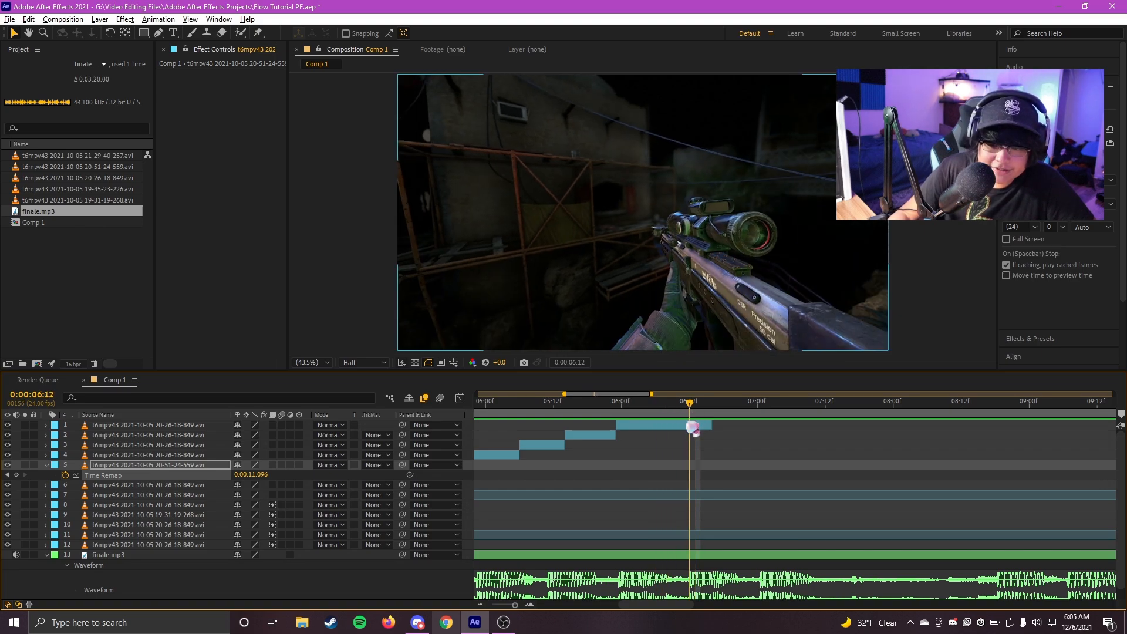
click(692, 428)
key(u)
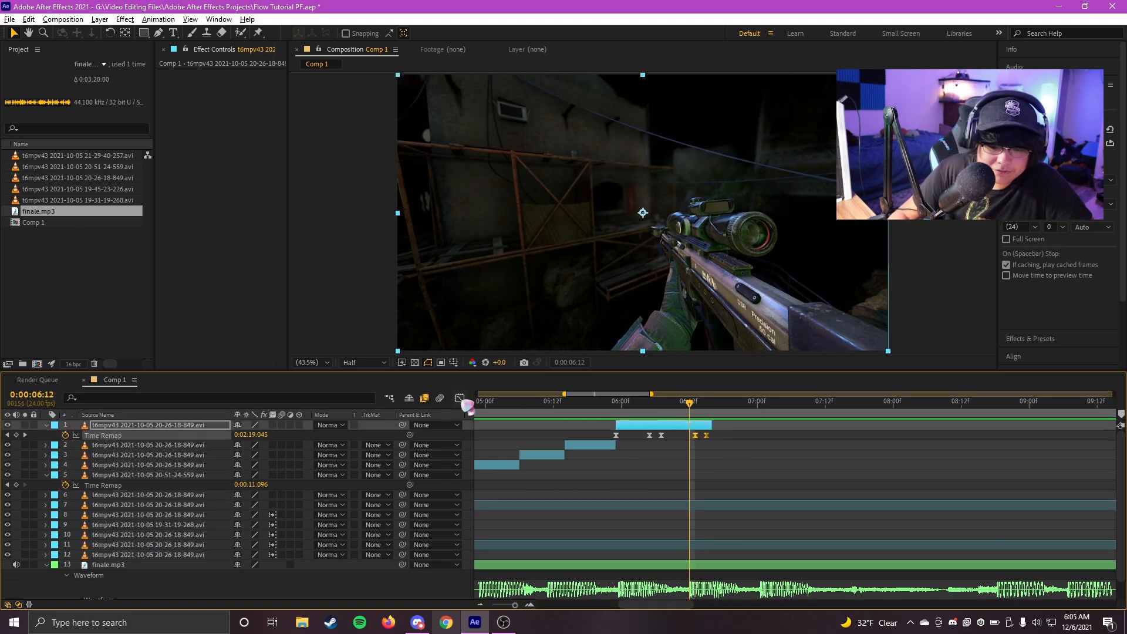
click(459, 398)
key(equal)
click(459, 398)
click(46, 475)
click(46, 424)
Show the full clip sequence in the timeline and play it back from 0:00:00:07 to check the revised speed curves.
key(minus)
key(minus)
key(minus)
key(minus)
key(minus)
key(Home)
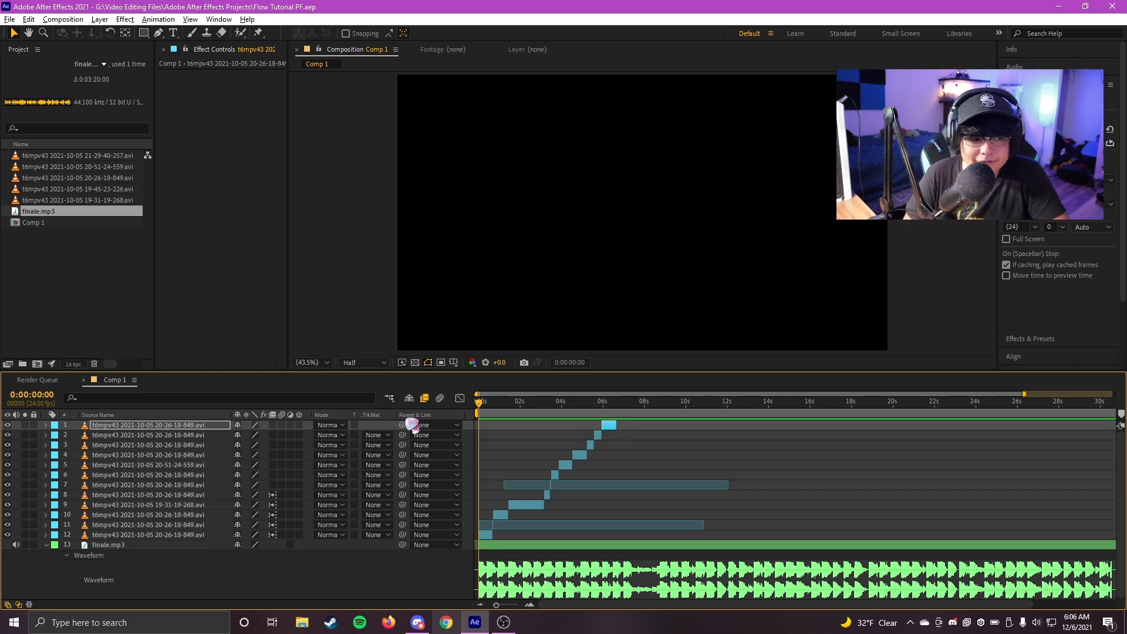
scroll(546, 475, up, 1)
drag(546, 475, 689, 473)
click(491, 403)
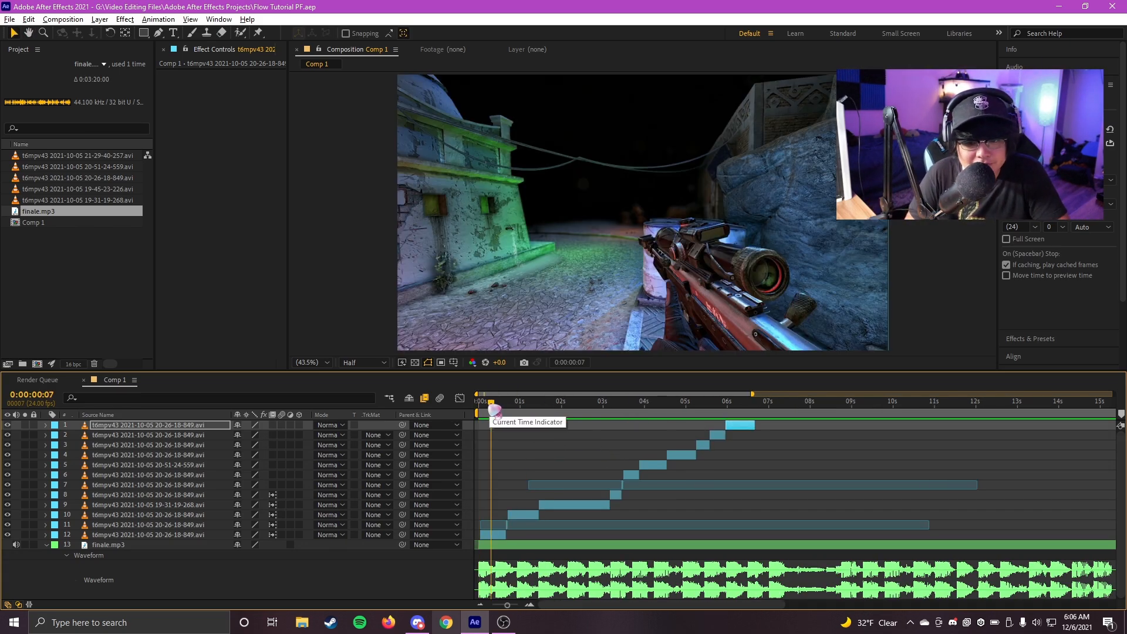
key(space)
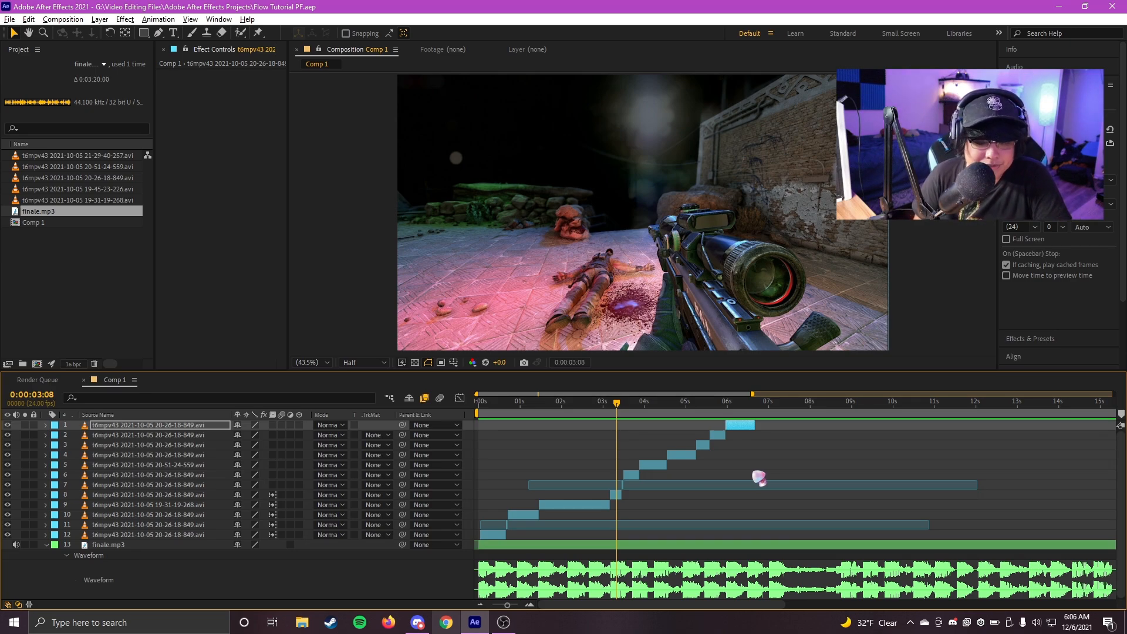
Return to the start and scrub through the clips up to layer 5 at 0:00:04:06.
drag(615, 421, 488, 432)
key(Home)
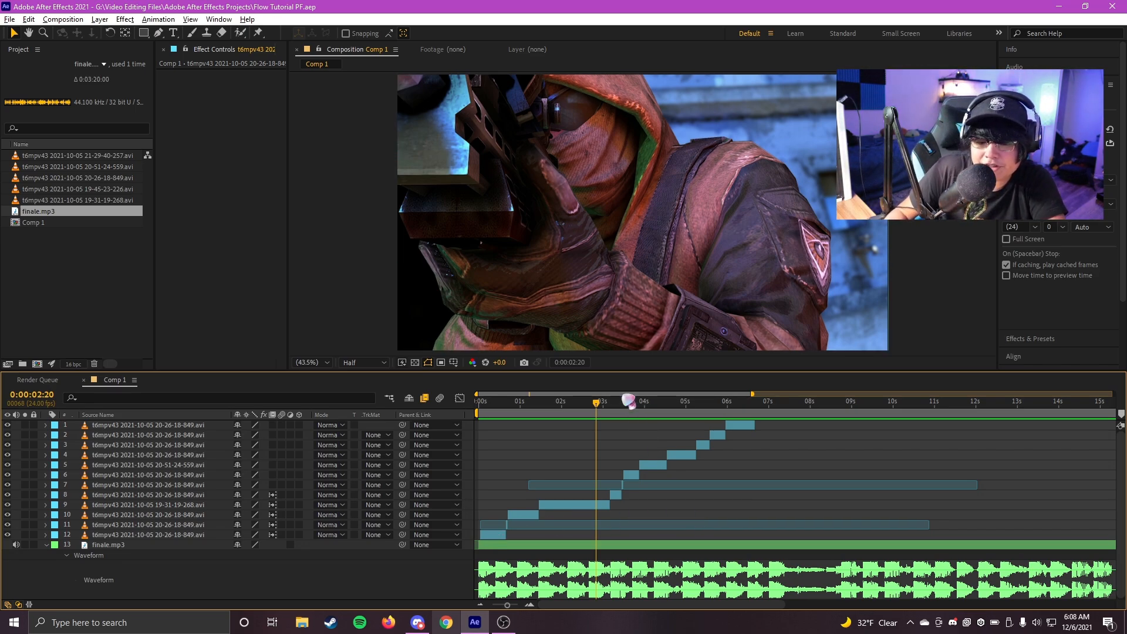
drag(598, 403, 641, 412)
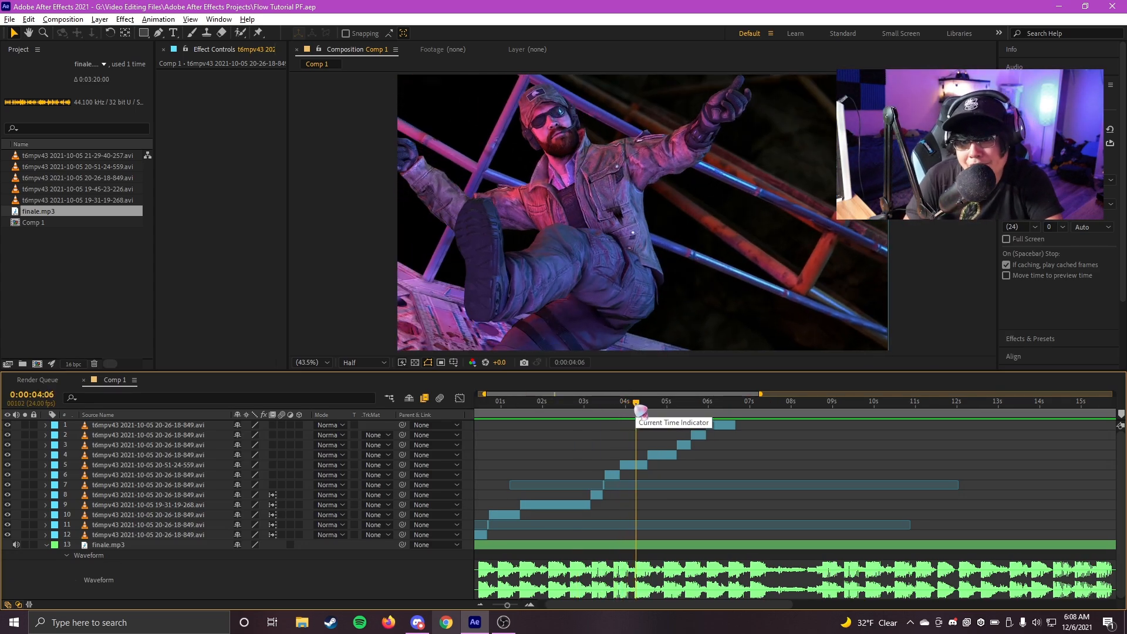